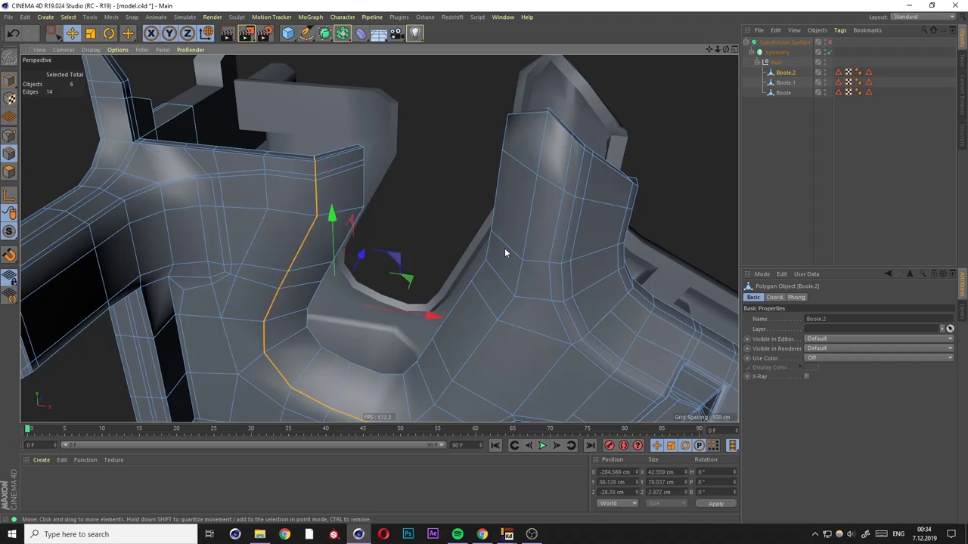
Select both edge loops around the U-shaped cutout, test a bevel on them, and undo it.
{"action": "left_click", "coordinate": [439, 302], "text": "shift"}
{"action": "right_click", "coordinate": [514, 284]}
{"action": "left_click", "coordinate": [533, 302]}
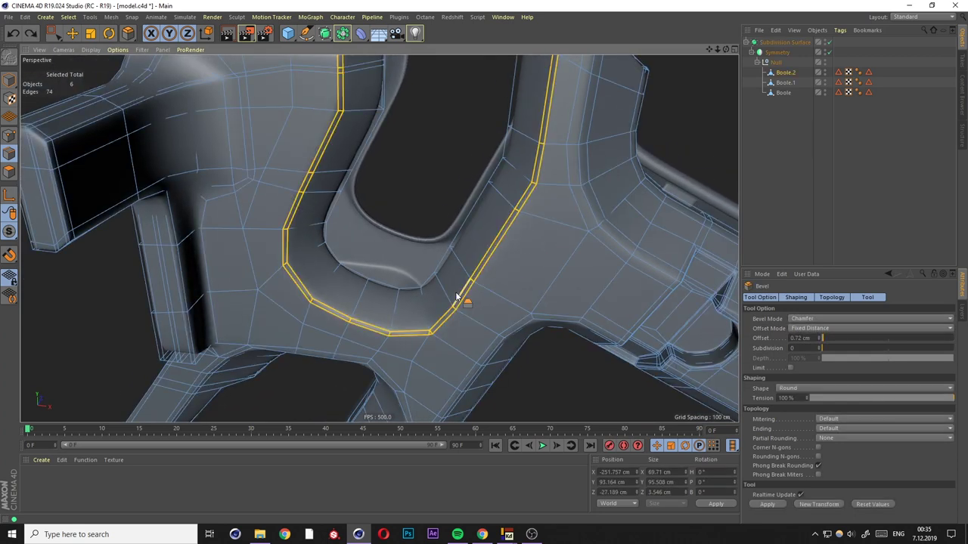
{"action": "key", "text": "ctrl+z"}
Edge Slide the two cutout loops slightly to tighten the rounded rim.
{"action": "key", "text": "e"}
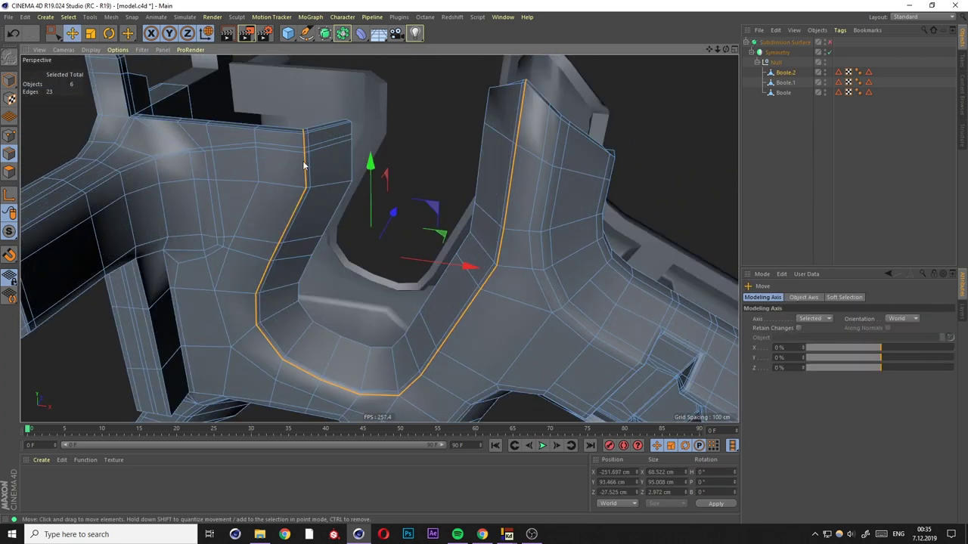
{"action": "key", "text": "m"}
{"action": "key", "text": "o"}
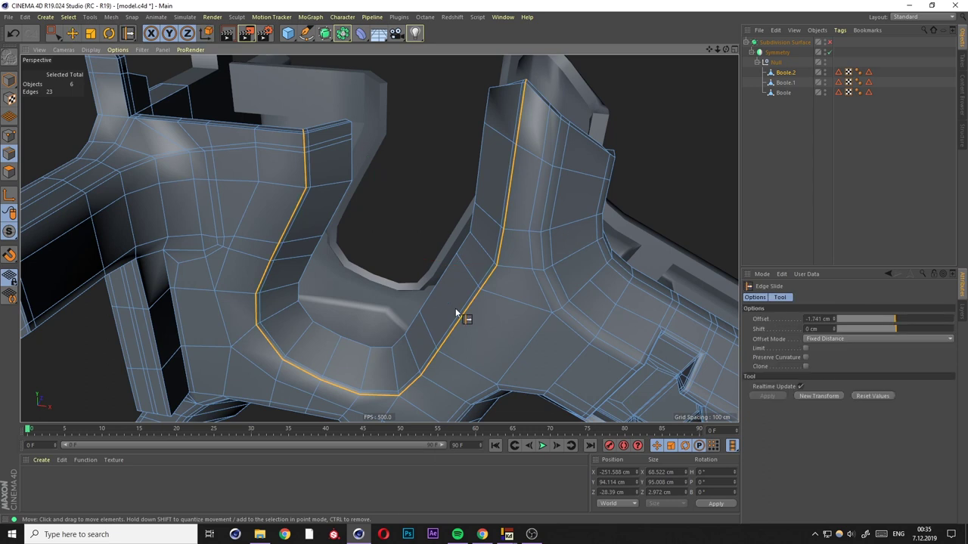
{"action": "left_click_drag", "start_coordinate": [499, 285], "coordinate": [495, 287]}
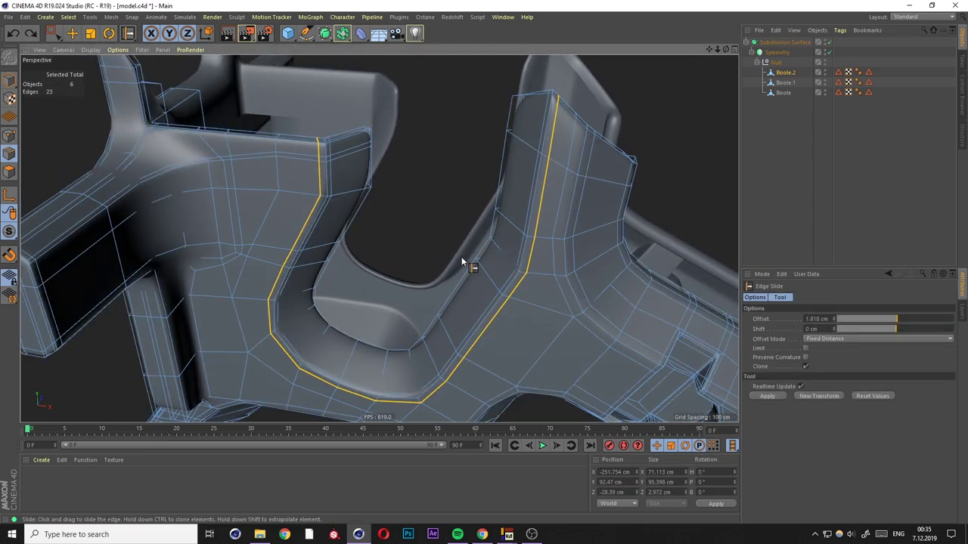
{"action": "left_click_drag", "start_coordinate": [461, 256], "coordinate": [281, 302], "text": "alt"}
{"action": "key", "text": "e"}
{"action": "left_click_drag", "start_coordinate": [283, 249], "coordinate": [292, 252], "text": "alt"}
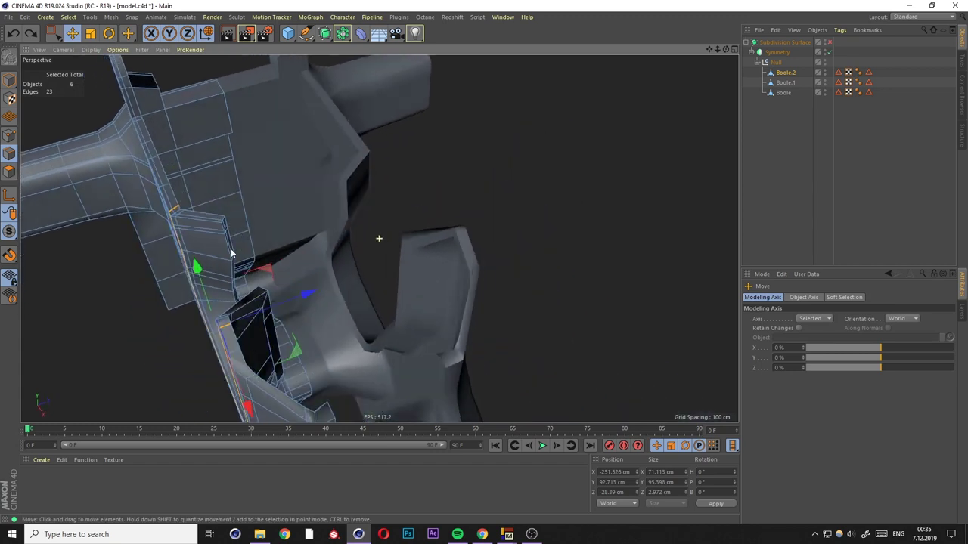
{"action": "key", "text": "k"}
{"action": "key", "text": "l"}
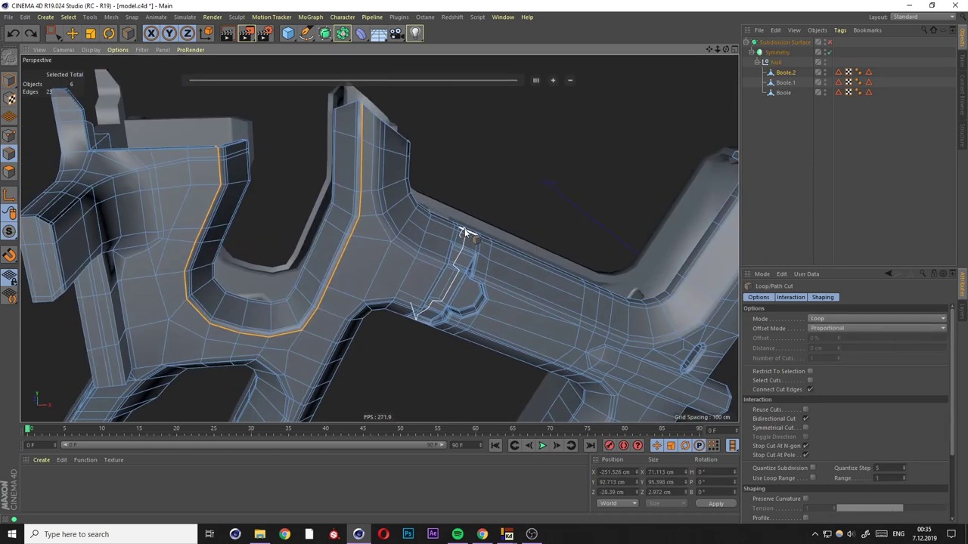
Edge Slide the upright's edge by −1.395 cm, toggling Subdivision to check the result.
{"action": "mouse_move", "coordinate": [465, 232]}
{"action": "left_mouse_down", "text": "alt"}
{"action": "mouse_move", "coordinate": [365, 187]}
{"action": "mouse_move", "coordinate": [275, 179]}
{"action": "left_mouse_up", "text": "alt"}
{"action": "key", "text": "e"}
{"action": "mouse_move", "coordinate": [239, 139]}
{"action": "left_mouse_down", "text": "alt"}
{"action": "mouse_move", "coordinate": [378, 236]}
{"action": "mouse_move", "coordinate": [287, 237]}
{"action": "mouse_move", "coordinate": [263, 217]}
{"action": "mouse_move", "coordinate": [273, 260]}
{"action": "mouse_move", "coordinate": [458, 320]}
{"action": "mouse_move", "coordinate": [447, 325]}
{"action": "mouse_move", "coordinate": [292, 267]}
{"action": "mouse_move", "coordinate": [523, 292]}
{"action": "mouse_move", "coordinate": [566, 267]}
{"action": "mouse_move", "coordinate": [431, 238]}
{"action": "mouse_move", "coordinate": [449, 209]}
{"action": "mouse_move", "coordinate": [837, 181]}
{"action": "left_mouse_up", "text": "alt"}
{"action": "key", "text": "m"}
{"action": "key", "text": "o"}
{"action": "key", "text": "q"}
{"action": "key", "text": "q"}
{"action": "scroll", "coordinate": [313, 267], "scroll_direction": "up", "scroll_amount": 2}
{"action": "key", "text": "q"}
Reselect the bevel edge loop and add a support loop cut on the upright.
{"action": "double_click", "coordinate": [452, 231]}
{"action": "left_click", "coordinate": [836, 181]}
{"action": "mouse_move", "coordinate": [324, 209]}
{"action": "left_mouse_down", "text": "alt"}
{"action": "mouse_move", "coordinate": [355, 211]}
{"action": "mouse_move", "coordinate": [349, 198]}
{"action": "left_mouse_up", "text": "alt"}
{"action": "key", "text": "ctrl+z"}
{"action": "mouse_move", "coordinate": [372, 235]}
{"action": "left_mouse_down", "text": "alt"}
{"action": "mouse_move", "coordinate": [317, 244]}
{"action": "mouse_move", "coordinate": [385, 247]}
{"action": "mouse_move", "coordinate": [349, 219]}
{"action": "mouse_move", "coordinate": [560, 227]}
{"action": "mouse_move", "coordinate": [389, 196]}
{"action": "mouse_move", "coordinate": [606, 292]}
{"action": "mouse_move", "coordinate": [426, 139]}
{"action": "mouse_move", "coordinate": [330, 152]}
{"action": "left_mouse_up", "text": "alt"}
{"action": "key", "text": "k"}
{"action": "key", "text": "l"}
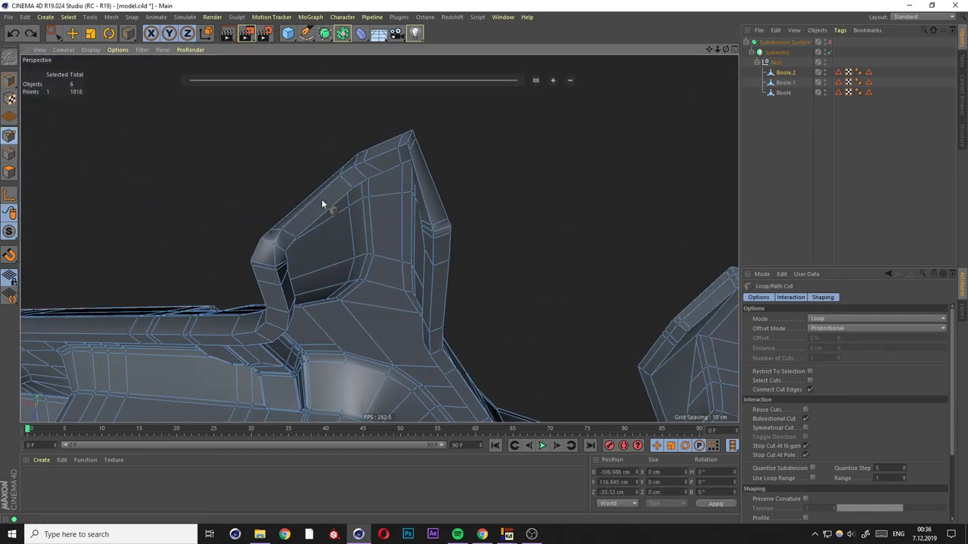
Slide the upright's tip points 41.5% along their edges, then view them from the front.
{"action": "key", "text": "m"}
{"action": "key", "text": "o"}
{"action": "mouse_move", "coordinate": [377, 173]}
{"action": "left_mouse_down", "text": "alt"}
{"action": "mouse_move", "coordinate": [447, 155]}
{"action": "mouse_move", "coordinate": [298, 222]}
{"action": "mouse_move", "coordinate": [562, 188]}
{"action": "mouse_move", "coordinate": [592, 166]}
{"action": "mouse_move", "coordinate": [424, 238]}
{"action": "mouse_move", "coordinate": [450, 256]}
{"action": "left_mouse_up", "text": "alt"}
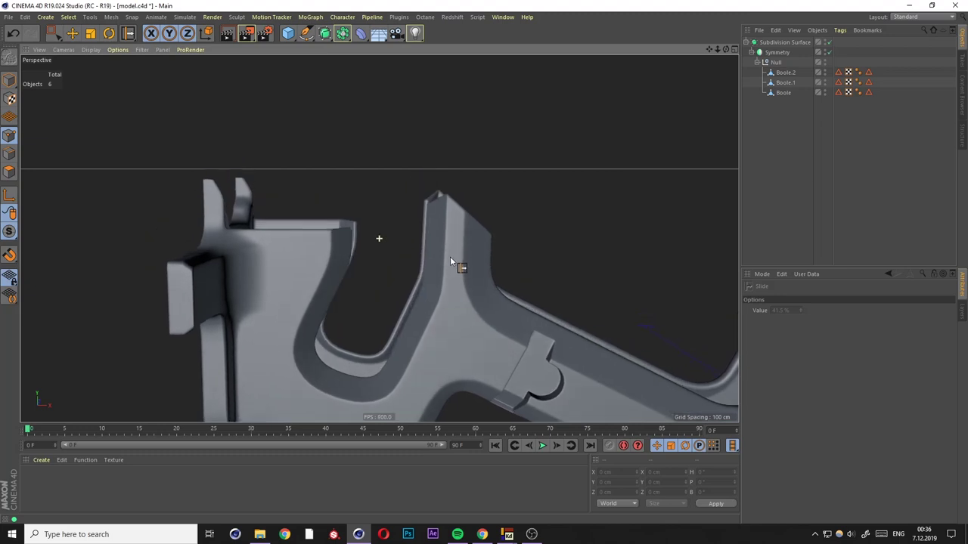
{"action": "key", "text": "F4"}
{"action": "scroll", "coordinate": [635, 172], "scroll_direction": "up", "scroll_amount": 5}
{"action": "scroll", "coordinate": [524, 193], "scroll_direction": "up", "scroll_amount": 2}
In the four-view layout, slide the upright's top edge (−3.393 cm, 0.183 cm).
{"action": "key", "text": "F1"}
{"action": "mouse_move", "coordinate": [524, 193]}
{"action": "left_mouse_down", "text": "alt"}
{"action": "mouse_move", "coordinate": [472, 215]}
{"action": "mouse_move", "coordinate": [385, 183]}
{"action": "mouse_move", "coordinate": [350, 201]}
{"action": "left_mouse_up", "text": "alt"}
{"action": "left_click", "coordinate": [11, 153]}
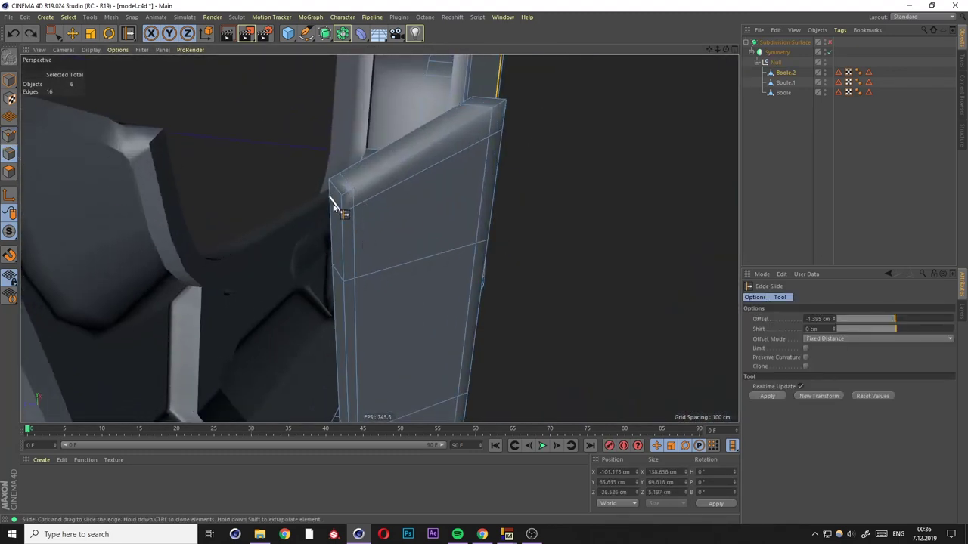
{"action": "middle_click", "coordinate": [335, 205]}
{"action": "left_click", "coordinate": [200, 121]}
{"action": "left_click", "coordinate": [11, 153]}
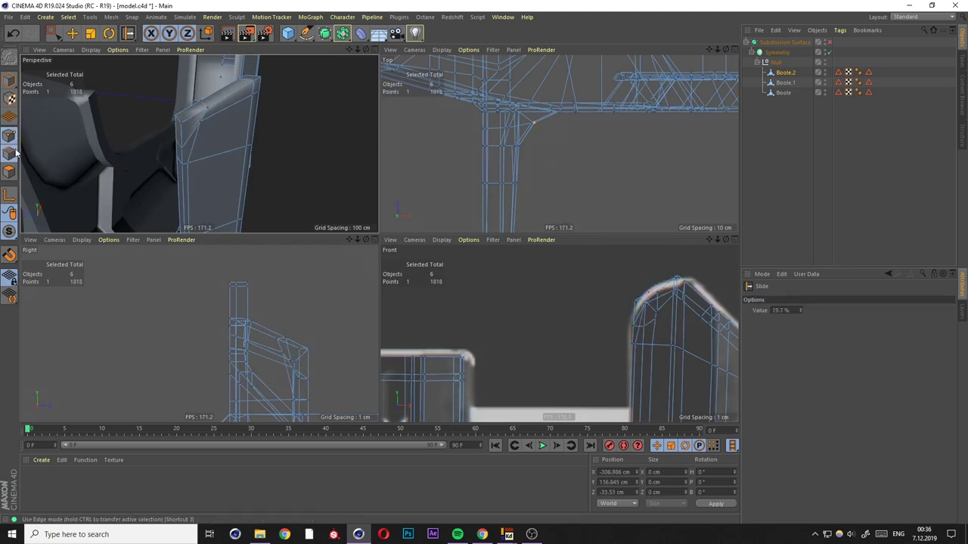
{"action": "left_click", "coordinate": [199, 111]}
{"action": "left_click_drag", "start_coordinate": [204, 108], "coordinate": [189, 125]}
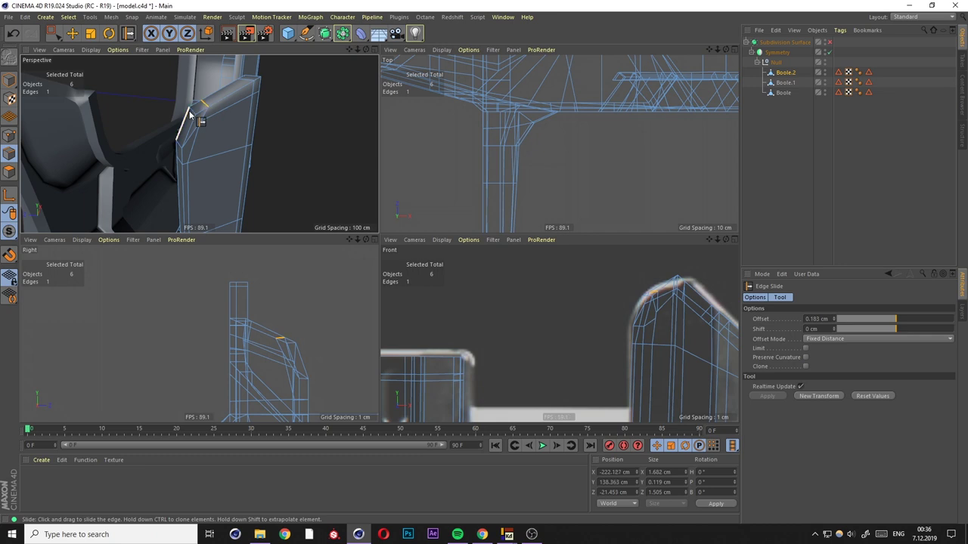
Slide a top-corner point 28.9% along its edge and check the reshaped corner.
{"action": "left_click", "coordinate": [10, 136]}
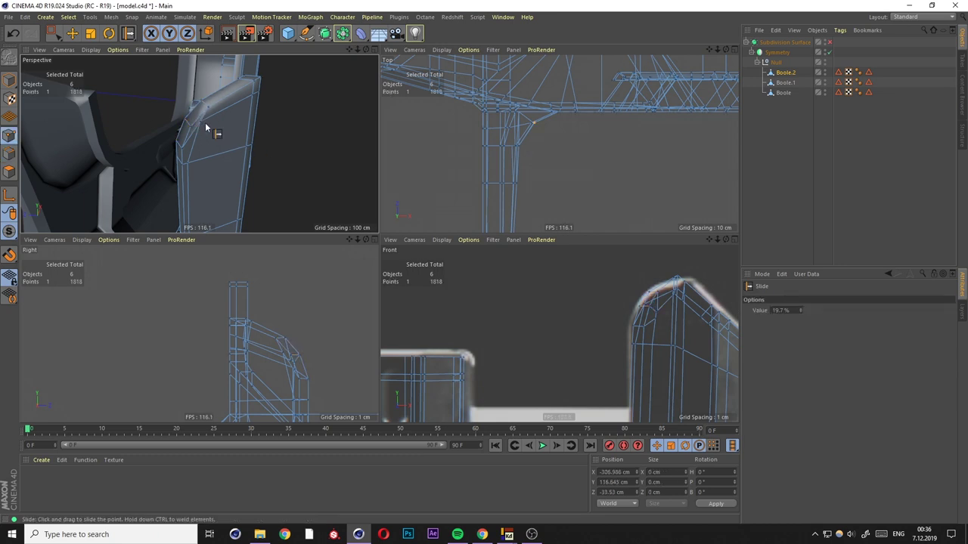
{"action": "left_click_drag", "start_coordinate": [200, 125], "coordinate": [219, 149]}
{"action": "middle_click", "coordinate": [219, 149]}
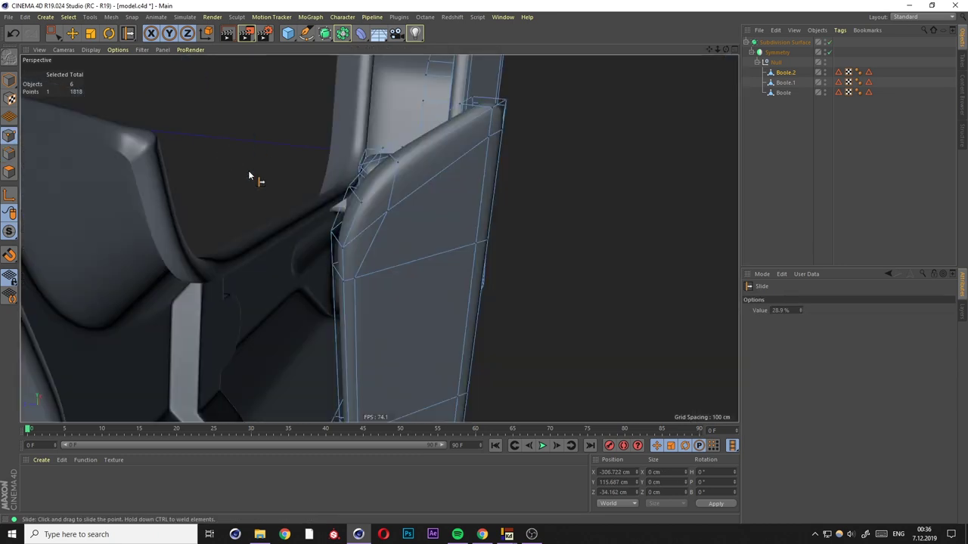
{"action": "mouse_move", "coordinate": [346, 192]}
{"action": "left_mouse_down", "text": "alt"}
{"action": "mouse_move", "coordinate": [270, 189]}
{"action": "mouse_move", "coordinate": [302, 201]}
{"action": "left_mouse_up", "text": "alt"}
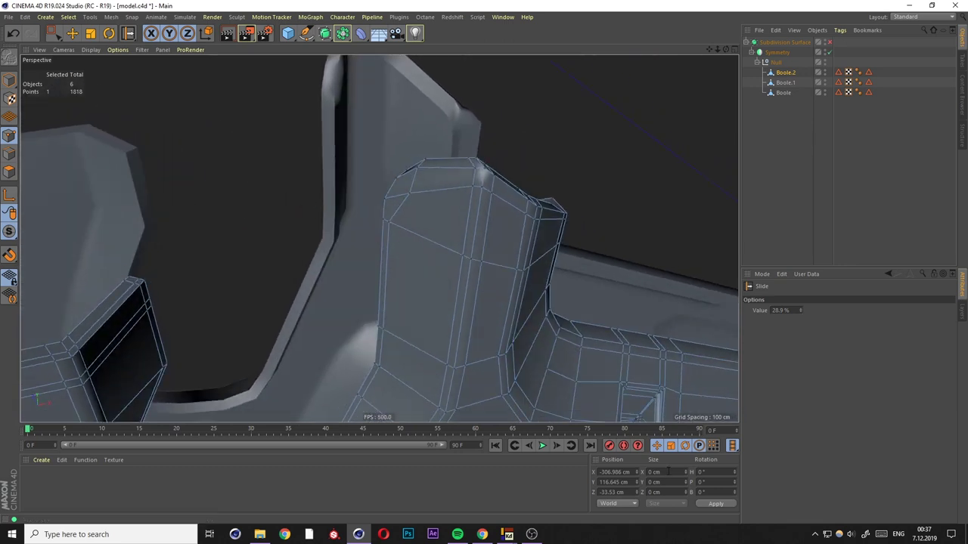
{"action": "key", "text": "F4"}
With the Polygon Pen in the Front view, draw the first quad beside the reference cutout.
{"action": "key", "text": "e"}
{"action": "key", "text": "m"}
{"action": "key", "text": "e"}
{"action": "scroll", "coordinate": [412, 176], "scroll_direction": "down", "scroll_amount": 2}
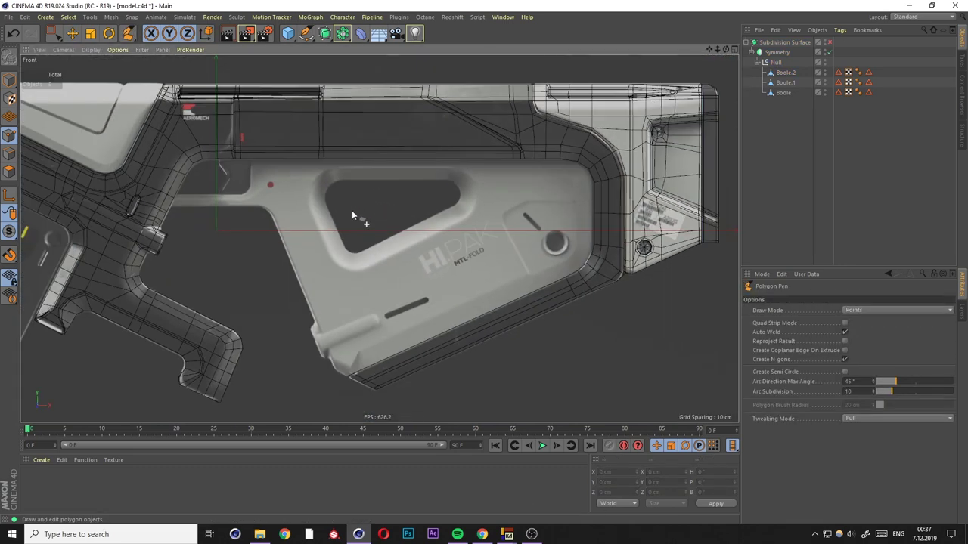
{"action": "scroll", "coordinate": [301, 211], "scroll_direction": "up", "scroll_amount": 2}
{"action": "scroll", "coordinate": [317, 219], "scroll_direction": "up", "scroll_amount": 2}
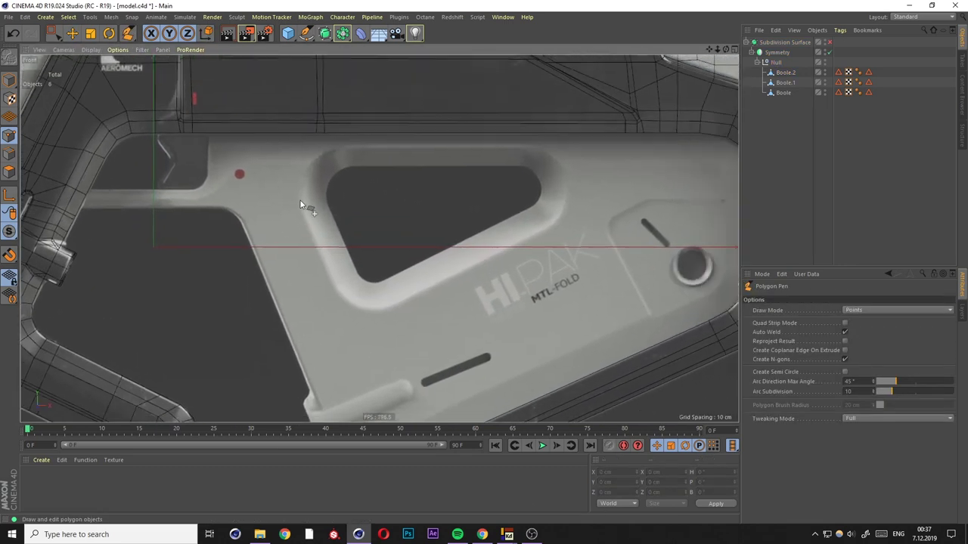
{"action": "scroll", "coordinate": [302, 171], "scroll_direction": "down", "scroll_amount": 2}
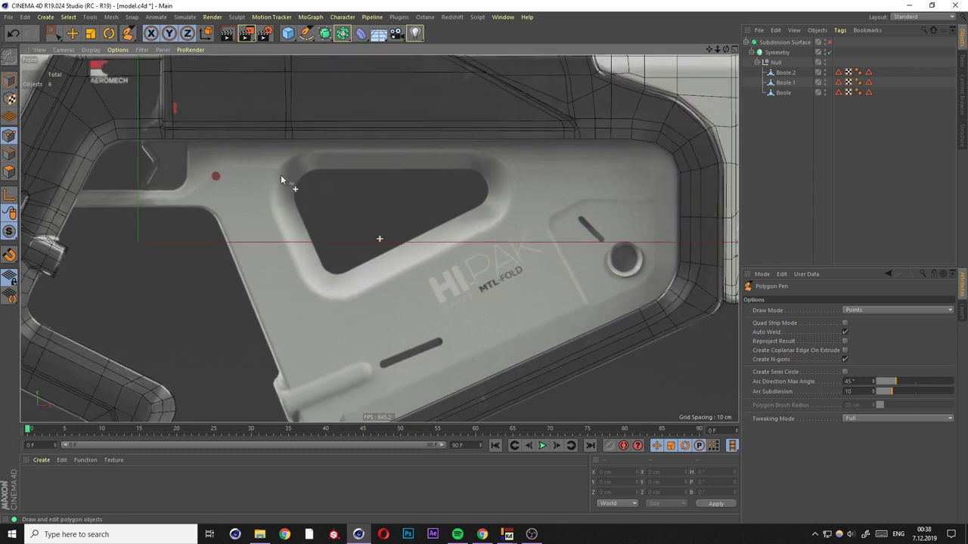
{"action": "scroll", "coordinate": [325, 174], "scroll_direction": "down", "scroll_amount": 2}
{"action": "scroll", "coordinate": [324, 185], "scroll_direction": "up", "scroll_amount": 1}
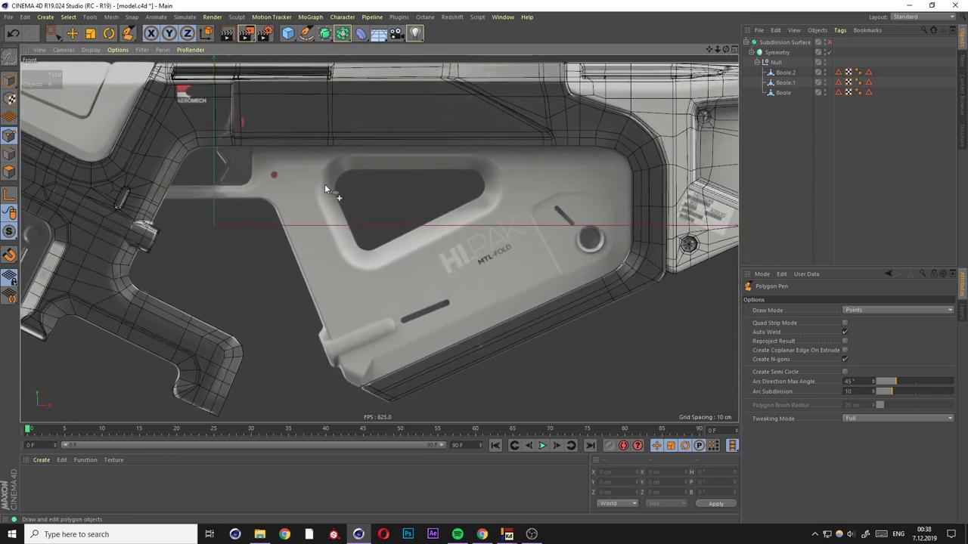
{"action": "middle_click_drag", "start_coordinate": [454, 216], "coordinate": [449, 196], "text": "alt"}
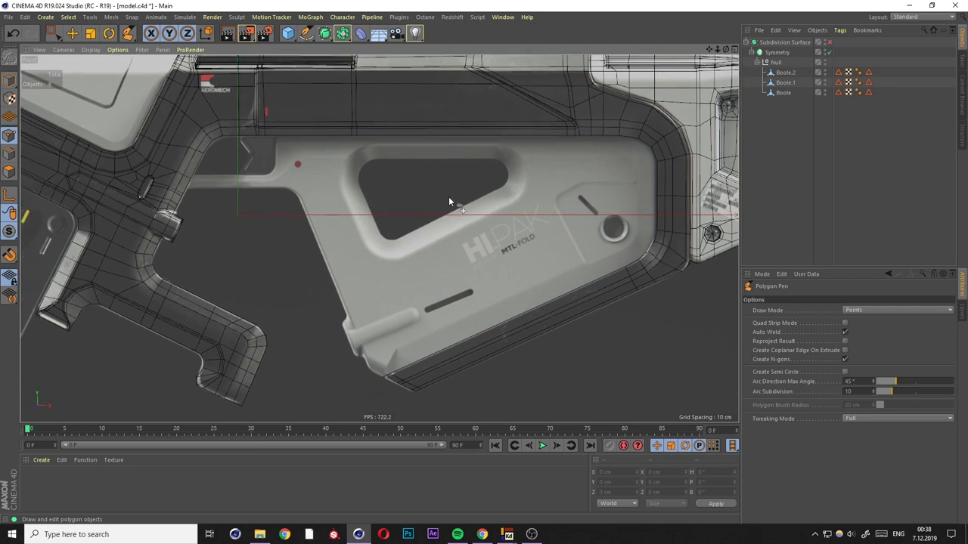
{"action": "left_click", "coordinate": [345, 205]}
{"action": "left_click", "coordinate": [309, 214]}
{"action": "left_click", "coordinate": [302, 197]}
Reshape the first quad to match the reference and extend the strip around the cutout corner.
{"action": "scroll", "coordinate": [325, 211], "scroll_direction": "up", "scroll_amount": 3}
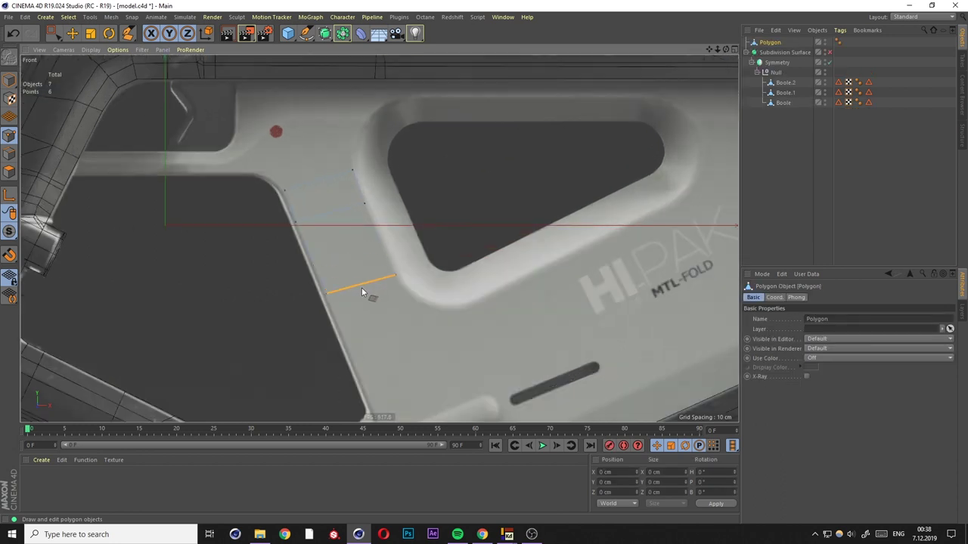
{"action": "scroll", "coordinate": [396, 249], "scroll_direction": "down", "scroll_amount": 2}
{"action": "left_click_drag", "start_coordinate": [350, 156], "coordinate": [360, 221]}
{"action": "left_click_drag", "start_coordinate": [327, 149], "coordinate": [368, 200], "text": "ctrl"}
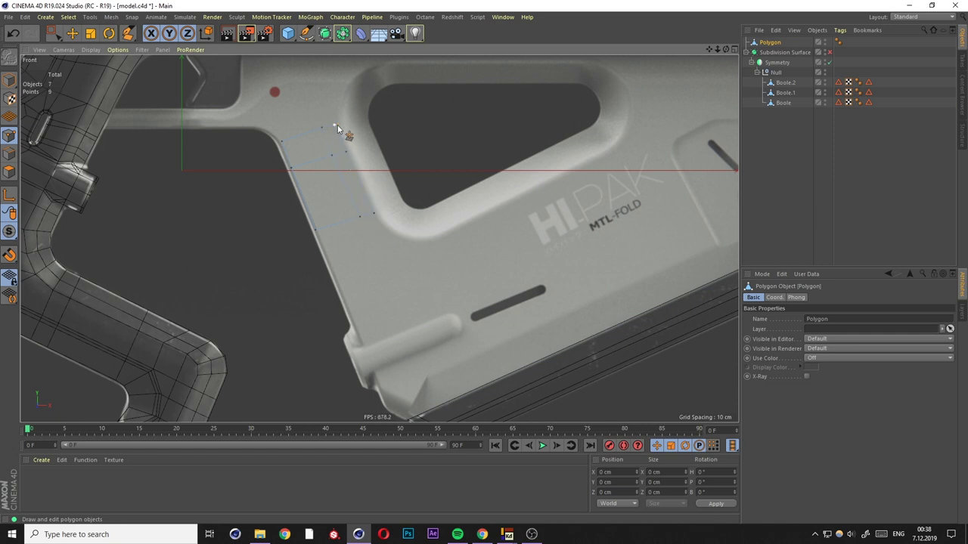
{"action": "scroll", "coordinate": [337, 129], "scroll_direction": "up", "scroll_amount": 2}
{"action": "middle_click_drag", "start_coordinate": [329, 152], "coordinate": [376, 212]}
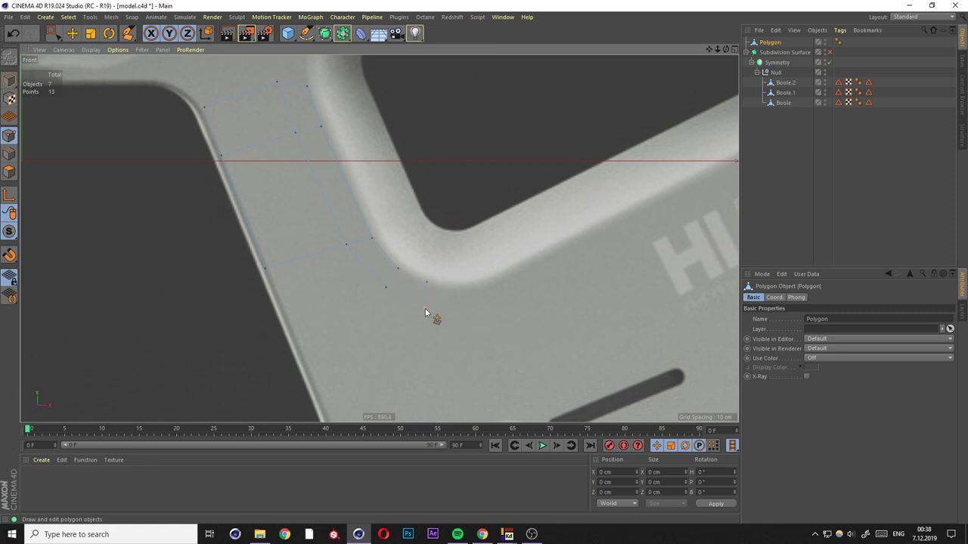
{"action": "left_click", "coordinate": [396, 270], "text": "ctrl"}
{"action": "left_click", "coordinate": [462, 287], "text": "ctrl"}
Extend the quad strip along the cutout's lower edge, reaching 27 points.
{"action": "scroll", "coordinate": [511, 298], "scroll_direction": "down", "scroll_amount": 3}
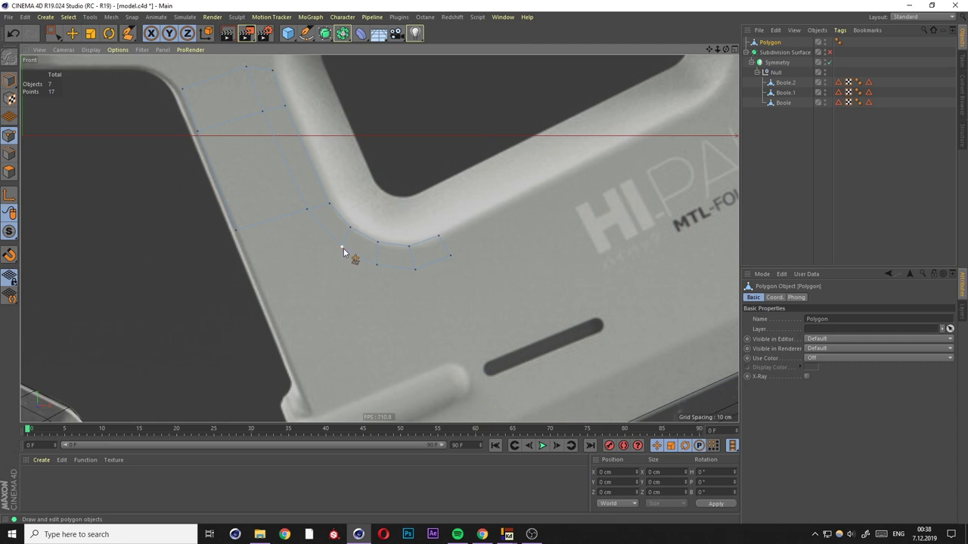
{"action": "scroll", "coordinate": [343, 248], "scroll_direction": "down", "scroll_amount": 2}
{"action": "scroll", "coordinate": [348, 258], "scroll_direction": "up", "scroll_amount": 3}
{"action": "left_click", "coordinate": [392, 265], "text": "ctrl"}
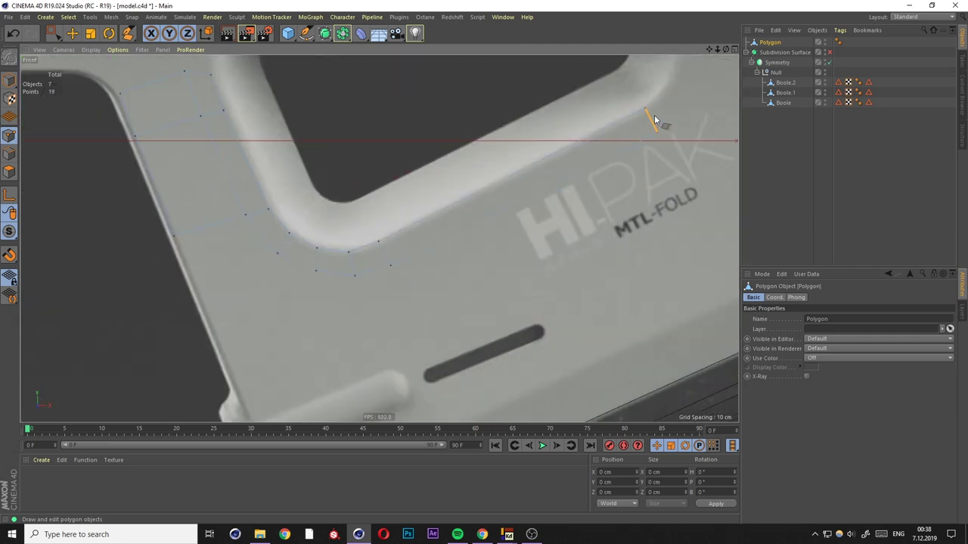
{"action": "middle_click_drag", "start_coordinate": [654, 115], "coordinate": [431, 236], "text": "alt"}
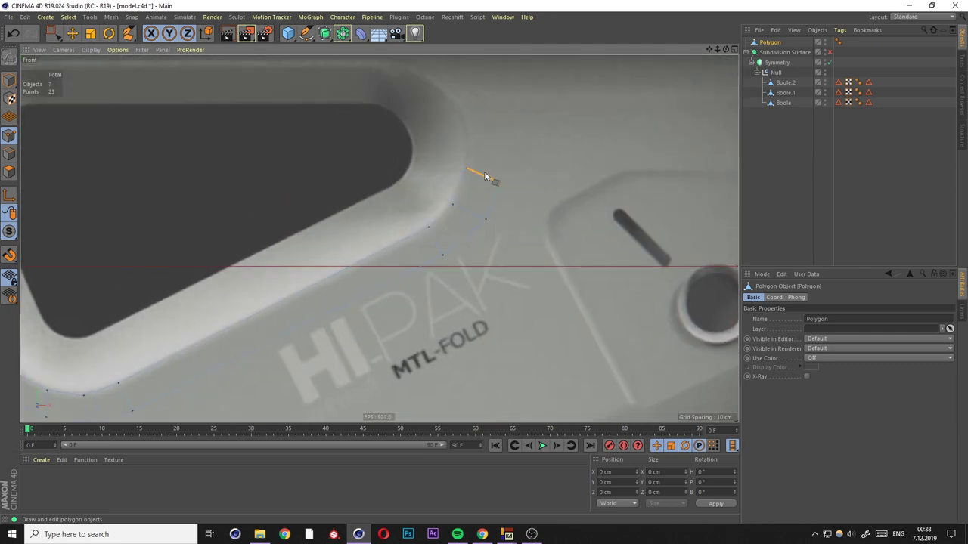
{"action": "left_click", "coordinate": [486, 133], "text": "ctrl"}
{"action": "middle_click_drag", "start_coordinate": [497, 147], "coordinate": [483, 172], "text": "alt"}
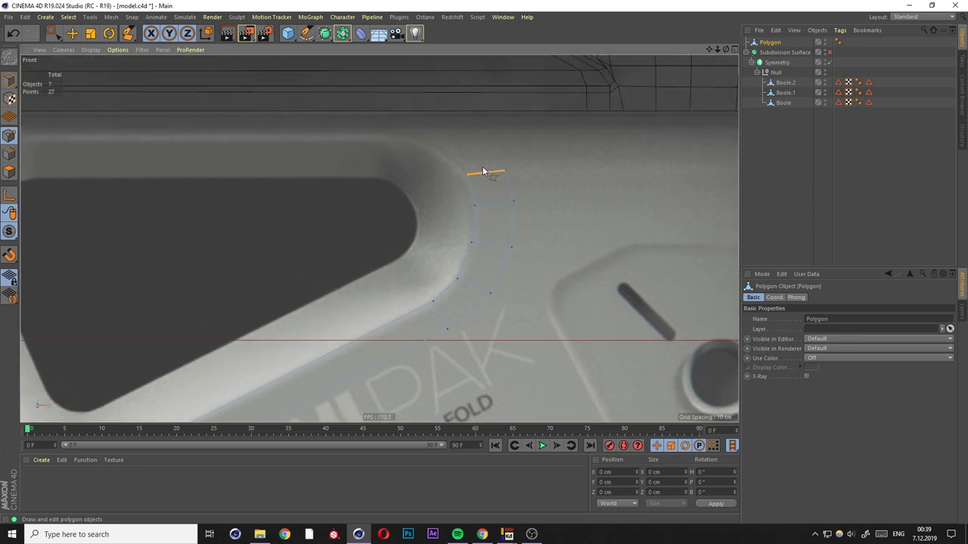
Extend the polygon strip up the triangular cutout's right side.
{"action": "scroll", "coordinate": [513, 206], "scroll_direction": "down", "scroll_amount": 3}
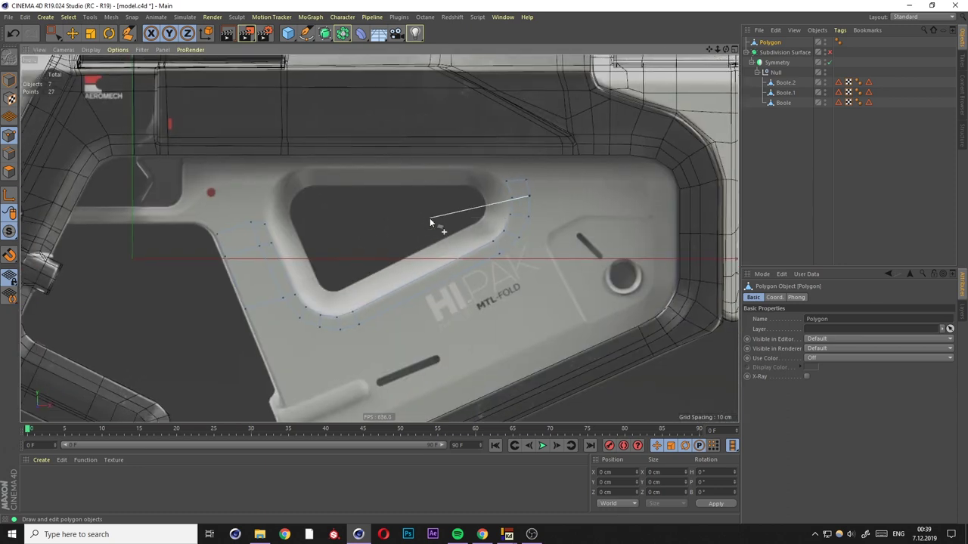
{"action": "scroll", "coordinate": [557, 181], "scroll_direction": "up", "scroll_amount": 2}
{"action": "scroll", "coordinate": [536, 215], "scroll_direction": "up", "scroll_amount": 1}
{"action": "scroll", "coordinate": [536, 216], "scroll_direction": "down", "scroll_amount": 2}
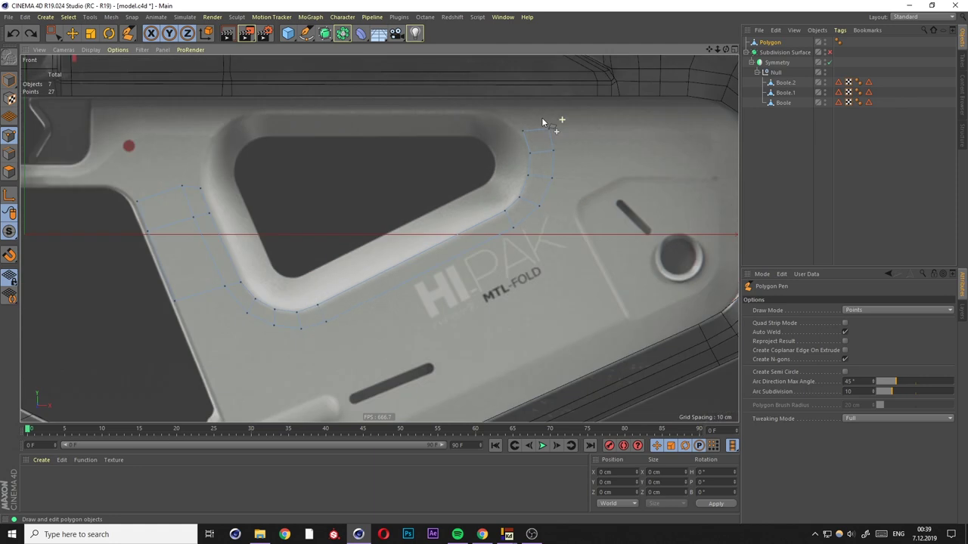
{"action": "scroll", "coordinate": [557, 123], "scroll_direction": "up", "scroll_amount": 1}
{"action": "left_click", "coordinate": [533, 214], "text": "ctrl"}
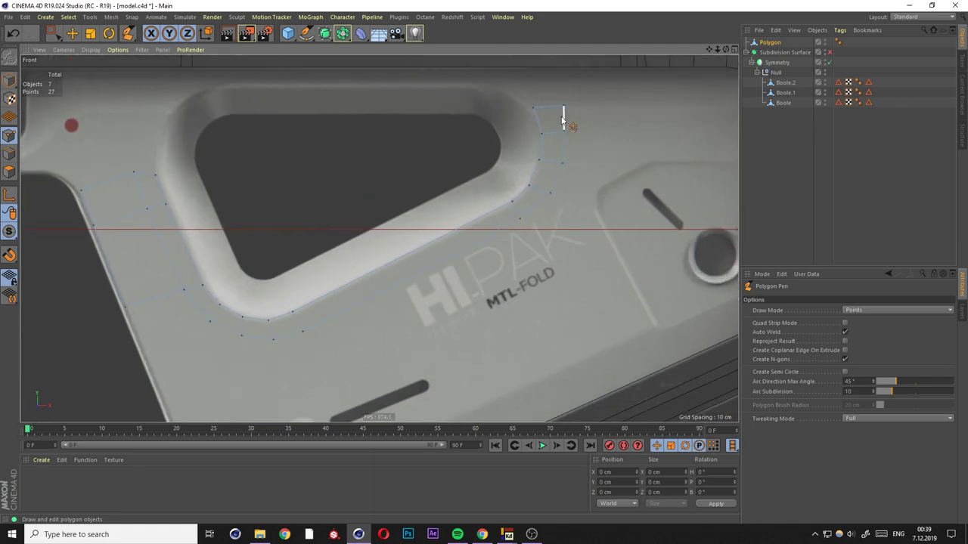
{"action": "scroll", "coordinate": [556, 110], "scroll_direction": "down", "scroll_amount": 2}
{"action": "scroll", "coordinate": [314, 133], "scroll_direction": "up", "scroll_amount": 2}
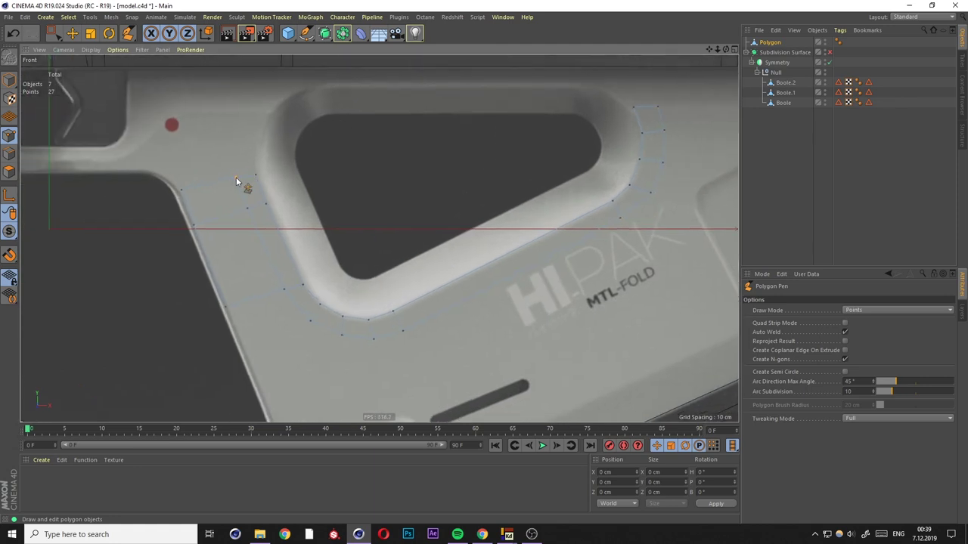
{"action": "scroll", "coordinate": [324, 216], "scroll_direction": "down", "scroll_amount": 2}
{"action": "scroll", "coordinate": [346, 169], "scroll_direction": "up", "scroll_amount": 1}
{"action": "scroll", "coordinate": [249, 216], "scroll_direction": "up", "scroll_amount": 2}
{"action": "scroll", "coordinate": [313, 212], "scroll_direction": "down", "scroll_amount": 1}
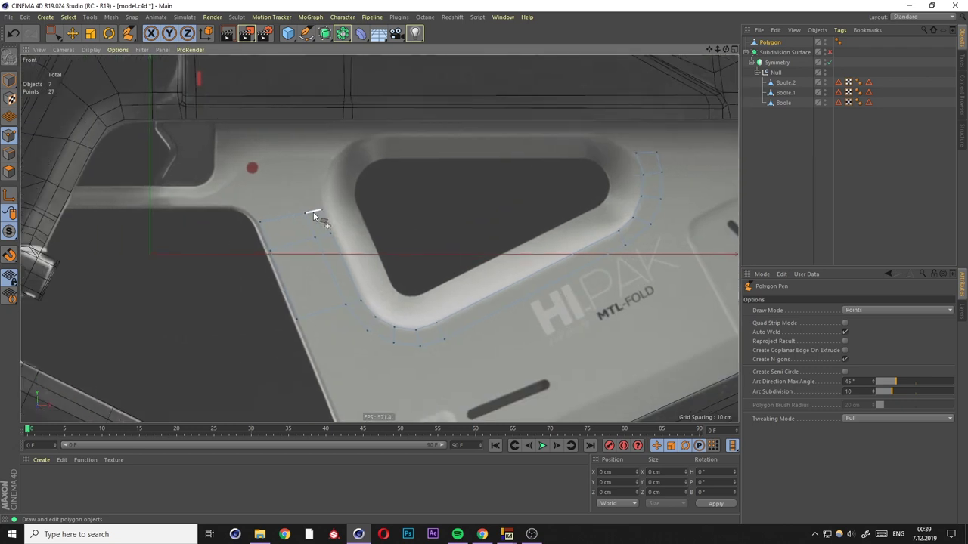
{"action": "scroll", "coordinate": [313, 213], "scroll_direction": "up", "scroll_amount": 1}
{"action": "left_click_drag", "start_coordinate": [313, 186], "coordinate": [318, 166], "text": "ctrl"}
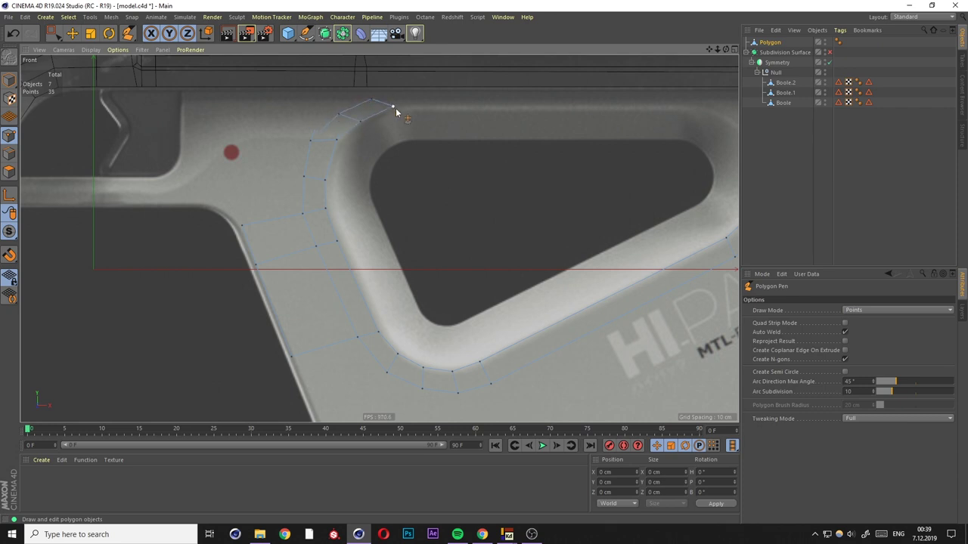
Drag new quads along the cutout's top edge to continue the strip.
{"action": "left_click_drag", "start_coordinate": [388, 104], "coordinate": [424, 100], "text": "ctrl"}
{"action": "middle_click_drag", "start_coordinate": [424, 100], "coordinate": [316, 137], "text": "alt"}
{"action": "left_click_drag", "start_coordinate": [315, 149], "coordinate": [564, 151], "text": "ctrl"}
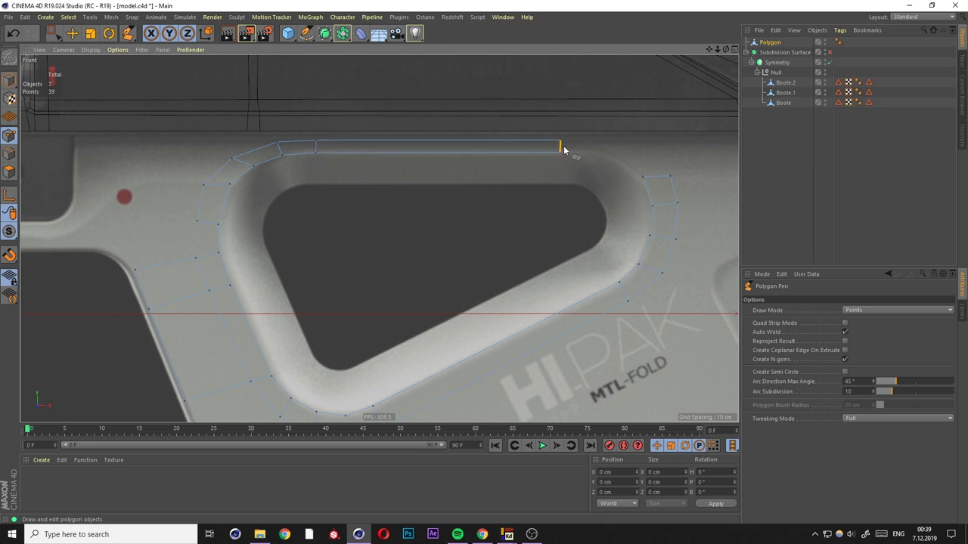
{"action": "scroll", "coordinate": [574, 149], "scroll_direction": "up", "scroll_amount": 2}
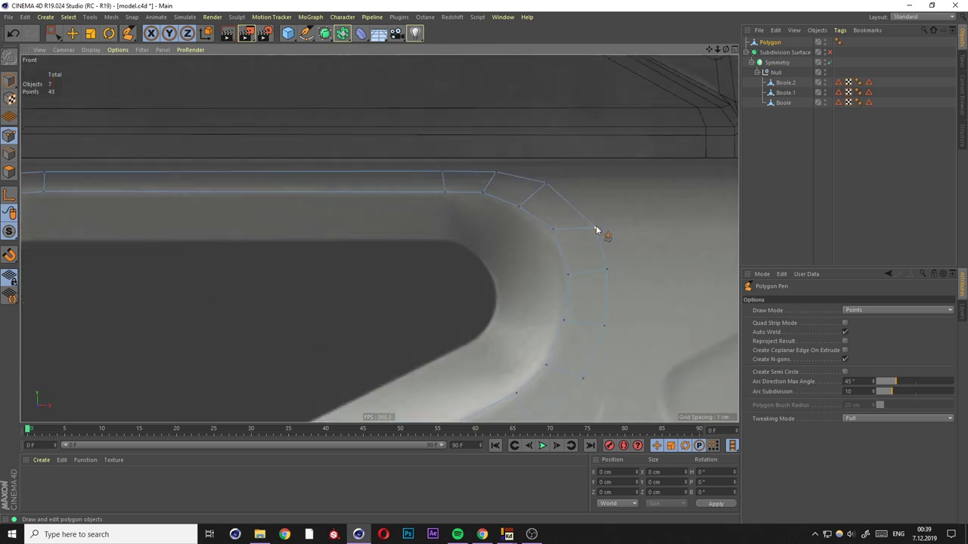
{"action": "scroll", "coordinate": [574, 216], "scroll_direction": "down", "scroll_amount": 2}
{"action": "scroll", "coordinate": [454, 201], "scroll_direction": "down", "scroll_amount": 3}
{"action": "scroll", "coordinate": [259, 173], "scroll_direction": "up", "scroll_amount": 2}
{"action": "scroll", "coordinate": [299, 183], "scroll_direction": "down", "scroll_amount": 2}
{"action": "mouse_move", "coordinate": [299, 182]}
{"action": "middle_mouse_down"}
{"action": "mouse_move", "coordinate": [363, 209]}
{"action": "mouse_move", "coordinate": [324, 237]}
{"action": "mouse_move", "coordinate": [388, 194]}
{"action": "mouse_move", "coordinate": [271, 155]}
{"action": "middle_mouse_up"}
Place points along the part's lower-left edge, bringing the strip to 48 points.
{"action": "left_click", "coordinate": [226, 155]}
{"action": "left_click", "coordinate": [277, 304]}
{"action": "left_click", "coordinate": [318, 399]}
{"action": "scroll", "coordinate": [376, 228], "scroll_direction": "down", "scroll_amount": 1}
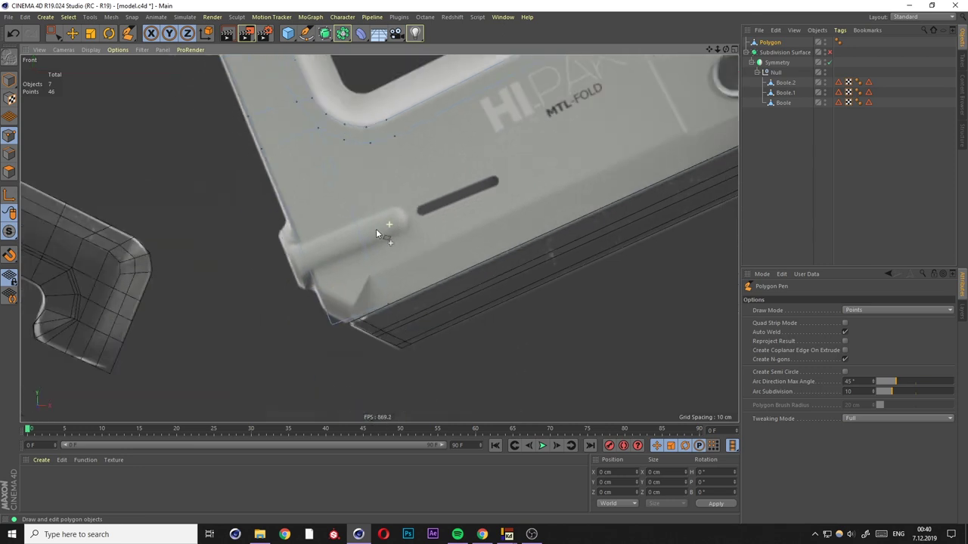
{"action": "scroll", "coordinate": [334, 327], "scroll_direction": "up", "scroll_amount": 1}
{"action": "scroll", "coordinate": [361, 188], "scroll_direction": "down", "scroll_amount": 2}
{"action": "scroll", "coordinate": [370, 211], "scroll_direction": "up", "scroll_amount": 1}
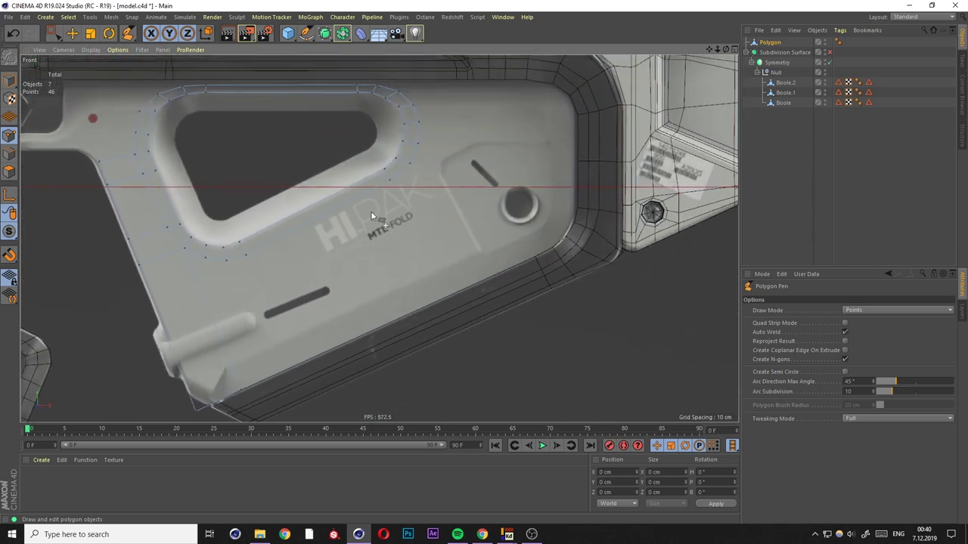
{"action": "scroll", "coordinate": [370, 211], "scroll_direction": "up", "scroll_amount": 1}
{"action": "middle_click_drag", "start_coordinate": [440, 170], "coordinate": [357, 174], "text": "alt"}
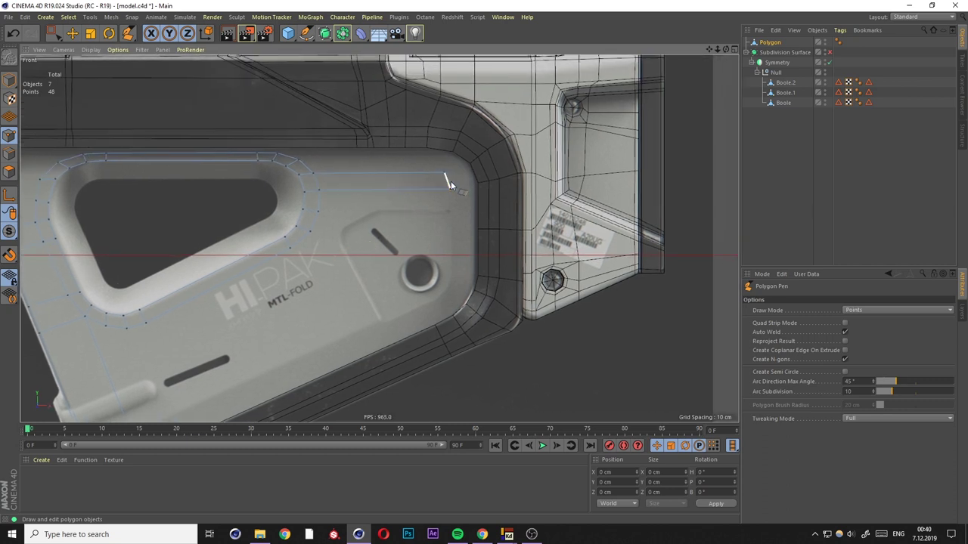
Drop the unfinished pen segment and place a new strip point at the outline's right end.
{"action": "key", "text": "Escape"}
{"action": "scroll", "coordinate": [454, 177], "scroll_direction": "up", "scroll_amount": 2}
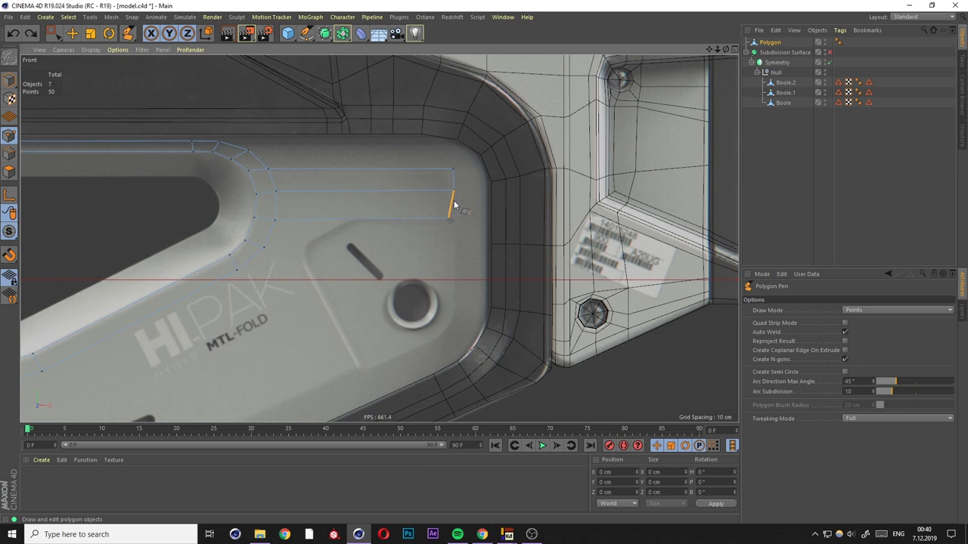
{"action": "middle_click_drag", "start_coordinate": [382, 243], "coordinate": [320, 202], "text": "alt"}
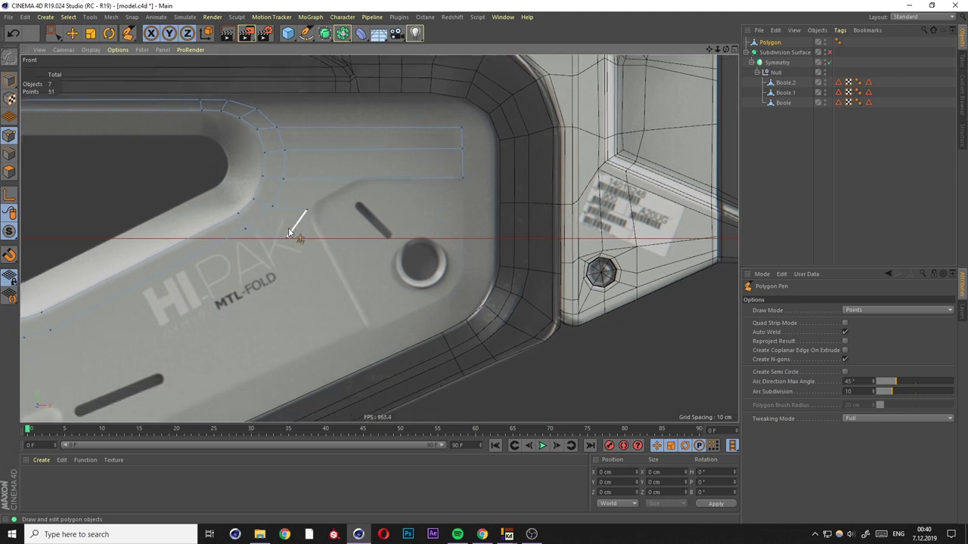
{"action": "left_click", "coordinate": [366, 328]}
{"action": "scroll", "coordinate": [366, 328], "scroll_direction": "up", "scroll_amount": 1}
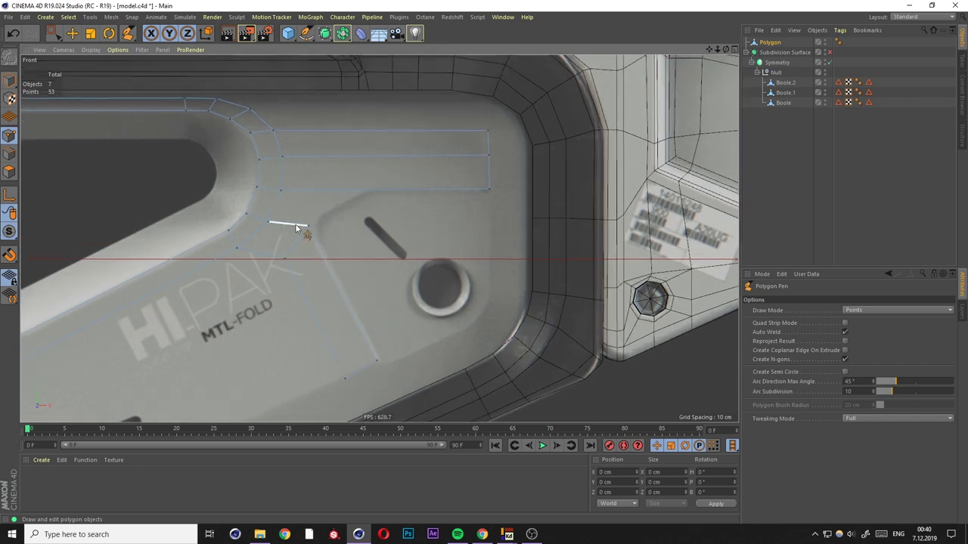
Split the top rectangle with a vertical edge loop.
{"action": "key", "text": "k"}
{"action": "key", "text": "l"}
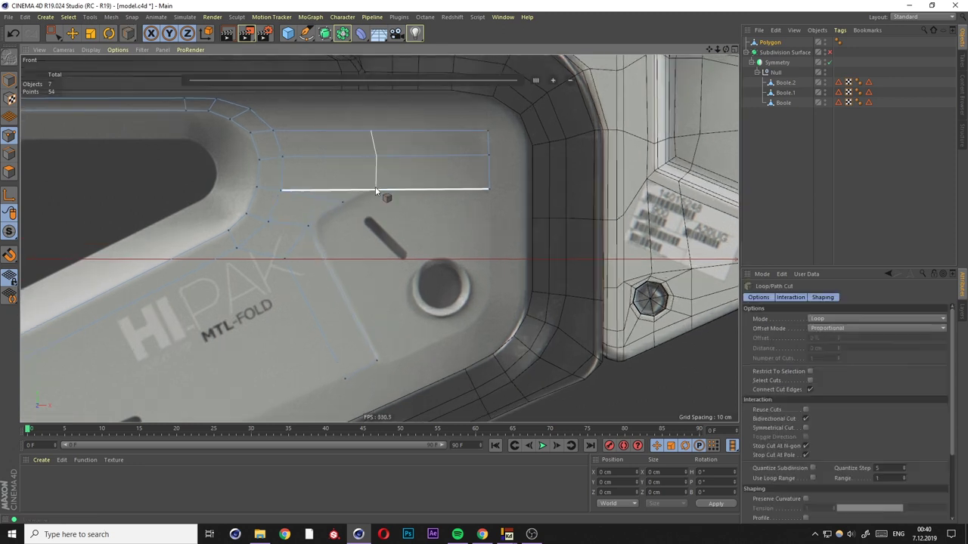
{"action": "left_click", "coordinate": [378, 194]}
{"action": "key", "text": "space"}
{"action": "scroll", "coordinate": [375, 191], "scroll_direction": "up", "scroll_amount": 1}
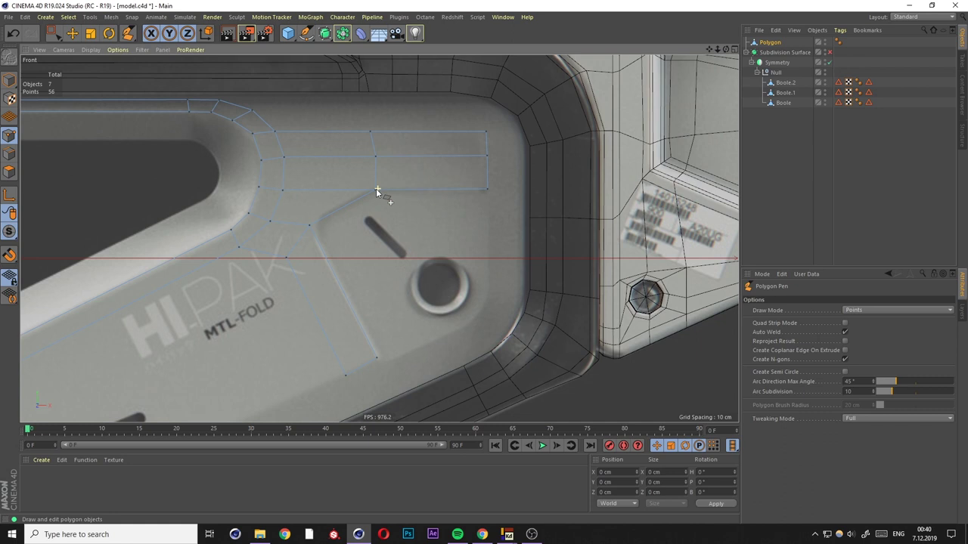
{"action": "scroll", "coordinate": [377, 192], "scroll_direction": "up", "scroll_amount": 1}
Scale the two points on the lower edge so they sit level.
{"action": "key", "text": "0"}
{"action": "left_click_drag", "start_coordinate": [352, 175], "coordinate": [545, 201]}
{"action": "key", "text": "t"}
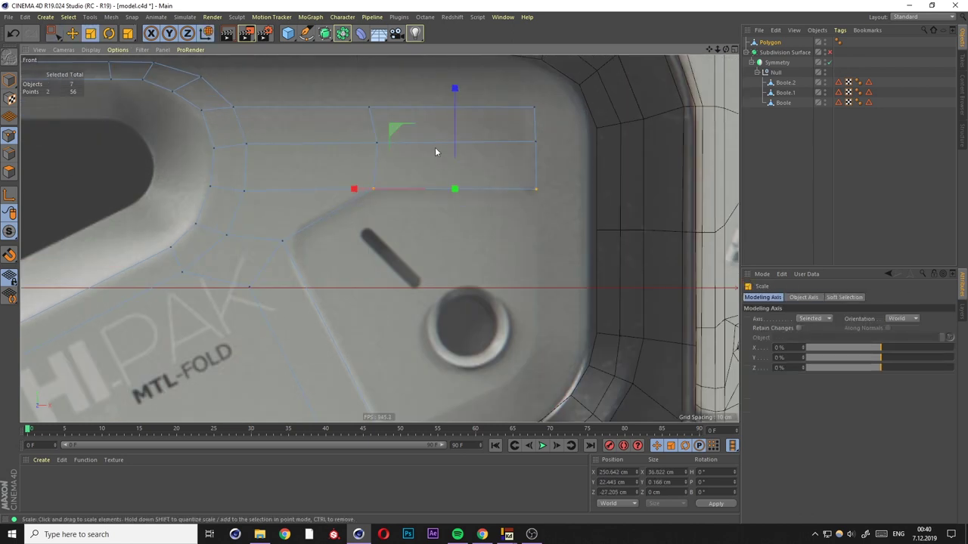
{"action": "mouse_move", "coordinate": [358, 248]}
{"action": "middle_mouse_down", "text": "alt"}
{"action": "mouse_move", "coordinate": [330, 210]}
{"action": "mouse_move", "coordinate": [346, 335]}
{"action": "mouse_move", "coordinate": [339, 142]}
{"action": "middle_mouse_up", "text": "alt"}
{"action": "key", "text": "space"}
{"action": "scroll", "coordinate": [285, 206], "scroll_direction": "down", "scroll_amount": 1}
Draw new polygons over the round hole area and loop-cut across them.
{"action": "left_click_drag", "start_coordinate": [362, 127], "coordinate": [445, 296]}
{"action": "middle_click_drag", "start_coordinate": [445, 296], "coordinate": [457, 264], "text": "alt"}
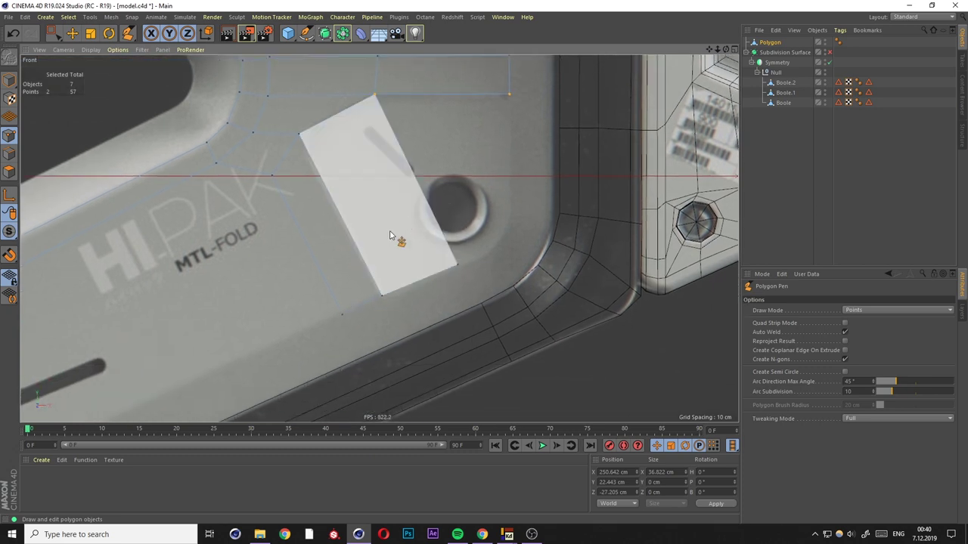
{"action": "key", "text": "k"}
{"action": "key", "text": "l"}
{"action": "left_click", "coordinate": [340, 296]}
{"action": "key", "text": "space"}
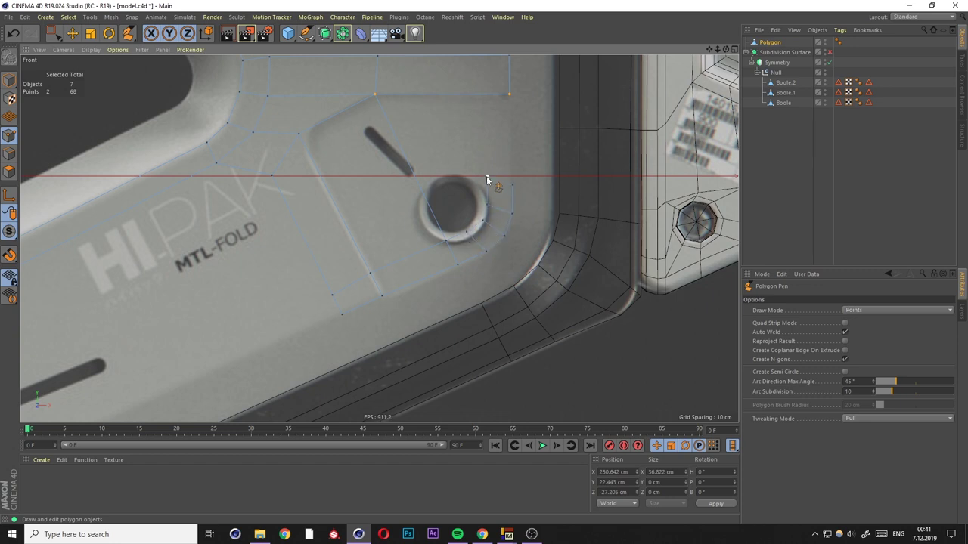
Extend a new polygon strip down from the top edge toward the hole.
{"action": "middle_click_drag", "start_coordinate": [505, 112], "coordinate": [471, 216], "text": "alt"}
{"action": "left_click_drag", "start_coordinate": [471, 204], "coordinate": [460, 218], "text": "ctrl"}
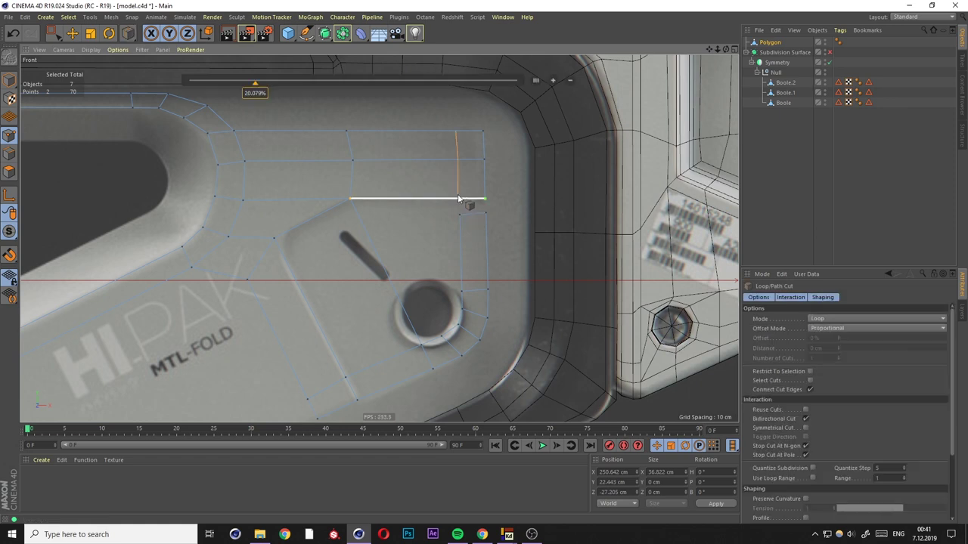
{"action": "scroll", "coordinate": [486, 205], "scroll_direction": "up", "scroll_amount": 2}
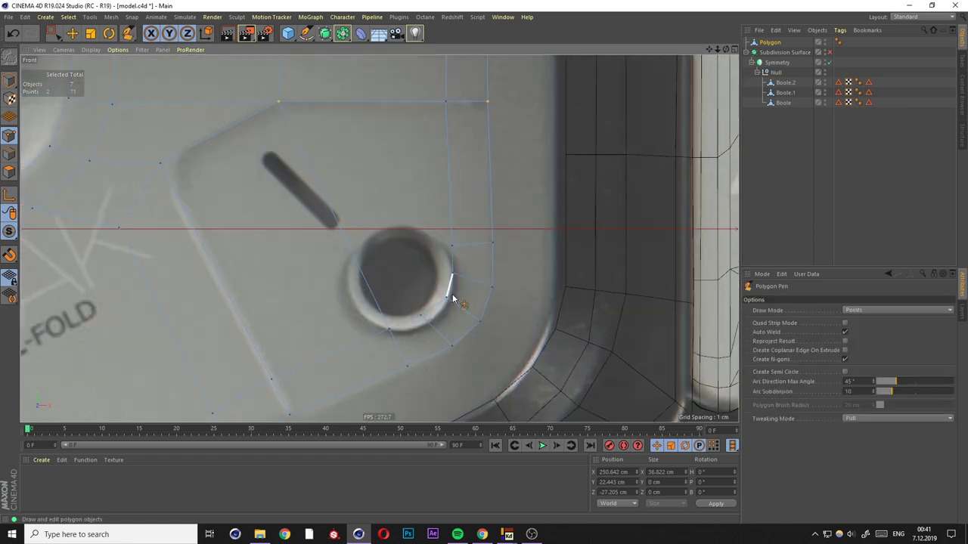
{"action": "scroll", "coordinate": [454, 287], "scroll_direction": "down", "scroll_amount": 3}
{"action": "middle_click_drag", "start_coordinate": [454, 283], "coordinate": [539, 179], "text": "alt"}
Draw a long edge across the lower panel.
{"action": "key", "text": "k"}
{"action": "key", "text": "l"}
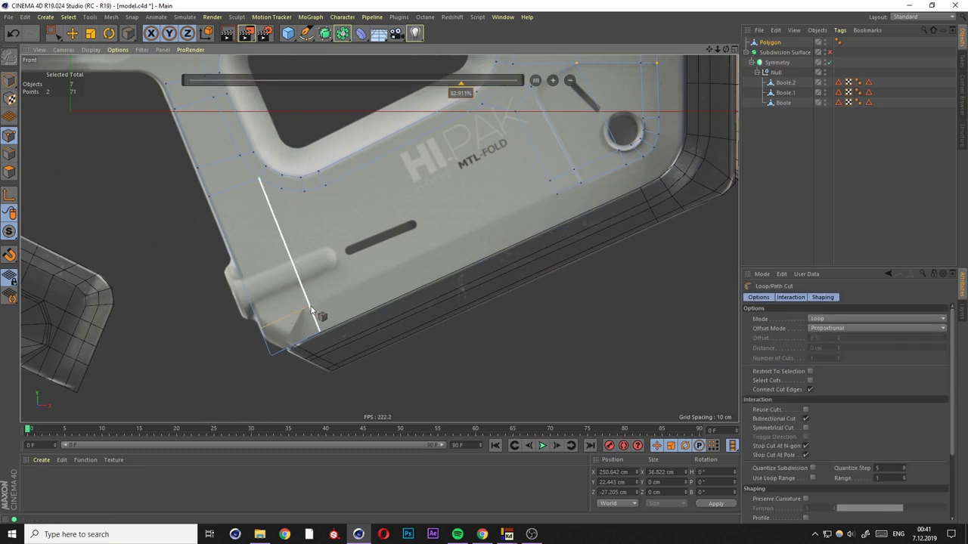
{"action": "key", "text": "m"}
{"action": "key", "text": "e"}
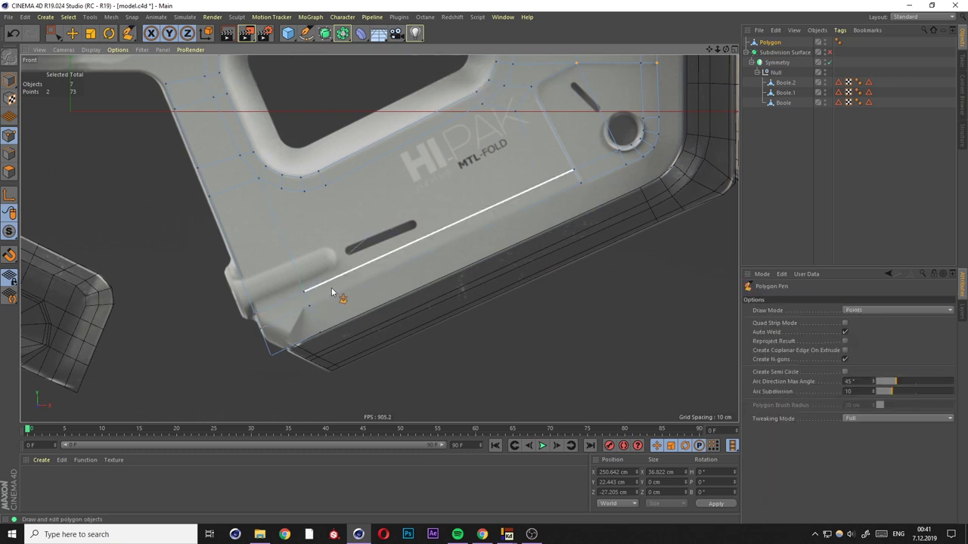
{"action": "mouse_move", "coordinate": [439, 239]}
{"action": "middle_mouse_down", "text": "alt"}
{"action": "mouse_move", "coordinate": [349, 261]}
{"action": "mouse_move", "coordinate": [330, 294]}
{"action": "middle_mouse_up", "text": "alt"}
{"action": "key", "text": "k"}
{"action": "key", "text": "l"}
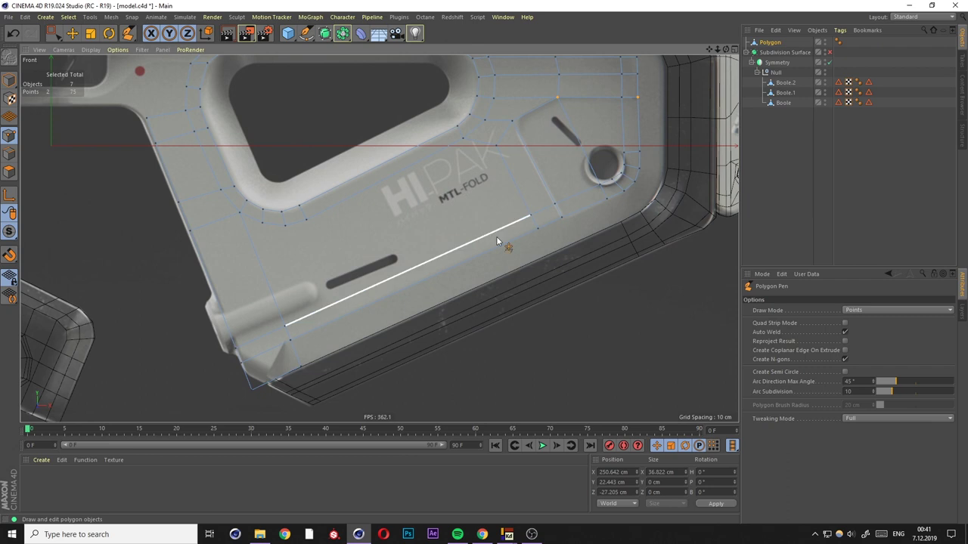
{"action": "key", "text": "m"}
{"action": "key", "text": "e"}
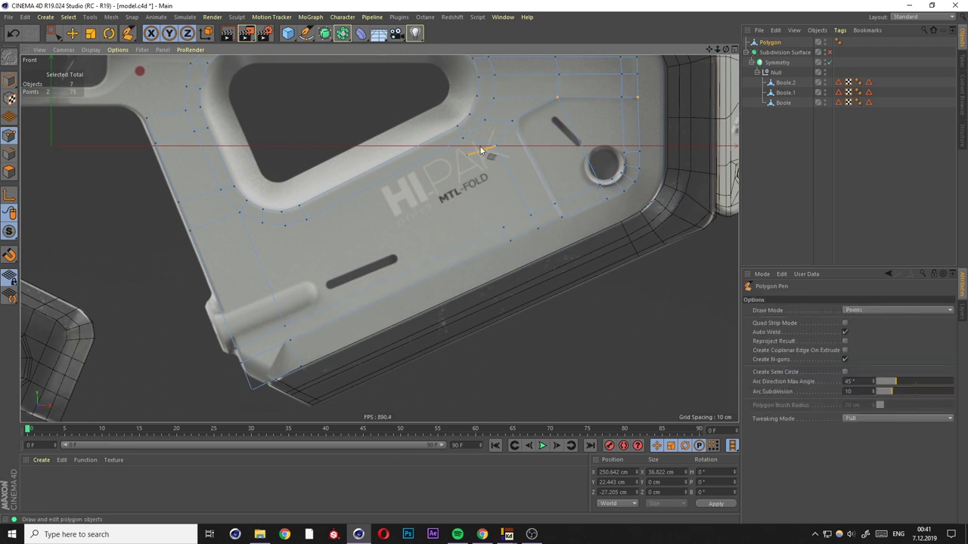
Add an edge running from the round hole toward the corner.
{"action": "middle_click_drag", "start_coordinate": [465, 145], "coordinate": [481, 127]}
{"action": "key", "text": "k"}
{"action": "key", "text": "l"}
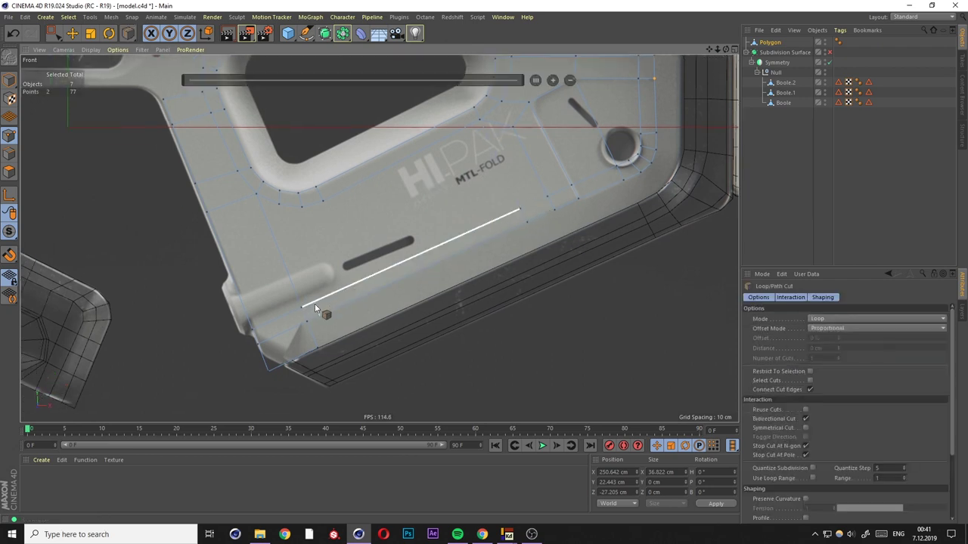
{"action": "key", "text": "m"}
{"action": "key", "text": "e"}
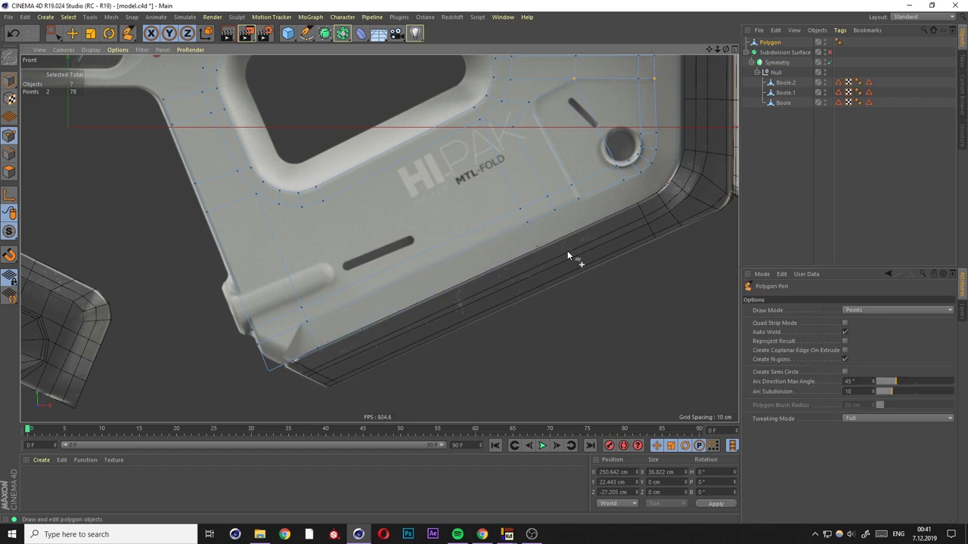
{"action": "scroll", "coordinate": [436, 293], "scroll_direction": "up", "scroll_amount": 5}
{"action": "scroll", "coordinate": [344, 323], "scroll_direction": "up", "scroll_amount": 3}
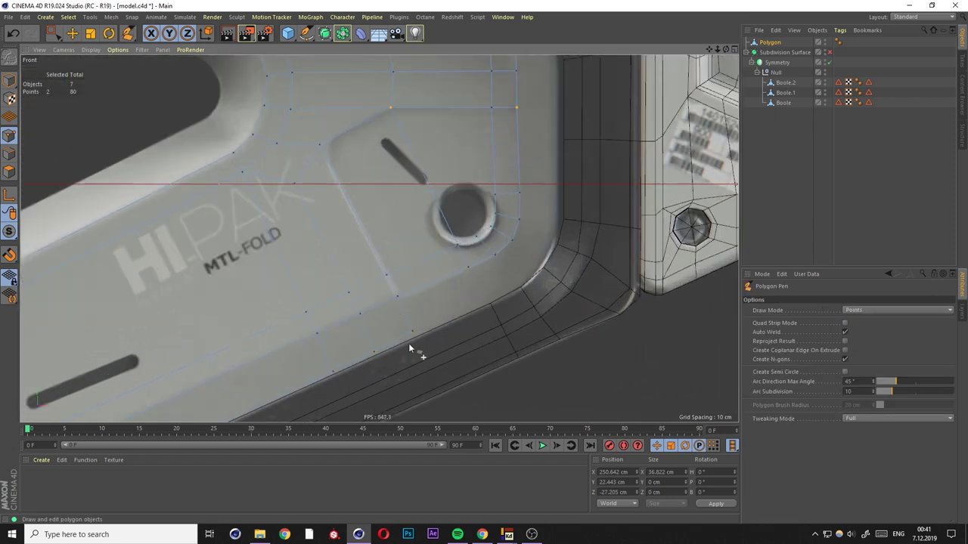
{"action": "left_click", "coordinate": [406, 310]}
{"action": "left_click", "coordinate": [474, 283]}
{"action": "scroll", "coordinate": [477, 312], "scroll_direction": "up", "scroll_amount": 2}
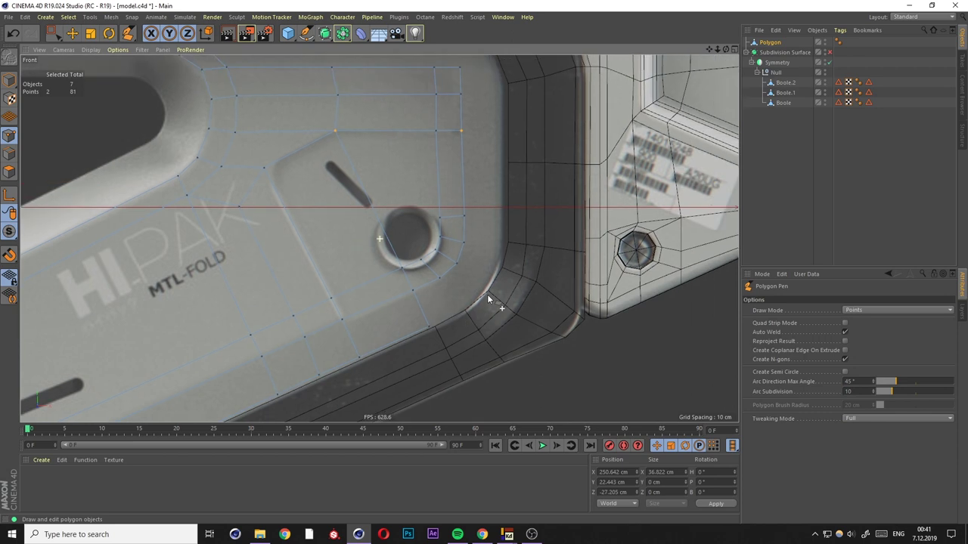
{"action": "scroll", "coordinate": [488, 299], "scroll_direction": "up", "scroll_amount": 2}
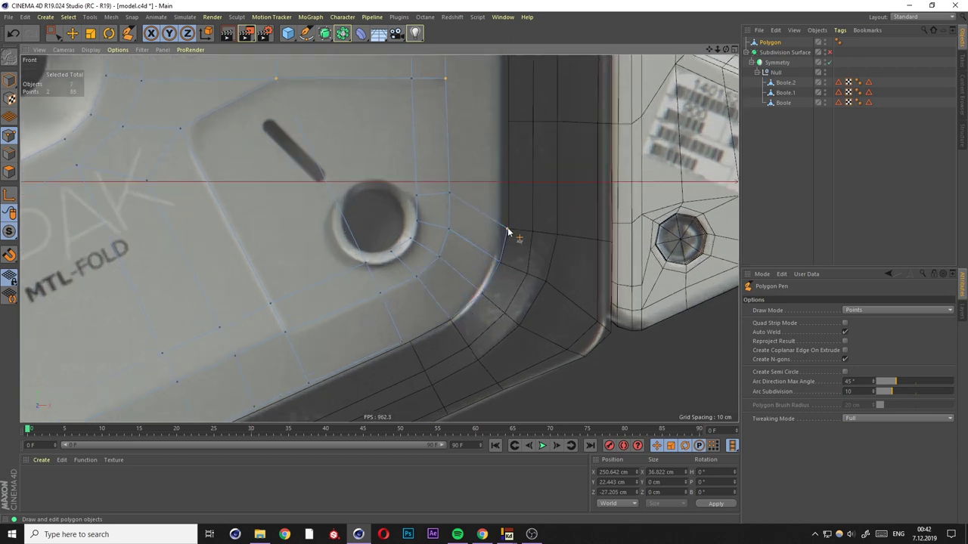
{"action": "middle_click_drag", "start_coordinate": [508, 233], "coordinate": [421, 194], "text": "alt"}
{"action": "mouse_move", "coordinate": [439, 134]}
{"action": "middle_mouse_down", "text": "alt"}
{"action": "mouse_move", "coordinate": [477, 233]}
{"action": "mouse_move", "coordinate": [450, 220]}
{"action": "middle_mouse_up", "text": "alt"}
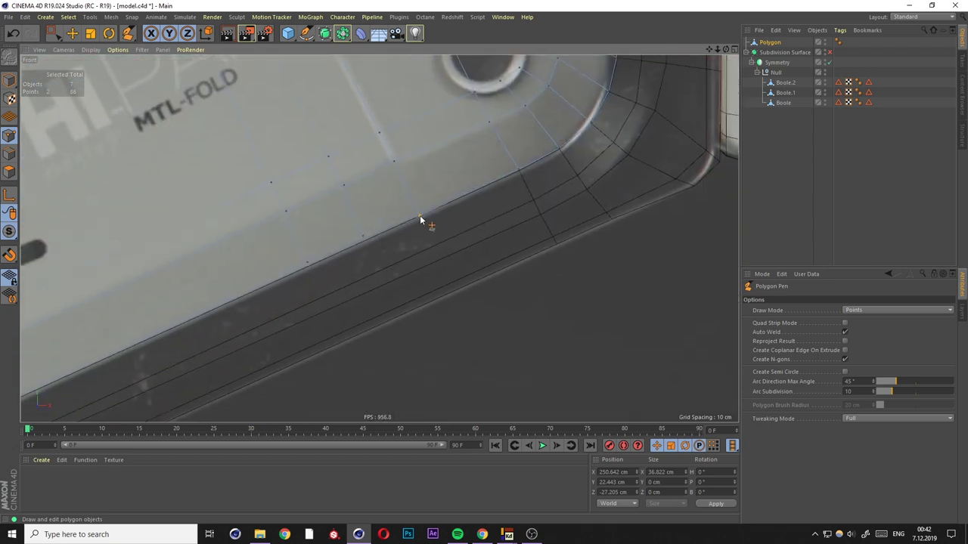
Add a row of new polygons along the handle's top edge.
{"action": "scroll", "coordinate": [519, 169], "scroll_direction": "up", "scroll_amount": 3}
{"action": "scroll", "coordinate": [358, 222], "scroll_direction": "up", "scroll_amount": 3}
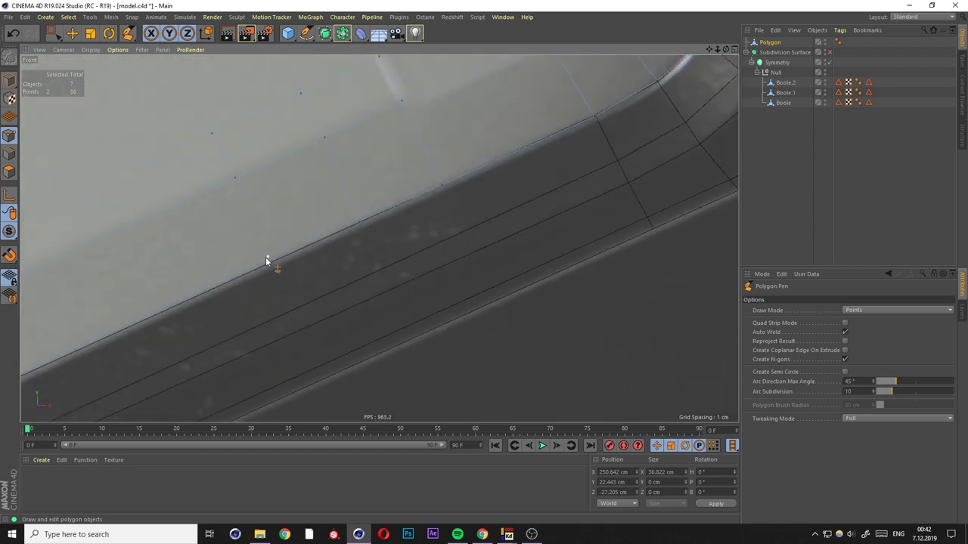
{"action": "scroll", "coordinate": [266, 261], "scroll_direction": "down", "scroll_amount": 3}
{"action": "scroll", "coordinate": [295, 281], "scroll_direction": "down", "scroll_amount": 2}
{"action": "scroll", "coordinate": [244, 296], "scroll_direction": "up", "scroll_amount": 3}
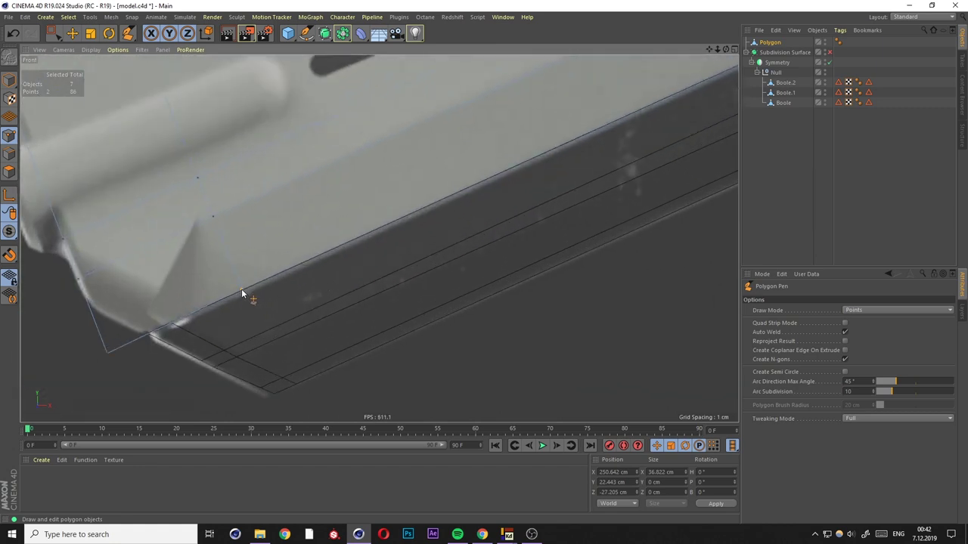
{"action": "scroll", "coordinate": [243, 293], "scroll_direction": "down", "scroll_amount": 4}
{"action": "scroll", "coordinate": [410, 227], "scroll_direction": "up", "scroll_amount": 3}
{"action": "scroll", "coordinate": [250, 193], "scroll_direction": "up", "scroll_amount": 1}
{"action": "scroll", "coordinate": [300, 217], "scroll_direction": "up", "scroll_amount": 2}
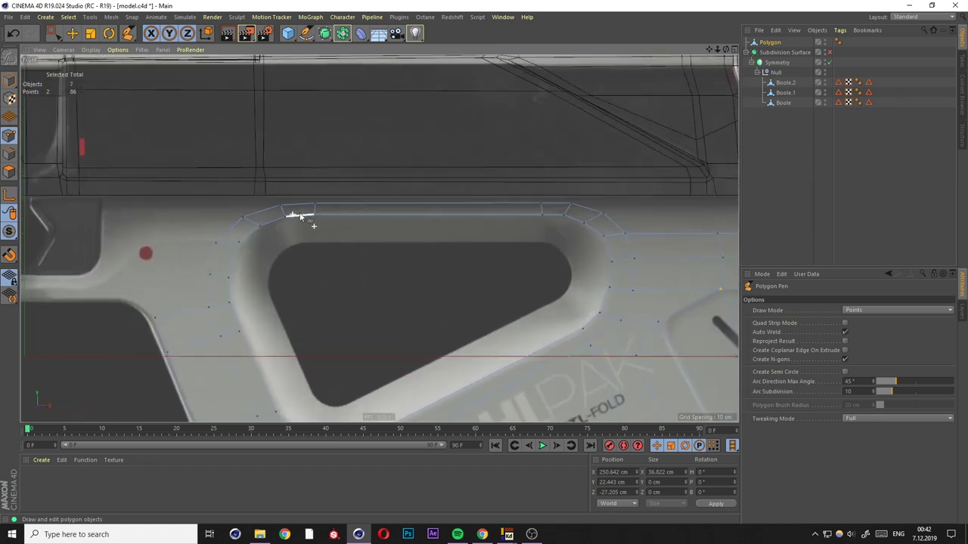
{"action": "scroll", "coordinate": [300, 216], "scroll_direction": "up", "scroll_amount": 1}
{"action": "mouse_move", "coordinate": [362, 190]}
{"action": "left_mouse_down"}
{"action": "mouse_move", "coordinate": [303, 196]}
{"action": "mouse_move", "coordinate": [298, 185]}
{"action": "left_mouse_up"}
{"action": "mouse_move", "coordinate": [257, 185]}
{"action": "middle_mouse_down", "text": "alt"}
{"action": "mouse_move", "coordinate": [329, 201]}
{"action": "mouse_move", "coordinate": [415, 174]}
{"action": "middle_mouse_up", "text": "alt"}
{"action": "scroll", "coordinate": [304, 194], "scroll_direction": "down", "scroll_amount": 3}
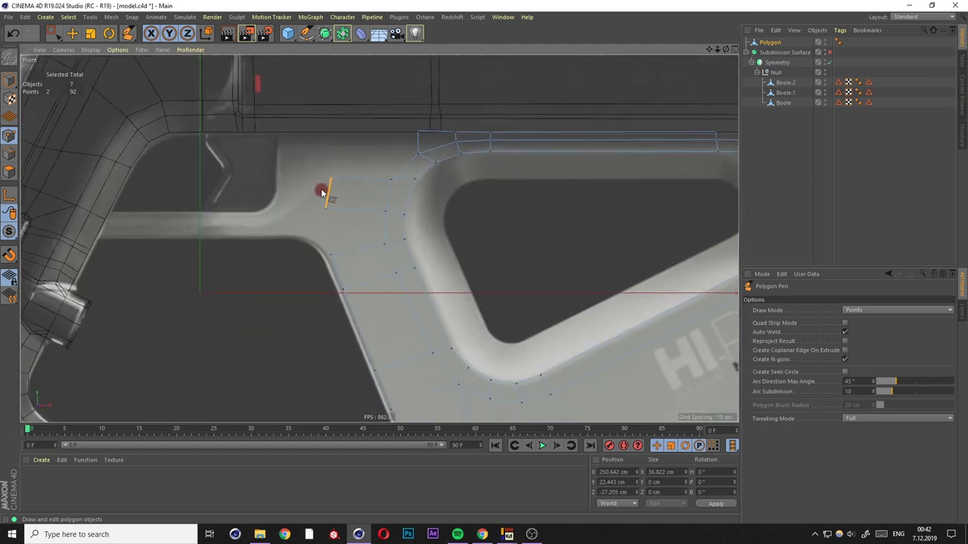
Fill the area left of the cutout with quads, including one above the corner edge.
{"action": "middle_click_drag", "start_coordinate": [335, 210], "coordinate": [337, 159], "text": "alt"}
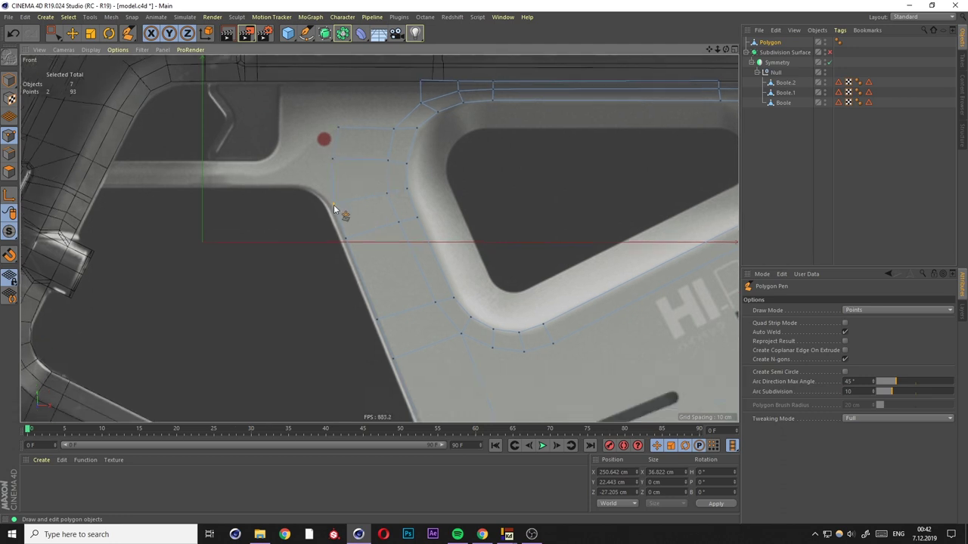
{"action": "scroll", "coordinate": [335, 210], "scroll_direction": "up", "scroll_amount": 2}
{"action": "left_click_drag", "start_coordinate": [372, 134], "coordinate": [372, 109], "text": "ctrl"}
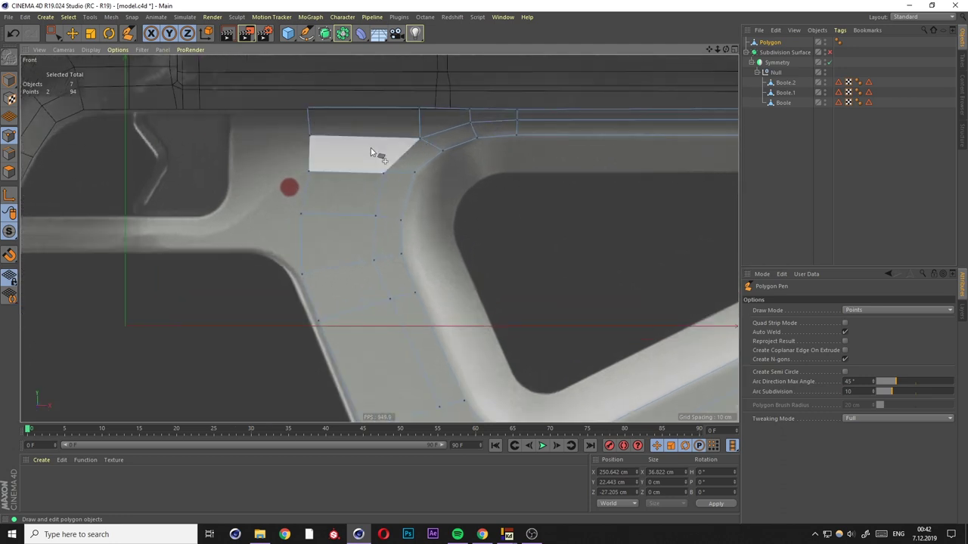
{"action": "middle_click_drag", "start_coordinate": [372, 151], "coordinate": [465, 140], "text": "alt"}
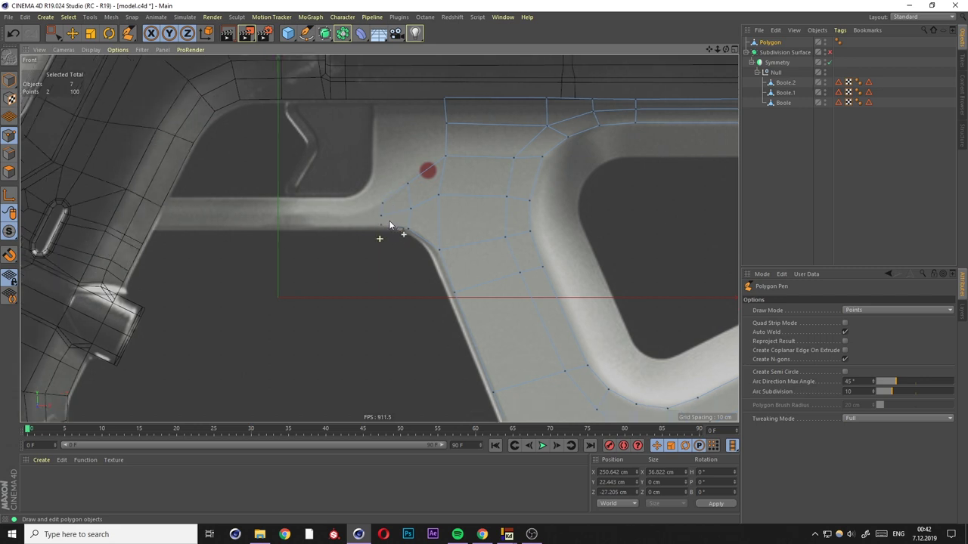
Extrude the arm's left edges into a new column and push them further left.
{"action": "scroll", "coordinate": [378, 234], "scroll_direction": "up", "scroll_amount": 2}
{"action": "middle_click_drag", "start_coordinate": [384, 211], "coordinate": [423, 205], "text": "alt"}
{"action": "key", "text": "e"}
{"action": "left_click_drag", "start_coordinate": [431, 244], "coordinate": [319, 220], "text": "ctrl"}
{"action": "key", "text": "0"}
{"action": "scroll", "coordinate": [348, 185], "scroll_direction": "up", "scroll_amount": 2}
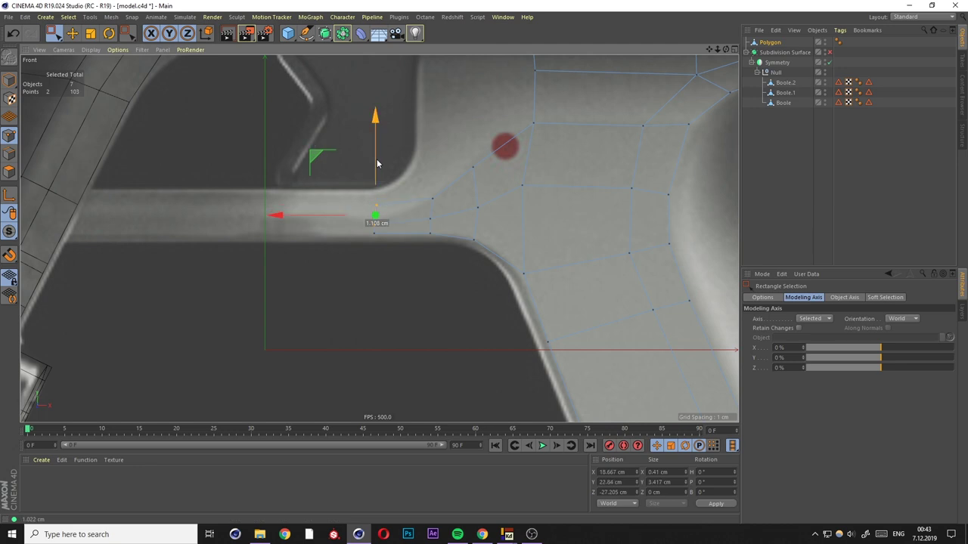
{"action": "scroll", "coordinate": [353, 182], "scroll_direction": "down", "scroll_amount": 2}
{"action": "mouse_move", "coordinate": [270, 163]}
{"action": "left_mouse_down"}
{"action": "mouse_move", "coordinate": [342, 232]}
{"action": "mouse_move", "coordinate": [289, 209]}
{"action": "mouse_move", "coordinate": [112, 210]}
{"action": "left_mouse_up"}
{"action": "key", "text": "e"}
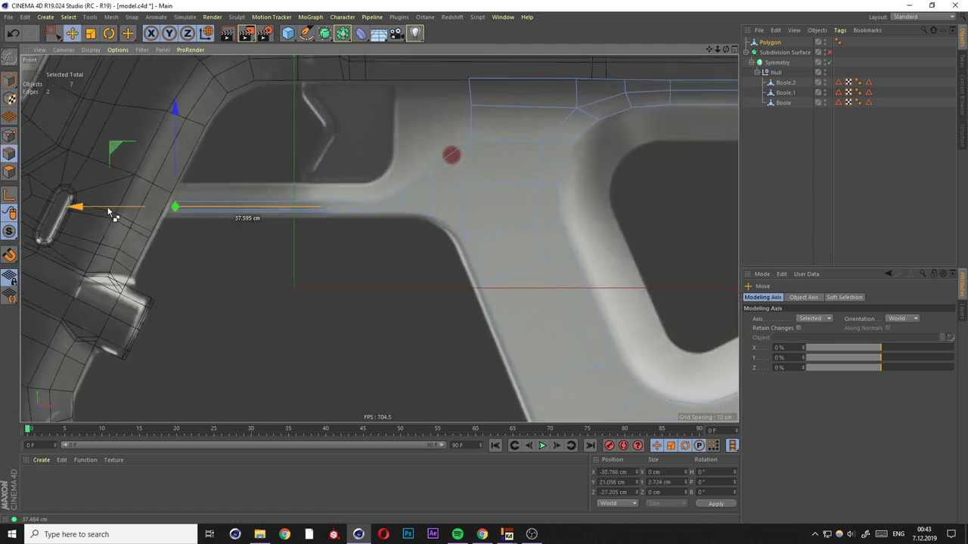
{"action": "scroll", "coordinate": [277, 204], "scroll_direction": "down", "scroll_amount": 2}
Slide an edge and a point to adjust where the arm meets the frame.
{"action": "left_click", "coordinate": [185, 195]}
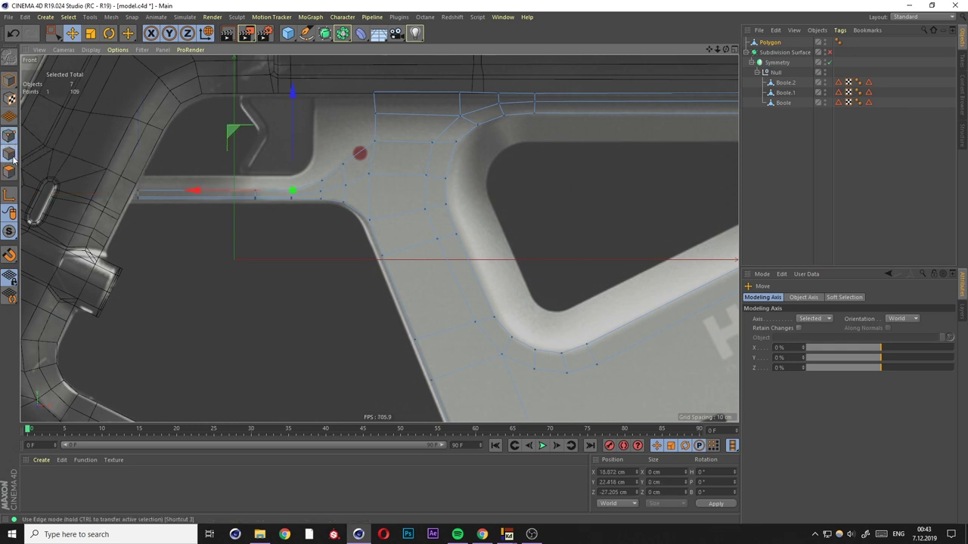
{"action": "key", "text": "m"}
{"action": "key", "text": "o"}
{"action": "scroll", "coordinate": [187, 194], "scroll_direction": "up", "scroll_amount": 3}
{"action": "key", "text": "Return"}
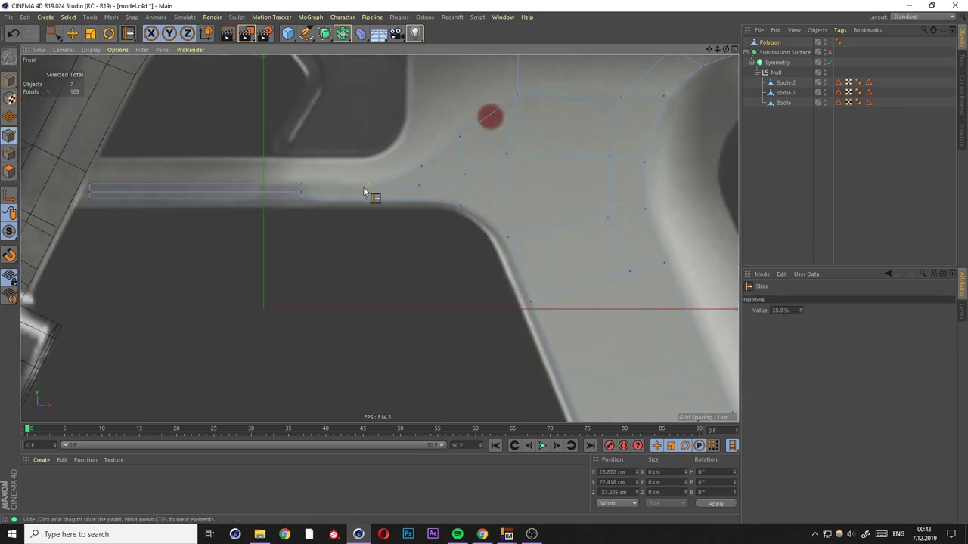
{"action": "scroll", "coordinate": [367, 197], "scroll_direction": "down", "scroll_amount": 1}
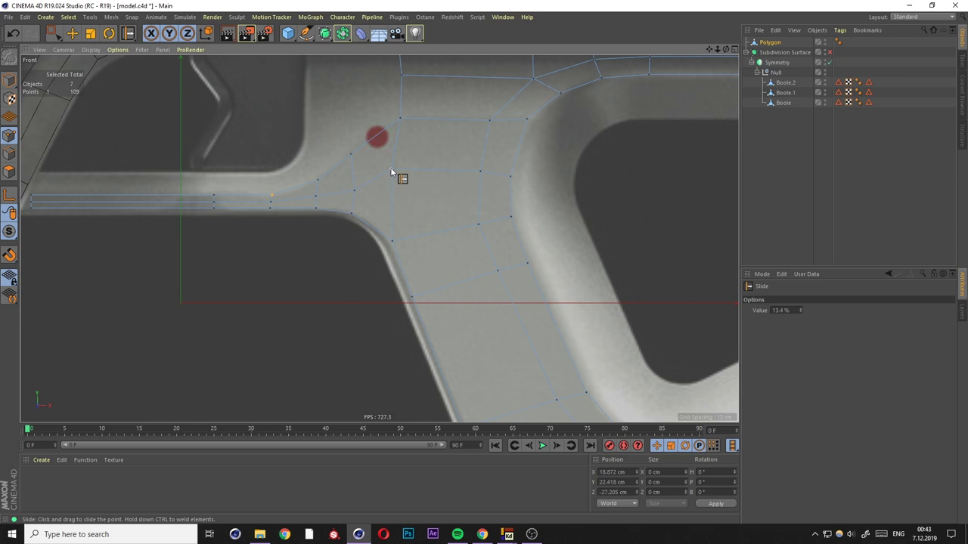
{"action": "scroll", "coordinate": [481, 175], "scroll_direction": "down", "scroll_amount": 2}
{"action": "key", "text": "Return"}
{"action": "key", "text": "m"}
{"action": "key", "text": "e"}
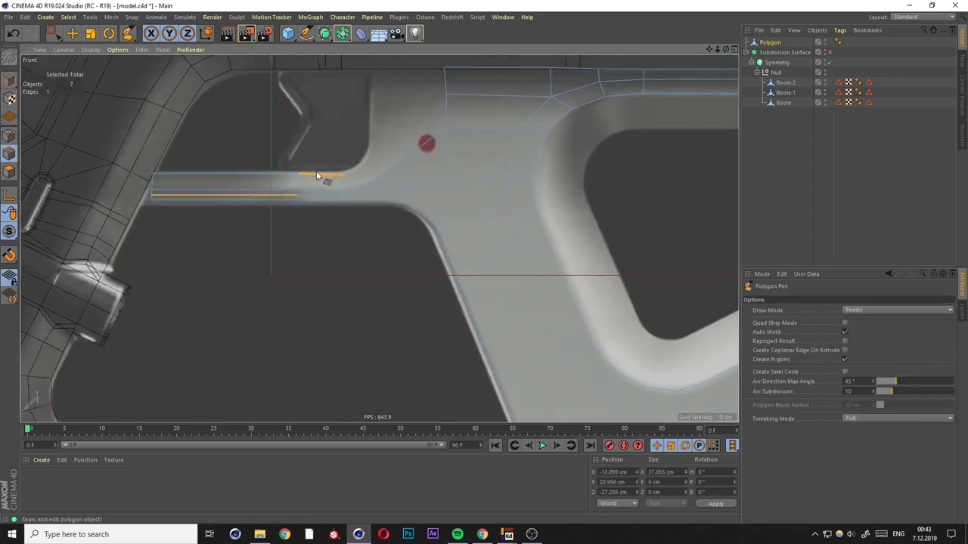
Draw a small quad at the arm's inner corner.
{"action": "scroll", "coordinate": [354, 168], "scroll_direction": "up", "scroll_amount": 2}
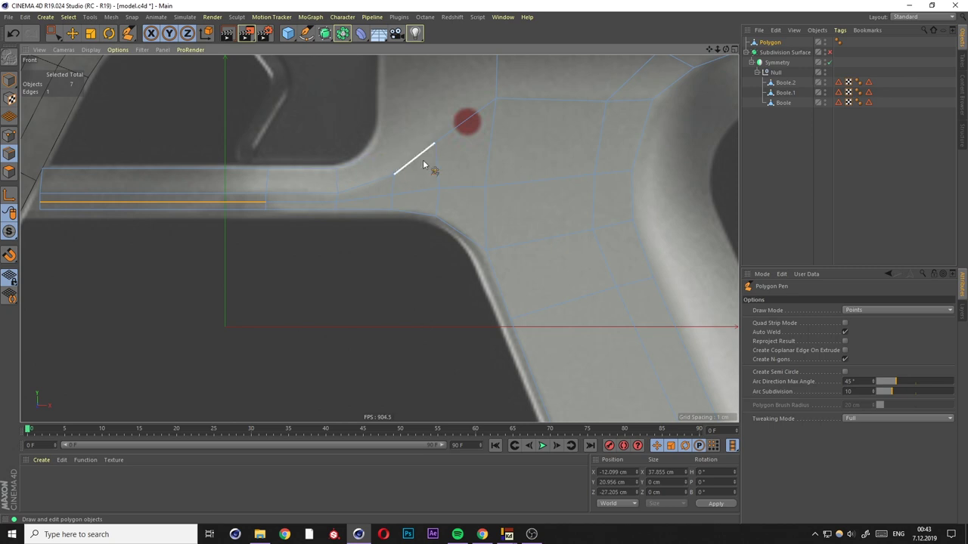
{"action": "middle_click_drag", "start_coordinate": [409, 151], "coordinate": [365, 211], "text": "alt"}
{"action": "scroll", "coordinate": [355, 201], "scroll_direction": "down", "scroll_amount": 1}
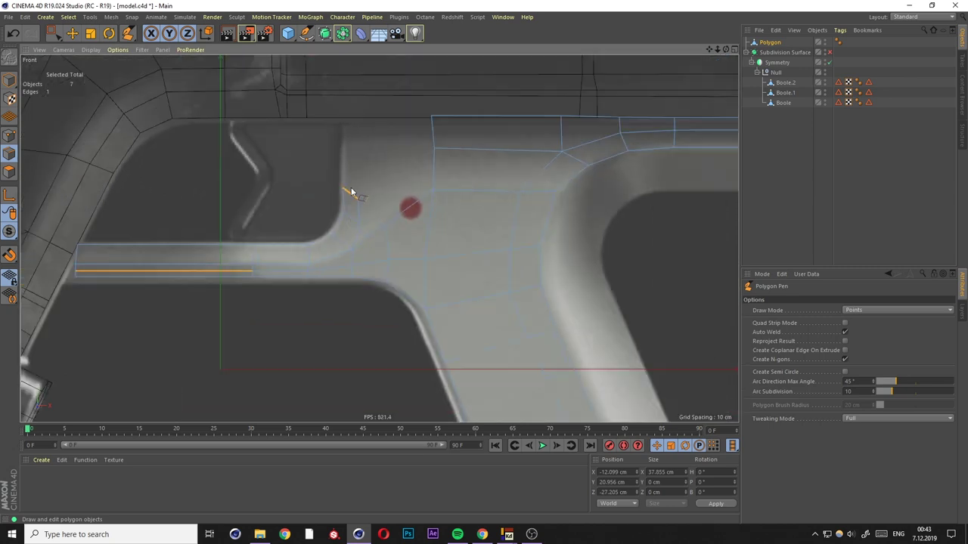
{"action": "left_click", "coordinate": [361, 188]}
{"action": "left_click", "coordinate": [362, 219]}
{"action": "left_click", "coordinate": [351, 219]}
{"action": "left_click", "coordinate": [345, 183]}
{"action": "mouse_move", "coordinate": [432, 140]}
{"action": "middle_mouse_down", "text": "alt"}
{"action": "mouse_move", "coordinate": [378, 179]}
{"action": "mouse_move", "coordinate": [396, 169]}
{"action": "middle_mouse_up", "text": "alt"}
{"action": "scroll", "coordinate": [391, 205], "scroll_direction": "down", "scroll_amount": 2}
{"action": "mouse_move", "coordinate": [391, 205]}
{"action": "middle_mouse_down", "text": "alt"}
{"action": "mouse_move", "coordinate": [356, 205]}
{"action": "mouse_move", "coordinate": [339, 232]}
{"action": "middle_mouse_up", "text": "alt"}
{"action": "key", "text": "k"}
{"action": "key", "text": "l"}
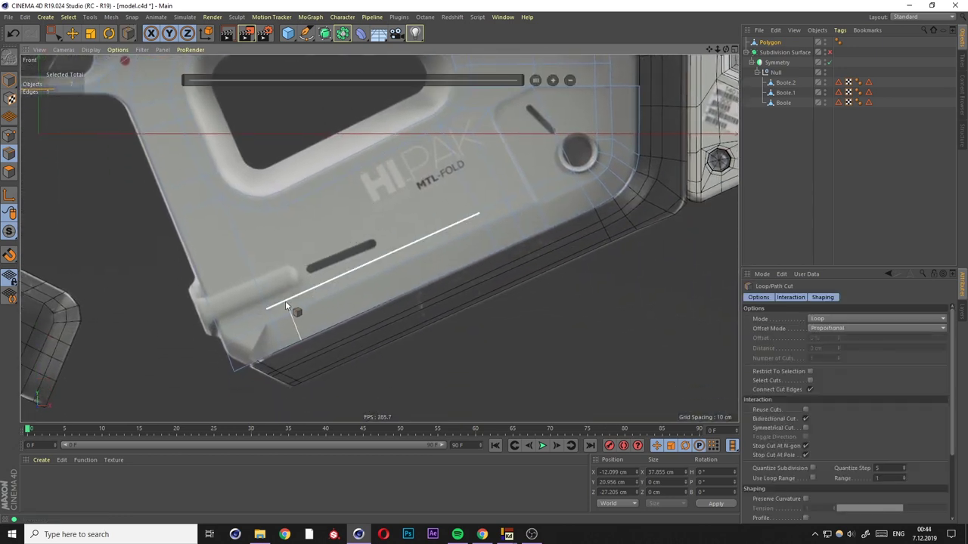
{"action": "key", "text": "m"}
{"action": "key", "text": "e"}
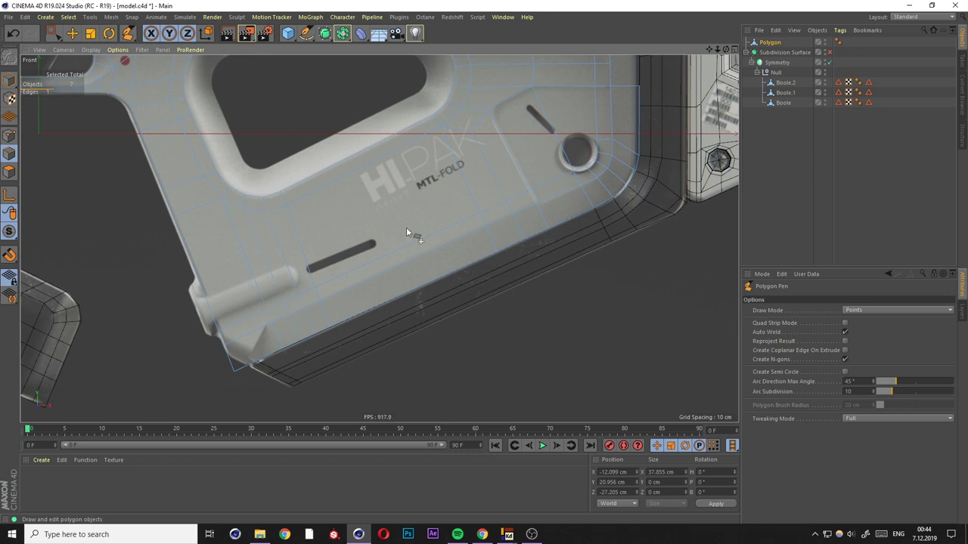
Return to the front view, zoom into the frame's top-right rounded corner, then switch to perspective.
{"action": "middle_click", "coordinate": [371, 251]}
{"action": "middle_click", "coordinate": [264, 156]}
{"action": "middle_click", "coordinate": [294, 171]}
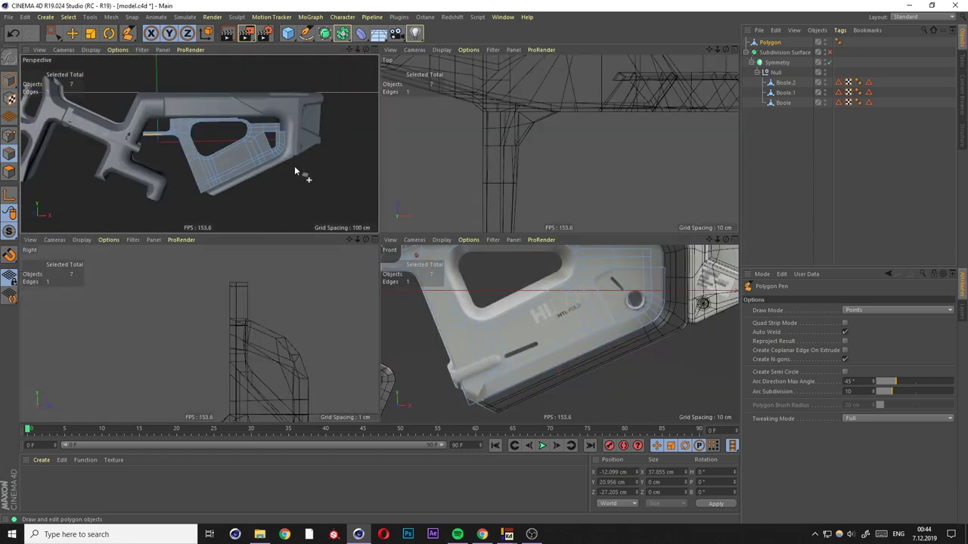
{"action": "key", "text": "F4"}
{"action": "scroll", "coordinate": [532, 226], "scroll_direction": "up", "scroll_amount": 2}
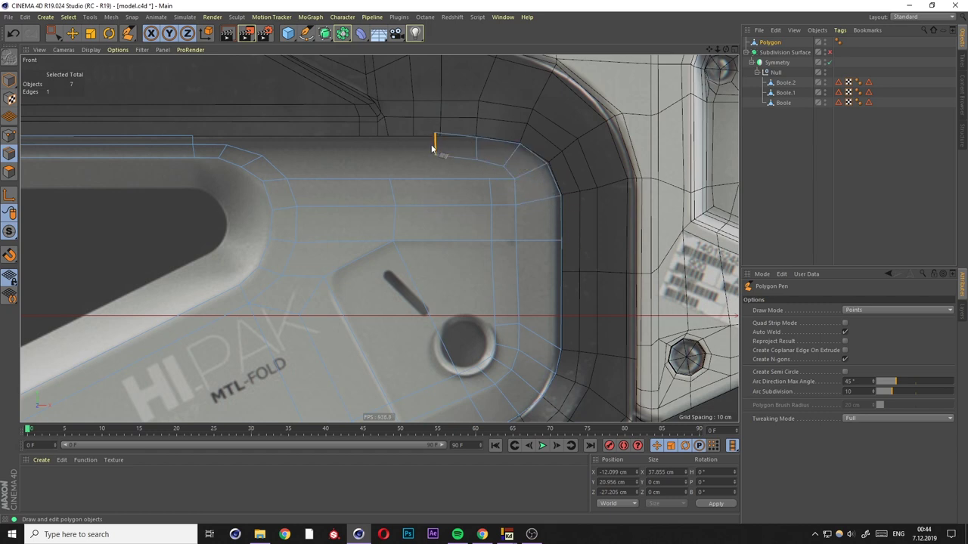
{"action": "scroll", "coordinate": [432, 148], "scroll_direction": "up", "scroll_amount": 2}
{"action": "scroll", "coordinate": [412, 136], "scroll_direction": "up", "scroll_amount": 3}
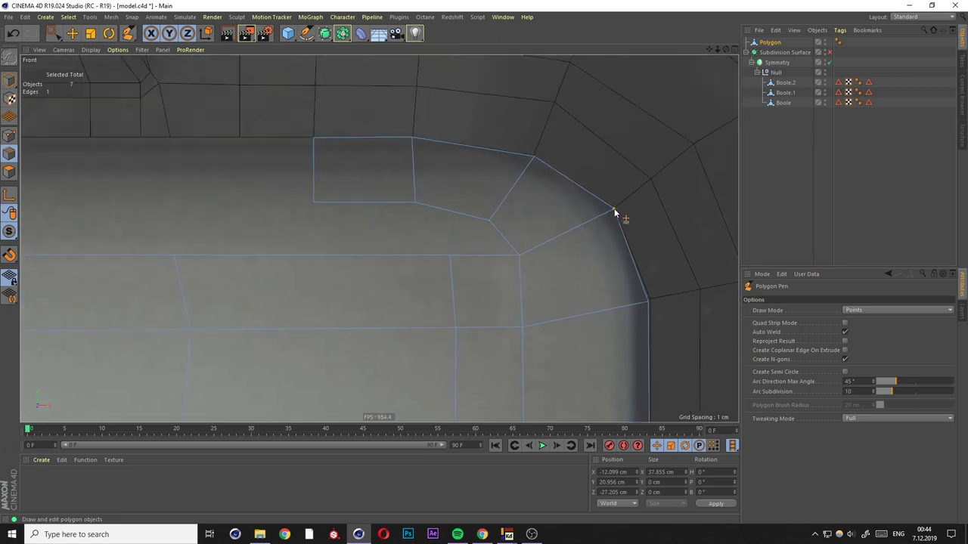
{"action": "scroll", "coordinate": [624, 255], "scroll_direction": "down", "scroll_amount": 3}
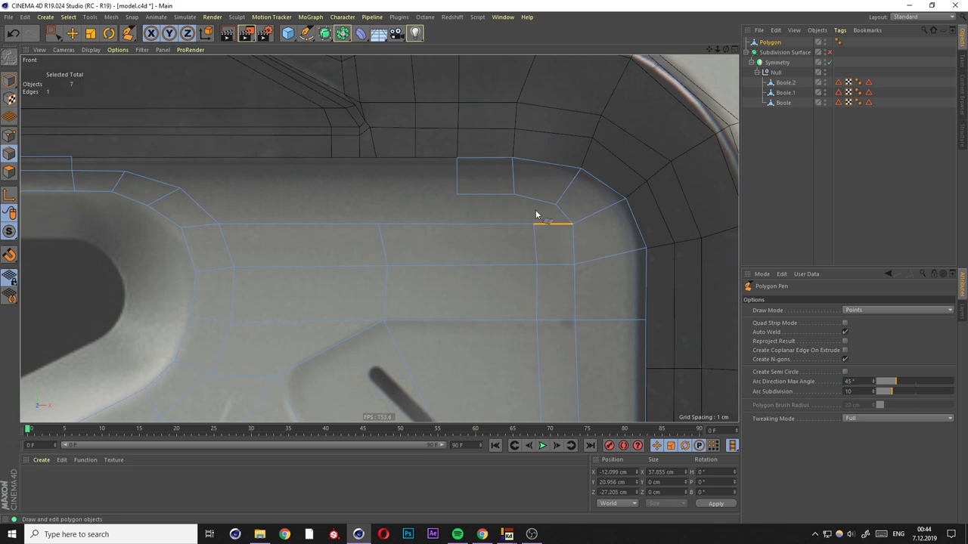
{"action": "scroll", "coordinate": [495, 202], "scroll_direction": "down", "scroll_amount": 2}
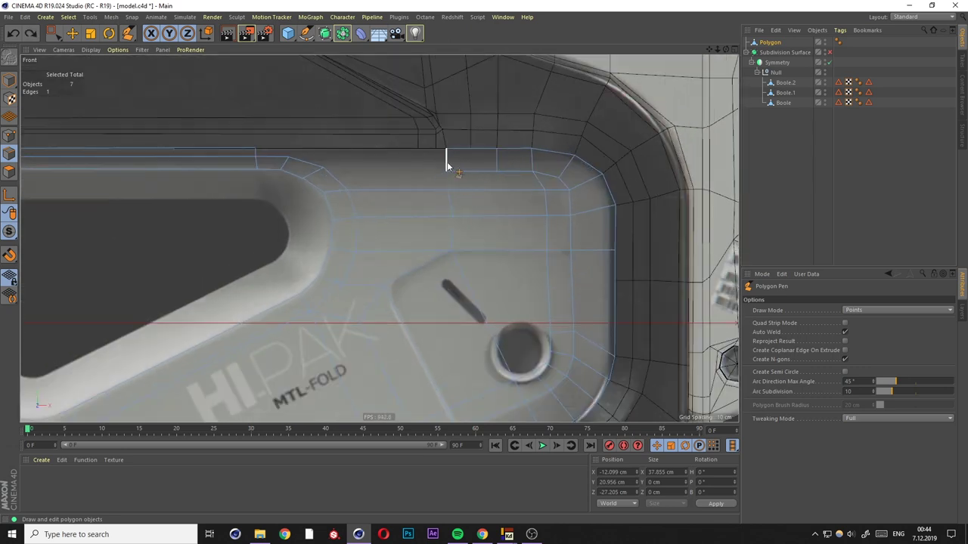
{"action": "scroll", "coordinate": [447, 166], "scroll_direction": "up", "scroll_amount": 2}
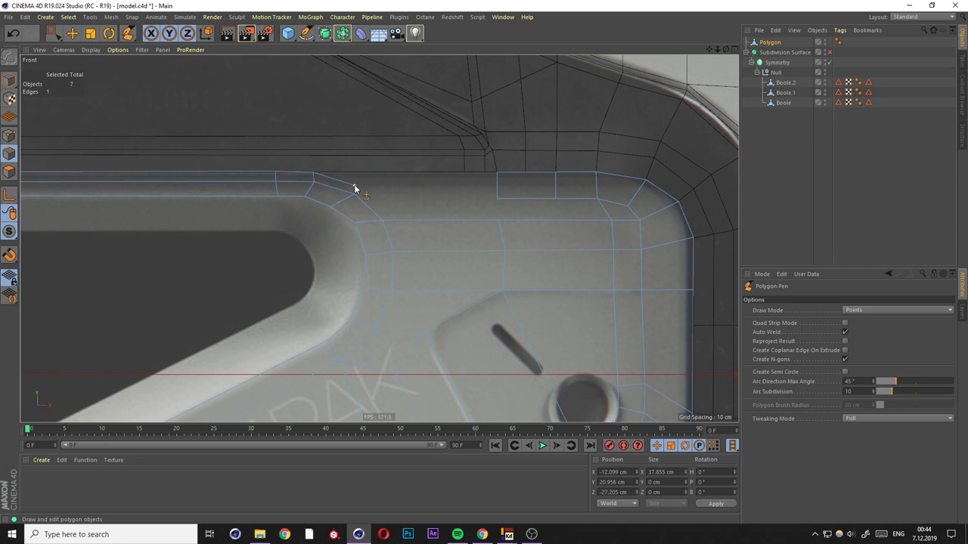
{"action": "scroll", "coordinate": [434, 195], "scroll_direction": "down", "scroll_amount": 2}
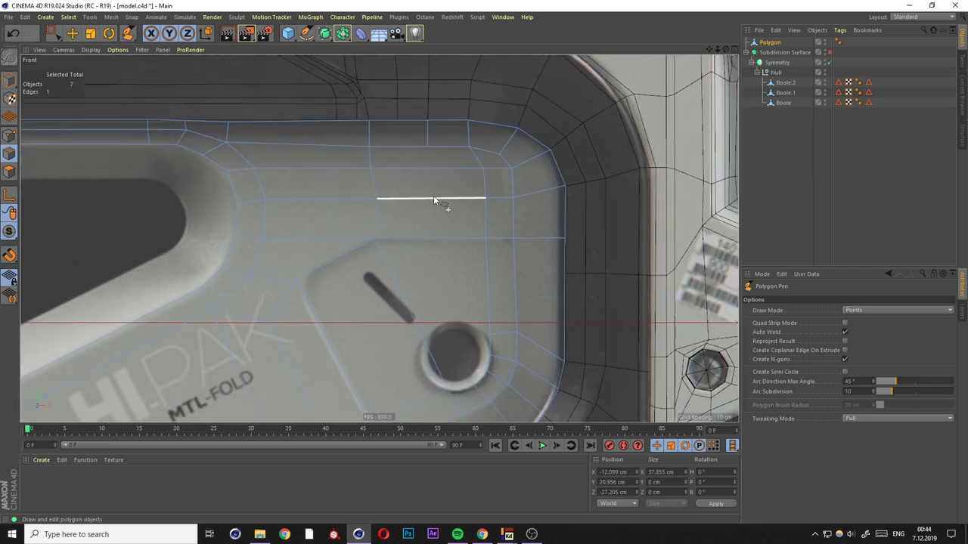
{"action": "scroll", "coordinate": [433, 195], "scroll_direction": "up", "scroll_amount": 1}
{"action": "key", "text": "k"}
{"action": "key", "text": "l"}
{"action": "key", "text": "m"}
{"action": "key", "text": "e"}
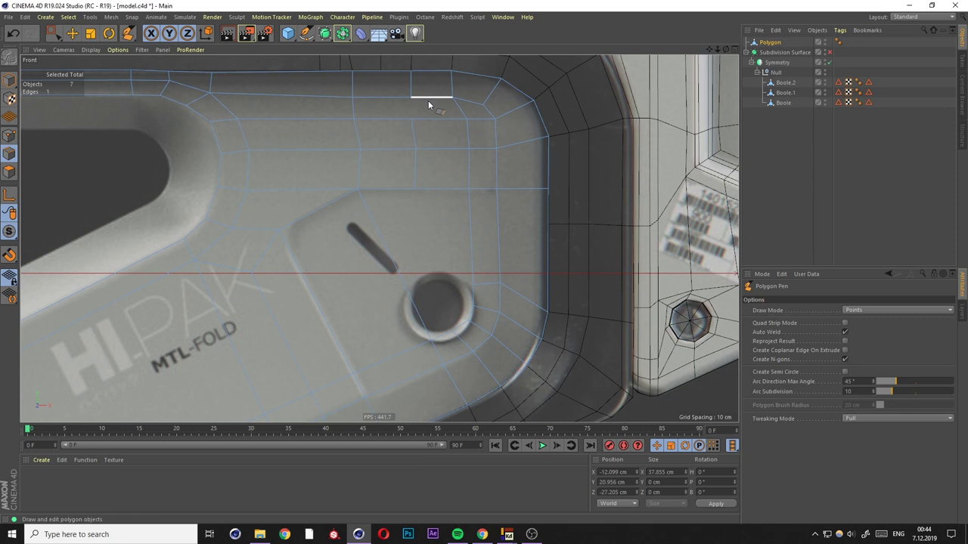
{"action": "key", "text": "F1"}
Fill the open gap near the corner with Close Polygon Hole.
{"action": "right_click", "coordinate": [508, 232]}
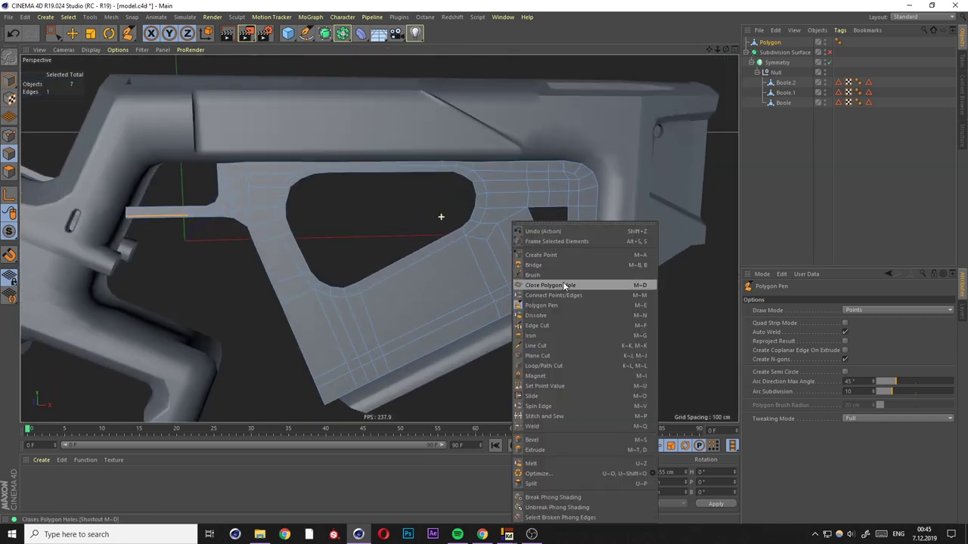
{"action": "left_click", "coordinate": [535, 247]}
{"action": "scroll", "coordinate": [535, 247], "scroll_direction": "up", "scroll_amount": 3}
Line-cut a new edge across the frame's right side near the rounded corner.
{"action": "key", "text": "k"}
{"action": "key", "text": "k"}
{"action": "left_click_drag", "start_coordinate": [525, 273], "coordinate": [557, 194], "text": "alt"}
{"action": "left_click", "coordinate": [556, 189]}
{"action": "key", "text": "Escape"}
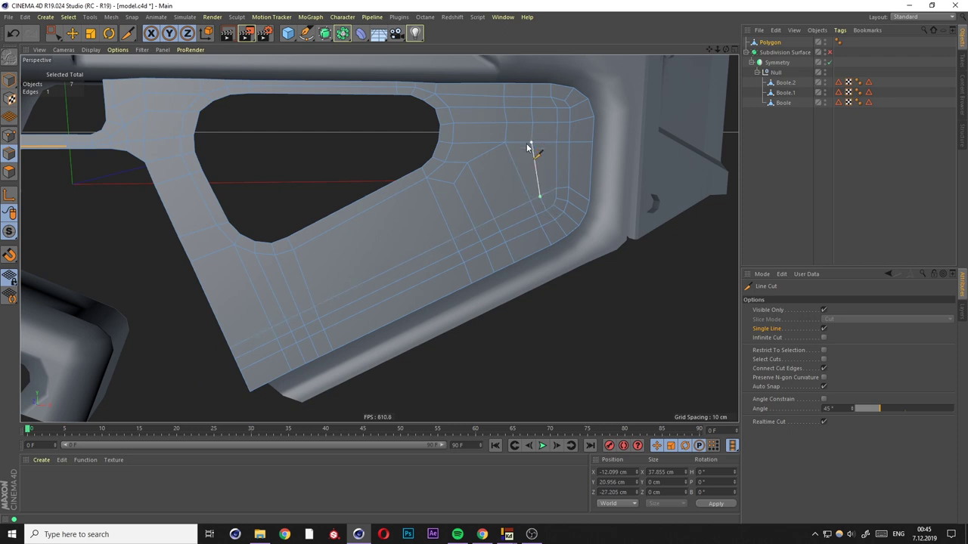
{"action": "key", "text": "e"}
{"action": "key", "text": "F4"}
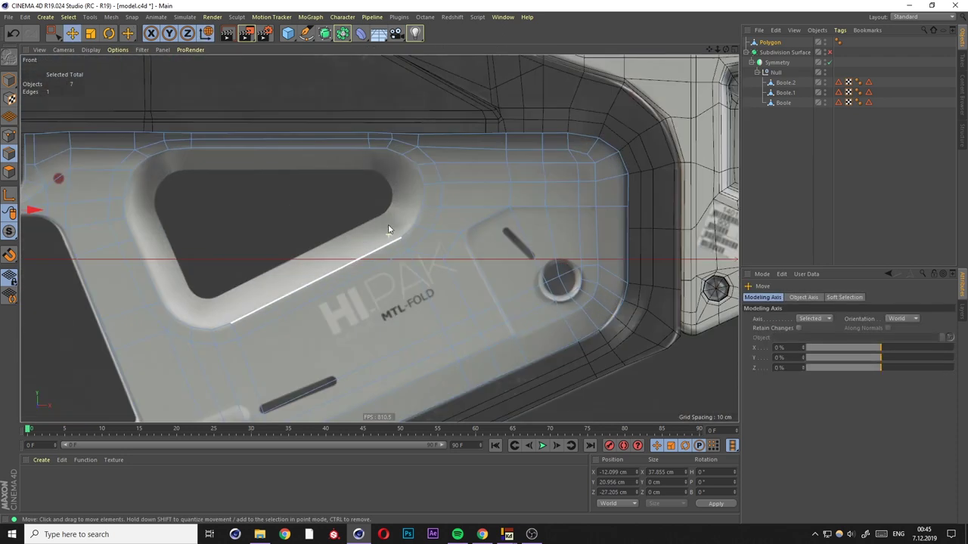
{"action": "scroll", "coordinate": [389, 229], "scroll_direction": "down", "scroll_amount": 2}
{"action": "middle_click_drag", "start_coordinate": [447, 220], "coordinate": [492, 164], "text": "alt"}
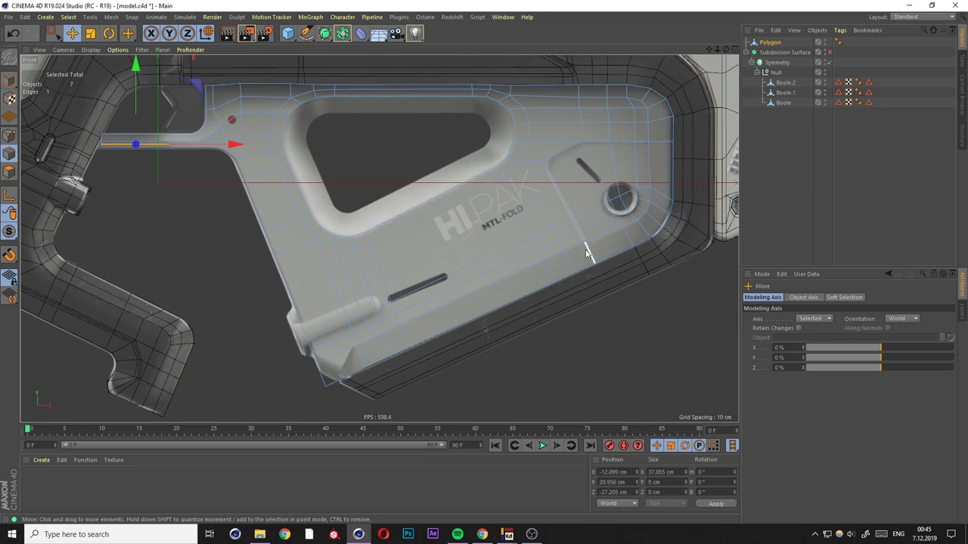
Select all edges of the mesh and view it in the perspective viewport.
{"action": "key", "text": "ctrl+a"}
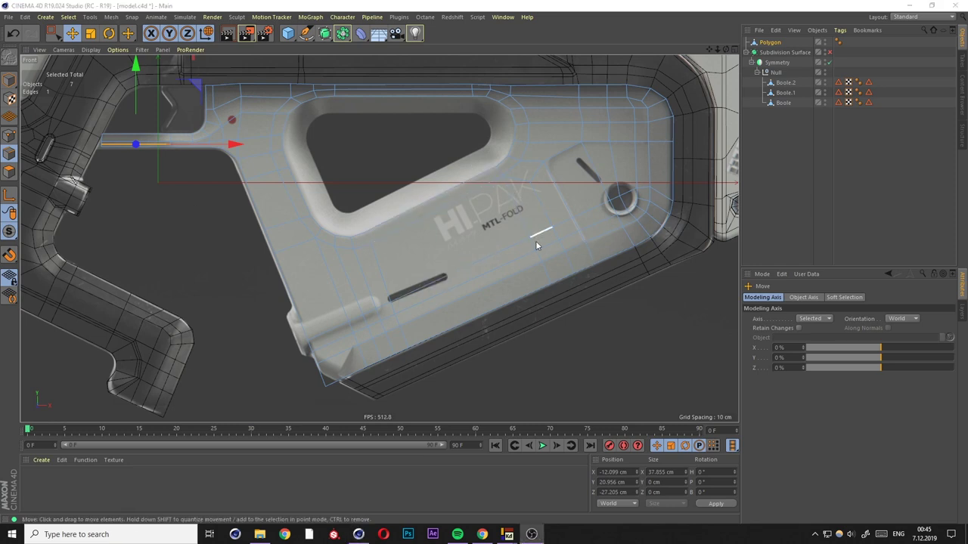
{"action": "middle_click", "coordinate": [535, 240]}
{"action": "middle_click", "coordinate": [307, 202]}
{"action": "scroll", "coordinate": [317, 215], "scroll_direction": "up", "scroll_amount": 2}
{"action": "left_click", "coordinate": [9, 172], "text": "ctrl"}
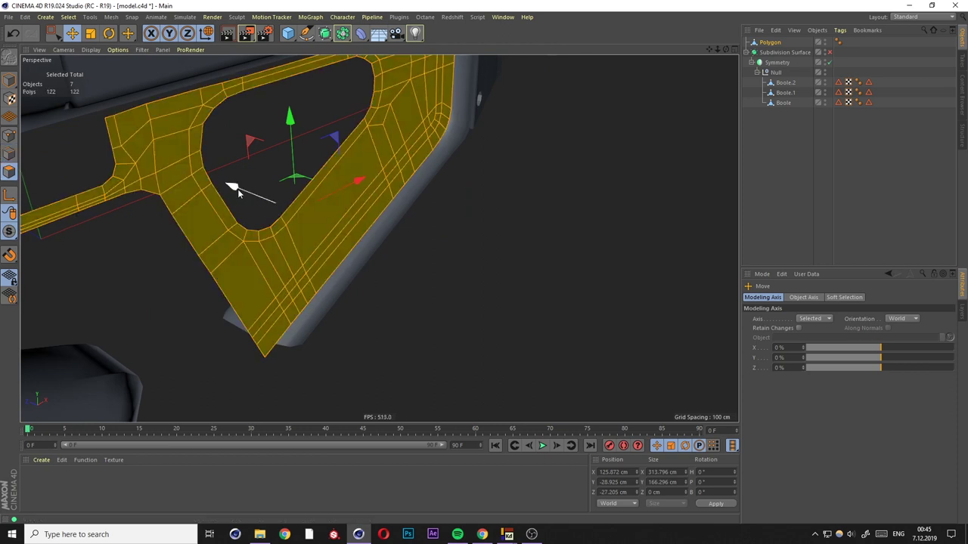
{"action": "key", "text": "t"}
{"action": "key", "text": "e"}
{"action": "left_click_drag", "start_coordinate": [319, 219], "coordinate": [340, 226], "text": "alt"}
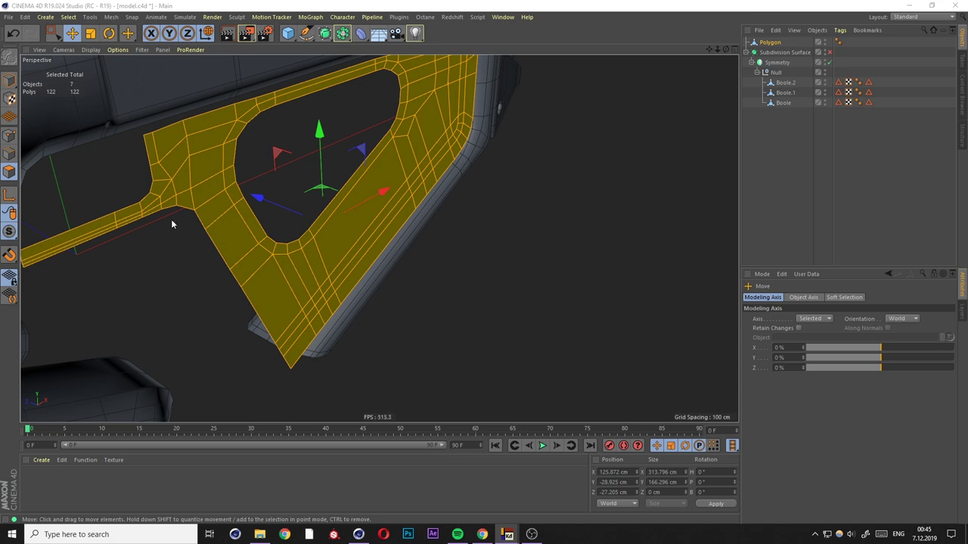
{"action": "middle_click", "coordinate": [245, 162]}
{"action": "middle_click", "coordinate": [427, 296]}
Select the edge loop around the handle cutout and frame the stock's right end in front view.
{"action": "left_click", "coordinate": [9, 153]}
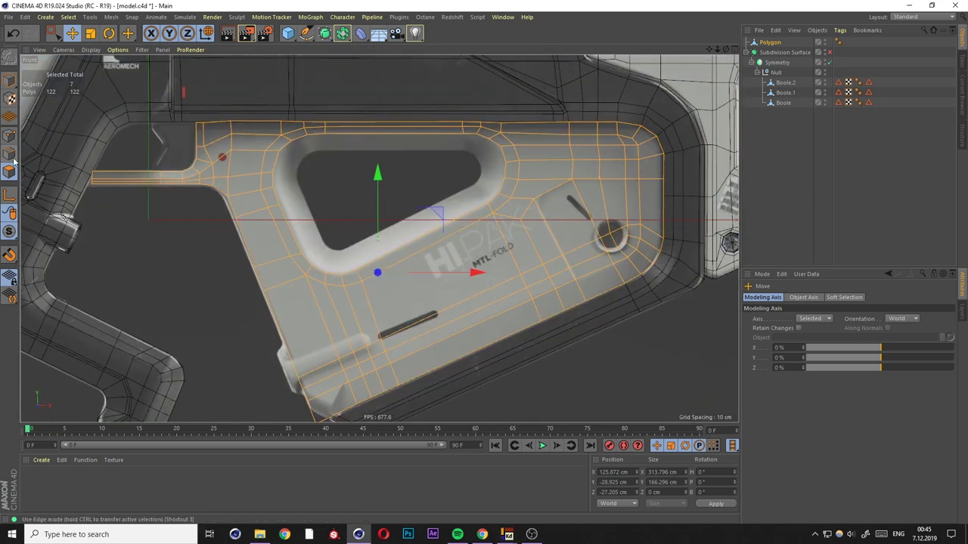
{"action": "mouse_move", "coordinate": [295, 141]}
{"action": "left_mouse_down"}
{"action": "mouse_move", "coordinate": [507, 148]}
{"action": "mouse_move", "coordinate": [465, 231]}
{"action": "left_mouse_up"}
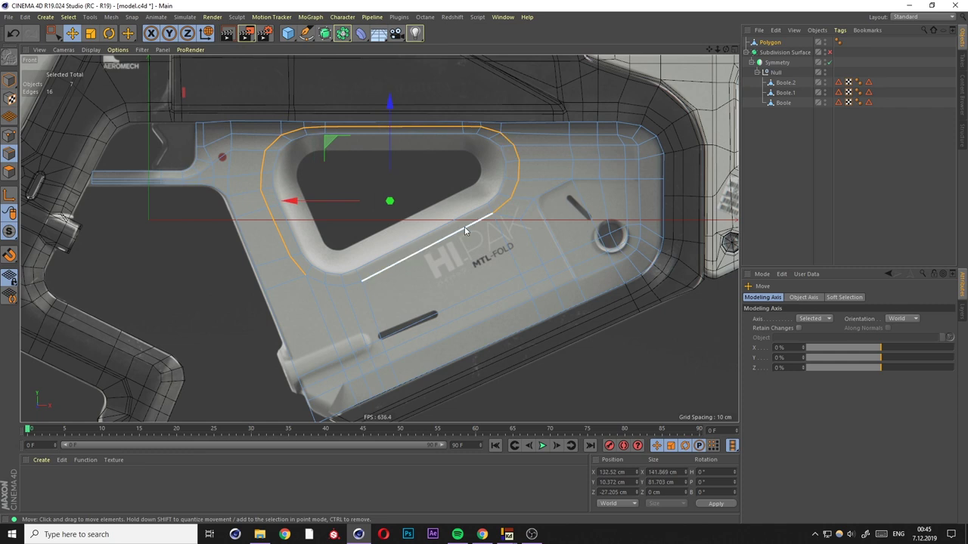
{"action": "key", "text": "m"}
{"action": "key", "text": "p"}
{"action": "scroll", "coordinate": [306, 270], "scroll_direction": "up", "scroll_amount": 3}
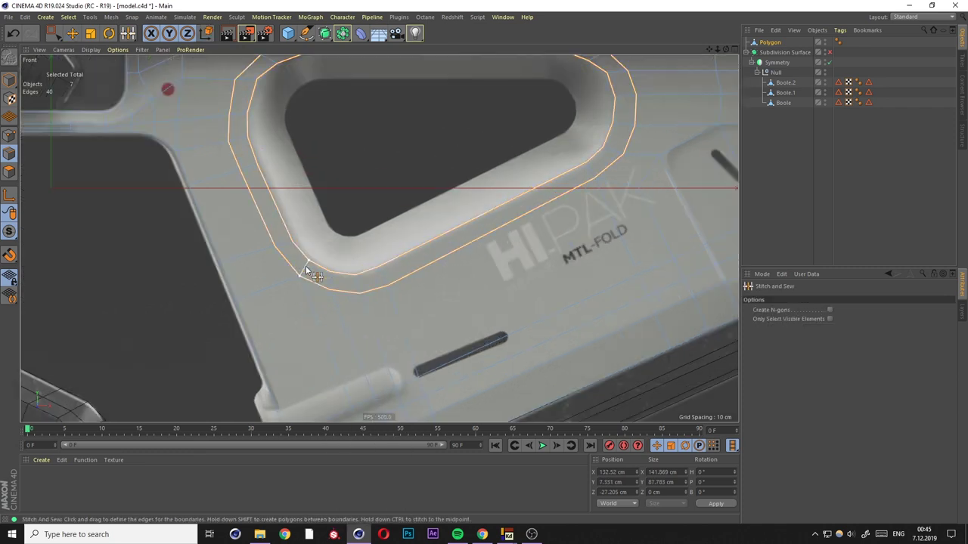
{"action": "key", "text": "F1"}
{"action": "key", "text": "F4"}
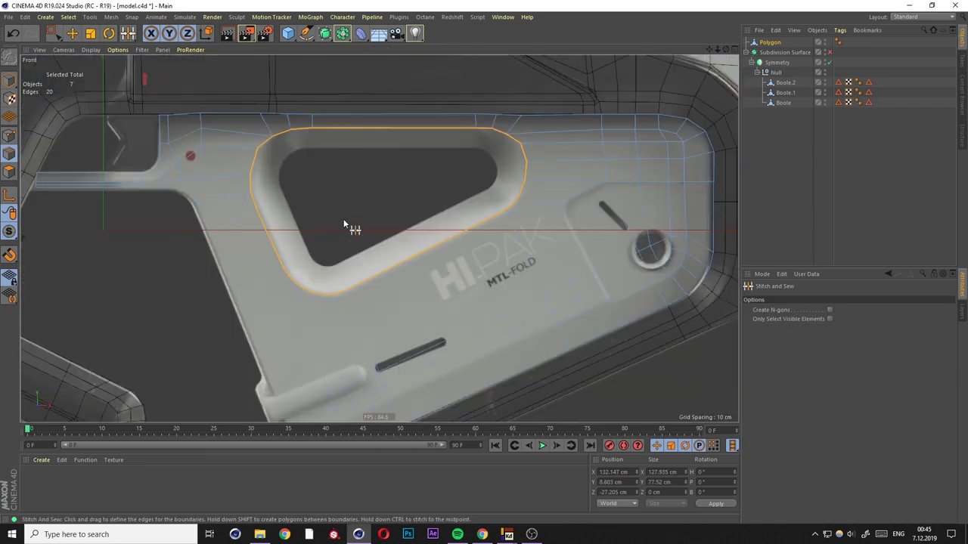
{"action": "scroll", "coordinate": [344, 221], "scroll_direction": "up", "scroll_amount": 2}
{"action": "scroll", "coordinate": [407, 235], "scroll_direction": "up", "scroll_amount": 1}
{"action": "middle_click_drag", "start_coordinate": [408, 230], "coordinate": [401, 187], "text": "alt"}
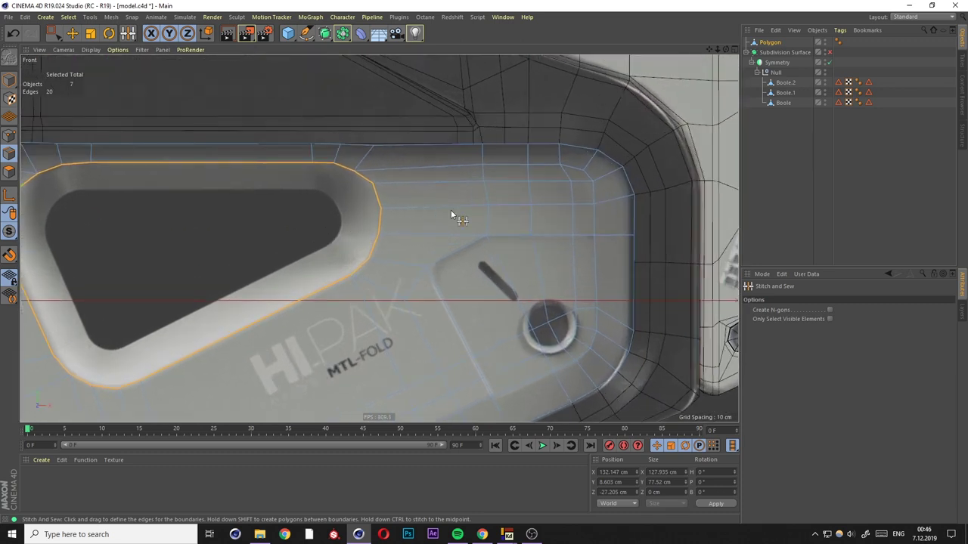
Move the top-right corner edge about 11 cm right to X 264.856 cm.
{"action": "key", "text": "e"}
{"action": "left_click", "coordinate": [468, 188]}
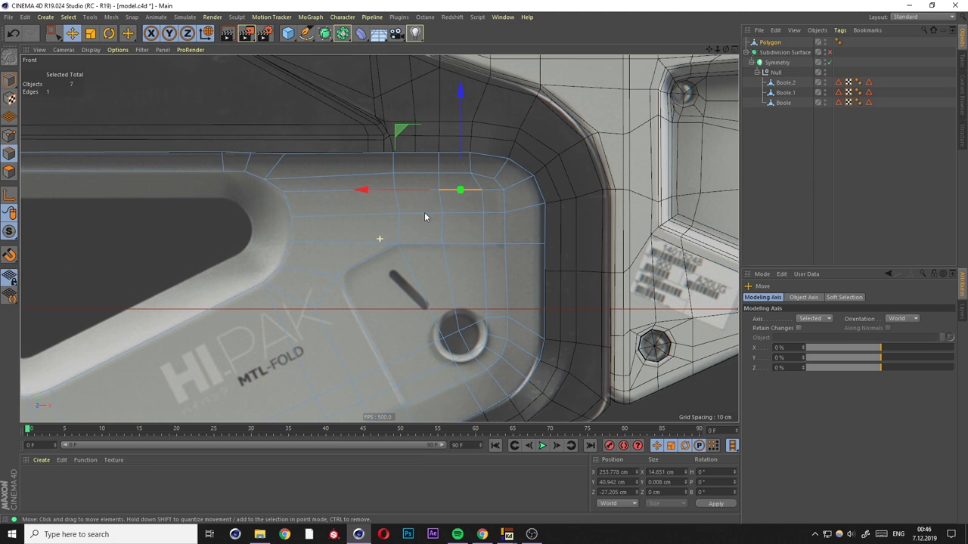
{"action": "scroll", "coordinate": [428, 212], "scroll_direction": "up", "scroll_amount": 3}
{"action": "scroll", "coordinate": [494, 210], "scroll_direction": "up", "scroll_amount": 1}
{"action": "scroll", "coordinate": [494, 210], "scroll_direction": "up", "scroll_amount": 2}
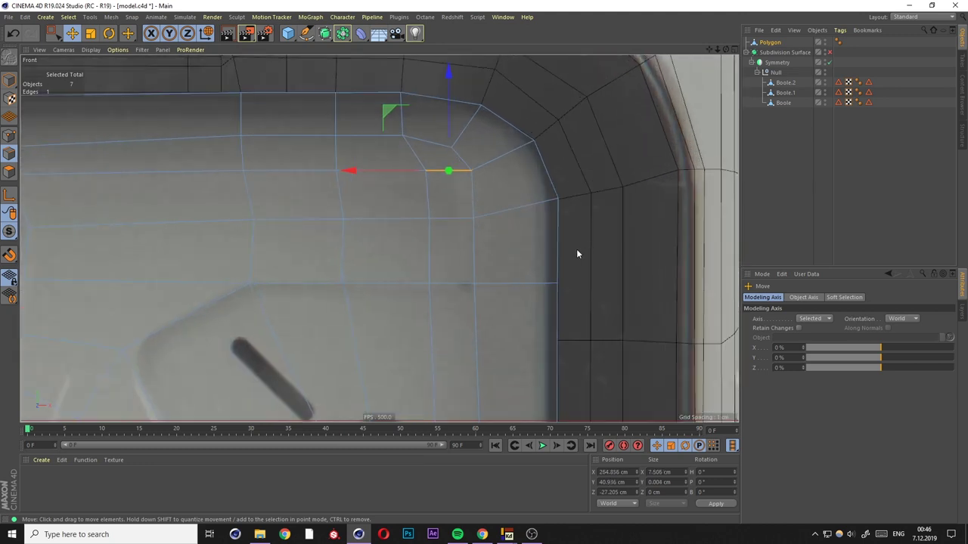
{"action": "scroll", "coordinate": [412, 237], "scroll_direction": "down", "scroll_amount": 4}
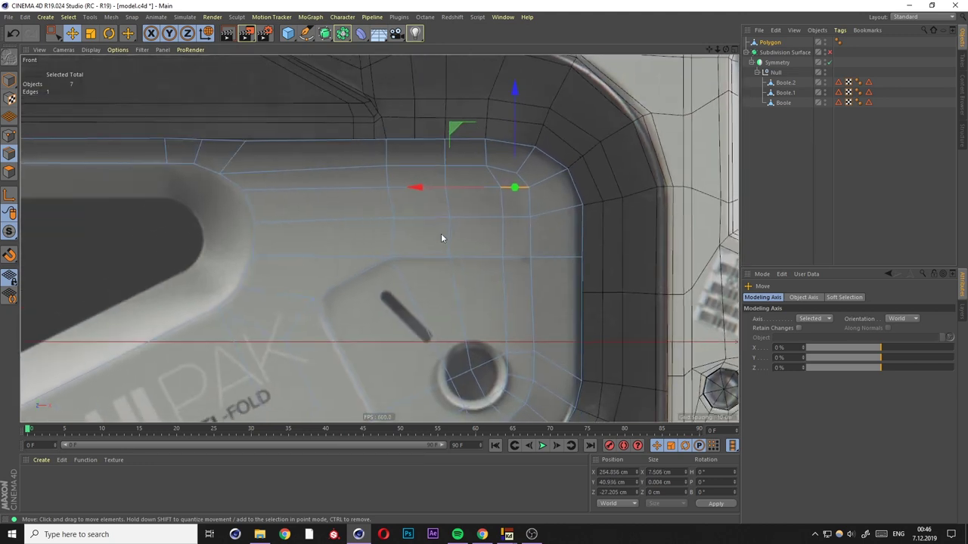
{"action": "scroll", "coordinate": [378, 231], "scroll_direction": "down", "scroll_amount": 2}
{"action": "scroll", "coordinate": [470, 295], "scroll_direction": "up", "scroll_amount": 2}
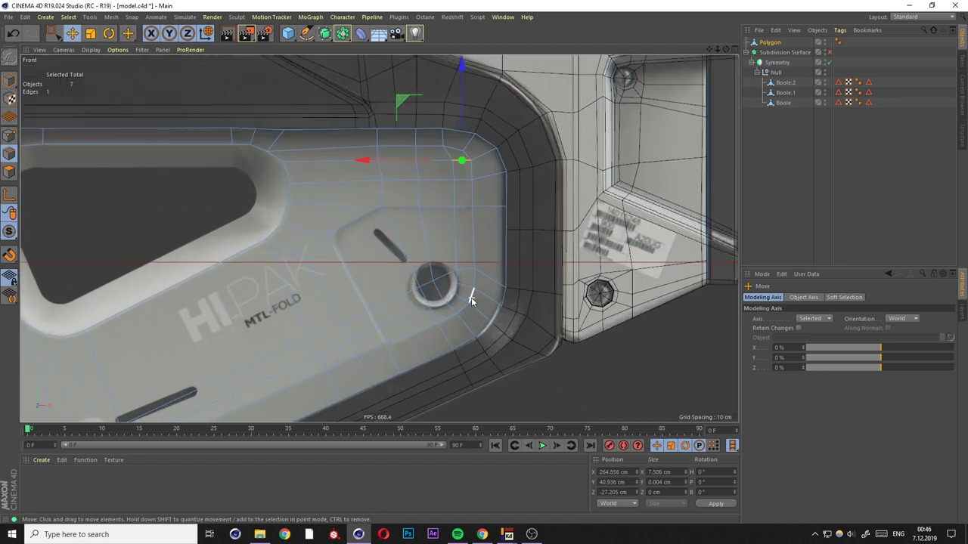
{"action": "scroll", "coordinate": [499, 266], "scroll_direction": "up", "scroll_amount": 2}
{"action": "scroll", "coordinate": [496, 262], "scroll_direction": "down", "scroll_amount": 3}
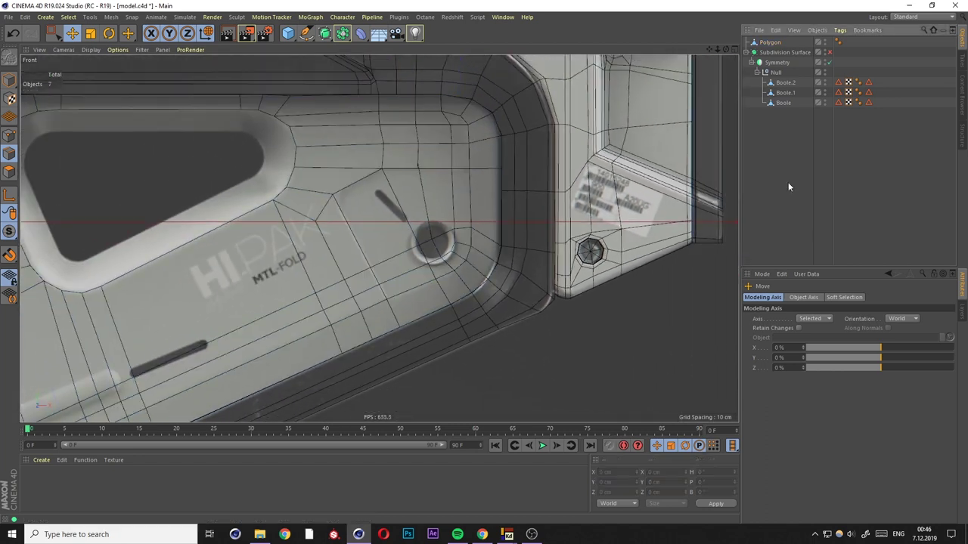
Hide the wireframe cage and subdivision smoothing, then select all the panel's polygons.
{"action": "left_click", "coordinate": [824, 42]}
{"action": "left_click", "coordinate": [829, 52]}
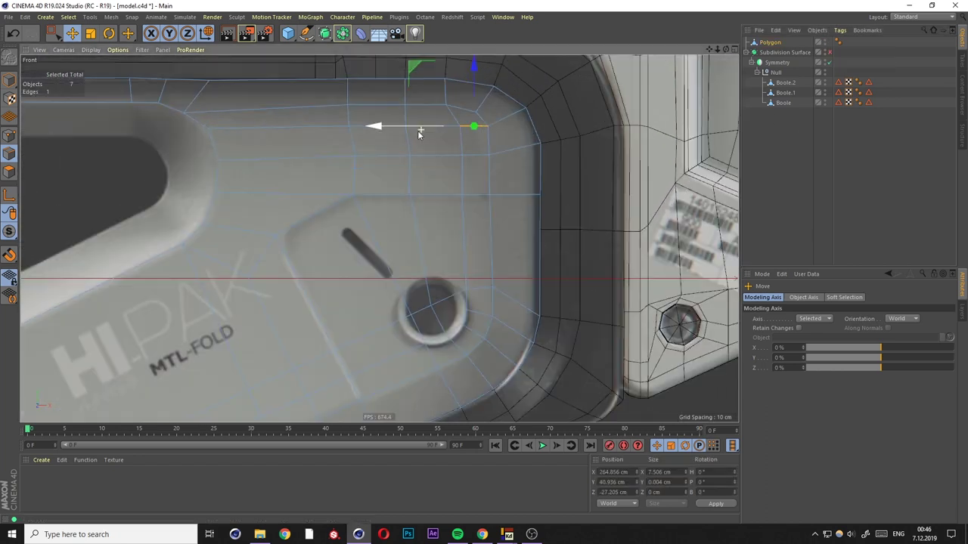
{"action": "scroll", "coordinate": [378, 227], "scroll_direction": "down", "scroll_amount": 3}
{"action": "middle_click_drag", "start_coordinate": [57, 99], "coordinate": [181, 130]}
{"action": "left_click", "coordinate": [9, 153]}
{"action": "key", "text": "ctrl+a"}
{"action": "key", "text": "space"}
Select the polygons along the panel's top strip and the edges at the top-left notch.
{"action": "left_click_drag", "start_coordinate": [111, 174], "coordinate": [517, 130]}
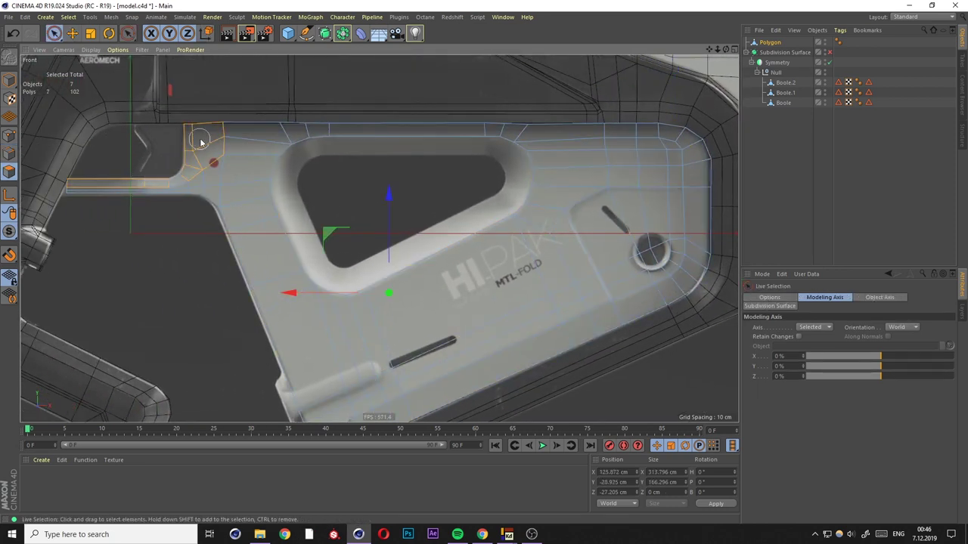
{"action": "middle_click_drag", "start_coordinate": [713, 156], "coordinate": [688, 125], "text": "alt"}
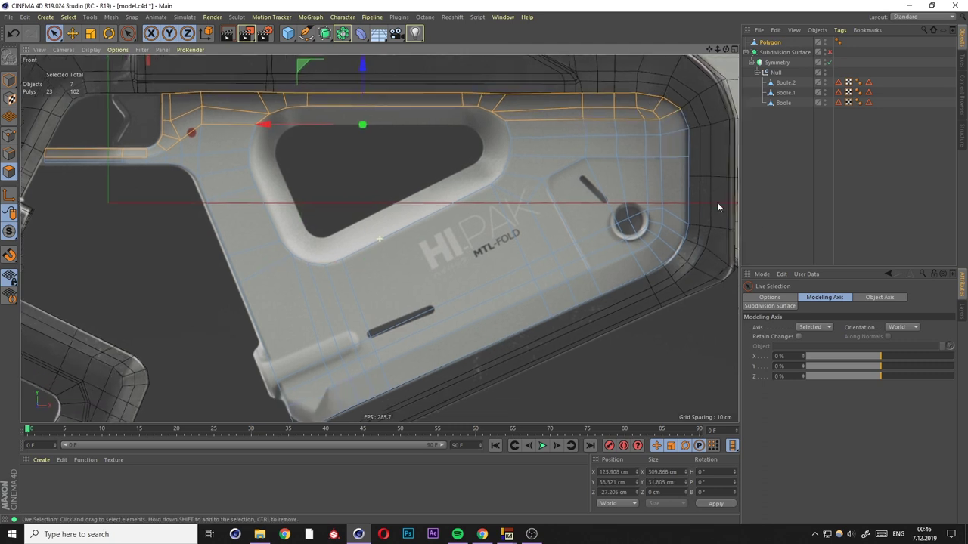
{"action": "middle_click_drag", "start_coordinate": [637, 224], "coordinate": [618, 220], "text": "alt"}
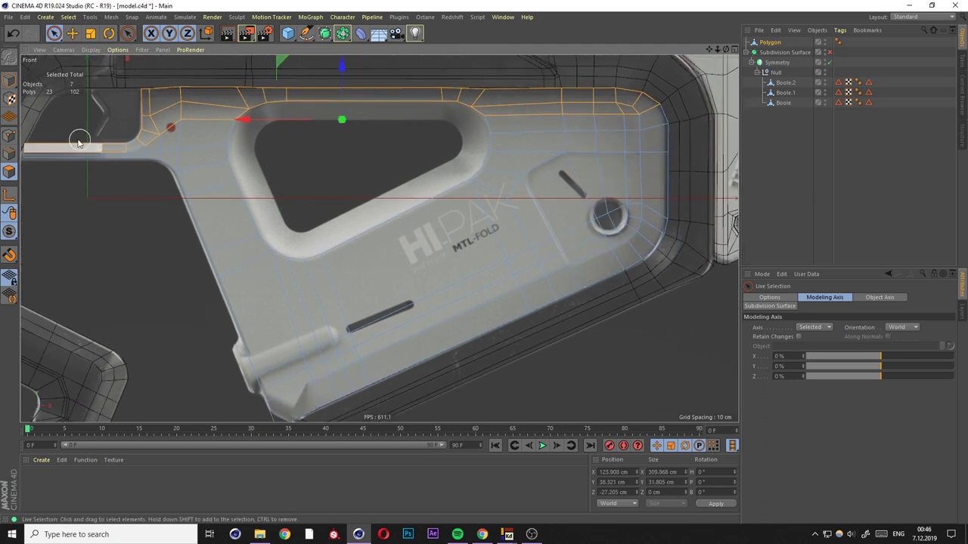
{"action": "left_click", "coordinate": [80, 142]}
{"action": "key", "text": "e"}
Box-select the 12 top-rim points and flatten them level at Y 53.665 cm.
{"action": "key", "text": "0"}
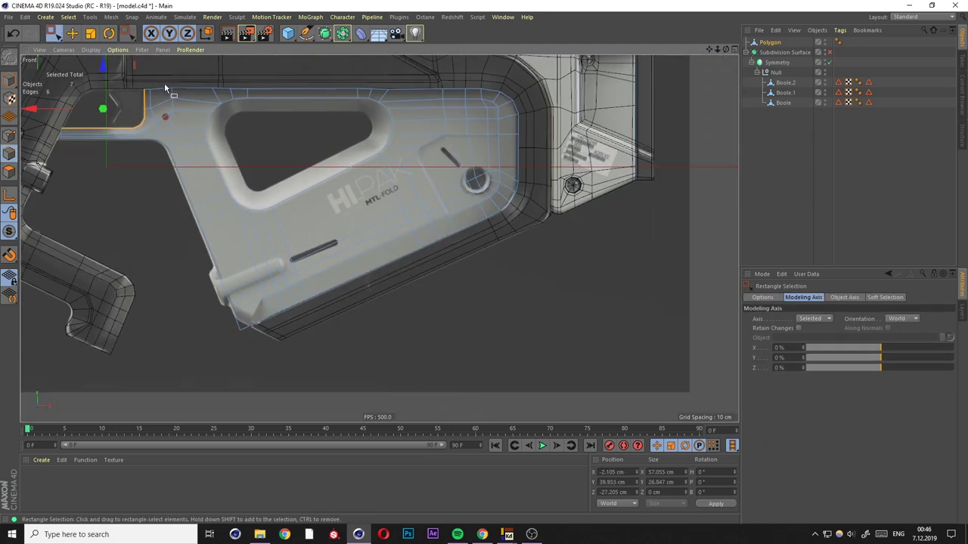
{"action": "mouse_move", "coordinate": [100, 94]}
{"action": "left_mouse_down"}
{"action": "mouse_move", "coordinate": [533, 130]}
{"action": "mouse_move", "coordinate": [545, 147]}
{"action": "left_mouse_up"}
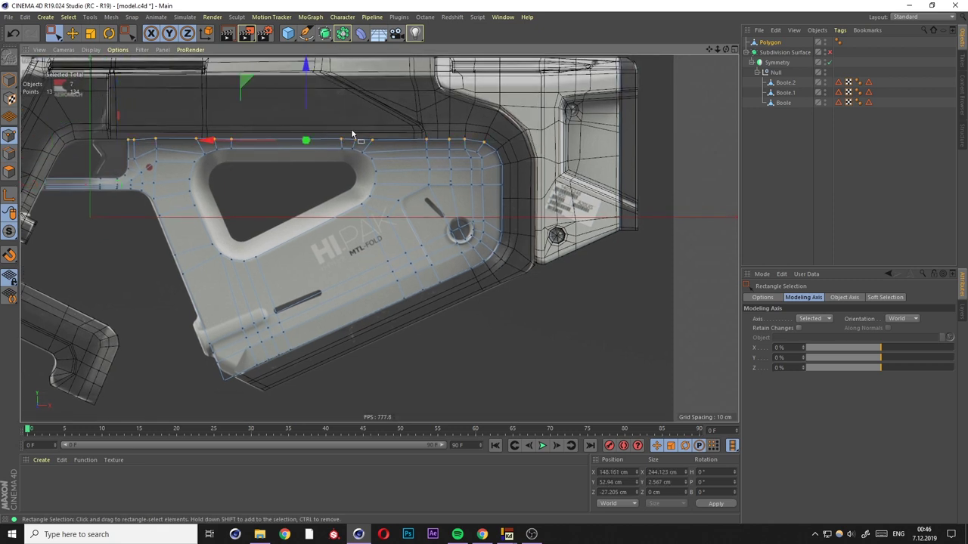
{"action": "key", "text": "t"}
{"action": "key", "text": "e"}
{"action": "key", "text": "F4"}
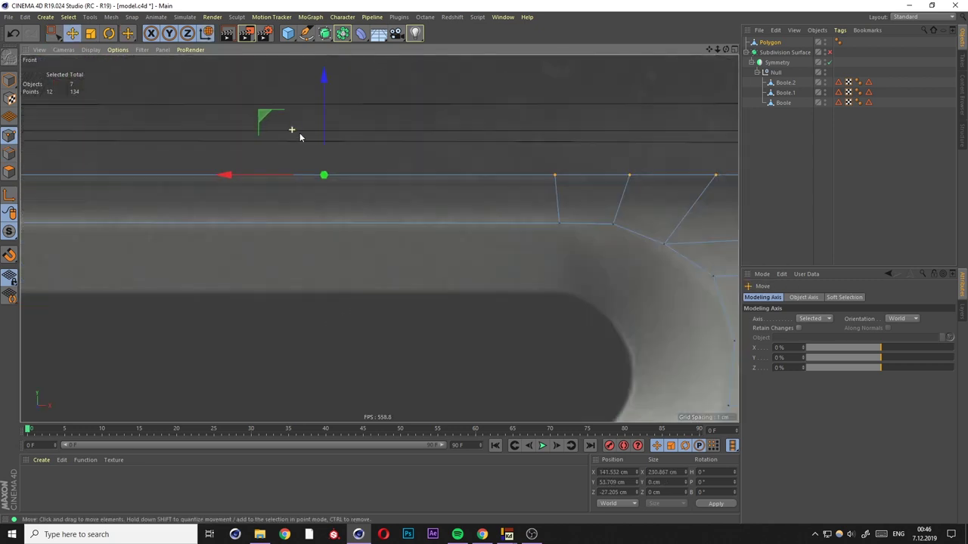
{"action": "scroll", "coordinate": [306, 121], "scroll_direction": "up", "scroll_amount": 3}
{"action": "scroll", "coordinate": [496, 221], "scroll_direction": "down", "scroll_amount": 3}
{"action": "scroll", "coordinate": [496, 222], "scroll_direction": "down", "scroll_amount": 2}
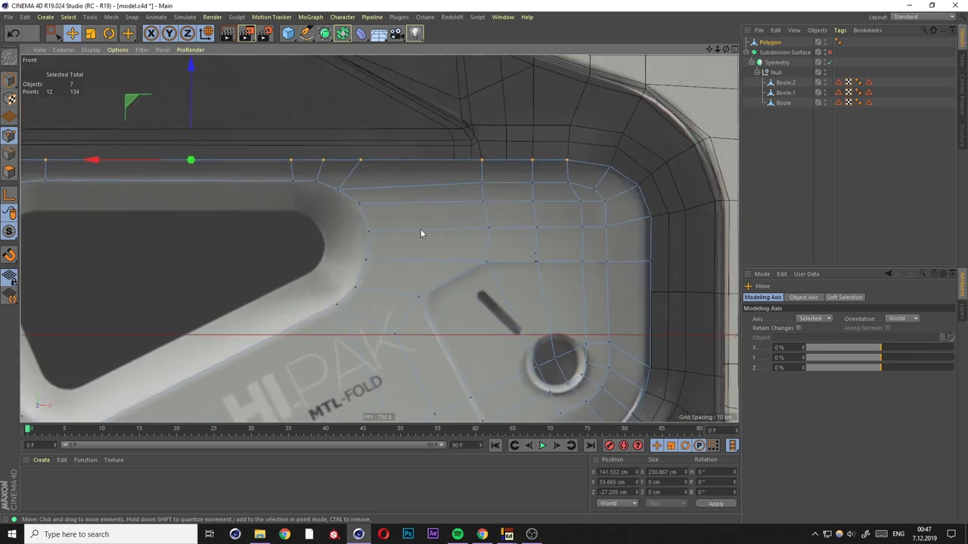
{"action": "scroll", "coordinate": [412, 208], "scroll_direction": "down", "scroll_amount": 2}
{"action": "scroll", "coordinate": [399, 182], "scroll_direction": "down", "scroll_amount": 2}
Select only the panel's lower-right rim edges in front view.
{"action": "left_click", "coordinate": [10, 154]}
{"action": "key", "text": "F1"}
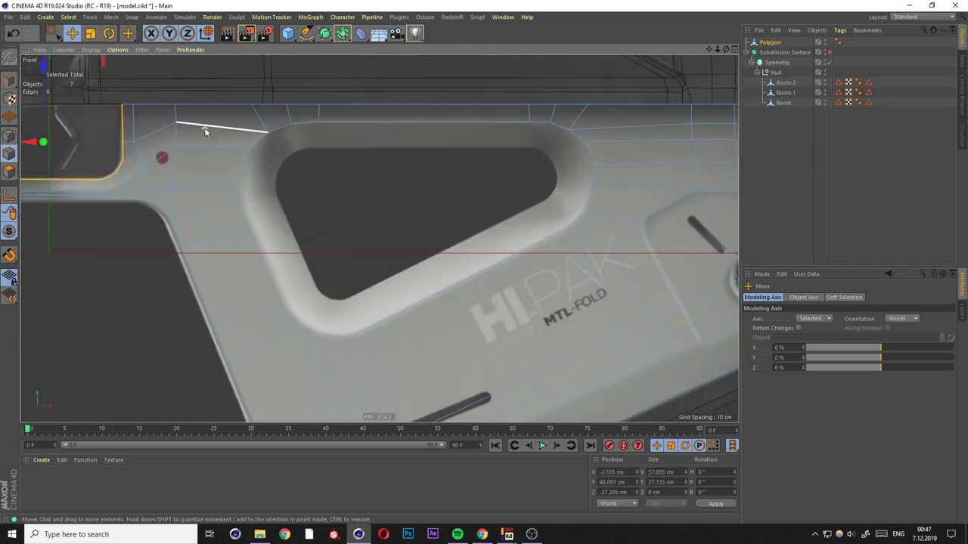
{"action": "scroll", "coordinate": [205, 129], "scroll_direction": "down", "scroll_amount": 2}
{"action": "scroll", "coordinate": [184, 140], "scroll_direction": "down", "scroll_amount": 3}
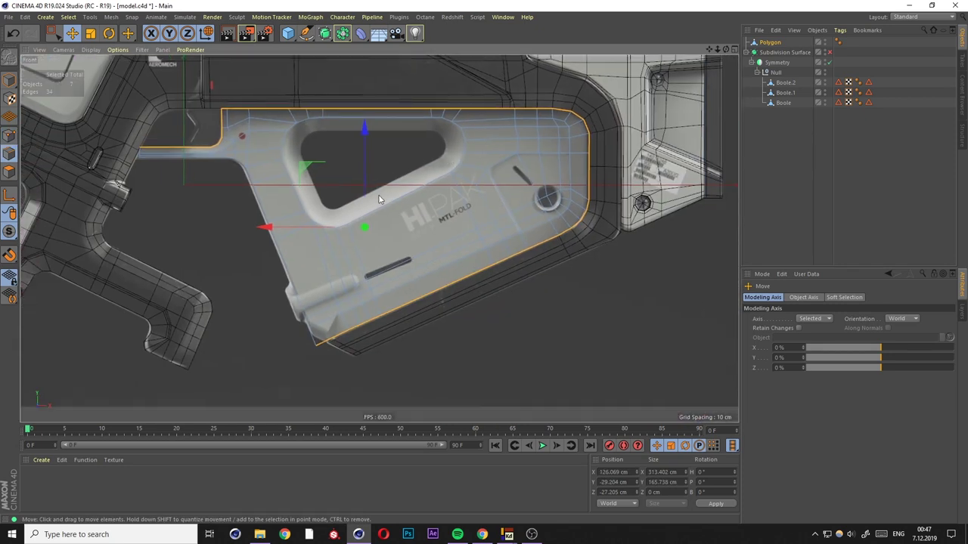
{"action": "key", "text": "0"}
{"action": "left_click_drag", "start_coordinate": [125, 97], "coordinate": [636, 157]}
Nudge the lower-right rim edges 0.446 cm along X.
{"action": "key", "text": "F1"}
{"action": "scroll", "coordinate": [287, 190], "scroll_direction": "up", "scroll_amount": 3}
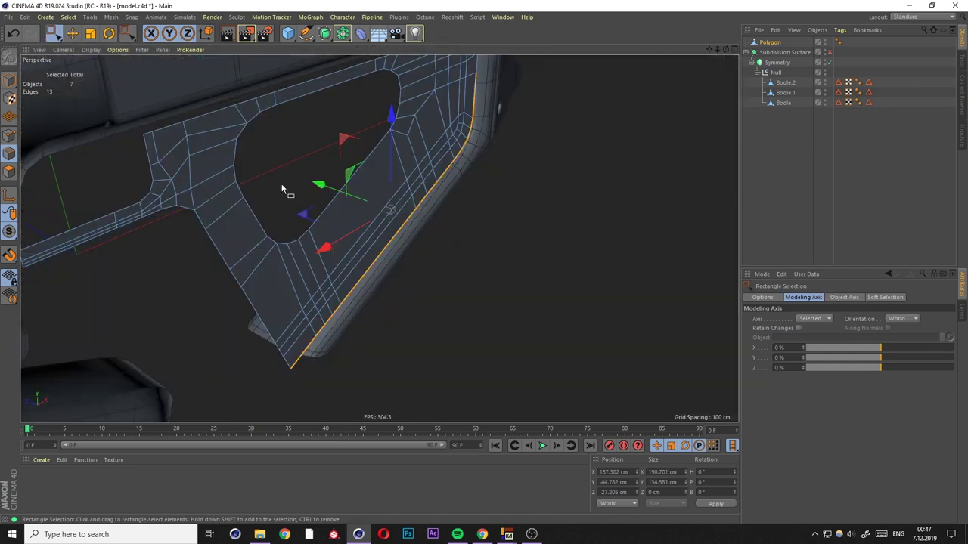
{"action": "scroll", "coordinate": [335, 227], "scroll_direction": "up", "scroll_amount": 2}
{"action": "key", "text": "F5"}
{"action": "key", "text": "F1"}
{"action": "mouse_move", "coordinate": [551, 231]}
{"action": "left_mouse_down", "text": "alt"}
{"action": "mouse_move", "coordinate": [297, 232]}
{"action": "mouse_move", "coordinate": [281, 219]}
{"action": "mouse_move", "coordinate": [503, 235]}
{"action": "left_mouse_up", "text": "alt"}
{"action": "key", "text": "e"}
{"action": "mouse_move", "coordinate": [502, 235]}
{"action": "left_mouse_down"}
{"action": "mouse_move", "coordinate": [378, 237]}
{"action": "mouse_move", "coordinate": [566, 237]}
{"action": "mouse_move", "coordinate": [556, 234]}
{"action": "left_mouse_up"}
Try moving the opening's top rim edges about 5.199 cm, then undo it.
{"action": "left_click", "coordinate": [556, 234]}
{"action": "mouse_move", "coordinate": [415, 235]}
{"action": "left_mouse_down", "text": "alt"}
{"action": "mouse_move", "coordinate": [243, 244]}
{"action": "mouse_move", "coordinate": [263, 245]}
{"action": "left_mouse_up", "text": "alt"}
{"action": "double_click", "coordinate": [264, 245]}
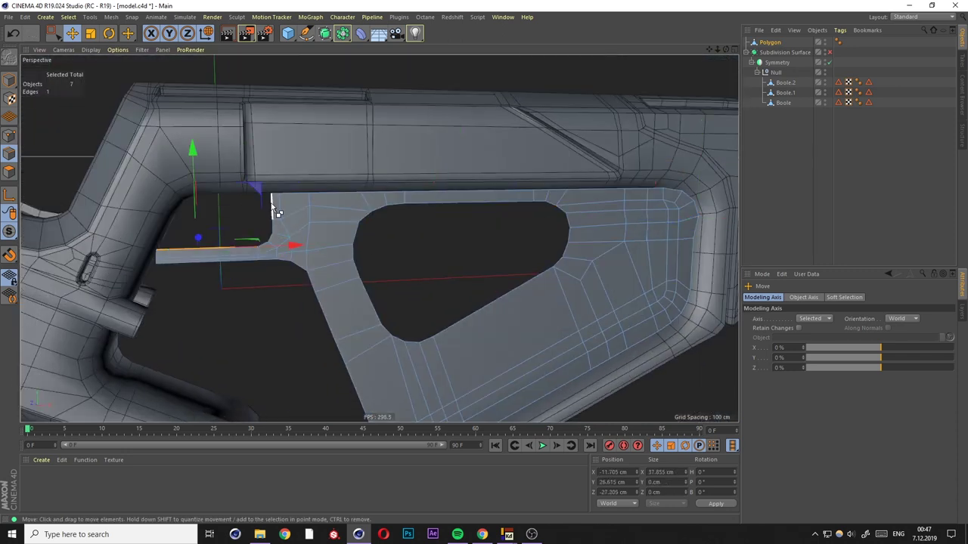
{"action": "mouse_move", "coordinate": [325, 199]}
{"action": "left_mouse_down", "text": "shift"}
{"action": "mouse_move", "coordinate": [644, 190]}
{"action": "mouse_move", "coordinate": [662, 242]}
{"action": "mouse_move", "coordinate": [378, 190]}
{"action": "mouse_move", "coordinate": [383, 200]}
{"action": "left_mouse_up", "text": "shift"}
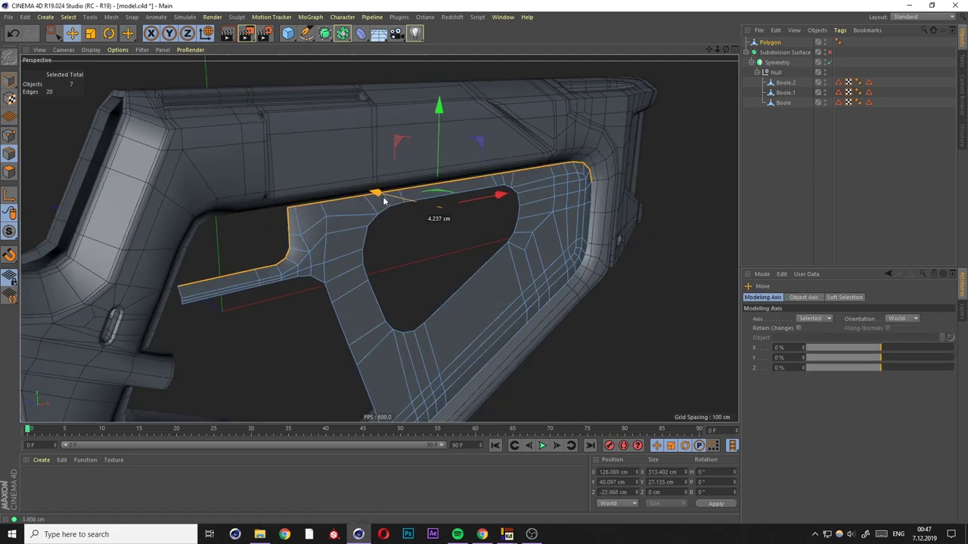
{"action": "left_click_drag", "start_coordinate": [384, 201], "coordinate": [382, 200]}
{"action": "mouse_move", "coordinate": [383, 200]}
{"action": "left_mouse_down", "text": "alt"}
{"action": "mouse_move", "coordinate": [515, 208]}
{"action": "mouse_move", "coordinate": [255, 216]}
{"action": "mouse_move", "coordinate": [523, 219]}
{"action": "mouse_move", "coordinate": [235, 223]}
{"action": "mouse_move", "coordinate": [491, 220]}
{"action": "mouse_move", "coordinate": [284, 204]}
{"action": "mouse_move", "coordinate": [361, 217]}
{"action": "mouse_move", "coordinate": [453, 173]}
{"action": "mouse_move", "coordinate": [418, 218]}
{"action": "mouse_move", "coordinate": [463, 219]}
{"action": "left_mouse_up", "text": "alt"}
{"action": "key", "text": "ctrl+z"}
{"action": "key", "text": "ctrl+y"}
{"action": "key", "text": "ctrl+y"}
{"action": "key", "text": "ctrl+y"}
Select the panel's full outer edge loop and scale it inward.
{"action": "double_click", "coordinate": [439, 223]}
{"action": "key", "text": "t"}
{"action": "mouse_move", "coordinate": [320, 244]}
{"action": "left_mouse_down", "text": "alt"}
{"action": "mouse_move", "coordinate": [320, 229]}
{"action": "mouse_move", "coordinate": [272, 244]}
{"action": "mouse_move", "coordinate": [318, 224]}
{"action": "mouse_move", "coordinate": [551, 213]}
{"action": "mouse_move", "coordinate": [314, 237]}
{"action": "mouse_move", "coordinate": [292, 287]}
{"action": "mouse_move", "coordinate": [339, 254]}
{"action": "left_mouse_up", "text": "alt"}
{"action": "key", "text": "e"}
{"action": "mouse_move", "coordinate": [340, 254]}
{"action": "right_mouse_down", "text": "alt"}
{"action": "mouse_move", "coordinate": [321, 317]}
{"action": "mouse_move", "coordinate": [324, 275]}
{"action": "mouse_move", "coordinate": [383, 279]}
{"action": "right_mouse_up", "text": "alt"}
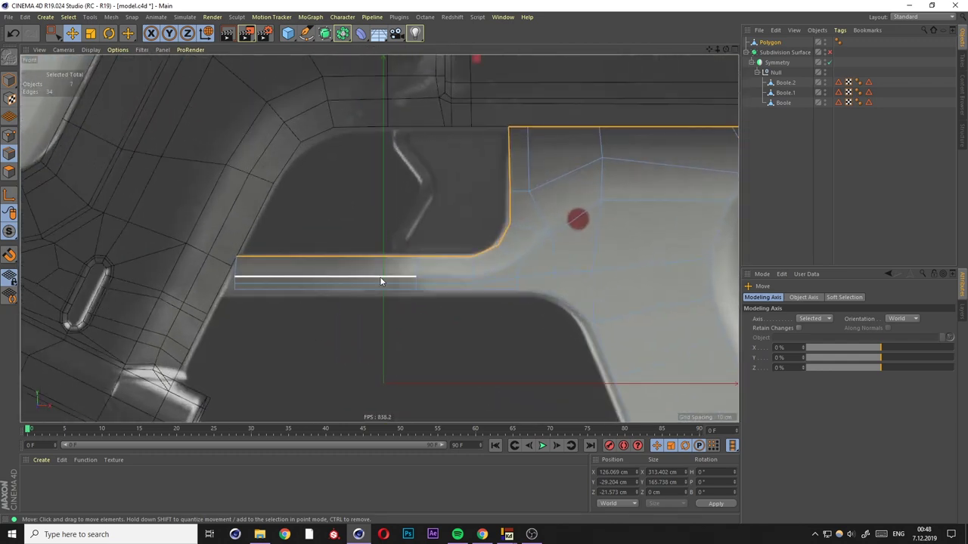
Add a Line Cut along the thin strip and select its side face.
{"action": "key", "text": "k"}
{"action": "key", "text": "k"}
{"action": "key", "text": "e"}
{"action": "key", "text": "F1"}
{"action": "mouse_move", "coordinate": [385, 299]}
{"action": "left_mouse_down", "text": "alt"}
{"action": "mouse_move", "coordinate": [340, 280]}
{"action": "mouse_move", "coordinate": [354, 266]}
{"action": "mouse_move", "coordinate": [307, 201]}
{"action": "mouse_move", "coordinate": [298, 270]}
{"action": "mouse_move", "coordinate": [380, 237]}
{"action": "mouse_move", "coordinate": [521, 231]}
{"action": "mouse_move", "coordinate": [452, 219]}
{"action": "mouse_move", "coordinate": [406, 254]}
{"action": "mouse_move", "coordinate": [435, 250]}
{"action": "mouse_move", "coordinate": [454, 227]}
{"action": "mouse_move", "coordinate": [370, 282]}
{"action": "mouse_move", "coordinate": [396, 186]}
{"action": "mouse_move", "coordinate": [444, 224]}
{"action": "left_mouse_up", "text": "alt"}
{"action": "left_click", "coordinate": [354, 266]}
Select all panel polygons and move them 2.803 cm along Z.
{"action": "key", "text": "ctrl+a"}
{"action": "mouse_move", "coordinate": [505, 218]}
{"action": "left_mouse_down", "text": "alt"}
{"action": "mouse_move", "coordinate": [571, 239]}
{"action": "mouse_move", "coordinate": [430, 222]}
{"action": "left_mouse_up", "text": "alt"}
{"action": "mouse_move", "coordinate": [345, 226]}
{"action": "left_mouse_down"}
{"action": "mouse_move", "coordinate": [368, 266]}
{"action": "mouse_move", "coordinate": [428, 277]}
{"action": "mouse_move", "coordinate": [406, 270]}
{"action": "mouse_move", "coordinate": [421, 302]}
{"action": "mouse_move", "coordinate": [381, 322]}
{"action": "mouse_move", "coordinate": [356, 310]}
{"action": "mouse_move", "coordinate": [357, 247]}
{"action": "mouse_move", "coordinate": [404, 224]}
{"action": "left_mouse_up"}
Slide a top-rim corner point near the notch 100% along its edge, welding it.
{"action": "middle_click", "coordinate": [405, 223]}
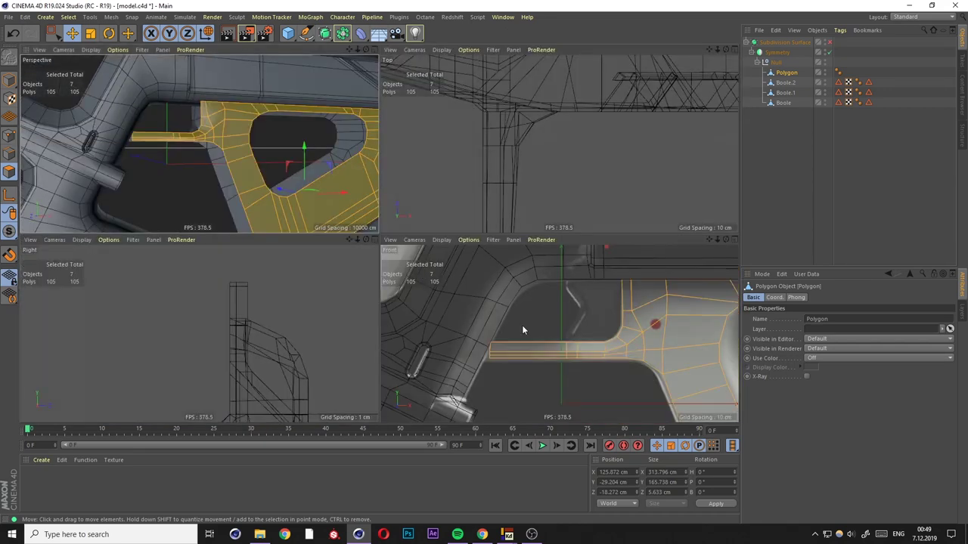
{"action": "middle_click", "coordinate": [521, 325]}
{"action": "left_click", "coordinate": [10, 154], "text": "ctrl"}
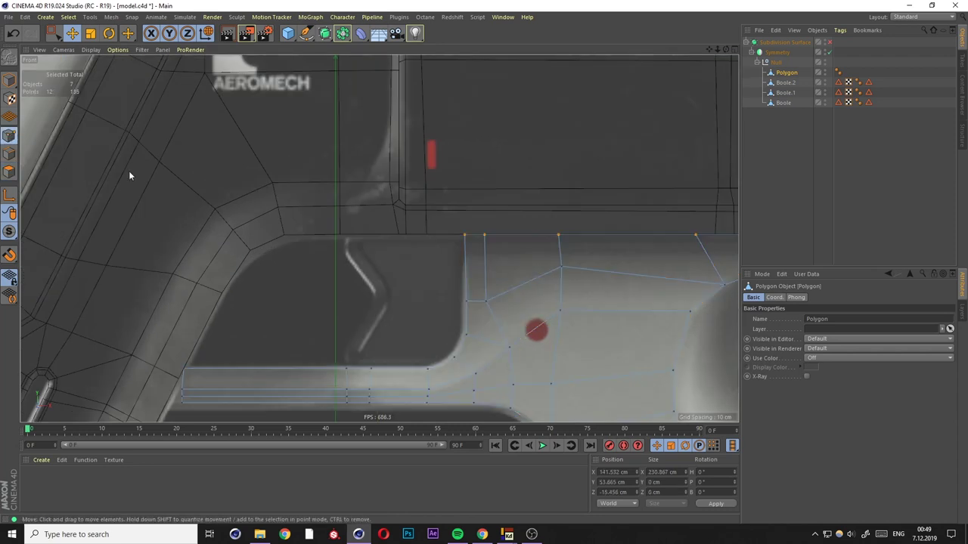
{"action": "key", "text": "m"}
{"action": "key", "text": "o"}
{"action": "middle_click", "coordinate": [492, 307]}
{"action": "middle_click", "coordinate": [279, 148]}
{"action": "left_click_drag", "start_coordinate": [453, 232], "coordinate": [393, 231], "text": "ctrl"}
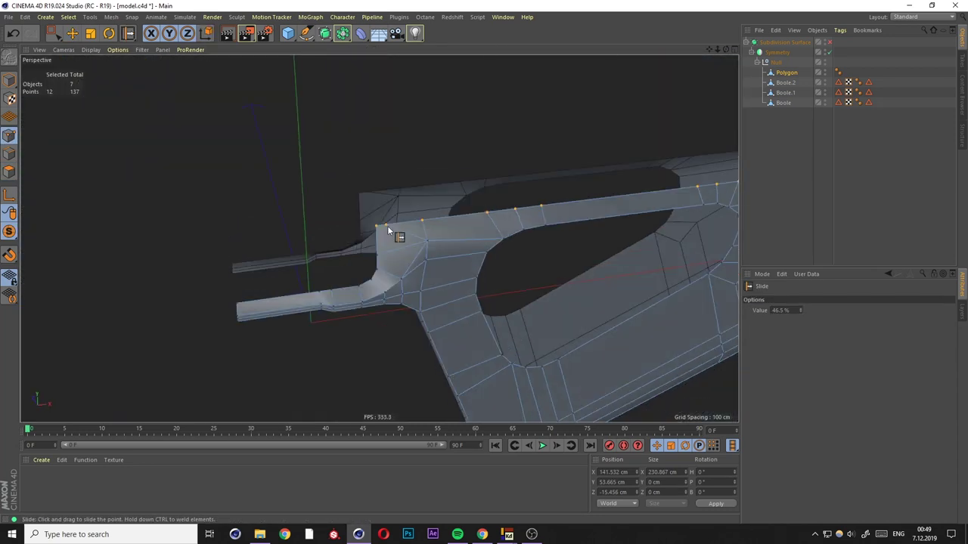
{"action": "middle_click", "coordinate": [449, 250]}
{"action": "key", "text": "F1"}
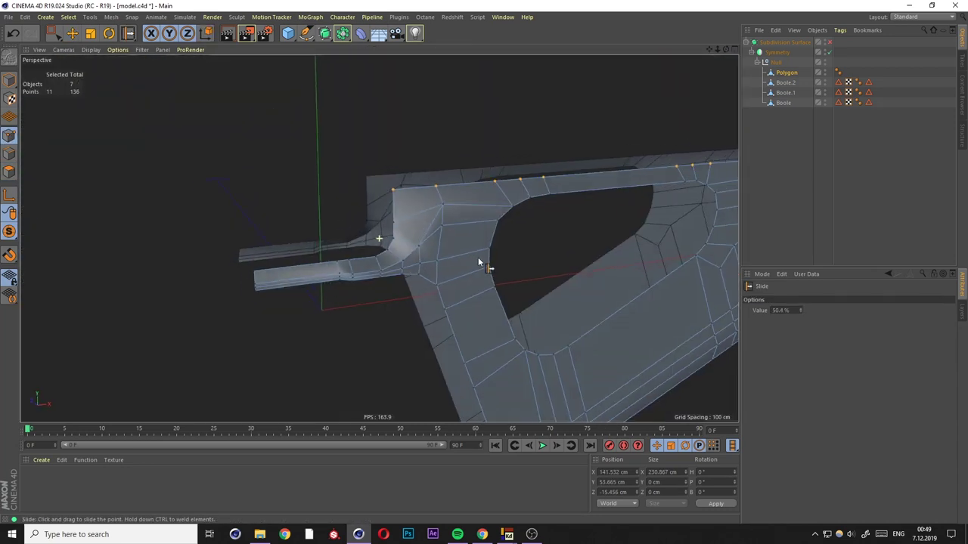
Box-select additional points near the notch.
{"action": "mouse_move", "coordinate": [453, 242]}
{"action": "left_mouse_down", "text": "alt"}
{"action": "mouse_move", "coordinate": [381, 242]}
{"action": "mouse_move", "coordinate": [438, 229]}
{"action": "mouse_move", "coordinate": [412, 246]}
{"action": "mouse_move", "coordinate": [454, 211]}
{"action": "mouse_move", "coordinate": [569, 234]}
{"action": "left_mouse_up", "text": "alt"}
{"action": "key", "text": "0"}
{"action": "key", "text": "F5"}
{"action": "middle_click", "coordinate": [665, 325]}
{"action": "left_click_drag", "start_coordinate": [367, 265], "coordinate": [401, 275], "text": "shift"}
{"action": "key", "text": "F1"}
{"action": "mouse_move", "coordinate": [500, 246]}
{"action": "left_mouse_down", "text": "alt"}
{"action": "mouse_move", "coordinate": [525, 234]}
{"action": "mouse_move", "coordinate": [398, 226]}
{"action": "mouse_move", "coordinate": [423, 249]}
{"action": "mouse_move", "coordinate": [367, 261]}
{"action": "mouse_move", "coordinate": [218, 257]}
{"action": "left_mouse_up", "text": "alt"}
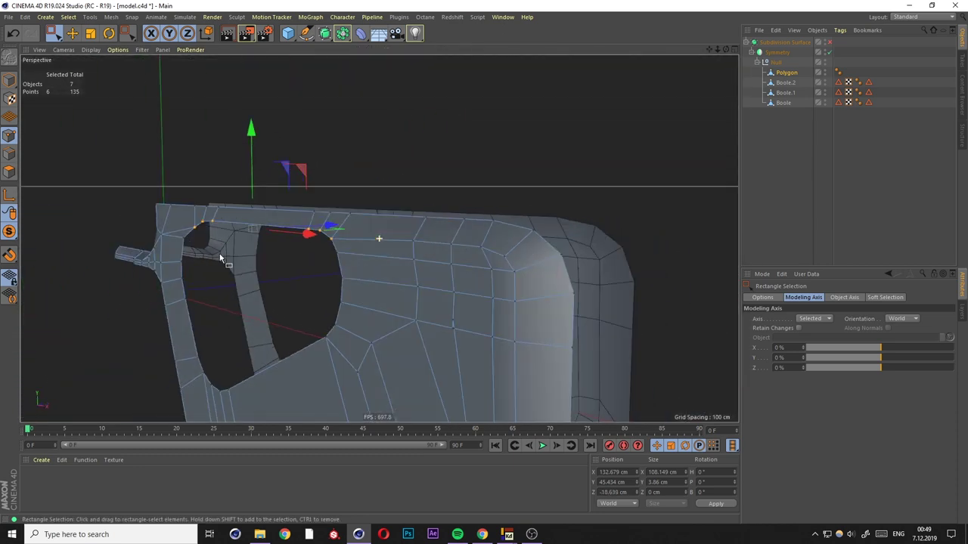
Paint-select the polygons along the top of the notch.
{"action": "key", "text": "F5"}
{"action": "key", "text": "s"}
{"action": "key", "text": "ctrl+a"}
{"action": "key", "text": "9"}
{"action": "mouse_move", "coordinate": [238, 181]}
{"action": "left_mouse_down", "text": "alt"}
{"action": "mouse_move", "coordinate": [192, 145]}
{"action": "mouse_move", "coordinate": [347, 151]}
{"action": "mouse_move", "coordinate": [216, 147]}
{"action": "left_mouse_up", "text": "alt"}
{"action": "key", "text": "F1"}
{"action": "left_click_drag", "start_coordinate": [283, 187], "coordinate": [863, 354], "text": "alt"}
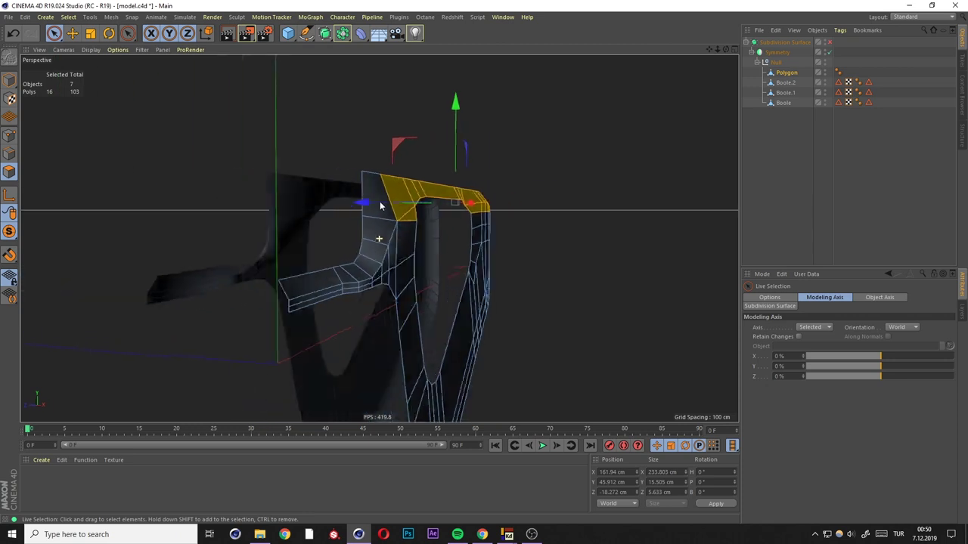
Scale the 16 top-strip polygons along their normals to about 5.633 cm deep.
{"action": "left_click", "coordinate": [900, 387]}
{"action": "key", "text": "t"}
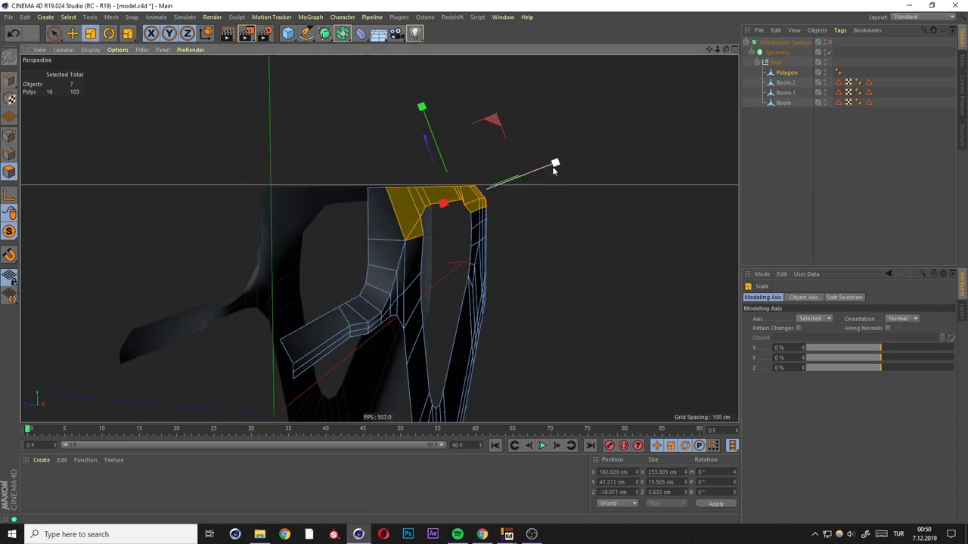
{"action": "left_click_drag", "start_coordinate": [555, 162], "coordinate": [476, 199]}
{"action": "key", "text": "F5"}
{"action": "key", "text": "s"}
{"action": "scroll", "coordinate": [277, 343], "scroll_direction": "down", "scroll_amount": 3}
Tilt the top-strip polygons about -1° and check the result in side view.
{"action": "key", "text": "r"}
{"action": "left_click_drag", "start_coordinate": [250, 126], "coordinate": [253, 121]}
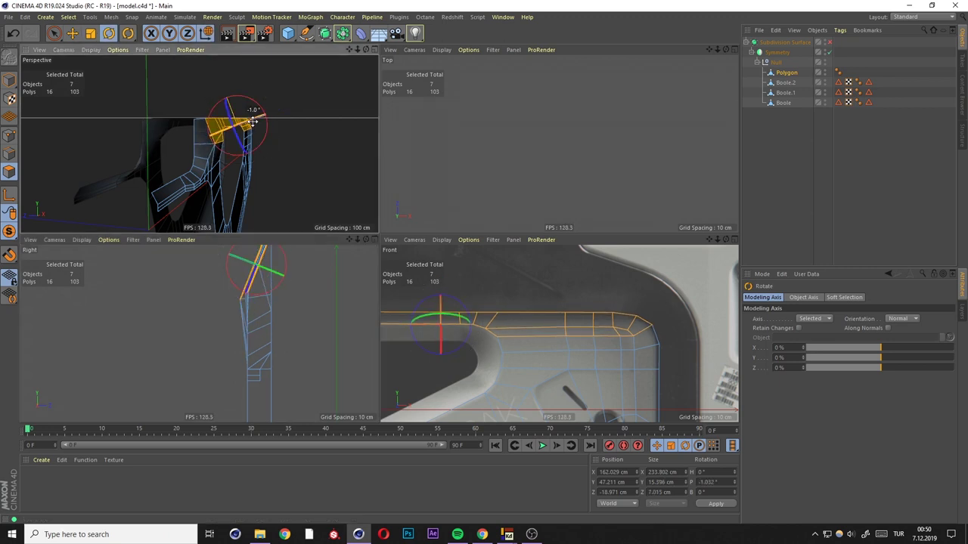
{"action": "key", "text": "F1"}
{"action": "left_click_drag", "start_coordinate": [556, 176], "coordinate": [235, 195], "text": "alt"}
{"action": "key", "text": "F5"}
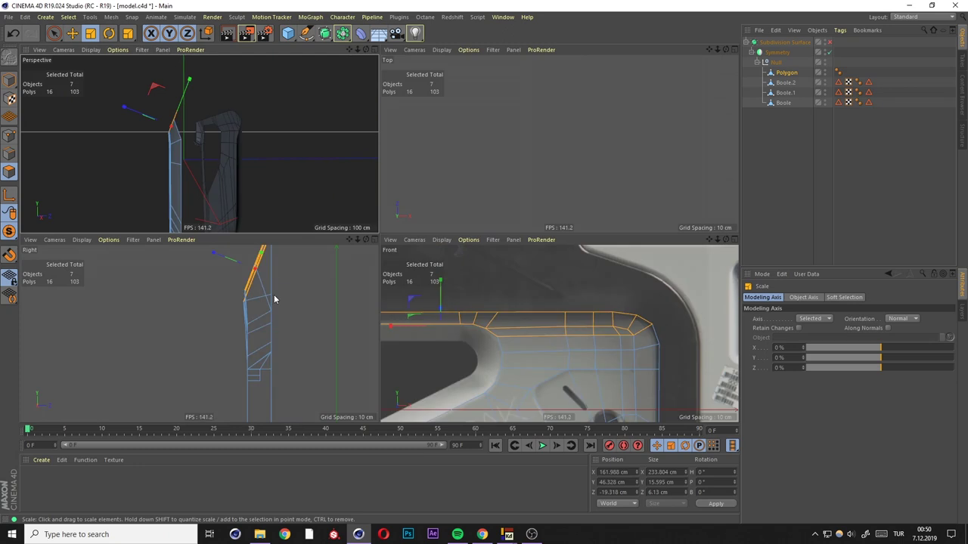
{"action": "key", "text": "F3"}
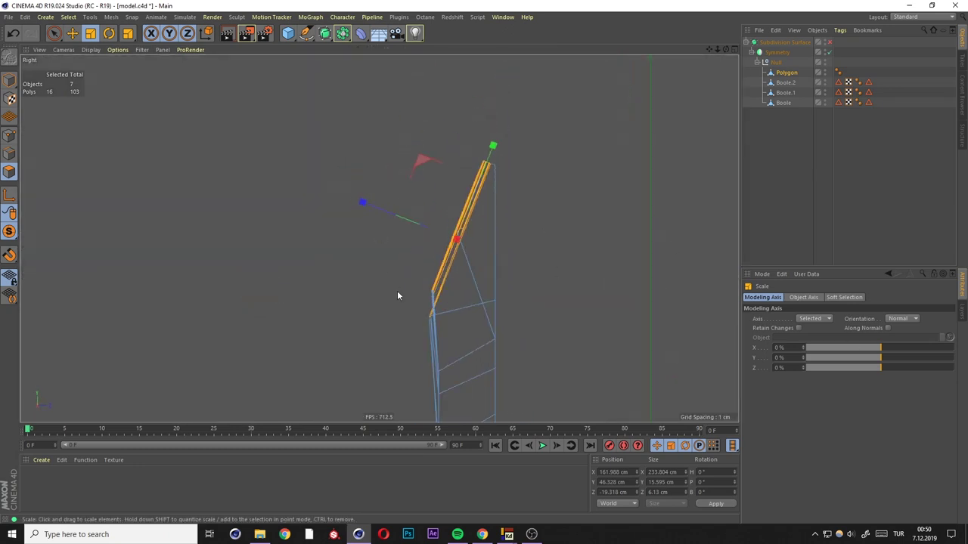
{"action": "key", "text": "F5"}
{"action": "key", "text": "F1"}
Select all the stock's polygons and compare them against the front-view reference.
{"action": "left_click_drag", "start_coordinate": [422, 230], "coordinate": [371, 227], "text": "alt"}
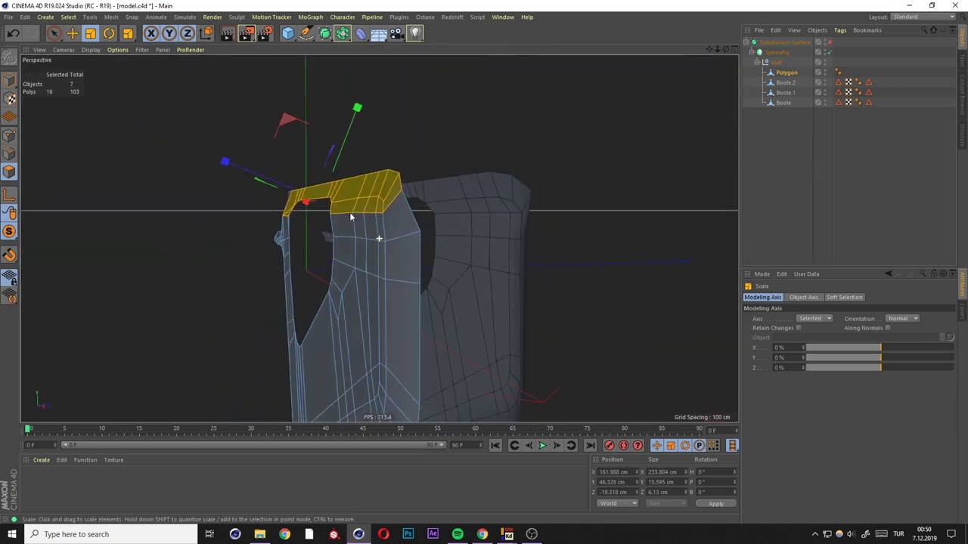
{"action": "key", "text": "F5"}
{"action": "key", "text": "F1"}
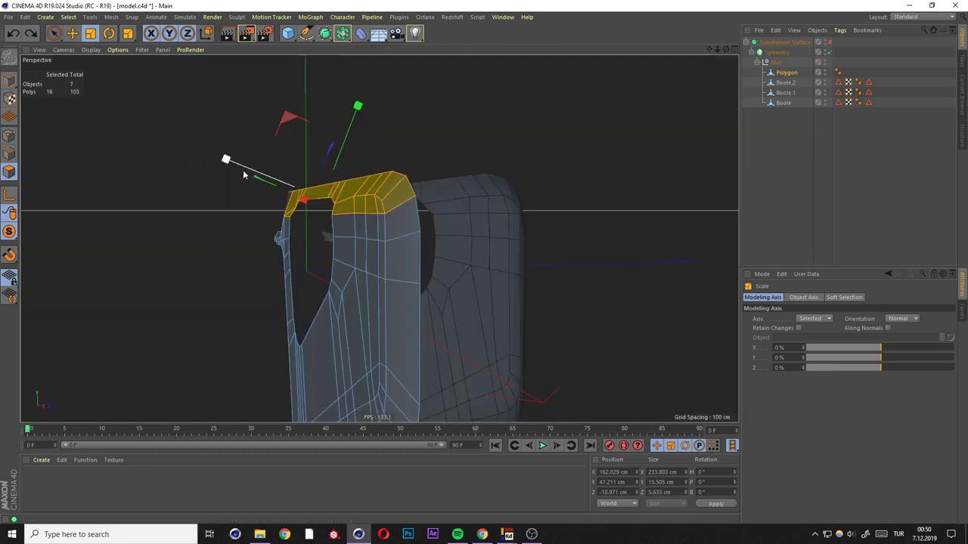
{"action": "left_click_drag", "start_coordinate": [243, 169], "coordinate": [486, 243], "text": "alt"}
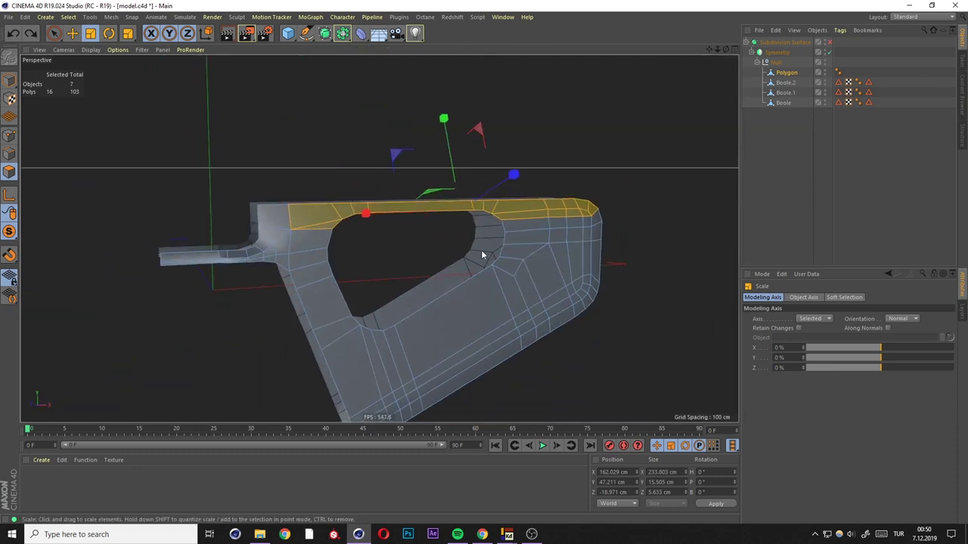
{"action": "mouse_move", "coordinate": [484, 251]}
{"action": "left_mouse_down", "text": "alt"}
{"action": "mouse_move", "coordinate": [492, 244]}
{"action": "mouse_move", "coordinate": [434, 259]}
{"action": "mouse_move", "coordinate": [219, 253]}
{"action": "mouse_move", "coordinate": [432, 259]}
{"action": "mouse_move", "coordinate": [353, 272]}
{"action": "mouse_move", "coordinate": [422, 267]}
{"action": "mouse_move", "coordinate": [426, 303]}
{"action": "mouse_move", "coordinate": [242, 344]}
{"action": "mouse_move", "coordinate": [337, 325]}
{"action": "mouse_move", "coordinate": [420, 238]}
{"action": "left_mouse_up", "text": "alt"}
{"action": "key", "text": "ctrl+a"}
{"action": "key", "text": "F4"}
{"action": "scroll", "coordinate": [497, 285], "scroll_direction": "down", "scroll_amount": 3}
Live-select the polygons along the stock's top edge and rotate them about 5°, then 3.8°.
{"action": "scroll", "coordinate": [393, 253], "scroll_direction": "up", "scroll_amount": 1}
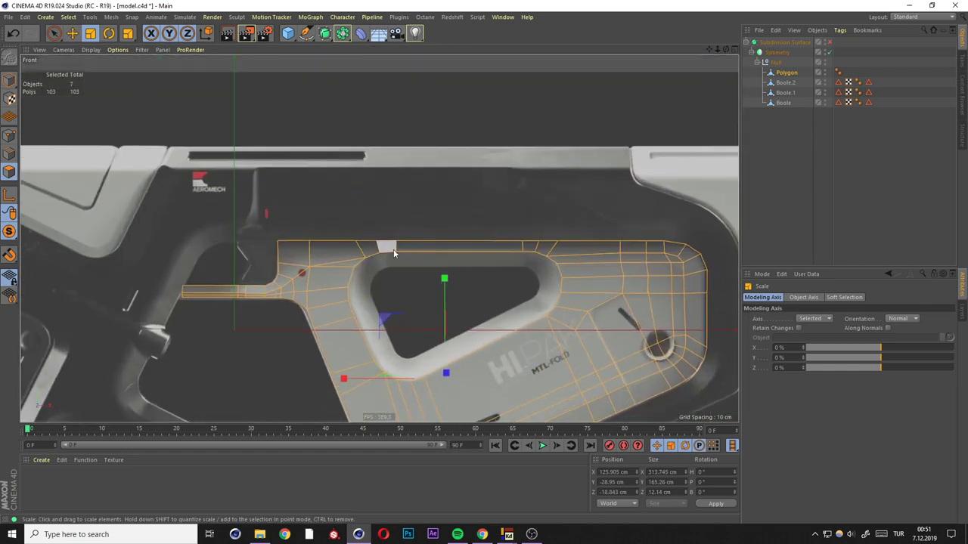
{"action": "key", "text": "space"}
{"action": "scroll", "coordinate": [294, 245], "scroll_direction": "up", "scroll_amount": 1}
{"action": "left_click", "coordinate": [295, 246]}
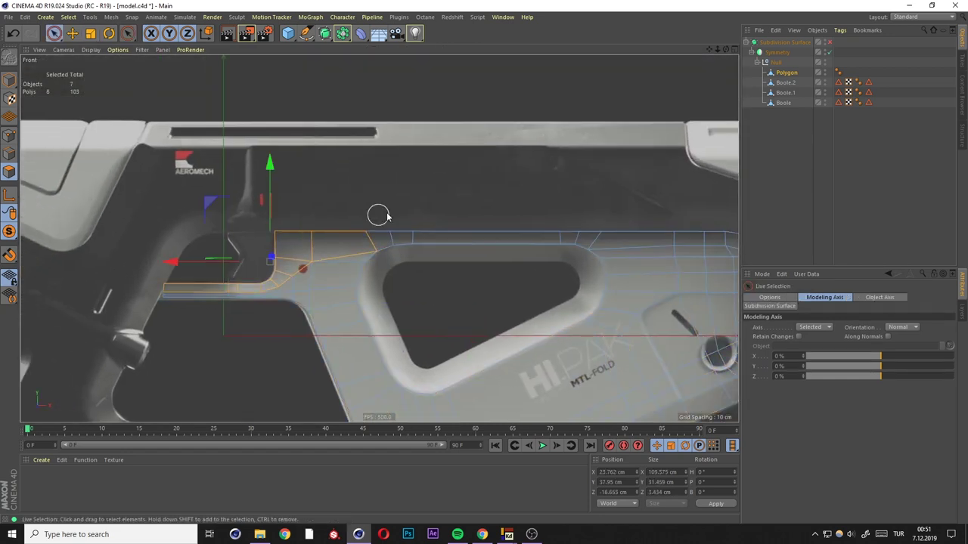
{"action": "left_click_drag", "start_coordinate": [615, 242], "coordinate": [686, 234], "text": "shift"}
{"action": "middle_click_drag", "start_coordinate": [686, 234], "coordinate": [527, 240], "text": "alt"}
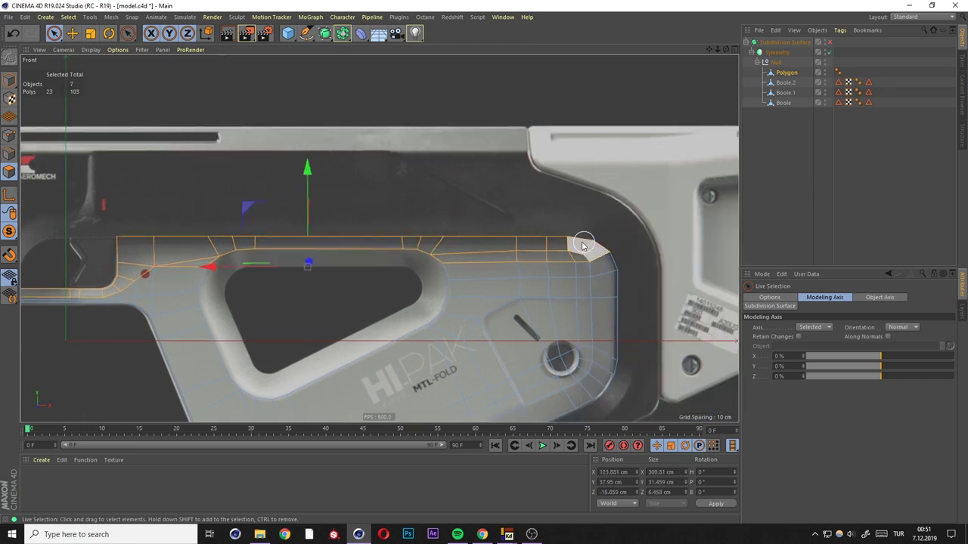
{"action": "middle_click", "coordinate": [582, 244]}
{"action": "middle_click", "coordinate": [201, 149]}
{"action": "key", "text": "r"}
{"action": "mouse_move", "coordinate": [477, 220]}
{"action": "left_mouse_down"}
{"action": "mouse_move", "coordinate": [462, 201]}
{"action": "mouse_move", "coordinate": [628, 214]}
{"action": "left_mouse_up"}
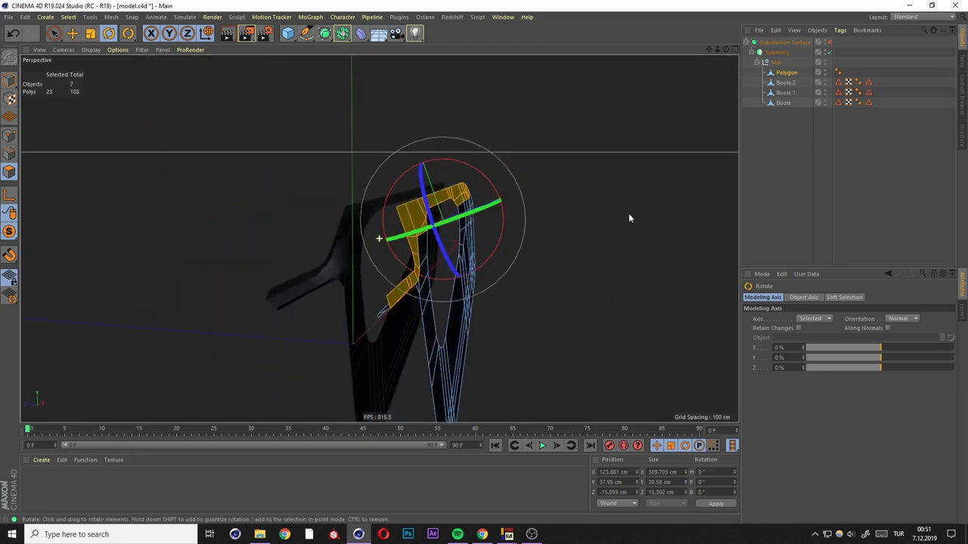
{"action": "left_click_drag", "start_coordinate": [477, 167], "coordinate": [475, 174]}
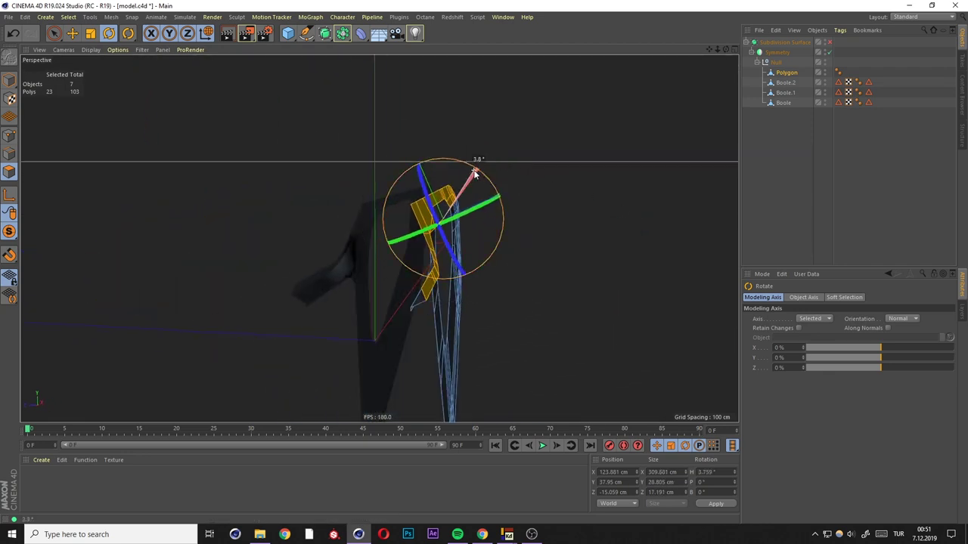
Select the stock's whole border edge loop and shift it into place.
{"action": "left_click_drag", "start_coordinate": [270, 189], "coordinate": [49, 143], "text": "alt"}
{"action": "key", "text": "e"}
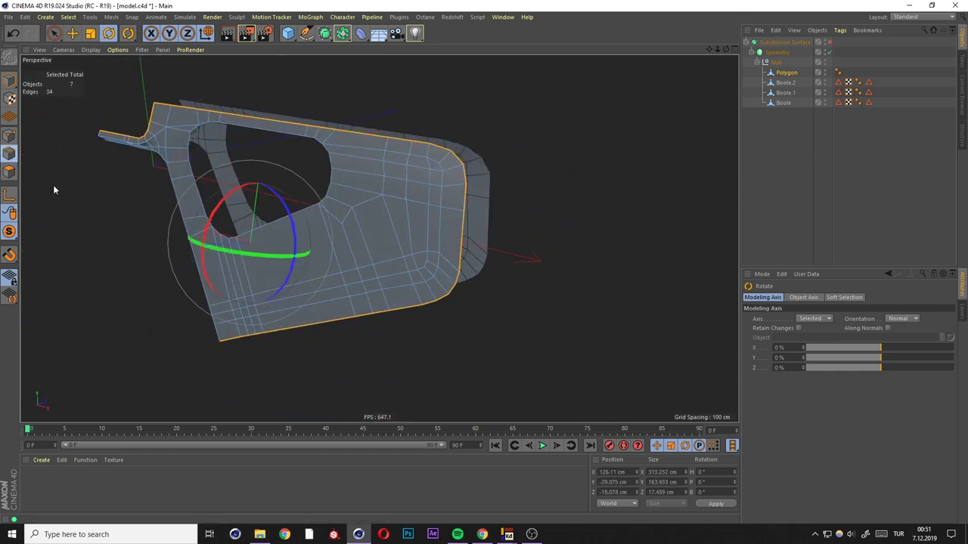
{"action": "left_click", "coordinate": [255, 301]}
{"action": "left_click_drag", "start_coordinate": [472, 211], "coordinate": [378, 199], "text": "alt"}
{"action": "double_click", "coordinate": [348, 270]}
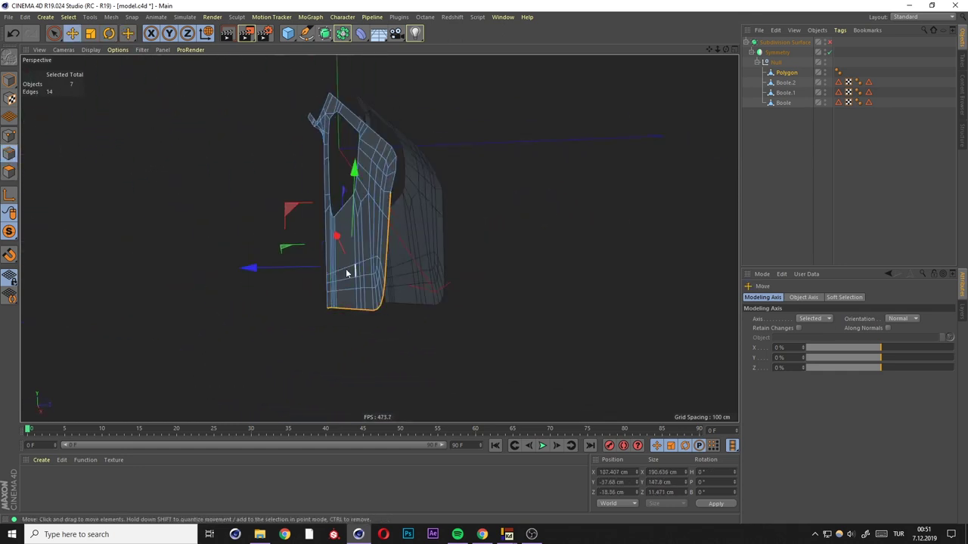
{"action": "key", "text": "F5"}
{"action": "left_click_drag", "start_coordinate": [251, 338], "coordinate": [272, 318]}
{"action": "middle_click_drag", "start_coordinate": [272, 317], "coordinate": [301, 300], "text": "alt"}
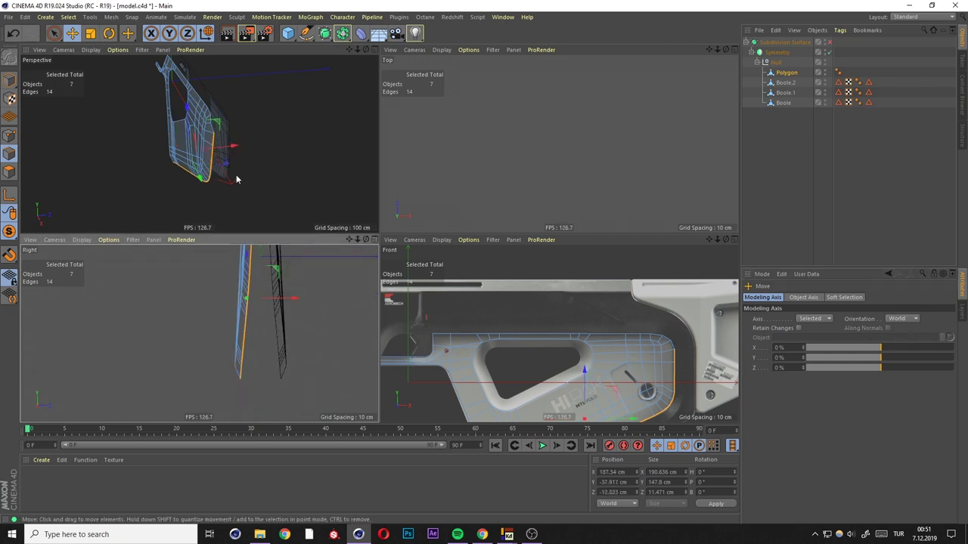
{"action": "key", "text": "F1"}
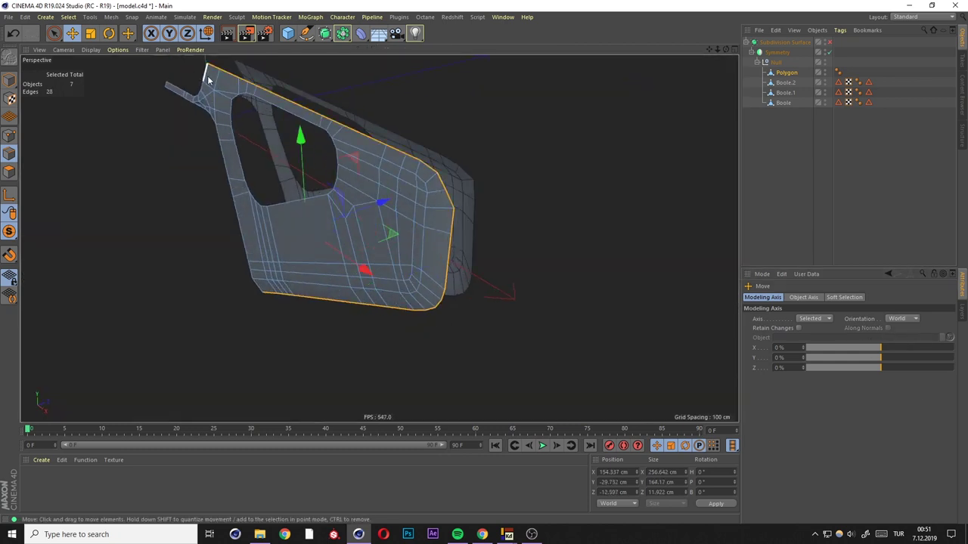
{"action": "left_click_drag", "start_coordinate": [424, 250], "coordinate": [269, 255], "text": "alt"}
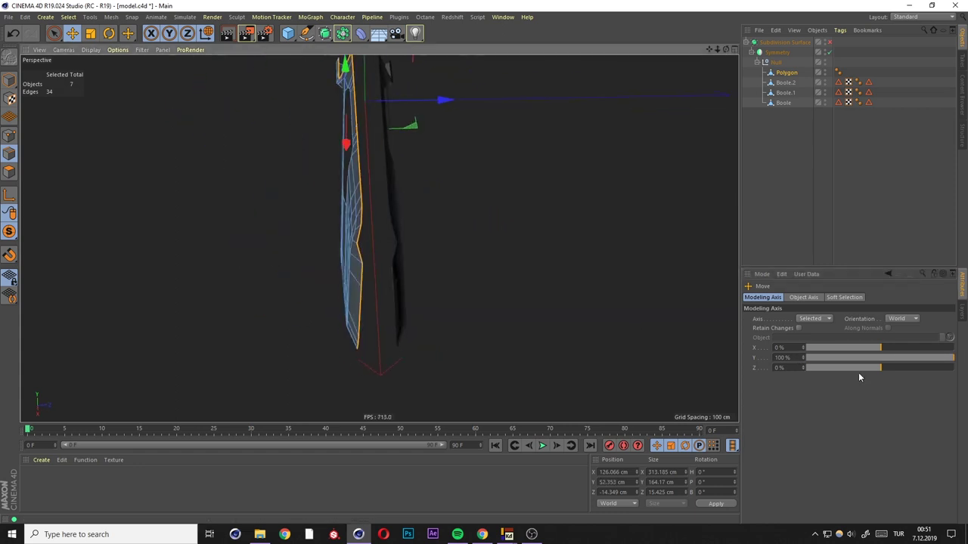
{"action": "left_click_drag", "start_coordinate": [458, 181], "coordinate": [32, 183], "text": "alt"}
Enable 3D snapping and snap the 34 border edges flat to 0 cm along Z.
{"action": "left_click", "coordinate": [9, 232]}
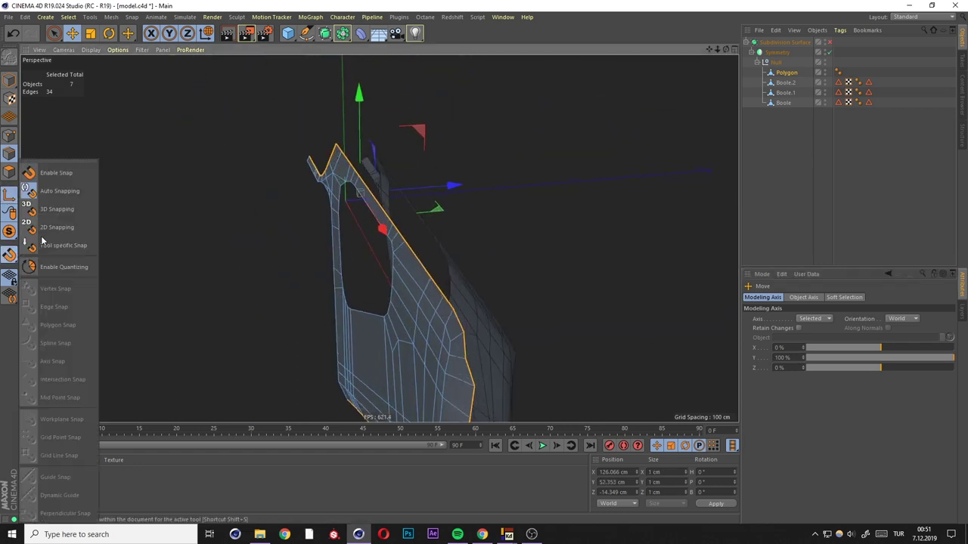
{"action": "left_click", "coordinate": [54, 211]}
{"action": "left_click_drag", "start_coordinate": [336, 143], "coordinate": [335, 144]}
{"action": "left_click", "coordinate": [11, 257]}
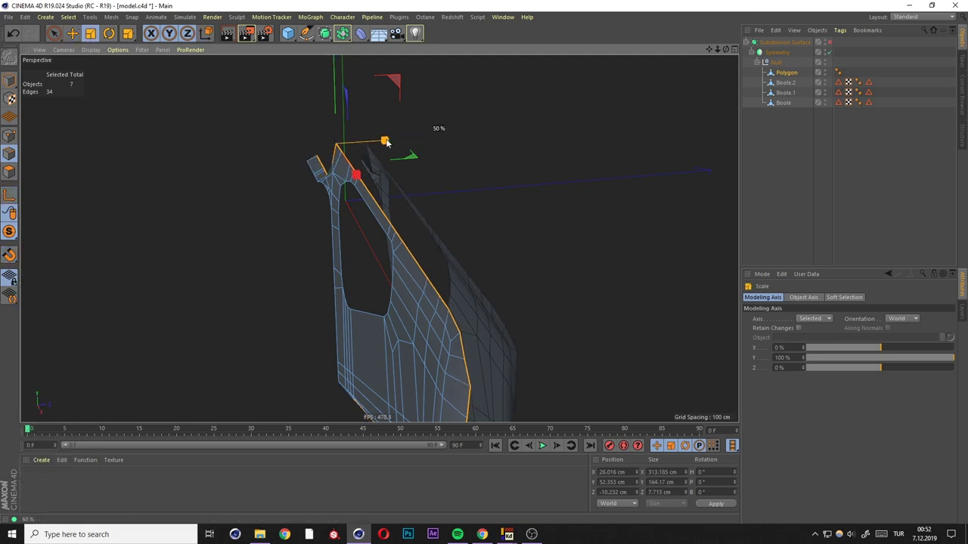
Deselect the top edge loop and return to polygon mode.
{"action": "left_click_drag", "start_coordinate": [356, 185], "coordinate": [344, 248], "text": "alt"}
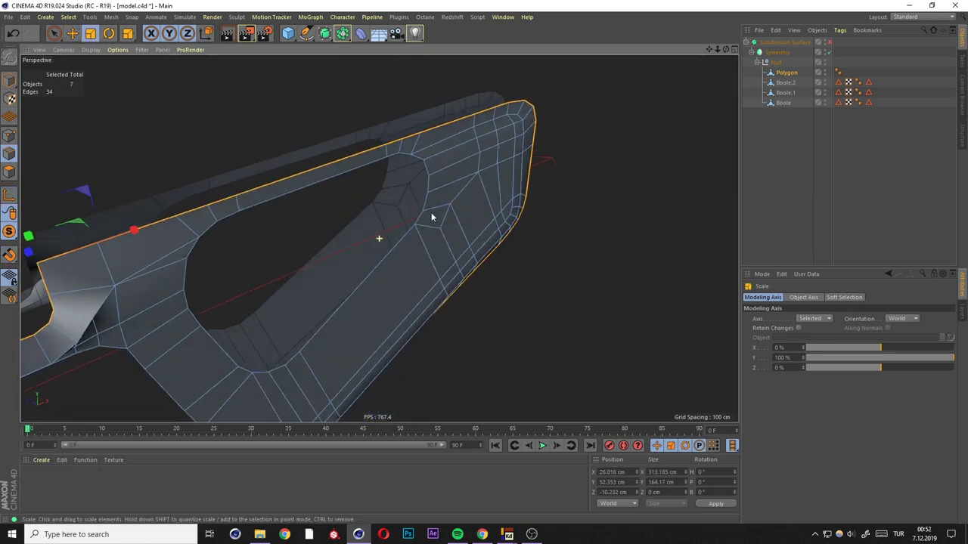
{"action": "left_click", "coordinate": [243, 198], "text": "ctrl"}
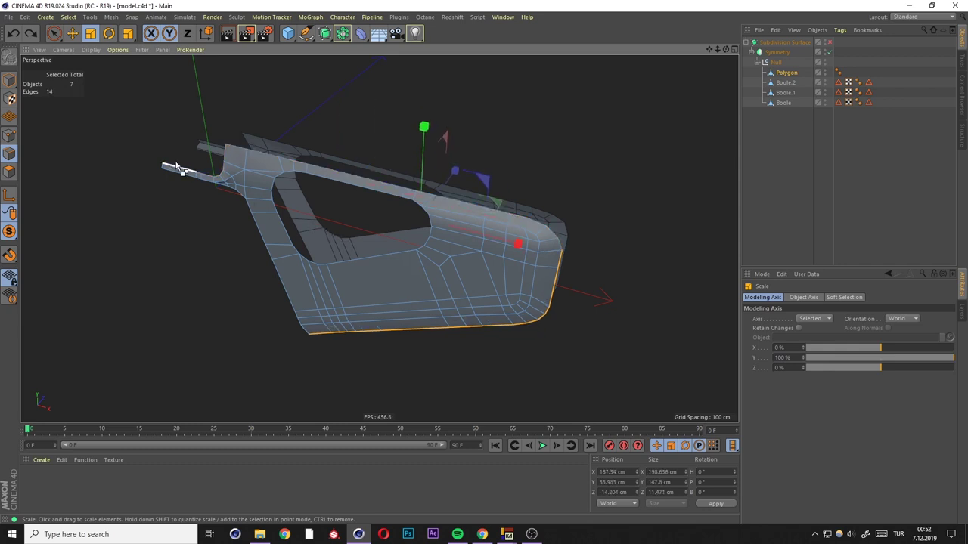
{"action": "left_click", "coordinate": [9, 173]}
{"action": "left_click_drag", "start_coordinate": [452, 142], "coordinate": [274, 203], "text": "alt"}
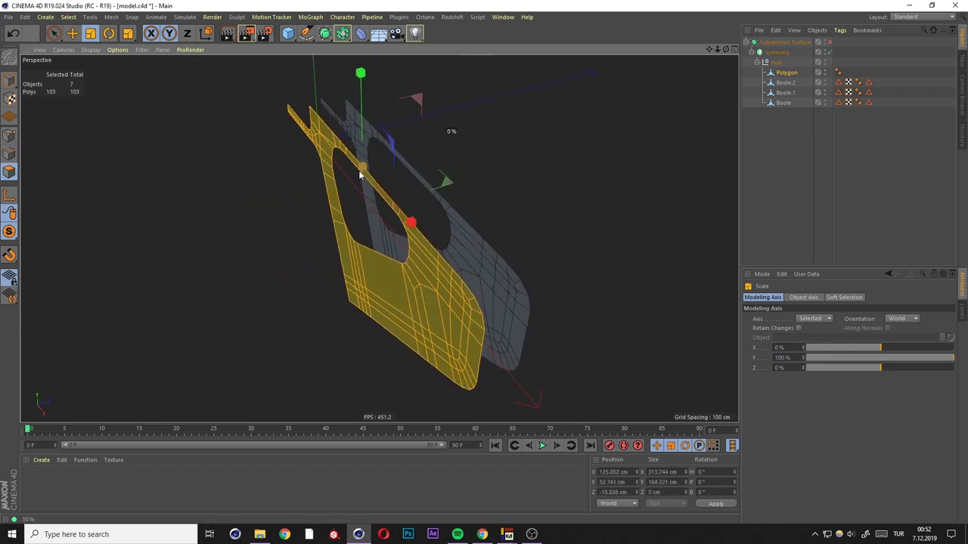
Live-select the upper rail polygons above the triangular cutout.
{"action": "key", "text": "space"}
{"action": "left_click", "coordinate": [206, 189]}
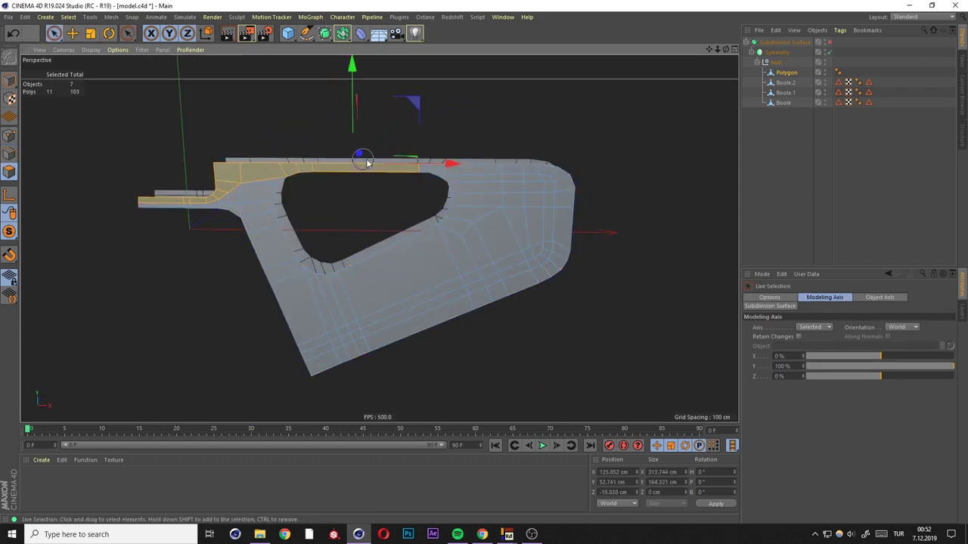
{"action": "middle_click", "coordinate": [575, 198]}
{"action": "middle_click", "coordinate": [601, 389]}
{"action": "middle_click", "coordinate": [600, 388]}
{"action": "key", "text": "F1"}
{"action": "mouse_move", "coordinate": [499, 227]}
{"action": "left_mouse_down", "text": "alt"}
{"action": "mouse_move", "coordinate": [380, 236]}
{"action": "mouse_move", "coordinate": [385, 227]}
{"action": "left_mouse_up", "text": "alt"}
Undo a trial 13° rotation and instead move the upper rail polygons into position.
{"action": "key", "text": "r"}
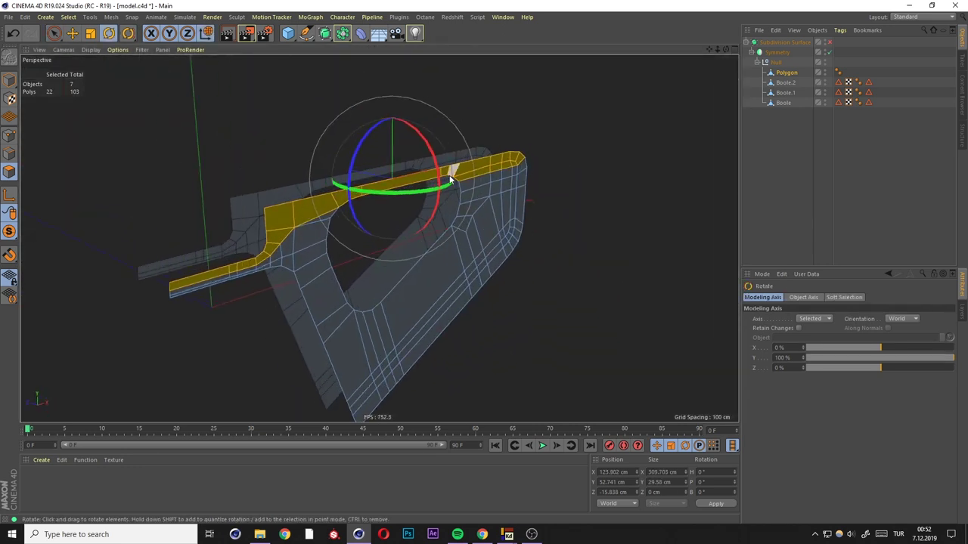
{"action": "mouse_move", "coordinate": [438, 177]}
{"action": "left_mouse_down"}
{"action": "mouse_move", "coordinate": [422, 165]}
{"action": "mouse_move", "coordinate": [308, 217]}
{"action": "left_mouse_up"}
{"action": "key", "text": "ctrl+z"}
{"action": "key", "text": "space"}
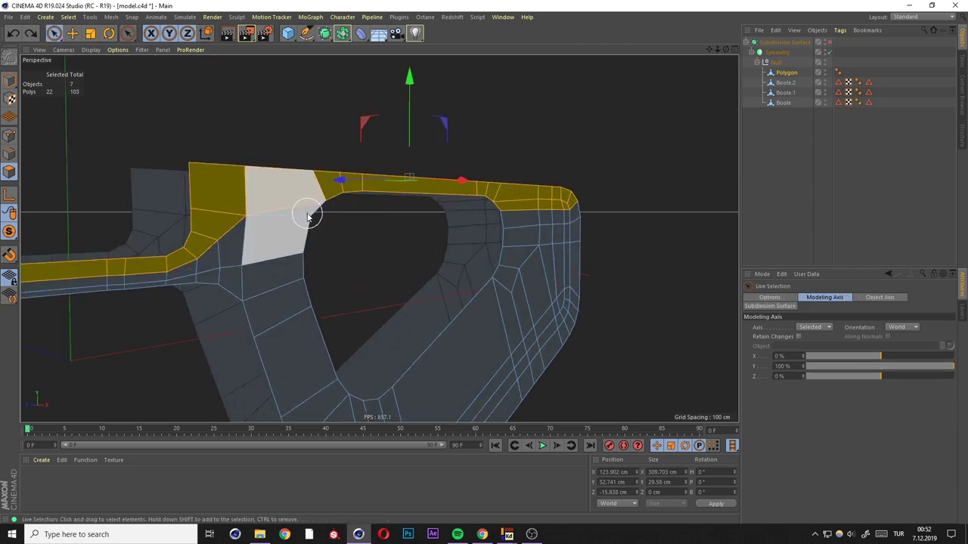
{"action": "key", "text": "e"}
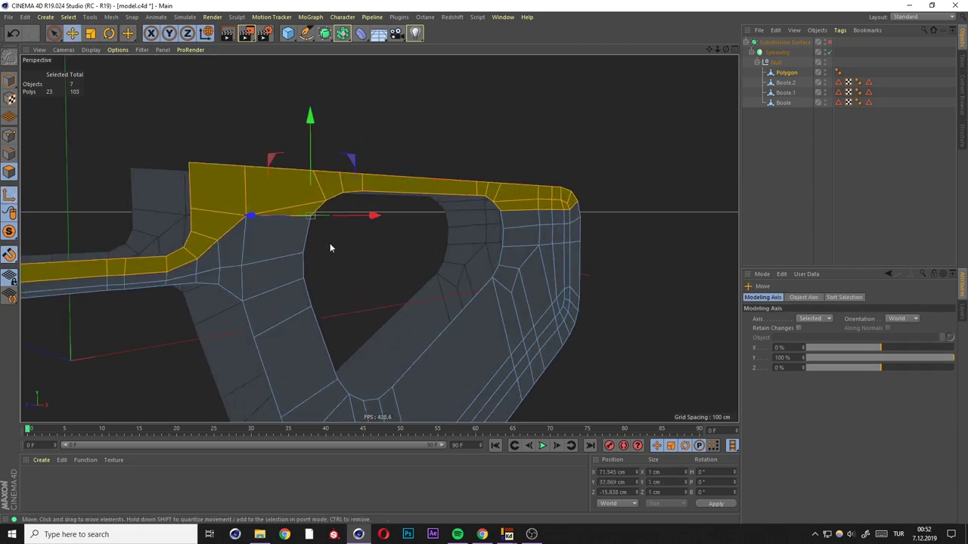
{"action": "mouse_move", "coordinate": [352, 195]}
{"action": "left_mouse_down"}
{"action": "mouse_move", "coordinate": [378, 242]}
{"action": "mouse_move", "coordinate": [412, 211]}
{"action": "mouse_move", "coordinate": [460, 210]}
{"action": "mouse_move", "coordinate": [433, 236]}
{"action": "mouse_move", "coordinate": [405, 240]}
{"action": "mouse_move", "coordinate": [434, 214]}
{"action": "mouse_move", "coordinate": [400, 231]}
{"action": "mouse_move", "coordinate": [428, 226]}
{"action": "mouse_move", "coordinate": [151, 185]}
{"action": "left_mouse_up"}
{"action": "left_click", "coordinate": [9, 155]}
In the side view, box-select the points along the stock's edge.
{"action": "key", "text": "space"}
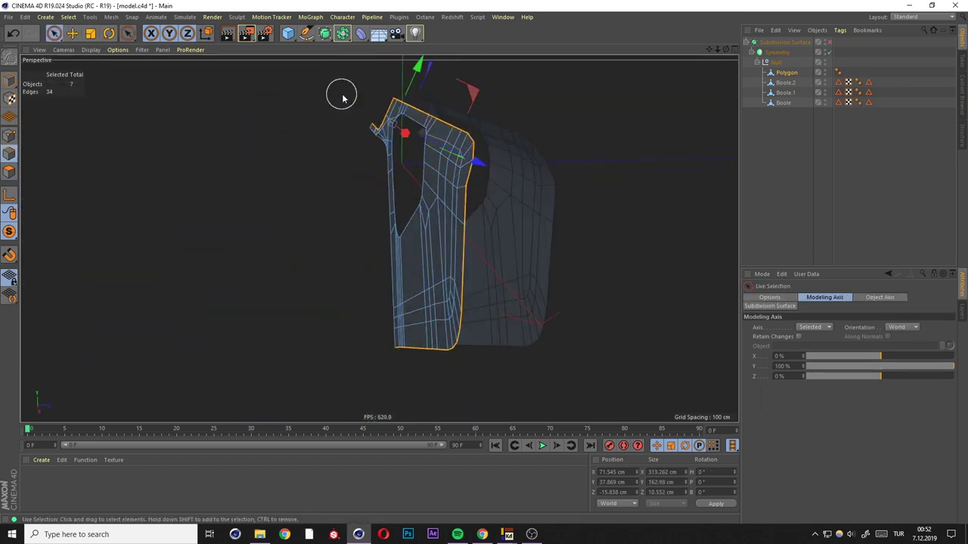
{"action": "left_click_drag", "start_coordinate": [464, 149], "coordinate": [530, 162], "text": "alt"}
{"action": "middle_click", "coordinate": [298, 325]}
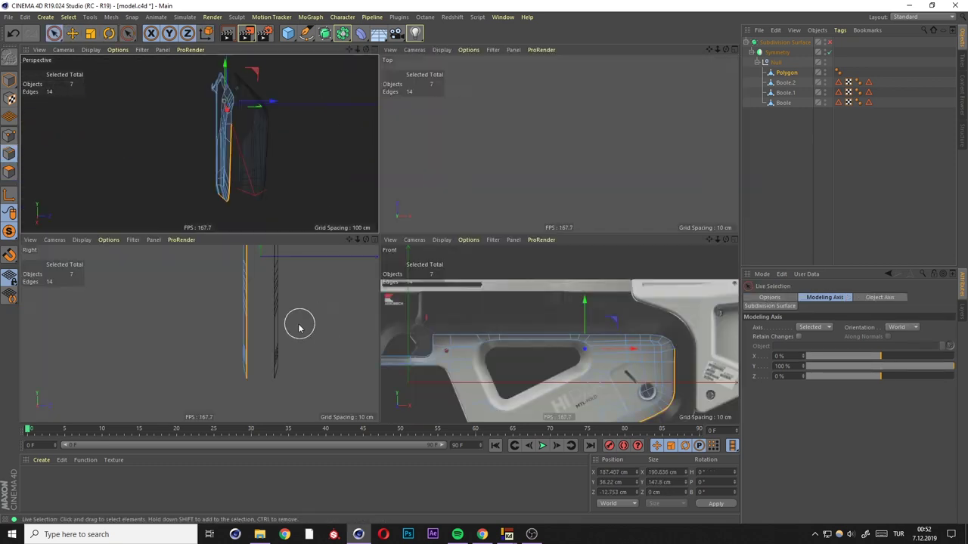
{"action": "middle_click", "coordinate": [298, 324]}
{"action": "key", "text": "0"}
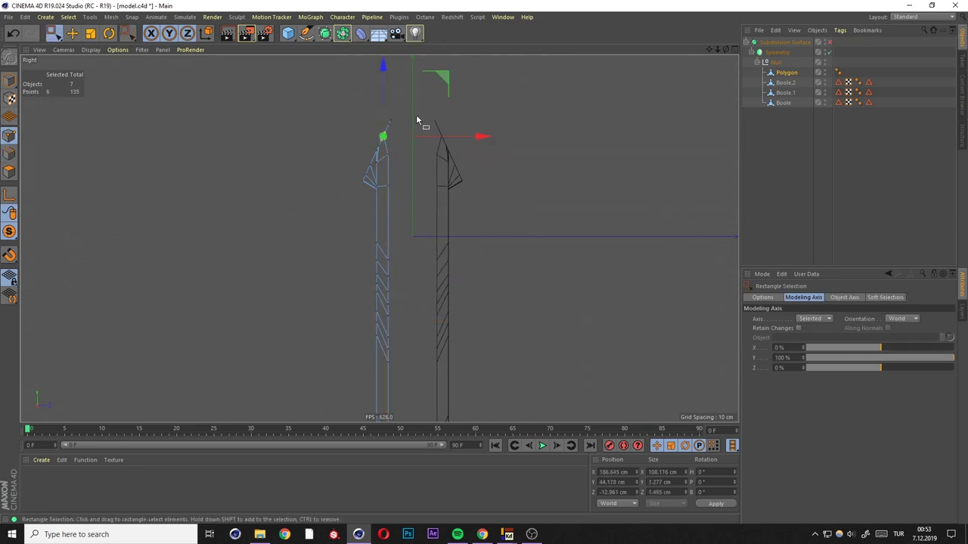
{"action": "left_click_drag", "start_coordinate": [388, 156], "coordinate": [408, 270], "text": "shift"}
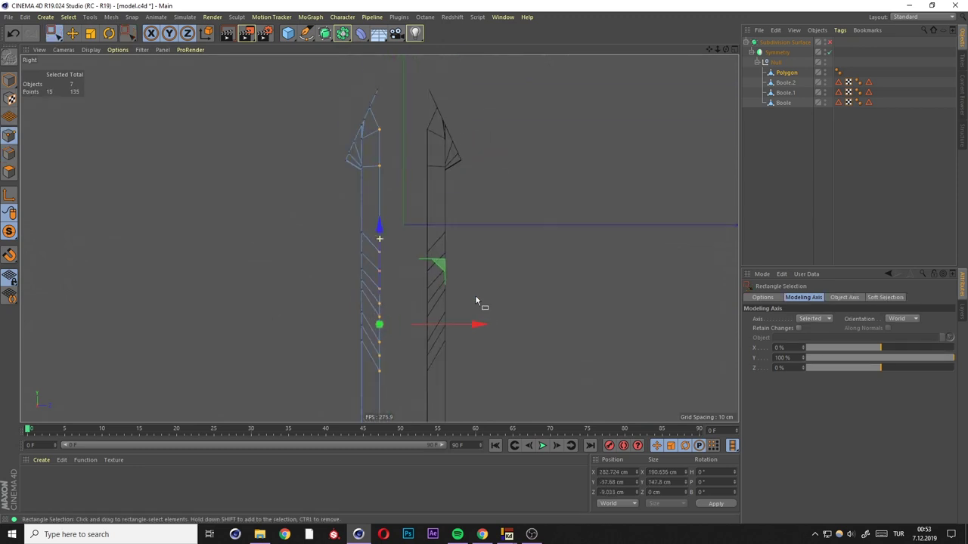
Drag a front-tip point sideways along X, then box-select eight points near the tip.
{"action": "key", "text": "F1"}
{"action": "key", "text": "e"}
{"action": "left_click", "coordinate": [478, 200]}
{"action": "mouse_move", "coordinate": [542, 203]}
{"action": "left_mouse_down"}
{"action": "mouse_move", "coordinate": [585, 211]}
{"action": "mouse_move", "coordinate": [363, 222]}
{"action": "mouse_move", "coordinate": [364, 249]}
{"action": "mouse_move", "coordinate": [177, 269]}
{"action": "mouse_move", "coordinate": [242, 260]}
{"action": "mouse_move", "coordinate": [227, 244]}
{"action": "mouse_move", "coordinate": [432, 255]}
{"action": "mouse_move", "coordinate": [388, 232]}
{"action": "mouse_move", "coordinate": [255, 223]}
{"action": "mouse_move", "coordinate": [394, 240]}
{"action": "mouse_move", "coordinate": [385, 217]}
{"action": "left_mouse_up"}
{"action": "left_click_drag", "start_coordinate": [314, 208], "coordinate": [312, 209]}
{"action": "mouse_move", "coordinate": [312, 208]}
{"action": "left_mouse_down", "text": "alt"}
{"action": "mouse_move", "coordinate": [209, 268]}
{"action": "mouse_move", "coordinate": [262, 268]}
{"action": "mouse_move", "coordinate": [283, 240]}
{"action": "mouse_move", "coordinate": [189, 243]}
{"action": "mouse_move", "coordinate": [340, 245]}
{"action": "left_mouse_up", "text": "alt"}
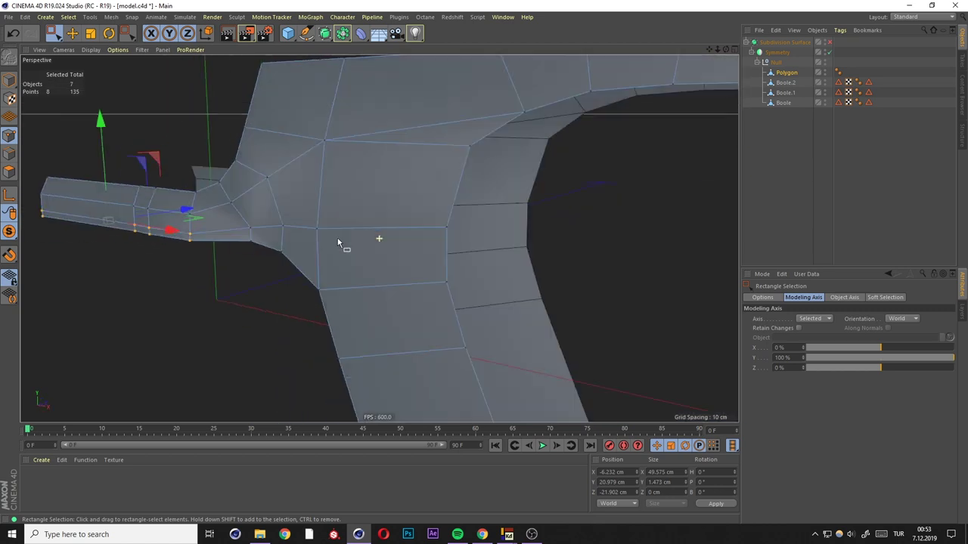
Add a line cut across the frame beside the cutout's right end and slide its points.
{"action": "key", "text": "F5"}
{"action": "key", "text": "F4"}
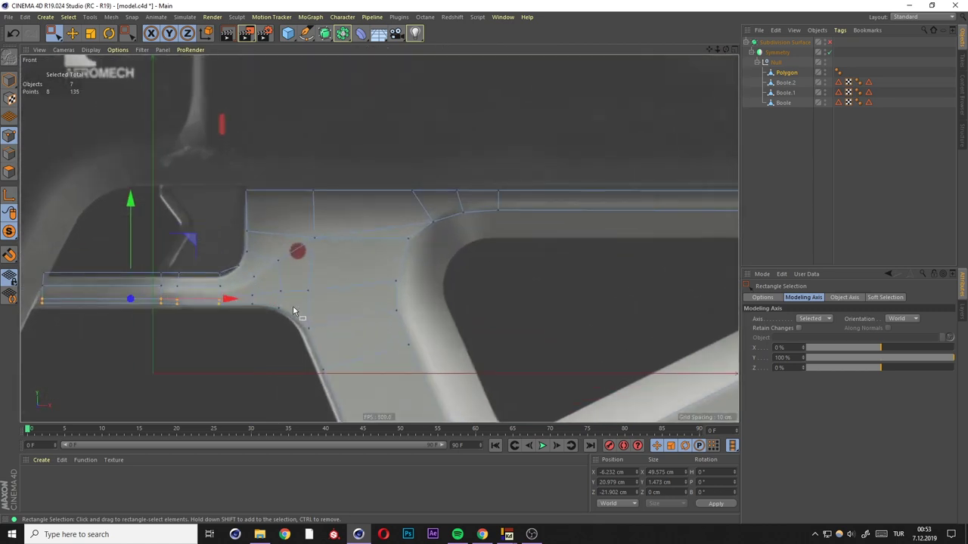
{"action": "key", "text": "k"}
{"action": "key", "text": "k"}
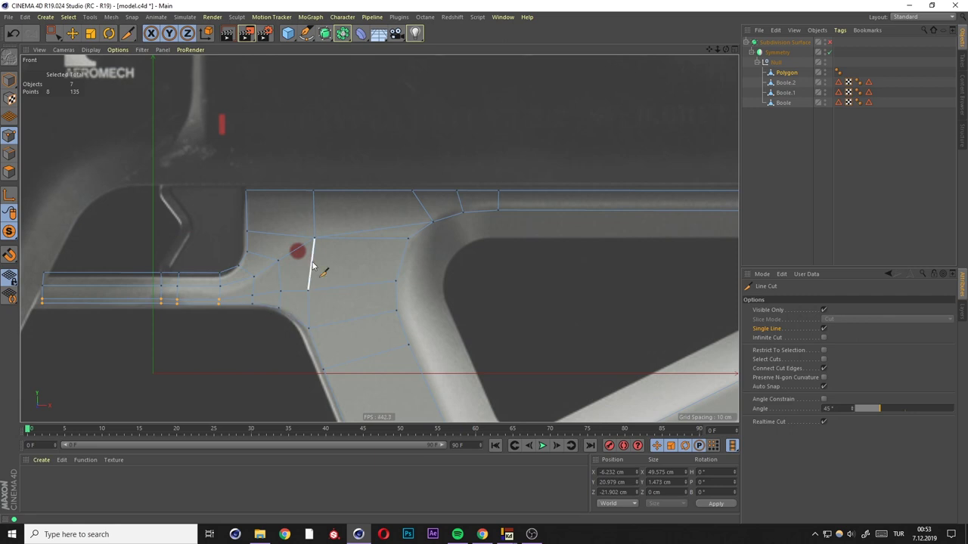
{"action": "key", "text": "F5"}
{"action": "key", "text": "F1"}
{"action": "left_click_drag", "start_coordinate": [384, 205], "coordinate": [269, 242], "text": "alt"}
{"action": "key", "text": "m"}
{"action": "key", "text": "o"}
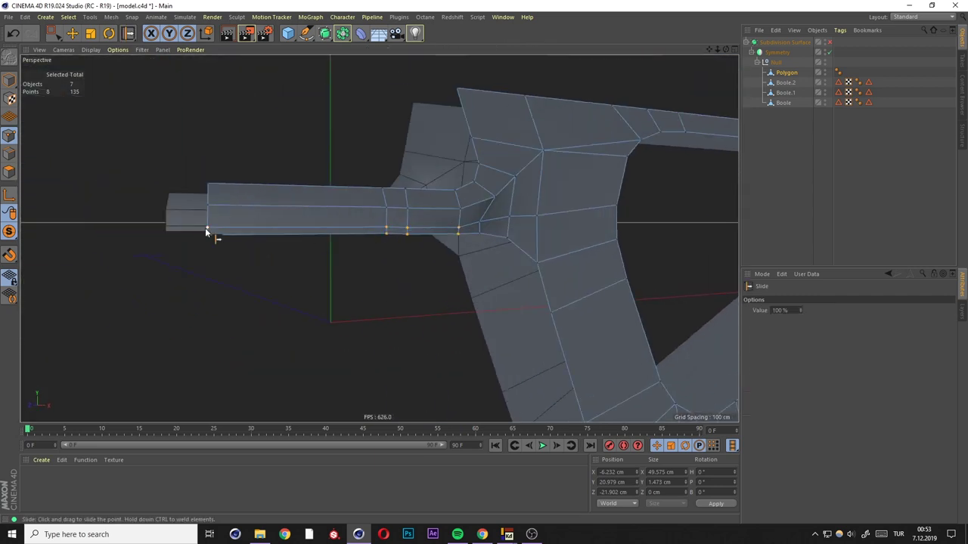
{"action": "mouse_move", "coordinate": [474, 235]}
{"action": "left_mouse_down", "text": "alt"}
{"action": "mouse_move", "coordinate": [484, 235]}
{"action": "mouse_move", "coordinate": [446, 240]}
{"action": "mouse_move", "coordinate": [399, 267]}
{"action": "mouse_move", "coordinate": [510, 265]}
{"action": "mouse_move", "coordinate": [518, 280]}
{"action": "mouse_move", "coordinate": [422, 295]}
{"action": "mouse_move", "coordinate": [393, 288]}
{"action": "left_mouse_up", "text": "alt"}
Select the thin strip's points and the edge running along it.
{"action": "key", "text": "space"}
{"action": "left_click_drag", "start_coordinate": [408, 350], "coordinate": [408, 350]}
{"action": "mouse_move", "coordinate": [408, 350]}
{"action": "left_mouse_down", "text": "alt"}
{"action": "mouse_move", "coordinate": [334, 255]}
{"action": "mouse_move", "coordinate": [330, 194]}
{"action": "mouse_move", "coordinate": [414, 208]}
{"action": "mouse_move", "coordinate": [406, 183]}
{"action": "mouse_move", "coordinate": [455, 230]}
{"action": "mouse_move", "coordinate": [352, 208]}
{"action": "left_mouse_up", "text": "alt"}
{"action": "key", "text": "e"}
{"action": "left_click", "coordinate": [422, 237]}
{"action": "left_click_drag", "start_coordinate": [422, 237], "coordinate": [525, 304], "text": "alt"}
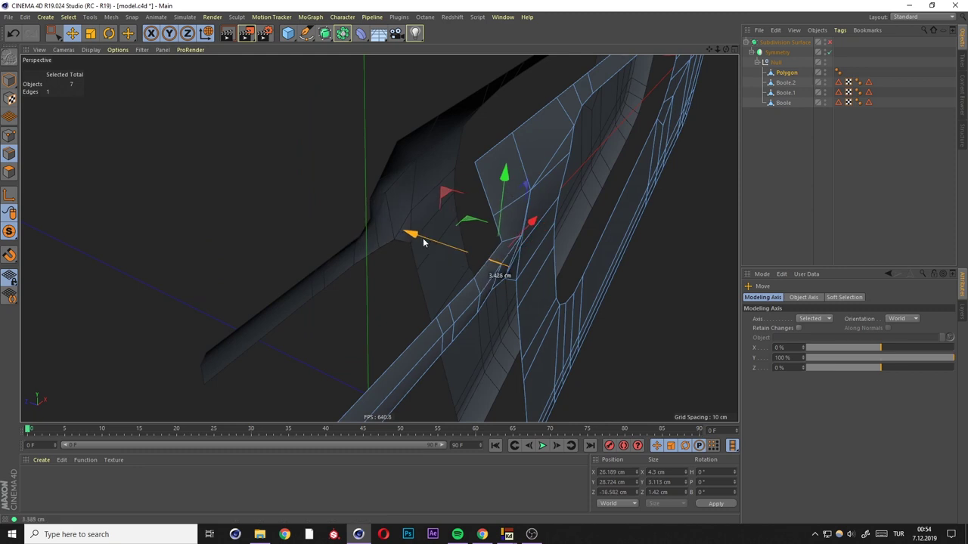
{"action": "left_click_drag", "start_coordinate": [422, 242], "coordinate": [352, 111], "text": "alt"}
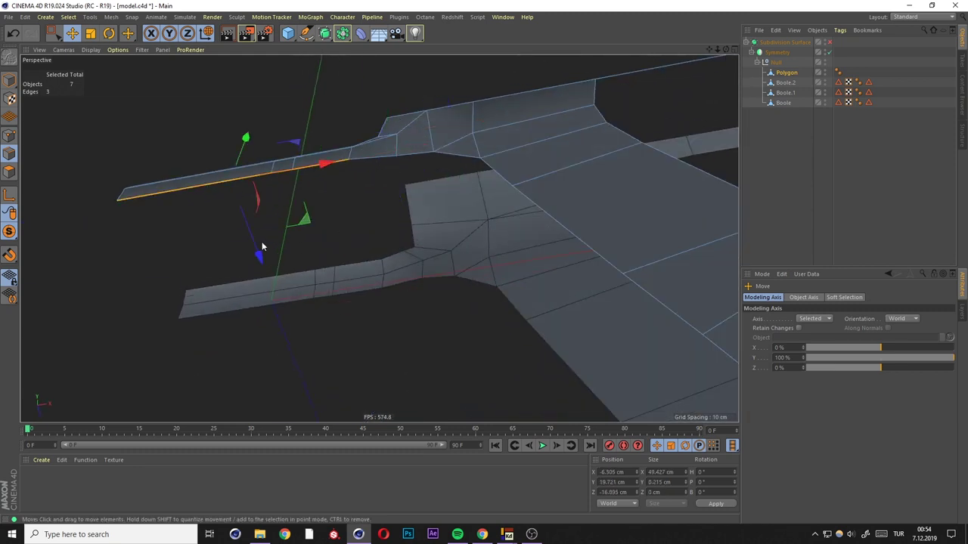
{"action": "mouse_move", "coordinate": [254, 252]}
{"action": "left_mouse_down", "text": "alt"}
{"action": "mouse_move", "coordinate": [373, 207]}
{"action": "mouse_move", "coordinate": [486, 317]}
{"action": "mouse_move", "coordinate": [378, 237]}
{"action": "mouse_move", "coordinate": [542, 237]}
{"action": "mouse_move", "coordinate": [435, 212]}
{"action": "mouse_move", "coordinate": [309, 261]}
{"action": "left_mouse_up", "text": "alt"}
Paint-select the polygons along the strip and arm where it meets the body.
{"action": "left_click", "coordinate": [450, 272]}
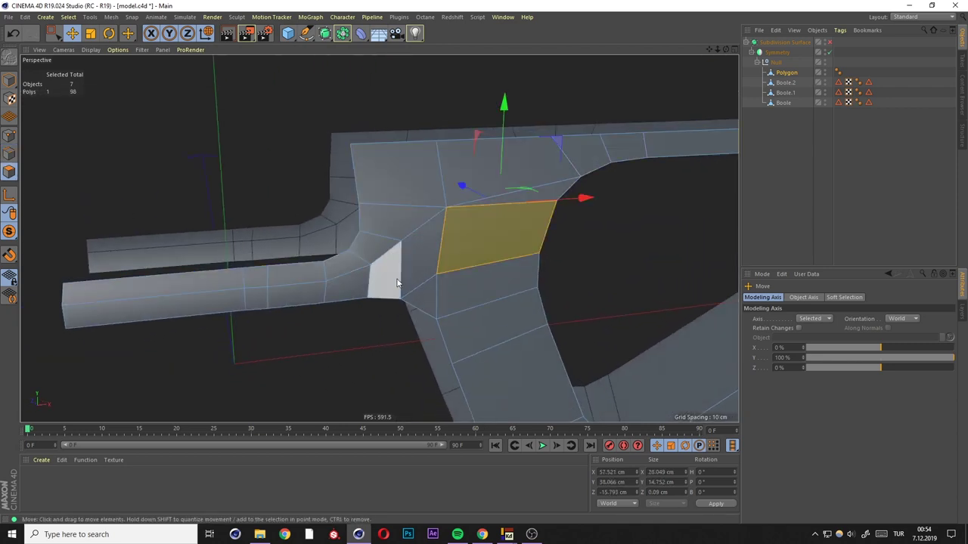
{"action": "key", "text": "9"}
{"action": "mouse_move", "coordinate": [411, 276]}
{"action": "left_mouse_down", "text": "shift"}
{"action": "mouse_move", "coordinate": [238, 324]}
{"action": "mouse_move", "coordinate": [492, 320]}
{"action": "left_mouse_up", "text": "shift"}
{"action": "mouse_move", "coordinate": [517, 383]}
{"action": "left_mouse_down", "text": "alt"}
{"action": "mouse_move", "coordinate": [425, 291]}
{"action": "mouse_move", "coordinate": [19, 191]}
{"action": "left_mouse_up", "text": "alt"}
{"action": "key", "text": "e"}
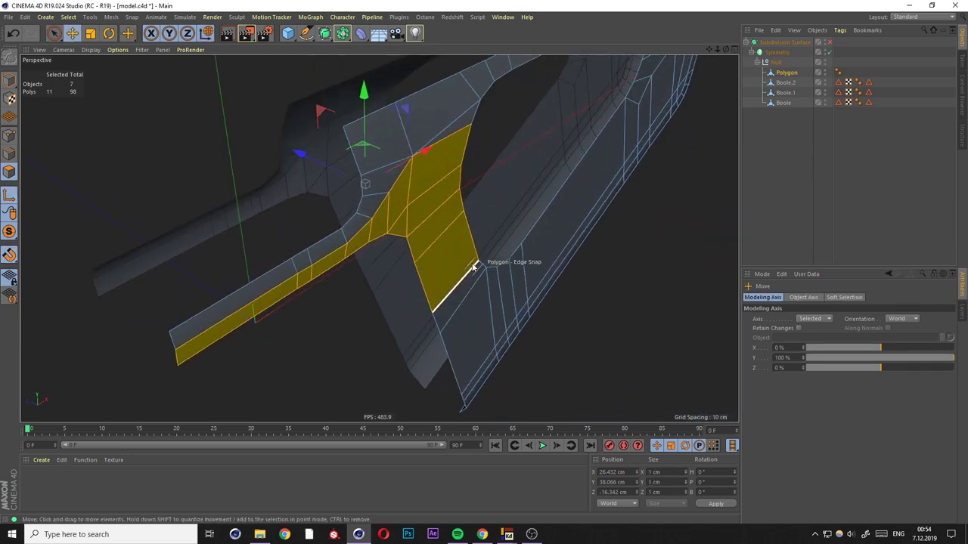
{"action": "left_click_drag", "start_coordinate": [475, 264], "coordinate": [53, 234], "text": "alt"}
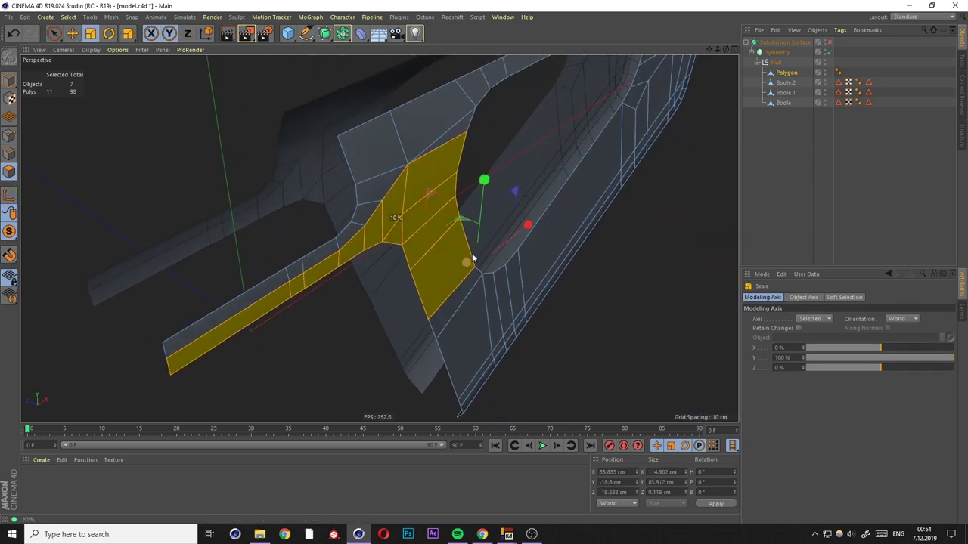
{"action": "mouse_move", "coordinate": [318, 269]}
{"action": "left_mouse_down", "text": "alt"}
{"action": "mouse_move", "coordinate": [237, 222]}
{"action": "mouse_move", "coordinate": [264, 241]}
{"action": "left_mouse_up", "text": "alt"}
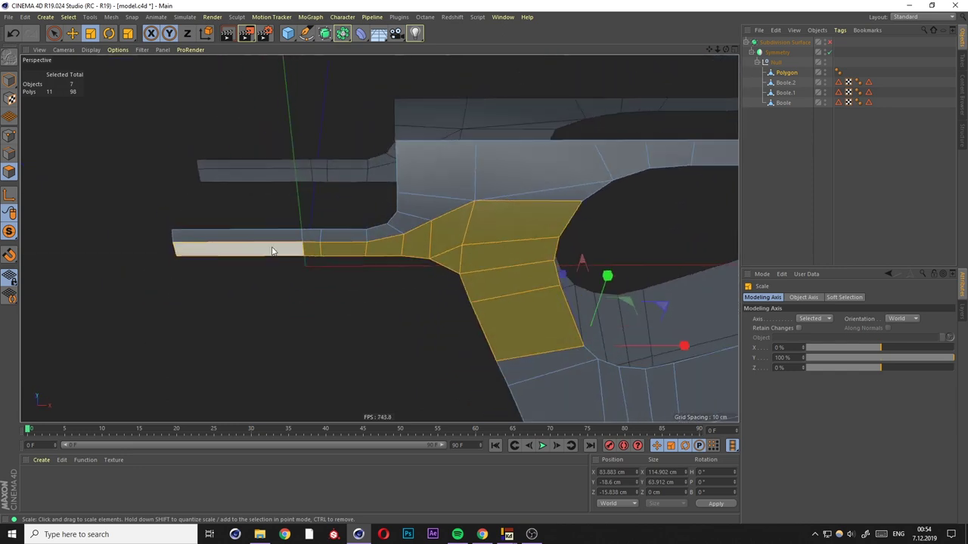
Narrow the selection to the thin strip's polygons and bring up the front reference view.
{"action": "key", "text": "9"}
{"action": "left_click", "coordinate": [264, 241]}
{"action": "key", "text": "F5"}
{"action": "key", "text": "F1"}
{"action": "left_click_drag", "start_coordinate": [320, 276], "coordinate": [281, 266], "text": "alt"}
{"action": "key", "text": "F5"}
{"action": "key", "text": "F4"}
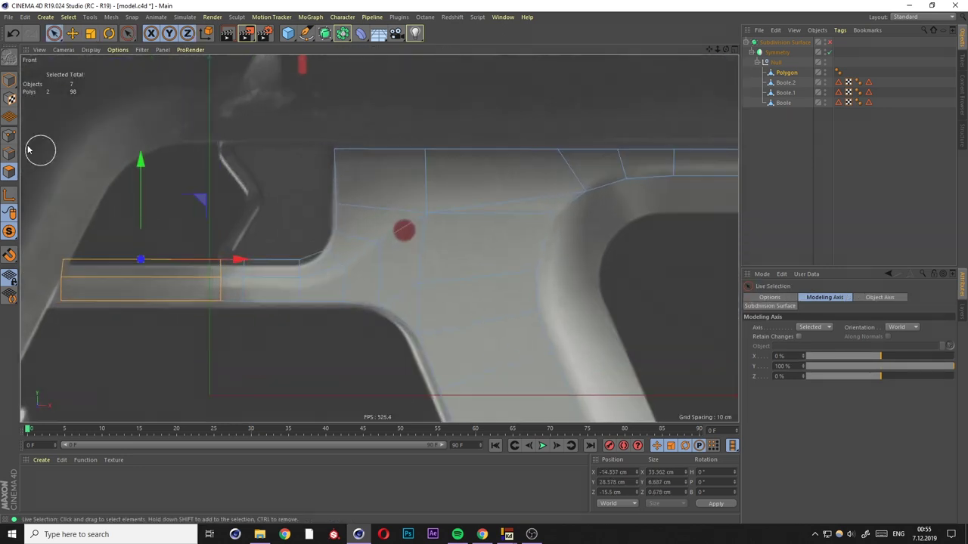
{"action": "middle_click_drag", "start_coordinate": [189, 200], "coordinate": [257, 189], "text": "alt"}
Box-select the strip's 12 points and align its corner point with the reference.
{"action": "left_click", "coordinate": [9, 140]}
{"action": "key", "text": "0"}
{"action": "left_click_drag", "start_coordinate": [121, 216], "coordinate": [312, 338]}
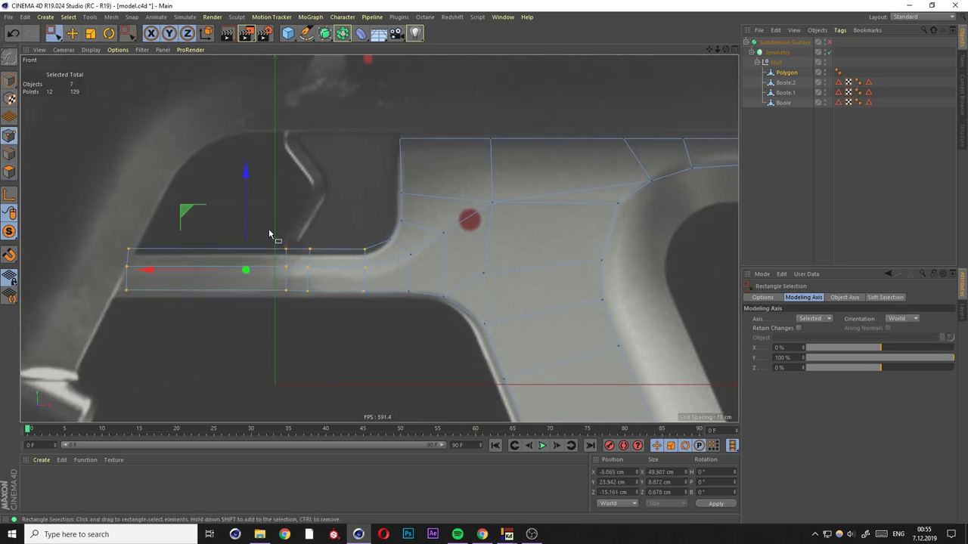
{"action": "left_click", "coordinate": [389, 240]}
{"action": "scroll", "coordinate": [388, 241], "scroll_direction": "up", "scroll_amount": 2}
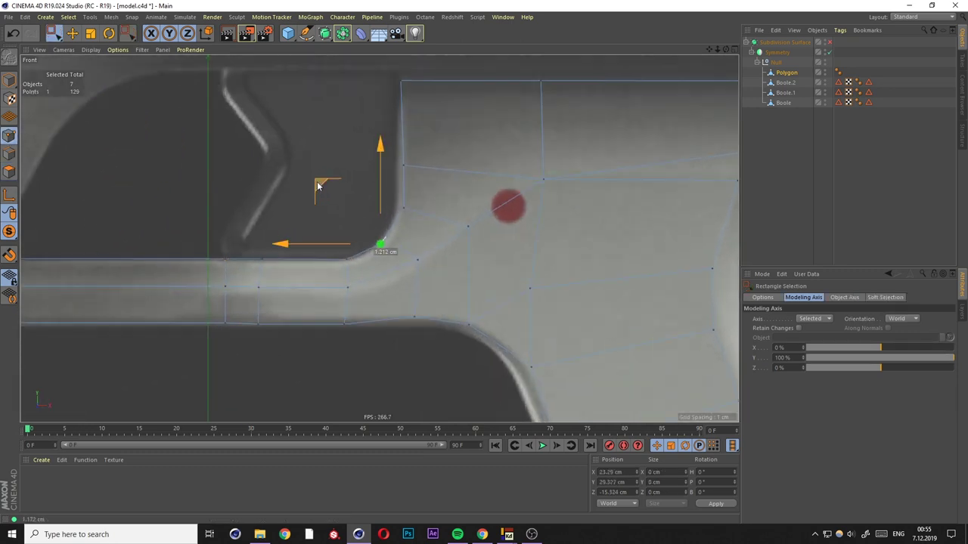
{"action": "middle_click_drag", "start_coordinate": [246, 250], "coordinate": [413, 261], "text": "alt"}
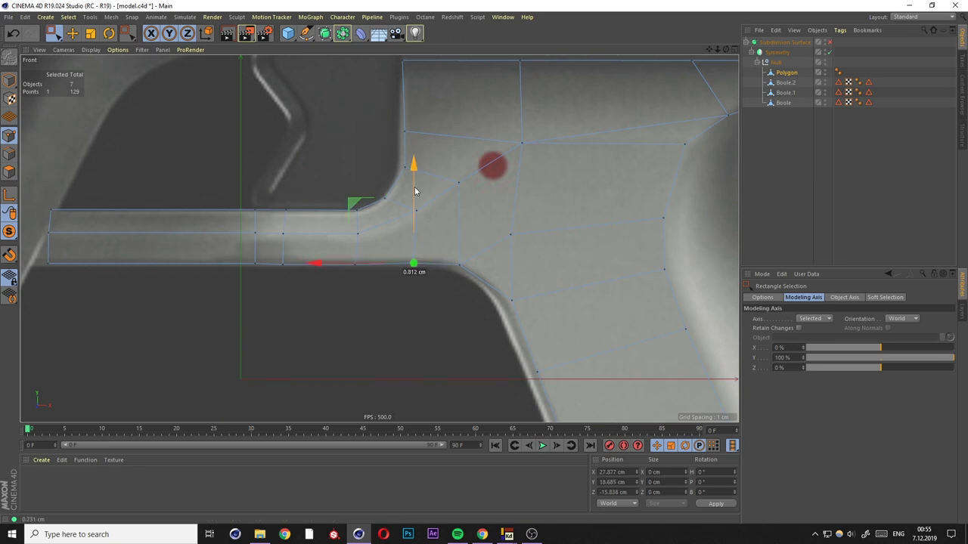
Move the strip's points along its length and select the three points at its end.
{"action": "middle_click", "coordinate": [408, 216]}
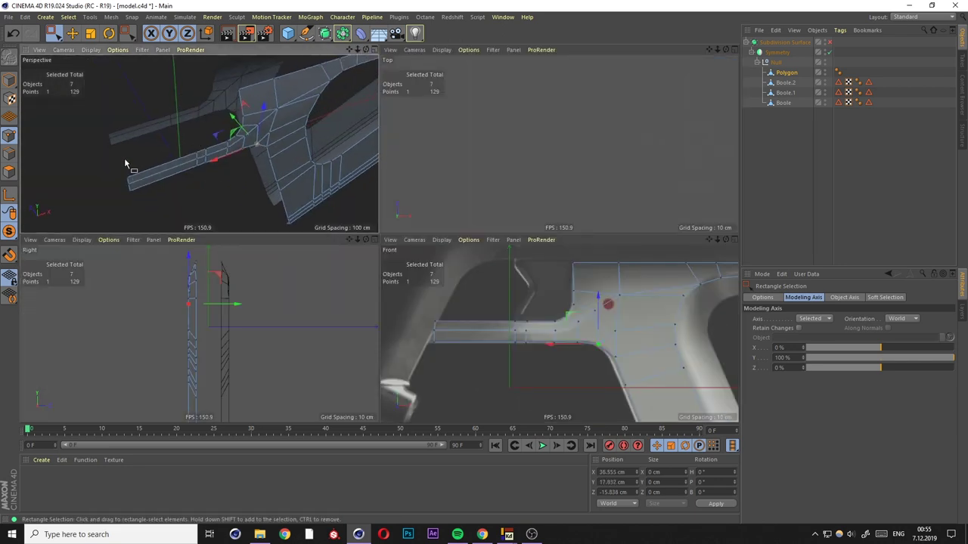
{"action": "middle_click", "coordinate": [187, 165]}
{"action": "left_click_drag", "start_coordinate": [260, 219], "coordinate": [279, 241]}
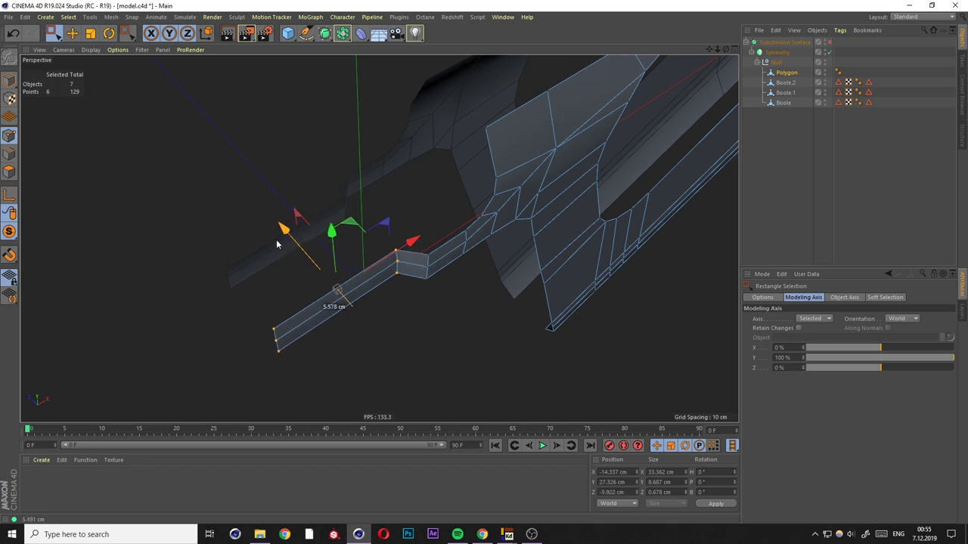
{"action": "mouse_move", "coordinate": [284, 354]}
{"action": "left_mouse_down"}
{"action": "mouse_move", "coordinate": [225, 273]}
{"action": "mouse_move", "coordinate": [294, 205]}
{"action": "left_mouse_up"}
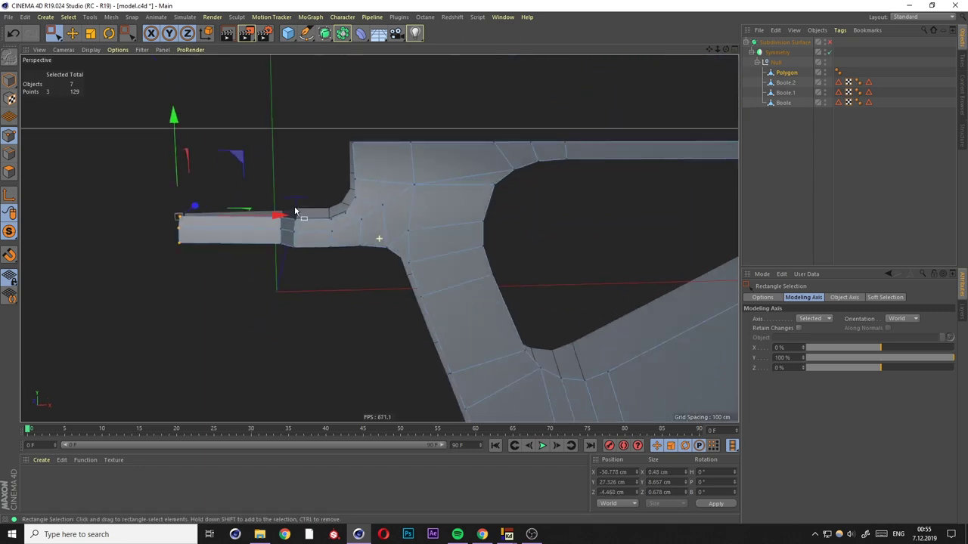
{"action": "middle_click", "coordinate": [558, 393]}
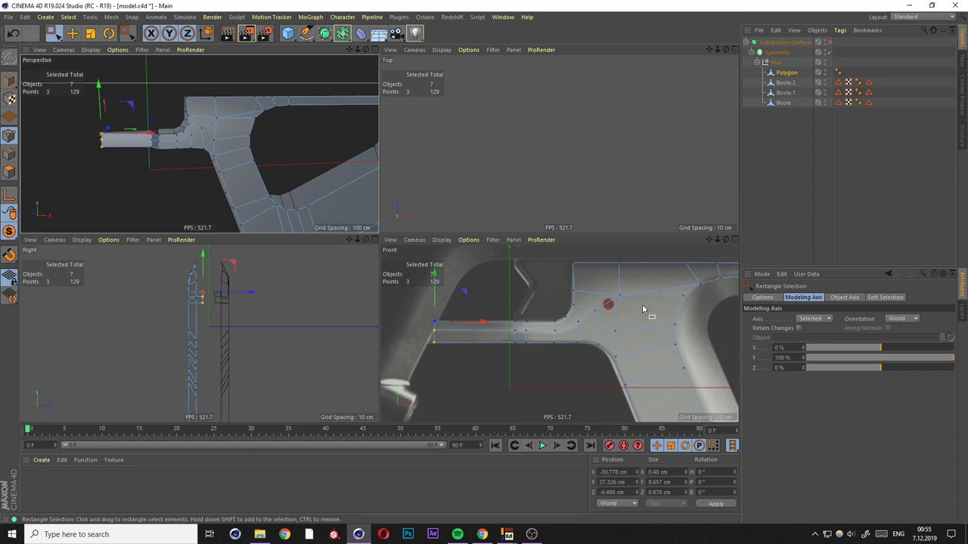
{"action": "middle_click", "coordinate": [642, 304]}
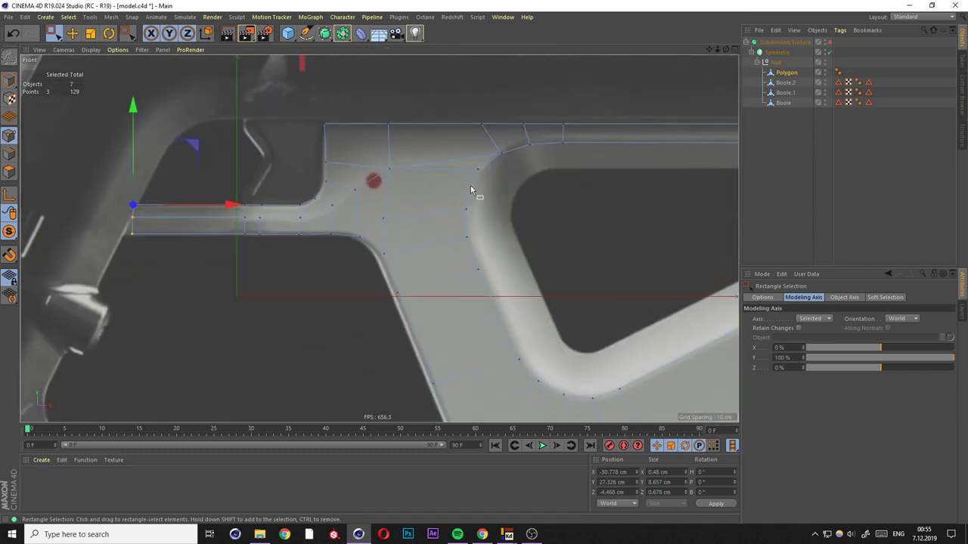
{"action": "mouse_move", "coordinate": [387, 141]}
{"action": "left_mouse_down", "text": "alt"}
{"action": "mouse_move", "coordinate": [335, 189]}
{"action": "mouse_move", "coordinate": [255, 174]}
{"action": "mouse_move", "coordinate": [298, 158]}
{"action": "mouse_move", "coordinate": [330, 195]}
{"action": "left_mouse_up", "text": "alt"}
Slide points and place a first cut across the face beside the cutout.
{"action": "key", "text": "F1"}
{"action": "mouse_move", "coordinate": [319, 201]}
{"action": "left_mouse_down", "text": "alt"}
{"action": "mouse_move", "coordinate": [432, 209]}
{"action": "mouse_move", "coordinate": [490, 199]}
{"action": "mouse_move", "coordinate": [287, 205]}
{"action": "mouse_move", "coordinate": [579, 194]}
{"action": "mouse_move", "coordinate": [469, 216]}
{"action": "mouse_move", "coordinate": [358, 202]}
{"action": "mouse_move", "coordinate": [466, 191]}
{"action": "mouse_move", "coordinate": [380, 191]}
{"action": "mouse_move", "coordinate": [388, 210]}
{"action": "mouse_move", "coordinate": [342, 214]}
{"action": "left_mouse_up", "text": "alt"}
{"action": "key", "text": "m"}
{"action": "key", "text": "o"}
{"action": "left_click", "coordinate": [384, 161]}
{"action": "key", "text": "m"}
{"action": "key", "text": "o"}
{"action": "mouse_move", "coordinate": [235, 204]}
{"action": "left_mouse_down", "text": "alt"}
{"action": "mouse_move", "coordinate": [453, 231]}
{"action": "mouse_move", "coordinate": [432, 277]}
{"action": "mouse_move", "coordinate": [433, 263]}
{"action": "mouse_move", "coordinate": [484, 257]}
{"action": "left_mouse_up", "text": "alt"}
Undo that cut and line-cut a support loop along the cutout's lower rim.
{"action": "key", "text": "ctrl+z"}
{"action": "key", "text": "k"}
{"action": "key", "text": "k"}
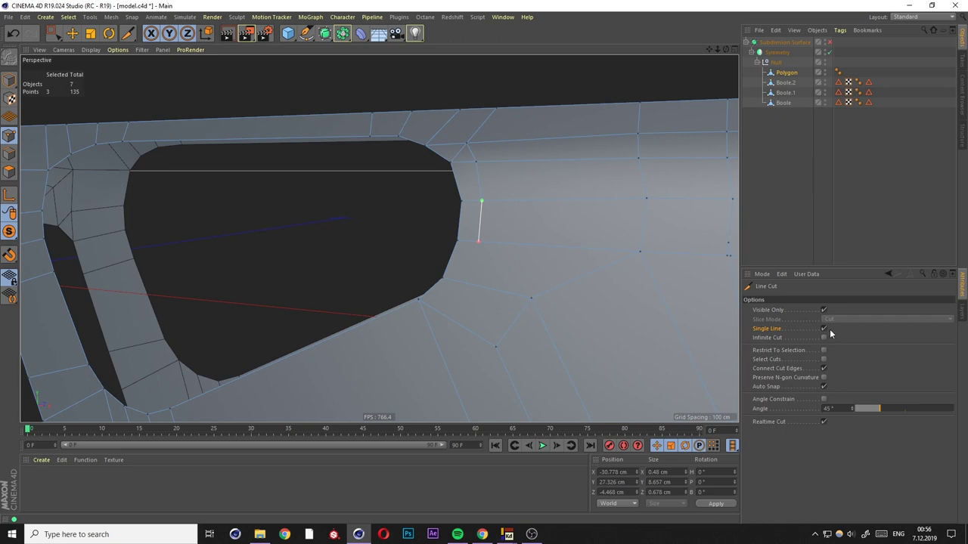
{"action": "left_click", "coordinate": [465, 283]}
{"action": "left_click_drag", "start_coordinate": [435, 318], "coordinate": [393, 308], "text": "alt"}
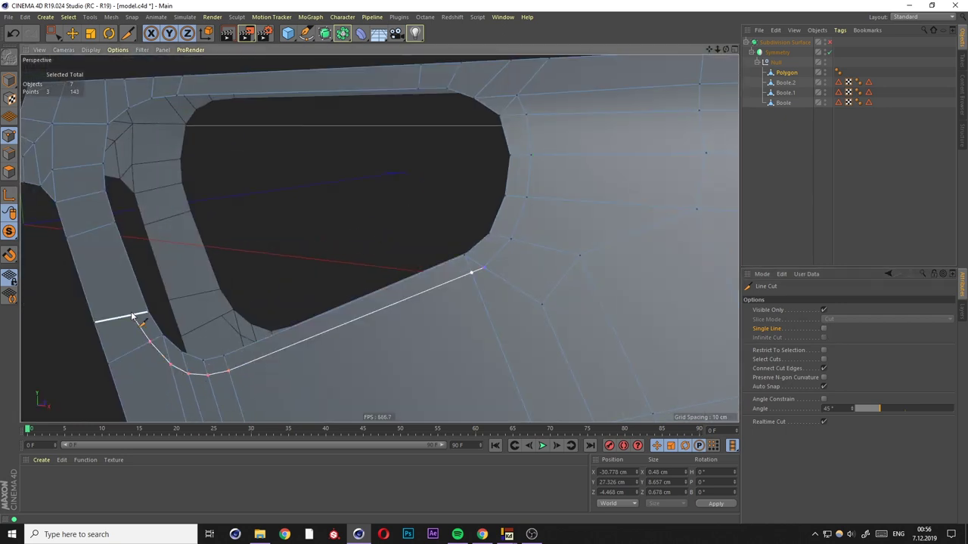
{"action": "left_click_drag", "start_coordinate": [92, 198], "coordinate": [429, 278], "text": "alt"}
{"action": "middle_click", "coordinate": [275, 239]}
{"action": "middle_click", "coordinate": [205, 147]}
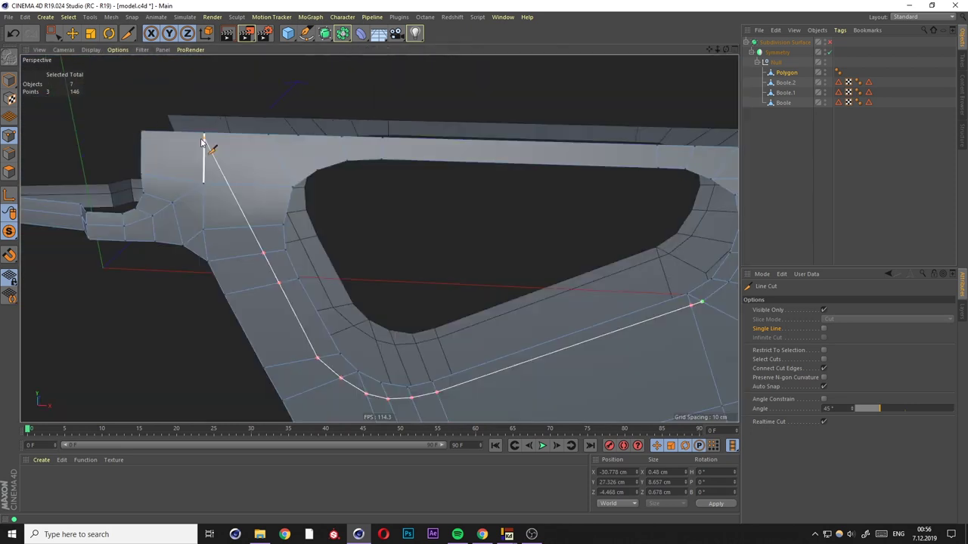
{"action": "left_click_drag", "start_coordinate": [205, 146], "coordinate": [275, 245], "text": "alt"}
{"action": "left_click", "coordinate": [372, 156]}
{"action": "left_click_drag", "start_coordinate": [373, 156], "coordinate": [435, 179], "text": "alt"}
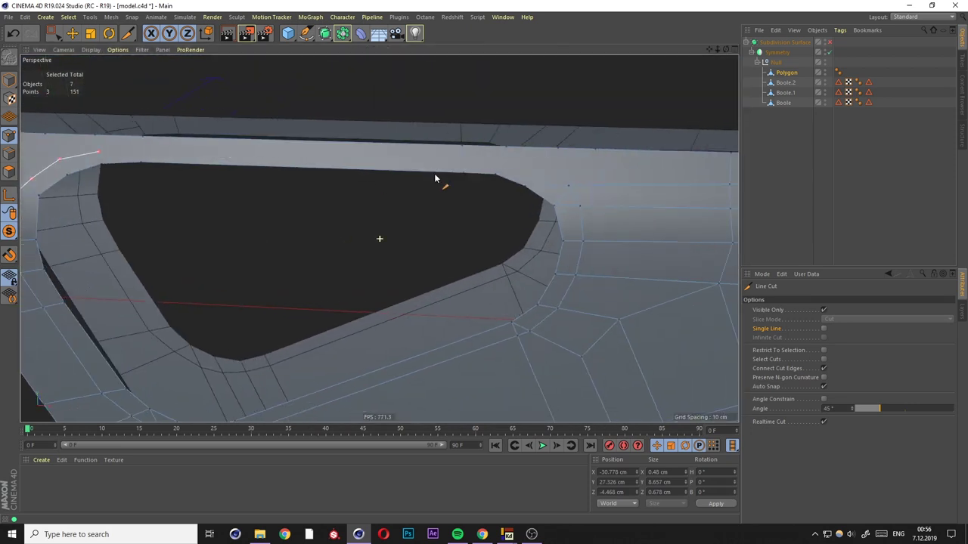
{"action": "key", "text": "e"}
Slide the stray point 100% onto its neighbour to weld it, then select the cutout's edge loop.
{"action": "left_click", "coordinate": [565, 199]}
{"action": "mouse_move", "coordinate": [565, 199]}
{"action": "left_mouse_down", "text": "alt"}
{"action": "mouse_move", "coordinate": [505, 161]}
{"action": "mouse_move", "coordinate": [512, 188]}
{"action": "left_mouse_up", "text": "alt"}
{"action": "scroll", "coordinate": [517, 206], "scroll_direction": "down", "scroll_amount": 3}
{"action": "key", "text": "m"}
{"action": "key", "text": "o"}
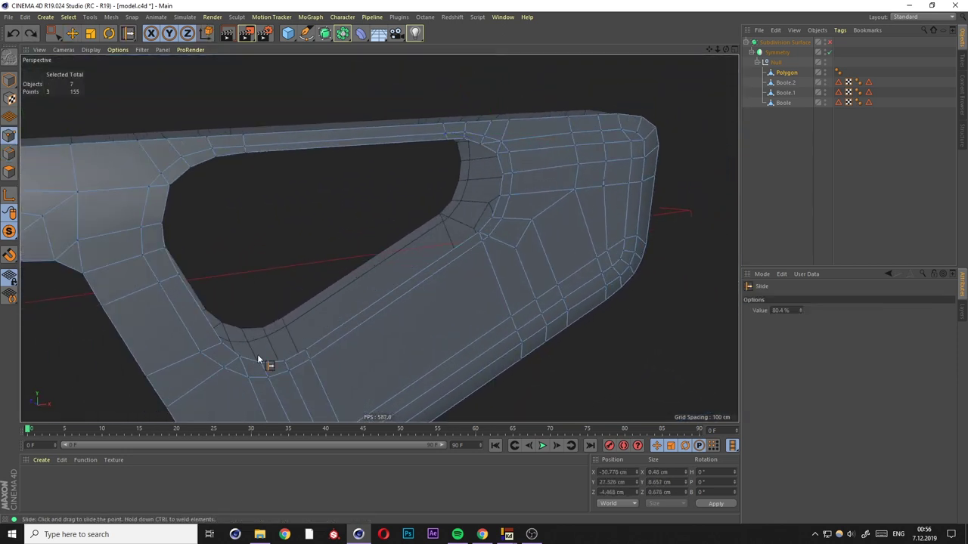
{"action": "mouse_move", "coordinate": [247, 380]}
{"action": "left_mouse_down", "text": "ctrl"}
{"action": "mouse_move", "coordinate": [235, 372]}
{"action": "mouse_move", "coordinate": [230, 278]}
{"action": "mouse_move", "coordinate": [201, 167]}
{"action": "mouse_move", "coordinate": [403, 201]}
{"action": "mouse_move", "coordinate": [361, 257]}
{"action": "left_mouse_up", "text": "ctrl"}
{"action": "scroll", "coordinate": [359, 216], "scroll_direction": "down", "scroll_amount": 5}
{"action": "left_click_drag", "start_coordinate": [358, 217], "coordinate": [393, 226], "text": "alt"}
Bring up the maximized Front reference view to compare the cutout loop with the reference hole.
{"action": "key", "text": "e"}
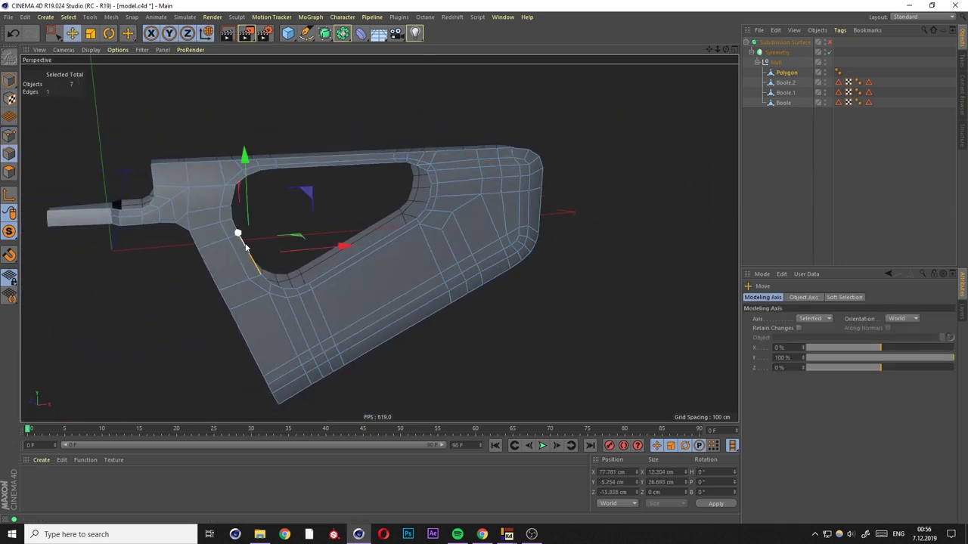
{"action": "key", "text": "F5"}
{"action": "scroll", "coordinate": [571, 303], "scroll_direction": "up", "scroll_amount": 3}
{"action": "scroll", "coordinate": [544, 356], "scroll_direction": "down", "scroll_amount": 1}
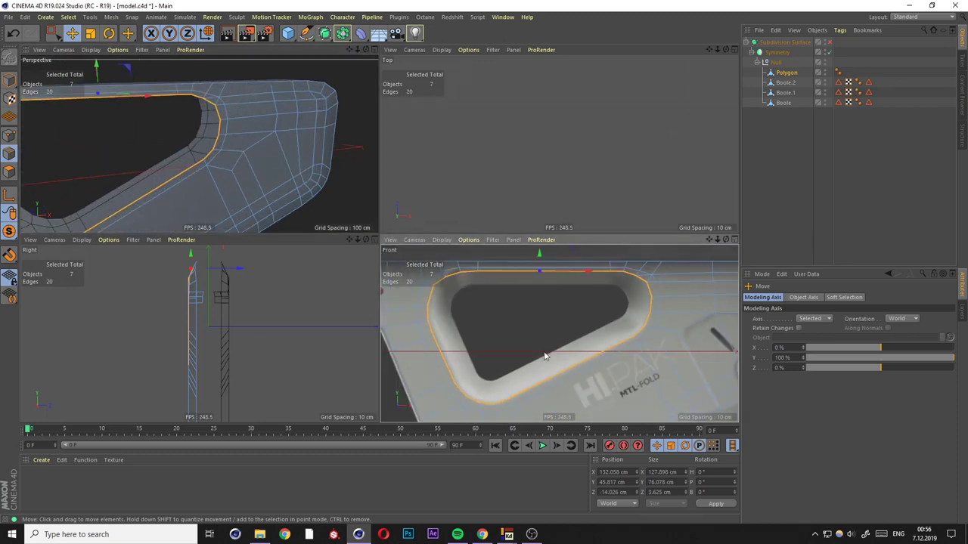
{"action": "scroll", "coordinate": [554, 348], "scroll_direction": "up", "scroll_amount": 3}
{"action": "scroll", "coordinate": [517, 307], "scroll_direction": "down", "scroll_amount": 2}
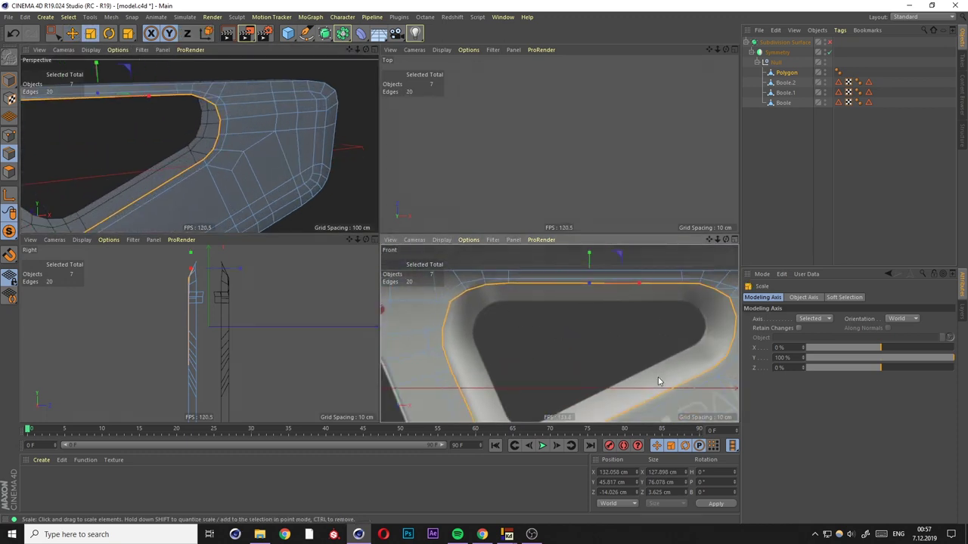
{"action": "scroll", "coordinate": [653, 379], "scroll_direction": "down", "scroll_amount": 2}
{"action": "key", "text": "F4"}
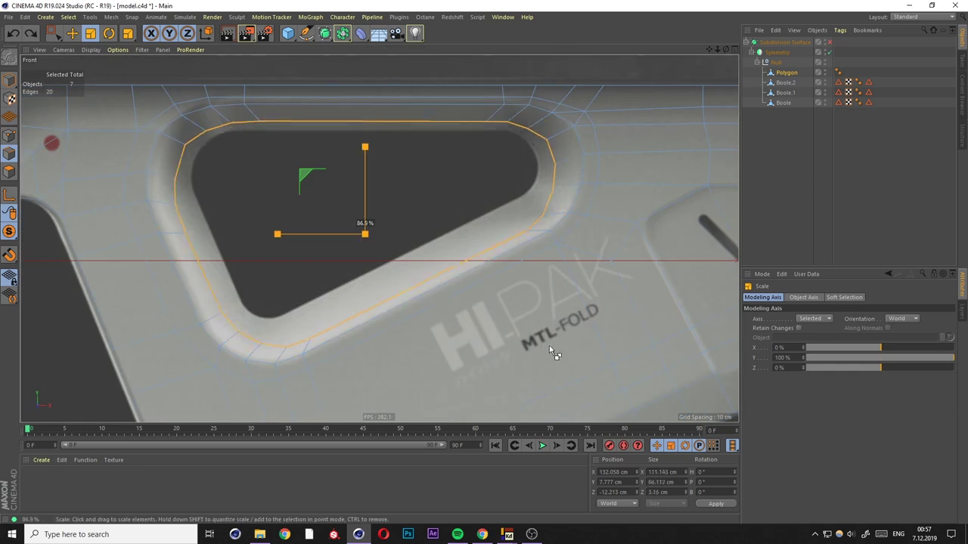
In point mode, nudge the cutout's corner point up about 0.6 cm and select its lower-left corner.
{"action": "left_click", "coordinate": [10, 135]}
{"action": "key", "text": "0"}
{"action": "scroll", "coordinate": [188, 176], "scroll_direction": "up", "scroll_amount": 2}
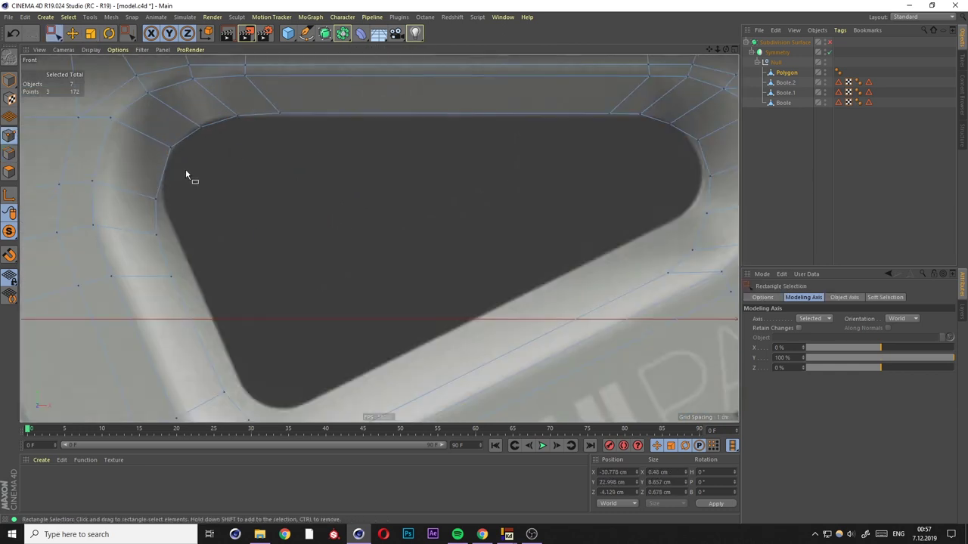
{"action": "left_click_drag", "start_coordinate": [96, 136], "coordinate": [147, 208]}
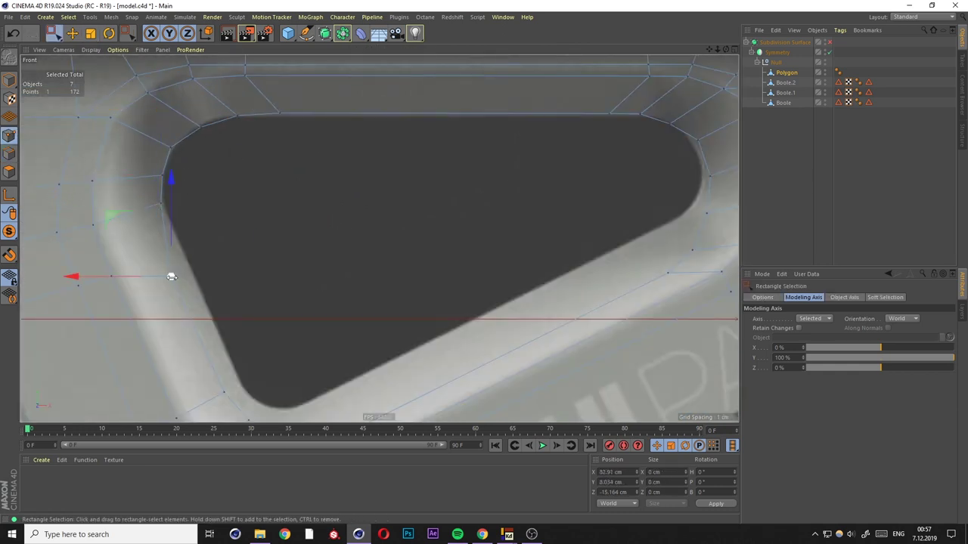
{"action": "middle_click_drag", "start_coordinate": [117, 184], "coordinate": [114, 96], "text": "alt"}
{"action": "left_click", "coordinate": [235, 309]}
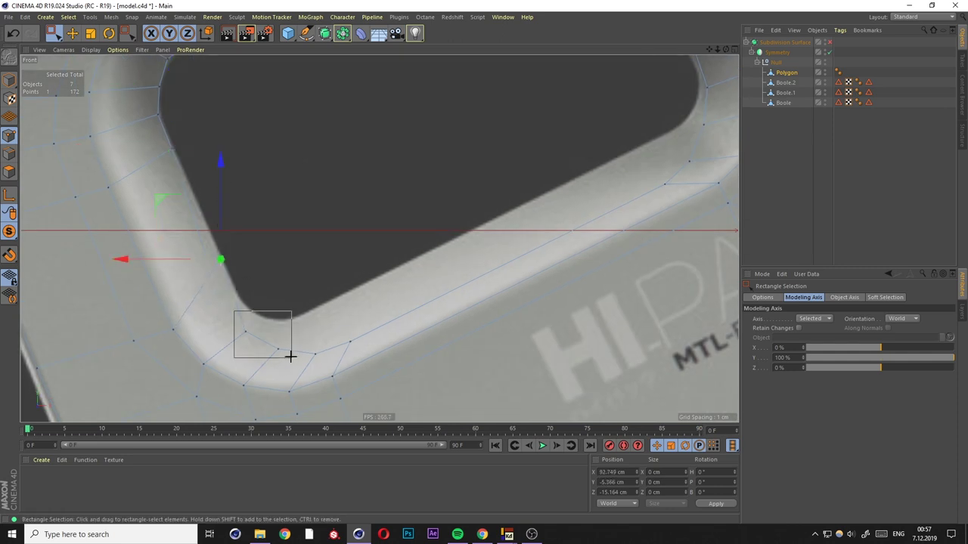
Select points on the cutout's rounded corners and nudge one up and left.
{"action": "left_click", "coordinate": [292, 329]}
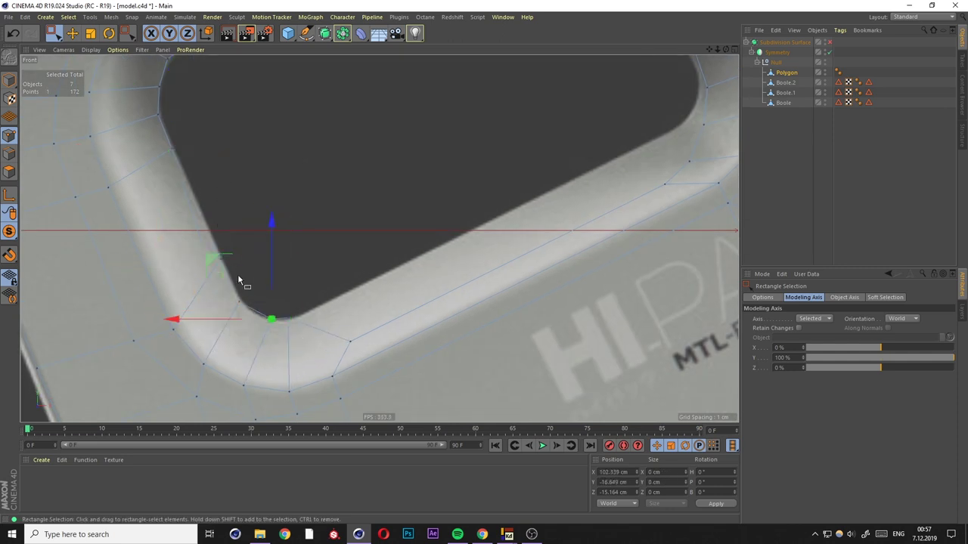
{"action": "scroll", "coordinate": [263, 279], "scroll_direction": "up", "scroll_amount": 2}
{"action": "left_click_drag", "start_coordinate": [262, 279], "coordinate": [309, 335]}
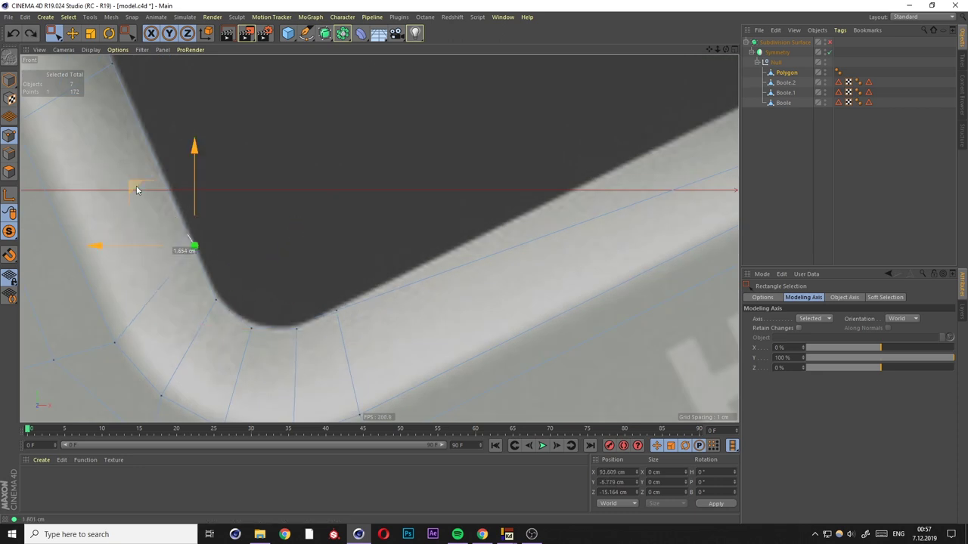
{"action": "scroll", "coordinate": [440, 223], "scroll_direction": "up", "scroll_amount": 3}
{"action": "scroll", "coordinate": [373, 260], "scroll_direction": "down", "scroll_amount": 3}
{"action": "scroll", "coordinate": [353, 177], "scroll_direction": "down", "scroll_amount": 2}
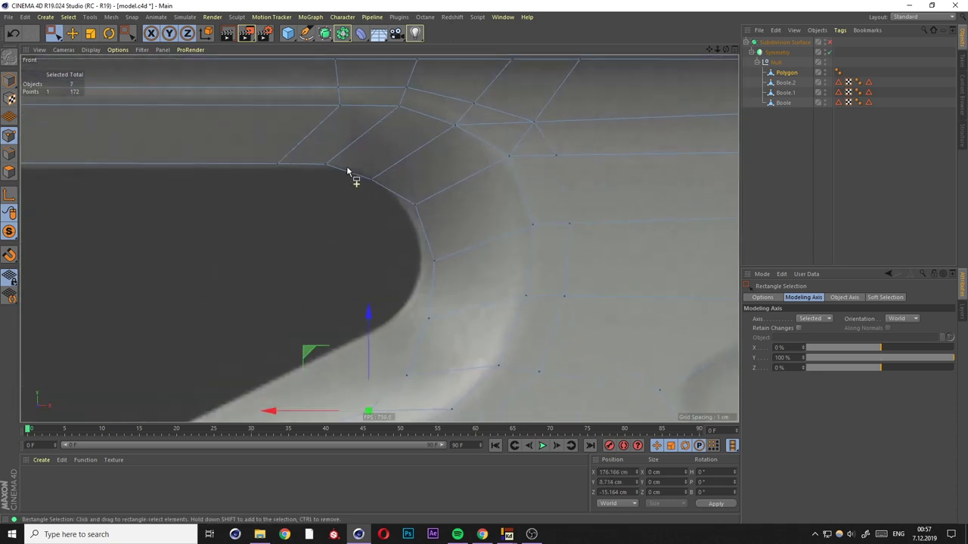
{"action": "middle_click_drag", "start_coordinate": [353, 177], "coordinate": [287, 91], "text": "alt"}
{"action": "left_click_drag", "start_coordinate": [288, 91], "coordinate": [409, 184]}
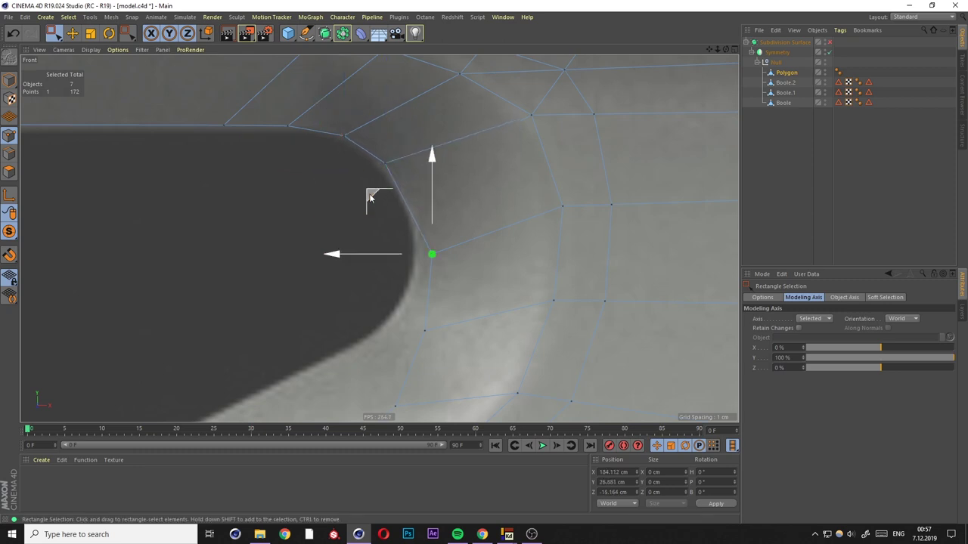
Move a lower corner point down-left to follow the reference hole's outline.
{"action": "left_click_drag", "start_coordinate": [391, 263], "coordinate": [438, 345]}
{"action": "scroll", "coordinate": [428, 333], "scroll_direction": "up", "scroll_amount": 3}
{"action": "scroll", "coordinate": [416, 316], "scroll_direction": "down", "scroll_amount": 2}
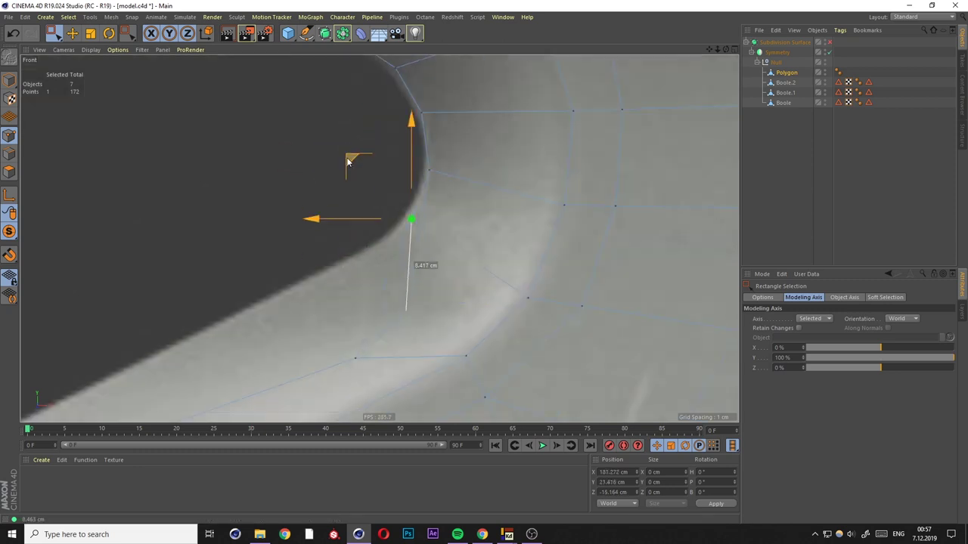
{"action": "left_click_drag", "start_coordinate": [348, 162], "coordinate": [350, 295]}
{"action": "scroll", "coordinate": [305, 181], "scroll_direction": "down", "scroll_amount": 3}
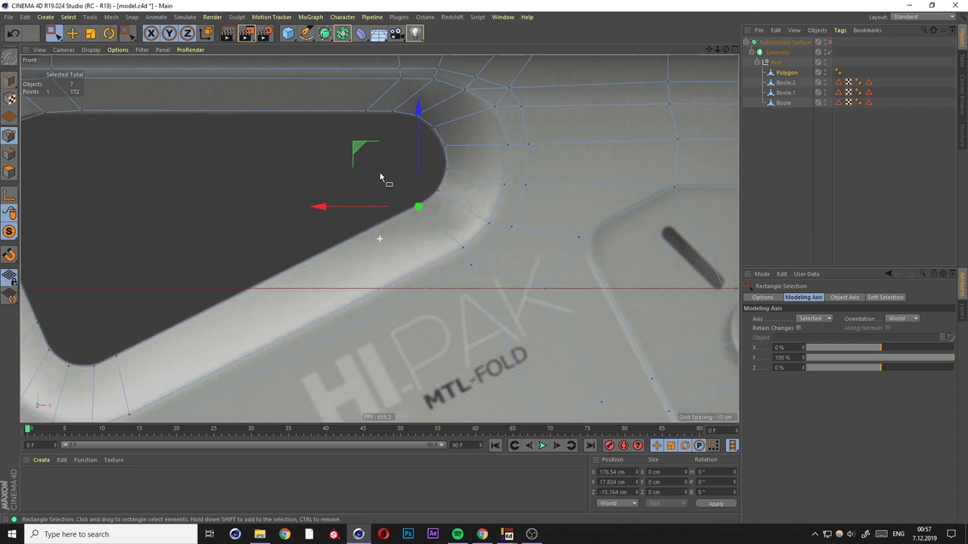
{"action": "scroll", "coordinate": [296, 232], "scroll_direction": "up", "scroll_amount": 3}
{"action": "scroll", "coordinate": [190, 130], "scroll_direction": "up", "scroll_amount": 2}
Select points along the cutout's top-left corner and top edge for adjustment.
{"action": "left_click_drag", "start_coordinate": [219, 201], "coordinate": [151, 156]}
{"action": "scroll", "coordinate": [161, 219], "scroll_direction": "up", "scroll_amount": 2}
{"action": "left_click", "coordinate": [161, 219]}
{"action": "scroll", "coordinate": [282, 177], "scroll_direction": "down", "scroll_amount": 3}
{"action": "scroll", "coordinate": [282, 177], "scroll_direction": "up", "scroll_amount": 3}
{"action": "left_click", "coordinate": [281, 183]}
{"action": "scroll", "coordinate": [208, 192], "scroll_direction": "down", "scroll_amount": 1}
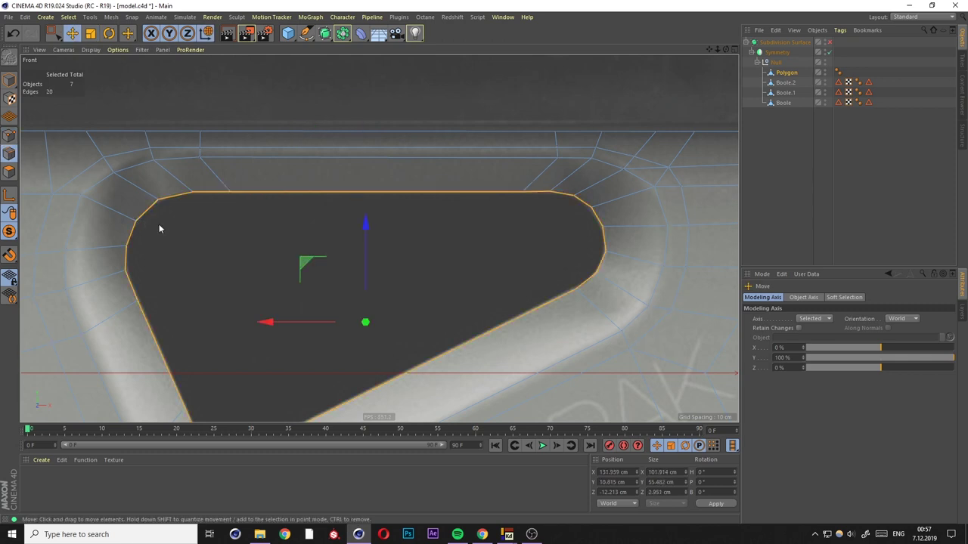
Slide the cutout's edge loop along X and flatten it to zero depth.
{"action": "key", "text": "F1"}
{"action": "mouse_move", "coordinate": [387, 170]}
{"action": "left_mouse_down", "text": "alt"}
{"action": "mouse_move", "coordinate": [425, 152]}
{"action": "mouse_move", "coordinate": [317, 200]}
{"action": "left_mouse_up", "text": "alt"}
{"action": "mouse_move", "coordinate": [151, 216]}
{"action": "left_mouse_down"}
{"action": "mouse_move", "coordinate": [141, 215]}
{"action": "mouse_move", "coordinate": [374, 230]}
{"action": "left_mouse_up"}
{"action": "middle_click", "coordinate": [374, 231]}
{"action": "middle_click", "coordinate": [278, 111]}
{"action": "mouse_move", "coordinate": [286, 229]}
{"action": "left_mouse_down", "text": "alt"}
{"action": "mouse_move", "coordinate": [218, 138]}
{"action": "mouse_move", "coordinate": [202, 142]}
{"action": "mouse_move", "coordinate": [438, 356]}
{"action": "left_mouse_up", "text": "alt"}
{"action": "key", "text": "Return"}
{"action": "mouse_move", "coordinate": [368, 177]}
{"action": "left_mouse_down", "text": "alt"}
{"action": "mouse_move", "coordinate": [277, 175]}
{"action": "mouse_move", "coordinate": [279, 195]}
{"action": "mouse_move", "coordinate": [322, 223]}
{"action": "mouse_move", "coordinate": [404, 200]}
{"action": "mouse_move", "coordinate": [428, 239]}
{"action": "left_mouse_up", "text": "alt"}
Check the flattened loop against the reference hole in the Front view, then orbit to three-quarters.
{"action": "key", "text": "F4"}
{"action": "scroll", "coordinate": [371, 275], "scroll_direction": "up", "scroll_amount": 4}
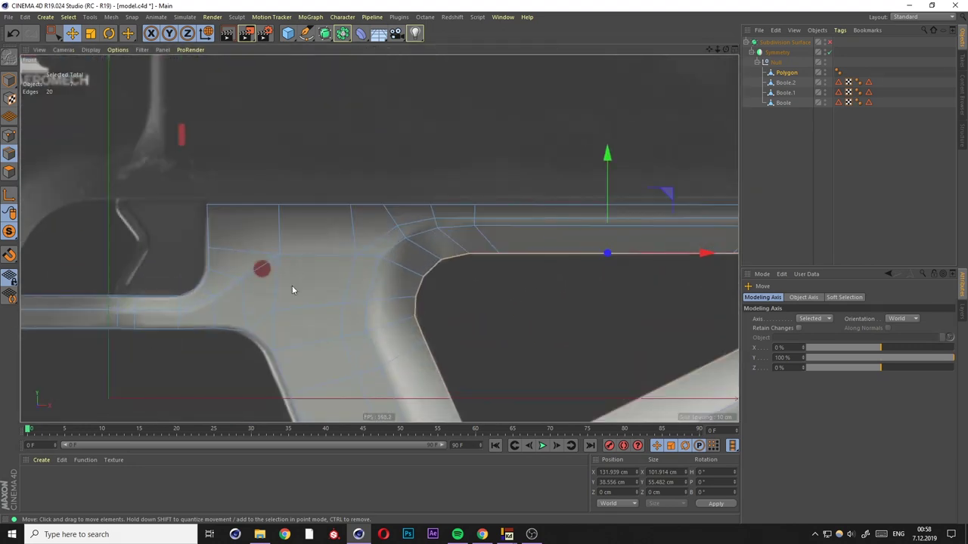
{"action": "middle_click_drag", "start_coordinate": [338, 283], "coordinate": [323, 275], "text": "alt"}
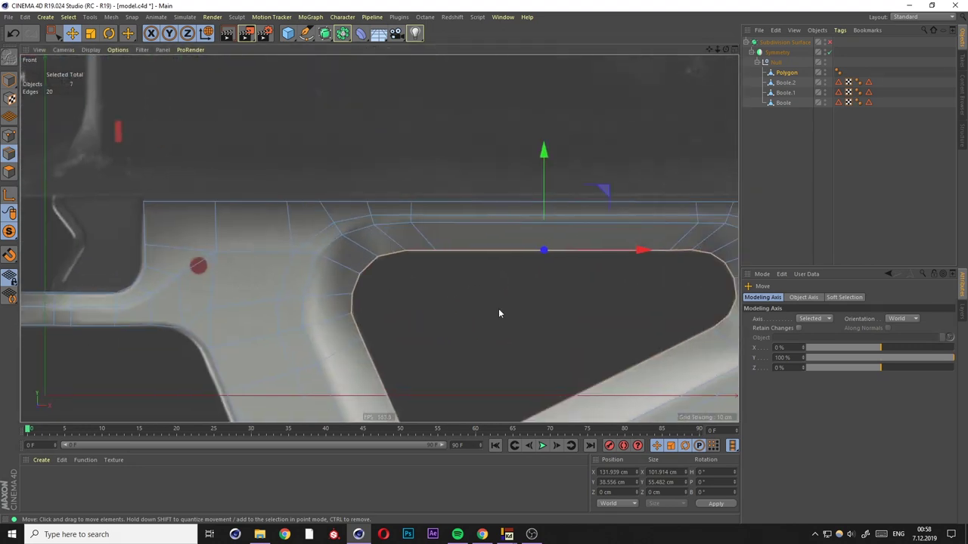
{"action": "scroll", "coordinate": [499, 313], "scroll_direction": "down", "scroll_amount": 5}
{"action": "middle_click_drag", "start_coordinate": [518, 316], "coordinate": [395, 272], "text": "alt"}
{"action": "key", "text": "F5"}
{"action": "key", "text": "F1"}
{"action": "key", "text": "F5"}
{"action": "middle_click", "coordinate": [461, 288]}
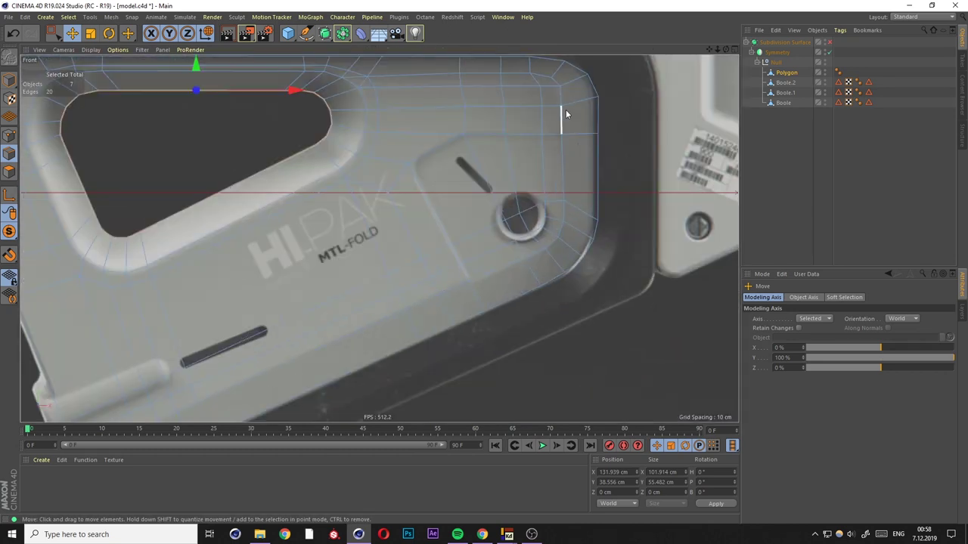
{"action": "scroll", "coordinate": [493, 118], "scroll_direction": "up", "scroll_amount": 2}
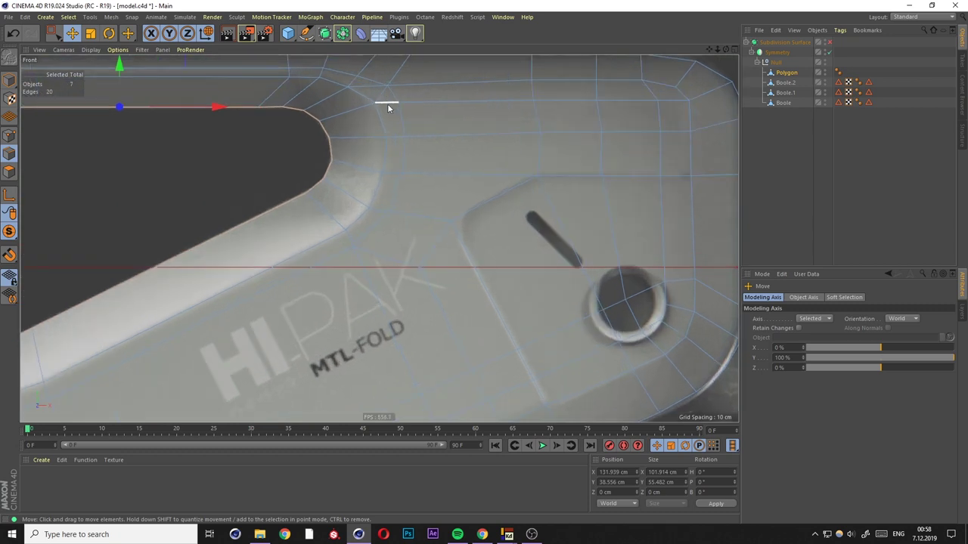
{"action": "scroll", "coordinate": [382, 144], "scroll_direction": "down", "scroll_amount": 4}
{"action": "key", "text": "F1"}
{"action": "mouse_move", "coordinate": [378, 180]}
{"action": "left_mouse_down", "text": "alt"}
{"action": "mouse_move", "coordinate": [430, 205]}
{"action": "mouse_move", "coordinate": [407, 245]}
{"action": "left_mouse_up", "text": "alt"}
{"action": "scroll", "coordinate": [407, 244], "scroll_direction": "up", "scroll_amount": 3}
Toggle subdivision smoothing on and off to inspect the cage around the cutout.
{"action": "key", "text": "k"}
{"action": "key", "text": "l"}
{"action": "key", "text": "q"}
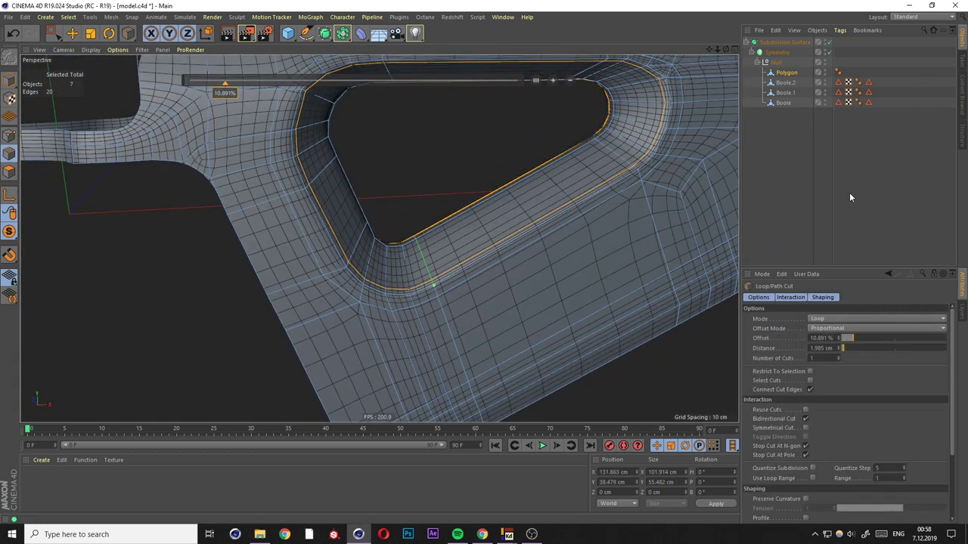
{"action": "scroll", "coordinate": [491, 240], "scroll_direction": "up", "scroll_amount": 2}
{"action": "key", "text": "q"}
{"action": "scroll", "coordinate": [405, 347], "scroll_direction": "up", "scroll_amount": 2}
{"action": "scroll", "coordinate": [402, 280], "scroll_direction": "up", "scroll_amount": 2}
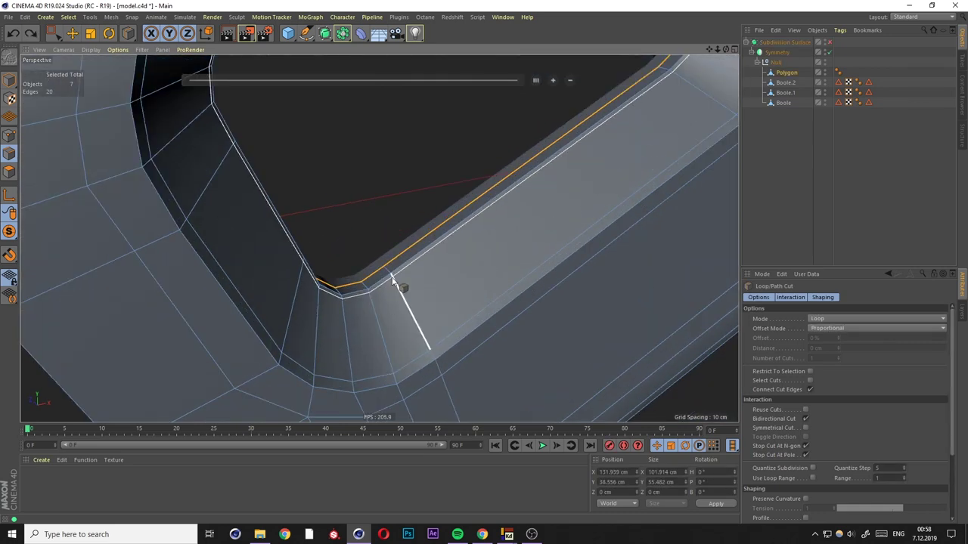
{"action": "key", "text": "q"}
{"action": "scroll", "coordinate": [457, 221], "scroll_direction": "down", "scroll_amount": 3}
{"action": "mouse_move", "coordinate": [416, 209]}
{"action": "left_mouse_down", "text": "alt"}
{"action": "mouse_move", "coordinate": [309, 214]}
{"action": "mouse_move", "coordinate": [394, 234]}
{"action": "mouse_move", "coordinate": [325, 227]}
{"action": "left_mouse_up", "text": "alt"}
{"action": "scroll", "coordinate": [393, 234], "scroll_direction": "up", "scroll_amount": 2}
{"action": "scroll", "coordinate": [384, 243], "scroll_direction": "down", "scroll_amount": 3}
{"action": "key", "text": "q"}
Insert a support edge loop along the cutout's rim with Loop/Path Cut.
{"action": "left_click", "coordinate": [363, 227]}
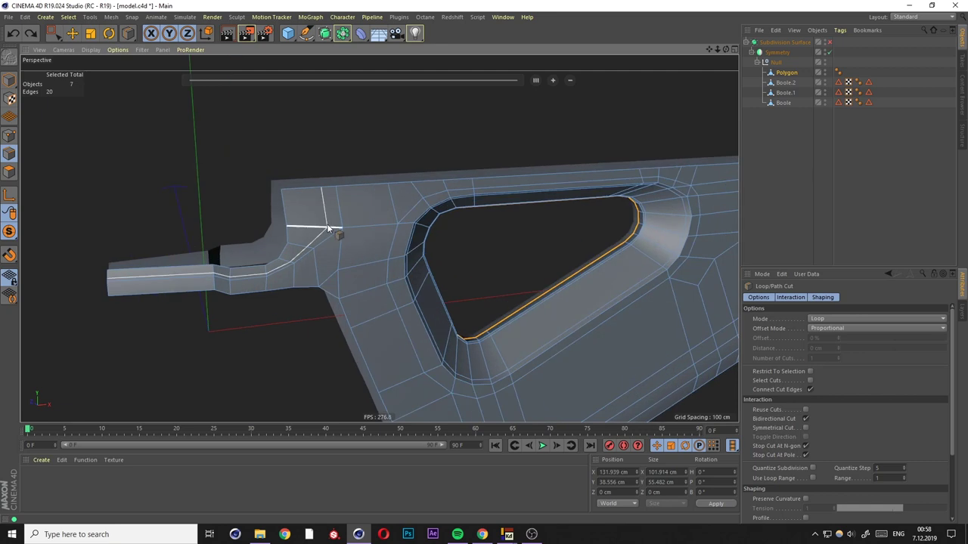
{"action": "scroll", "coordinate": [327, 232], "scroll_direction": "up", "scroll_amount": 2}
{"action": "scroll", "coordinate": [342, 247], "scroll_direction": "up", "scroll_amount": 1}
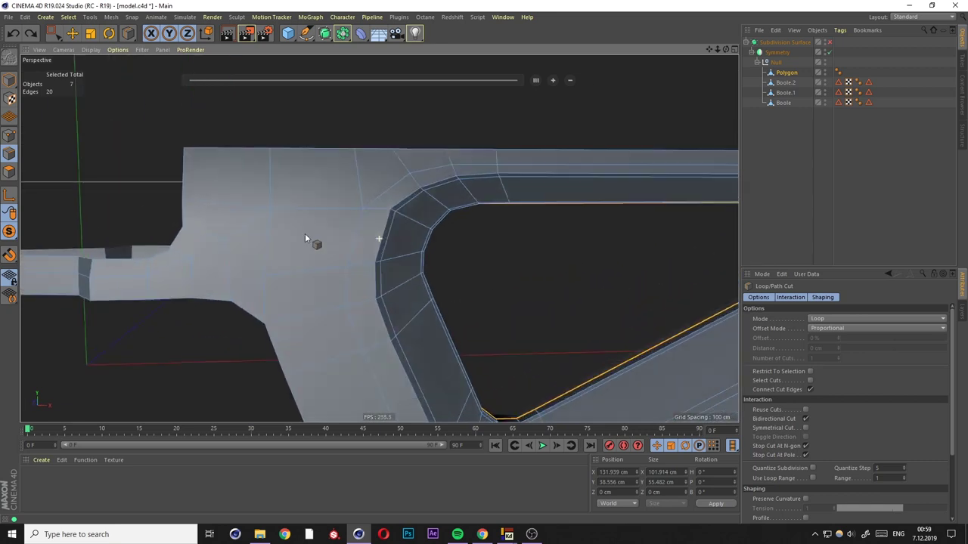
{"action": "key", "text": "k"}
{"action": "key", "text": "k"}
{"action": "mouse_move", "coordinate": [307, 240]}
{"action": "left_mouse_down", "text": "alt"}
{"action": "mouse_move", "coordinate": [352, 221]}
{"action": "mouse_move", "coordinate": [378, 237]}
{"action": "mouse_move", "coordinate": [368, 217]}
{"action": "mouse_move", "coordinate": [420, 215]}
{"action": "mouse_move", "coordinate": [444, 195]}
{"action": "left_mouse_up", "text": "alt"}
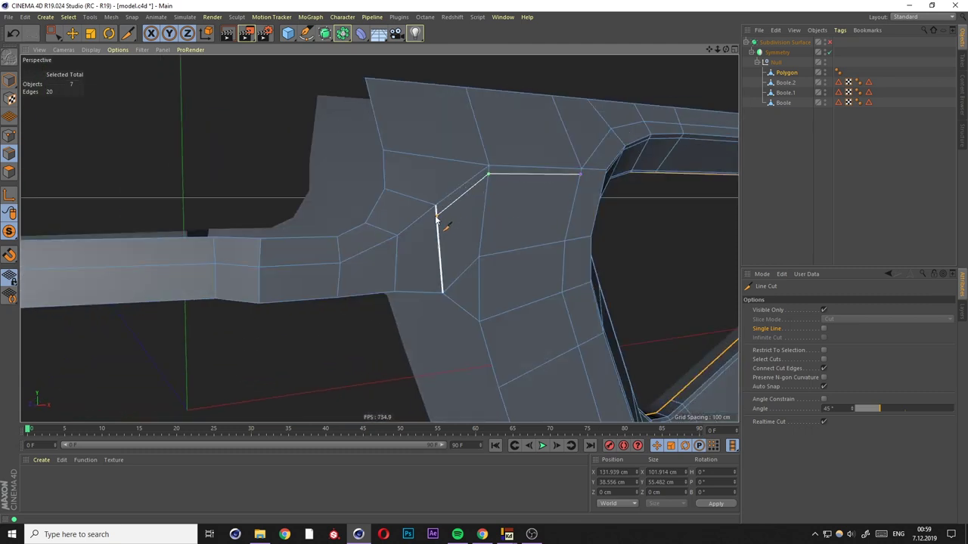
Finish a line cut across the junction beside the cutout and move the new edges along Z.
{"action": "left_click", "coordinate": [399, 229]}
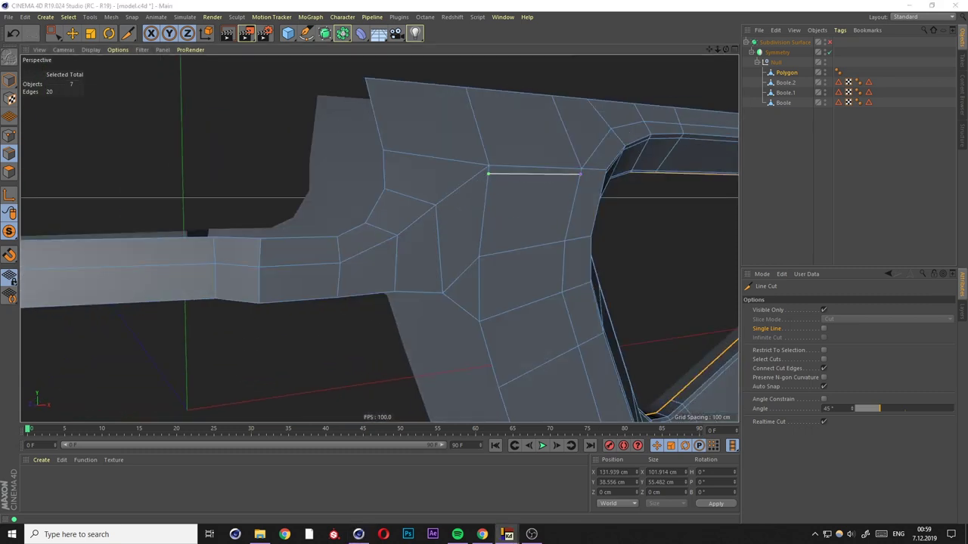
{"action": "left_click_drag", "start_coordinate": [580, 174], "coordinate": [423, 255], "text": "alt"}
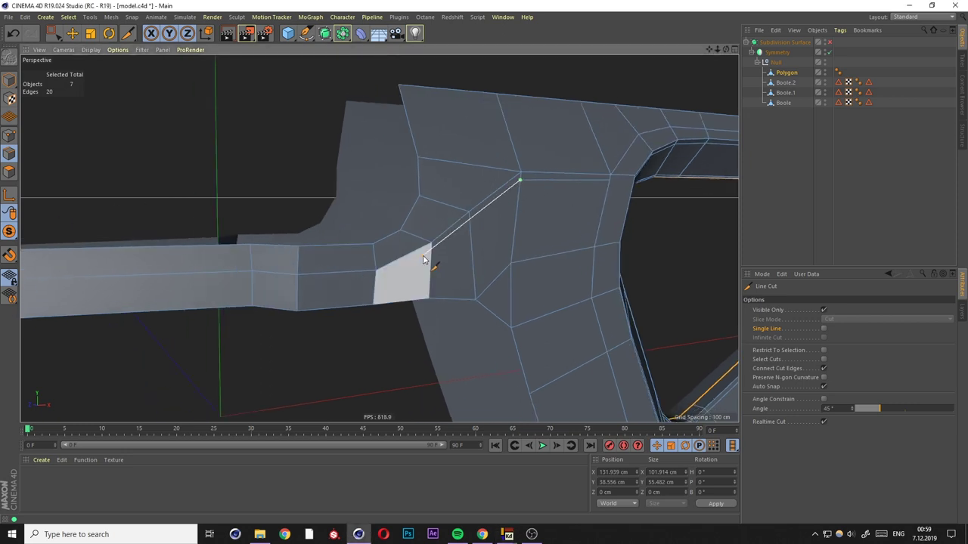
{"action": "left_click", "coordinate": [298, 284]}
{"action": "mouse_move", "coordinate": [297, 284]}
{"action": "left_mouse_down", "text": "alt"}
{"action": "mouse_move", "coordinate": [376, 241]}
{"action": "mouse_move", "coordinate": [508, 253]}
{"action": "mouse_move", "coordinate": [490, 261]}
{"action": "mouse_move", "coordinate": [558, 289]}
{"action": "mouse_move", "coordinate": [520, 302]}
{"action": "left_mouse_up", "text": "alt"}
{"action": "key", "text": "e"}
{"action": "left_click_drag", "start_coordinate": [391, 285], "coordinate": [358, 279]}
Slide a joint point along X and inspect the smoothed bend.
{"action": "left_click", "coordinate": [7, 136]}
{"action": "left_click", "coordinate": [529, 209]}
{"action": "left_click_drag", "start_coordinate": [551, 248], "coordinate": [506, 227], "text": "alt"}
{"action": "left_click_drag", "start_coordinate": [505, 214], "coordinate": [489, 213]}
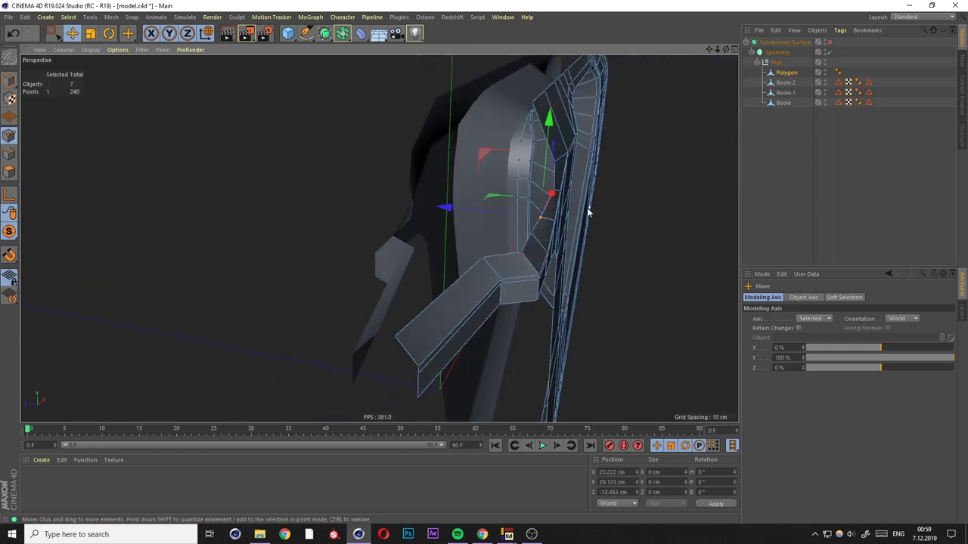
{"action": "scroll", "coordinate": [575, 208], "scroll_direction": "up", "scroll_amount": 3}
{"action": "scroll", "coordinate": [372, 199], "scroll_direction": "down", "scroll_amount": 3}
{"action": "left_click_drag", "start_coordinate": [372, 200], "coordinate": [373, 231], "text": "alt"}
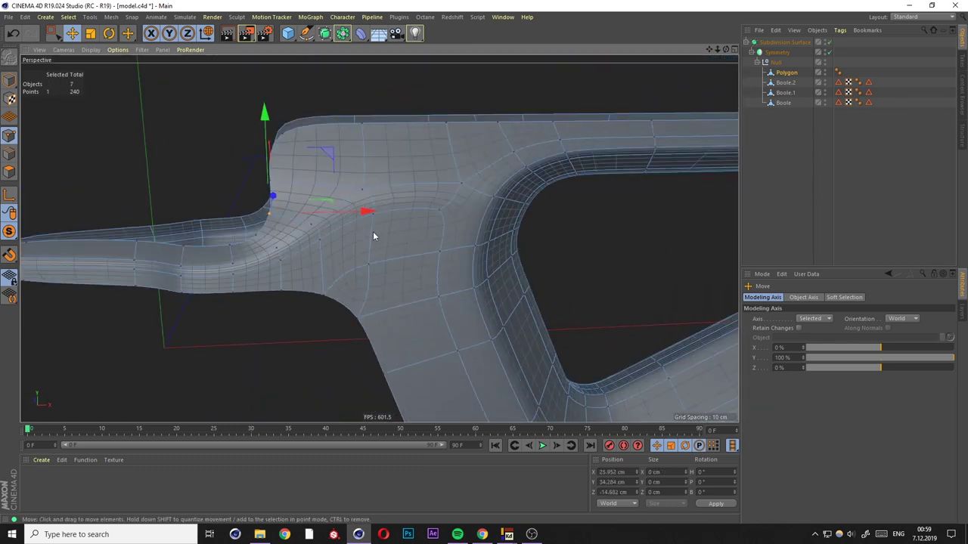
{"action": "scroll", "coordinate": [512, 290], "scroll_direction": "up", "scroll_amount": 3}
{"action": "scroll", "coordinate": [512, 290], "scroll_direction": "down", "scroll_amount": 3}
{"action": "left_click_drag", "start_coordinate": [378, 275], "coordinate": [384, 267], "text": "alt"}
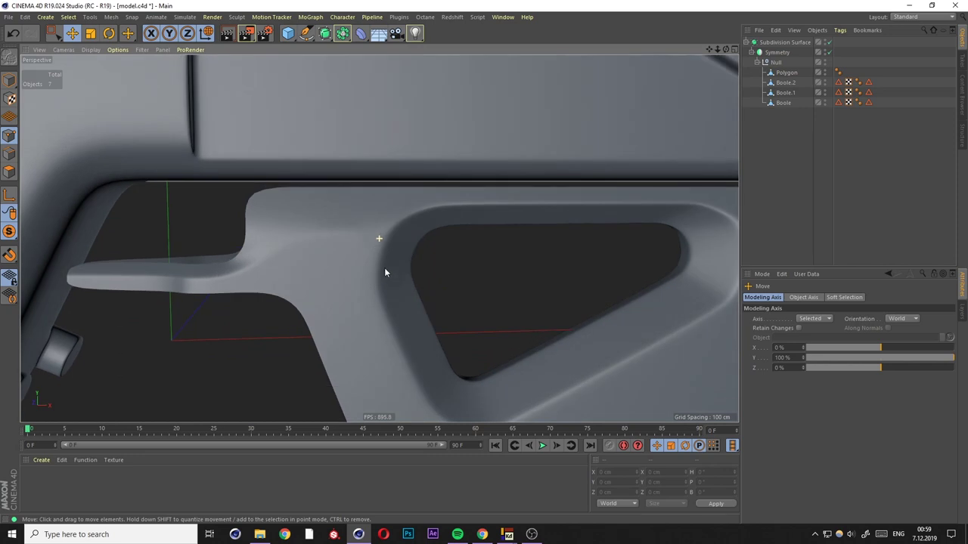
{"action": "scroll", "coordinate": [305, 249], "scroll_direction": "up", "scroll_amount": 2}
Move a point to smooth the bend where the narrow arm meets the frame.
{"action": "left_click", "coordinate": [365, 265]}
{"action": "left_click_drag", "start_coordinate": [304, 249], "coordinate": [457, 287], "text": "alt"}
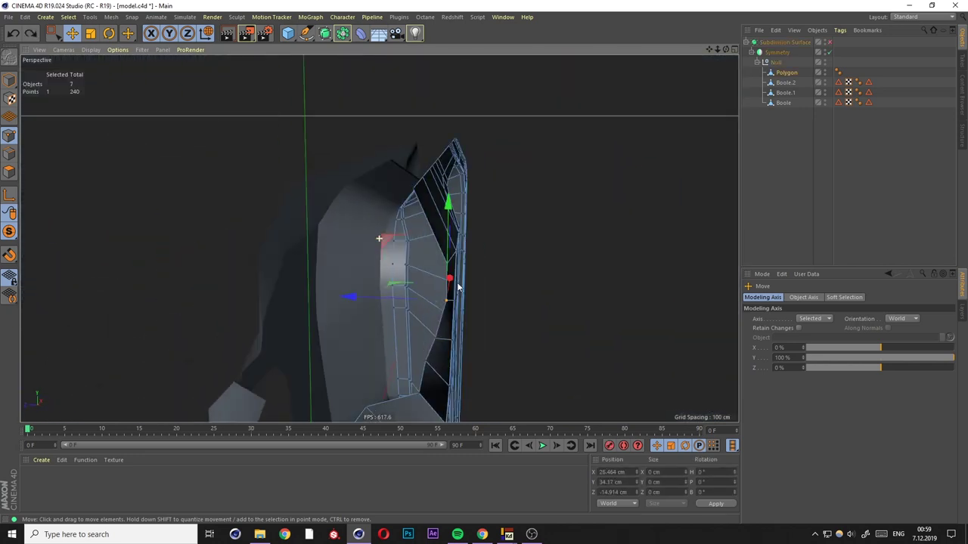
{"action": "mouse_move", "coordinate": [376, 271]}
{"action": "left_mouse_down"}
{"action": "mouse_move", "coordinate": [394, 271]}
{"action": "mouse_move", "coordinate": [397, 326]}
{"action": "left_mouse_up"}
{"action": "left_click", "coordinate": [648, 226]}
{"action": "scroll", "coordinate": [397, 237], "scroll_direction": "up", "scroll_amount": 3}
{"action": "mouse_move", "coordinate": [398, 237]}
{"action": "left_mouse_down", "text": "alt"}
{"action": "mouse_move", "coordinate": [333, 250]}
{"action": "mouse_move", "coordinate": [272, 238]}
{"action": "mouse_move", "coordinate": [293, 235]}
{"action": "mouse_move", "coordinate": [223, 235]}
{"action": "left_mouse_up", "text": "alt"}
{"action": "left_click", "coordinate": [293, 235]}
{"action": "scroll", "coordinate": [279, 237], "scroll_direction": "up", "scroll_amount": 3}
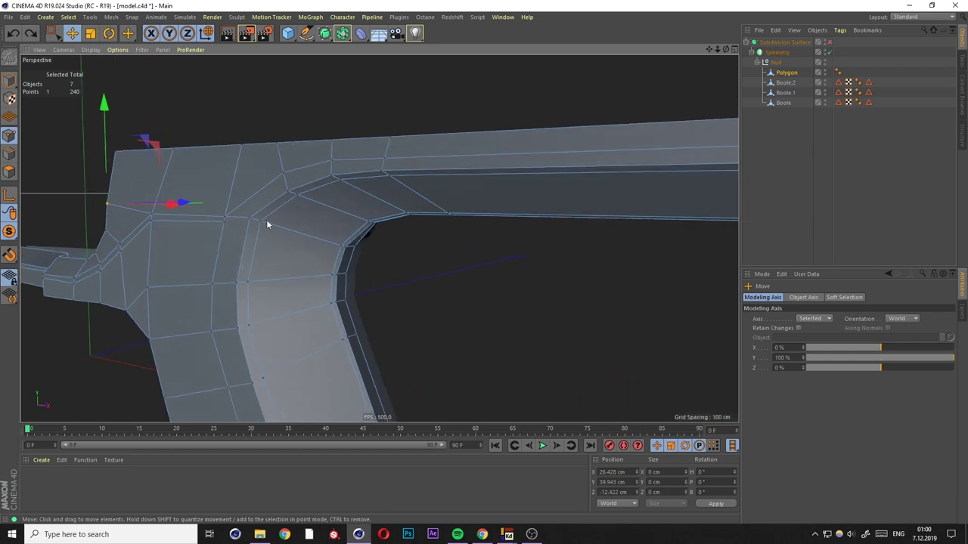
Add another line cut near the cutout's upper-left and check it with smoothing on and off.
{"action": "key", "text": "k"}
{"action": "key", "text": "k"}
{"action": "left_click", "coordinate": [335, 280]}
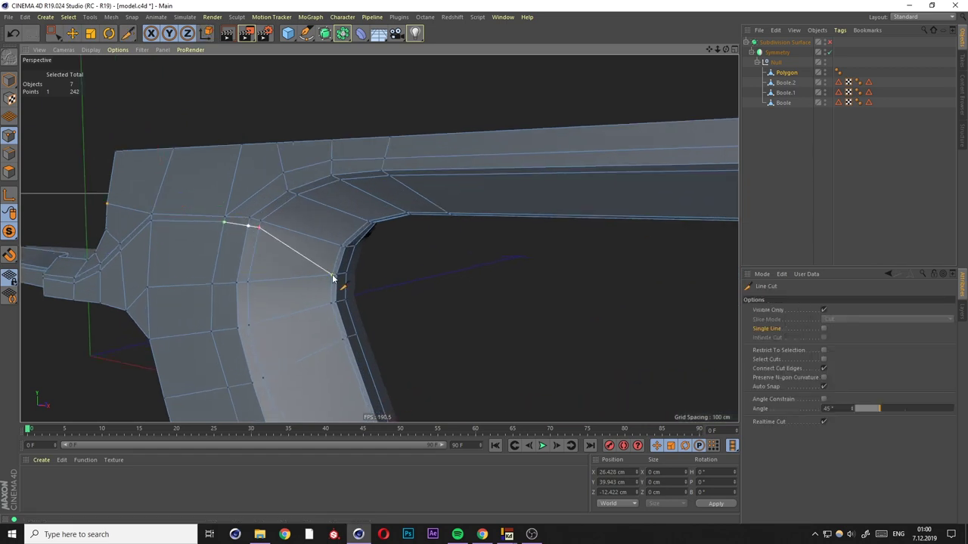
{"action": "key", "text": "Escape"}
{"action": "key", "text": "e"}
{"action": "key", "text": "q"}
{"action": "left_click", "coordinate": [816, 199]}
{"action": "mouse_move", "coordinate": [816, 199]}
{"action": "left_mouse_down", "text": "alt"}
{"action": "mouse_move", "coordinate": [341, 261]}
{"action": "mouse_move", "coordinate": [309, 240]}
{"action": "left_mouse_up", "text": "alt"}
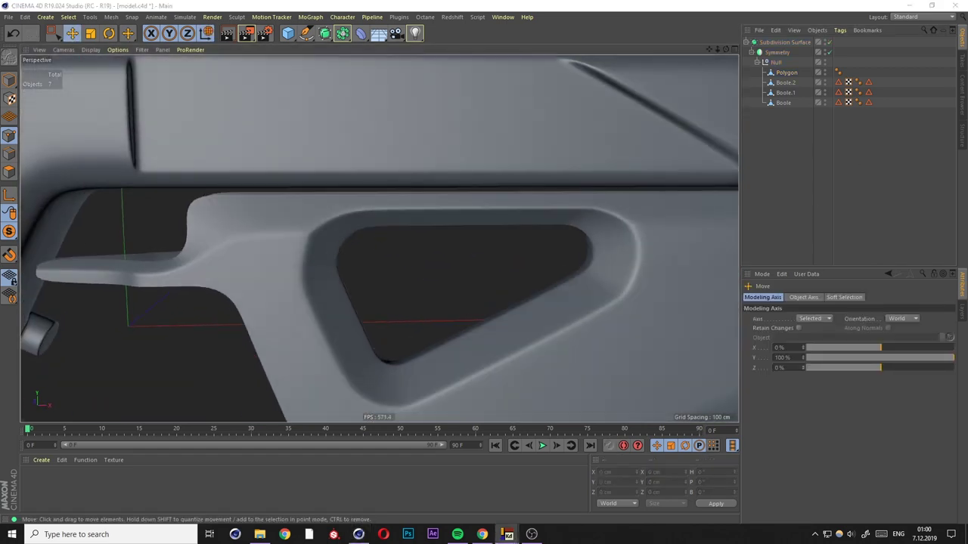
{"action": "scroll", "coordinate": [350, 248], "scroll_direction": "up", "scroll_amount": 2}
{"action": "scroll", "coordinate": [315, 243], "scroll_direction": "up", "scroll_amount": 2}
{"action": "scroll", "coordinate": [318, 243], "scroll_direction": "up", "scroll_amount": 2}
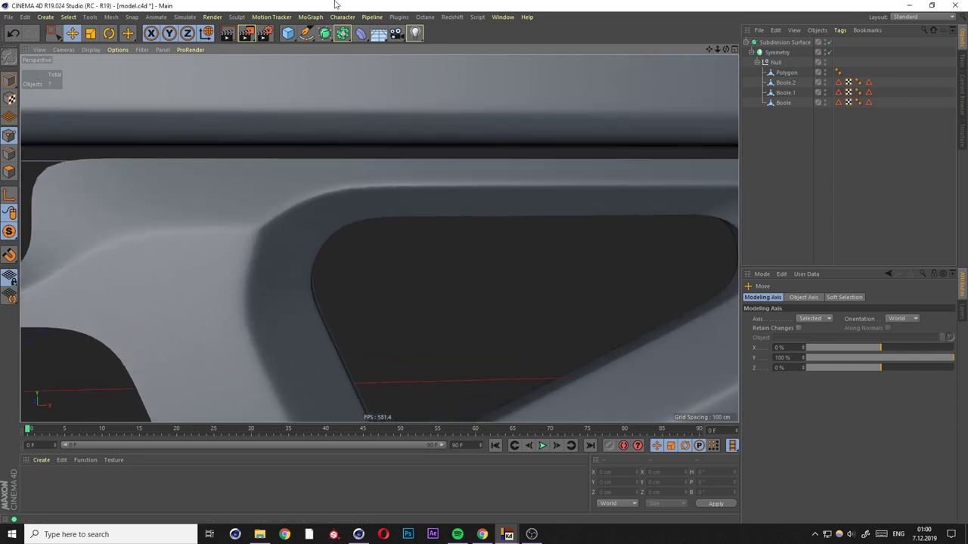
{"action": "key", "text": "q"}
{"action": "scroll", "coordinate": [327, 245], "scroll_direction": "down", "scroll_amount": 5}
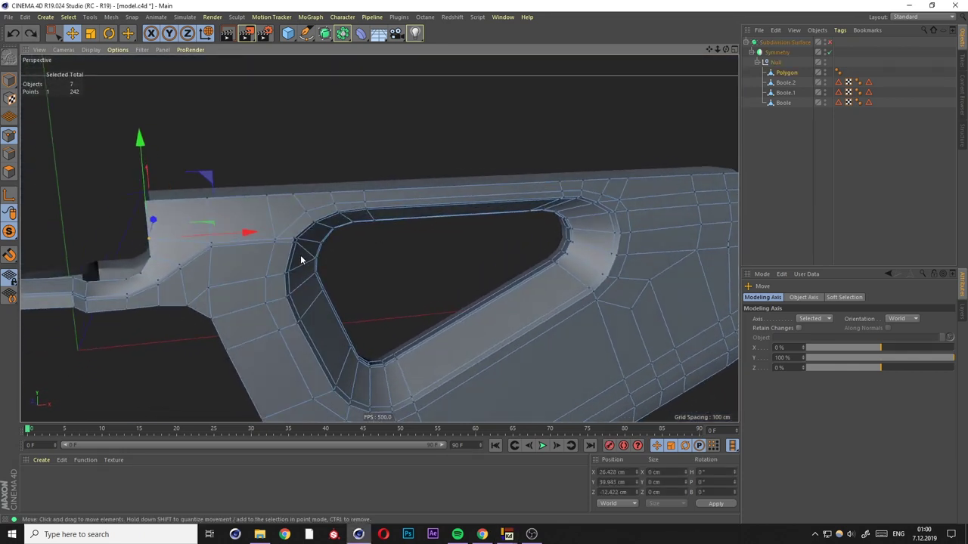
Line-cut a new edge from the cutout's upper corner across the panel's rear corner.
{"action": "scroll", "coordinate": [322, 250], "scroll_direction": "up", "scroll_amount": 2}
{"action": "scroll", "coordinate": [315, 218], "scroll_direction": "up", "scroll_amount": 2}
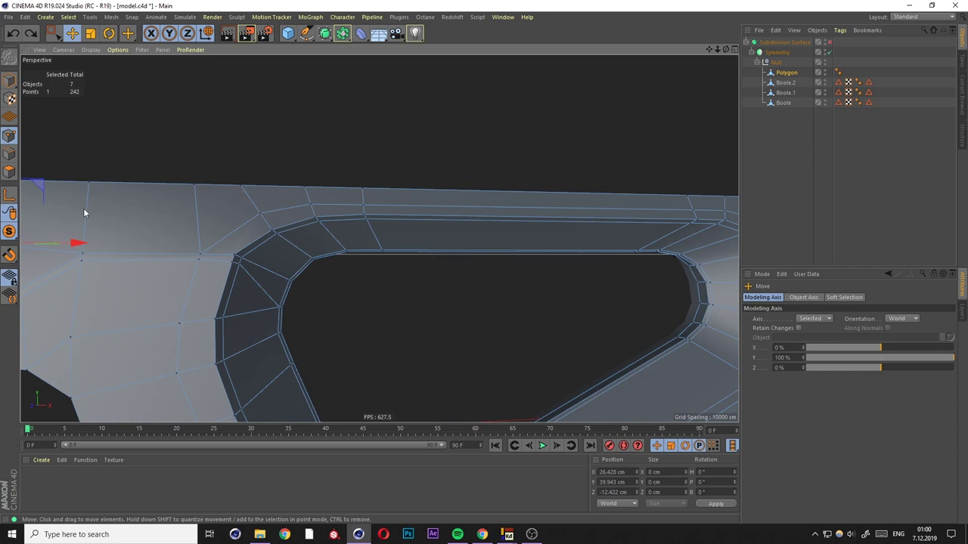
{"action": "mouse_move", "coordinate": [354, 256]}
{"action": "left_mouse_down", "text": "alt"}
{"action": "mouse_move", "coordinate": [534, 274]}
{"action": "mouse_move", "coordinate": [624, 252]}
{"action": "mouse_move", "coordinate": [423, 271]}
{"action": "mouse_move", "coordinate": [389, 258]}
{"action": "mouse_move", "coordinate": [410, 255]}
{"action": "mouse_move", "coordinate": [443, 270]}
{"action": "mouse_move", "coordinate": [667, 266]}
{"action": "mouse_move", "coordinate": [641, 277]}
{"action": "mouse_move", "coordinate": [557, 270]}
{"action": "mouse_move", "coordinate": [477, 231]}
{"action": "left_mouse_up", "text": "alt"}
{"action": "key", "text": "k"}
{"action": "key", "text": "k"}
{"action": "left_click", "coordinate": [486, 250]}
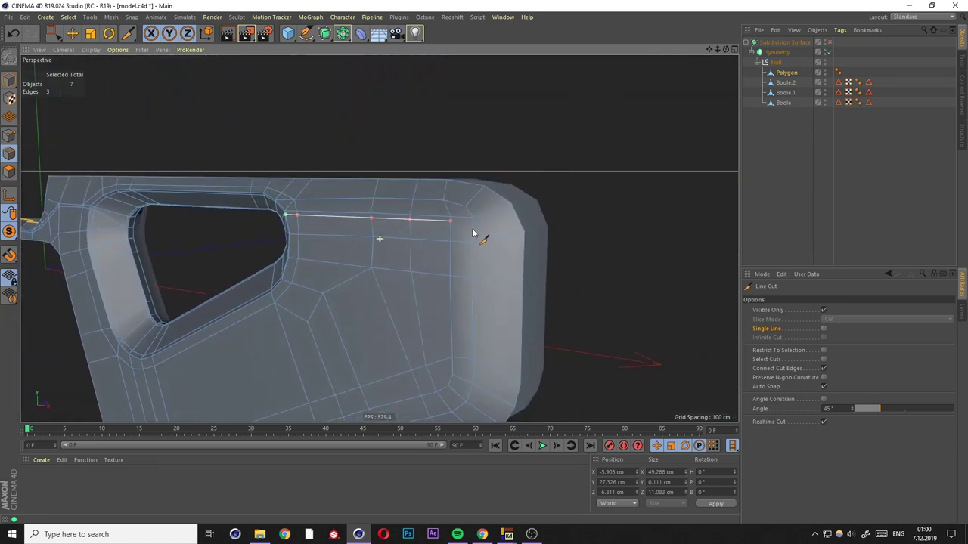
{"action": "scroll", "coordinate": [454, 244], "scroll_direction": "up", "scroll_amount": 2}
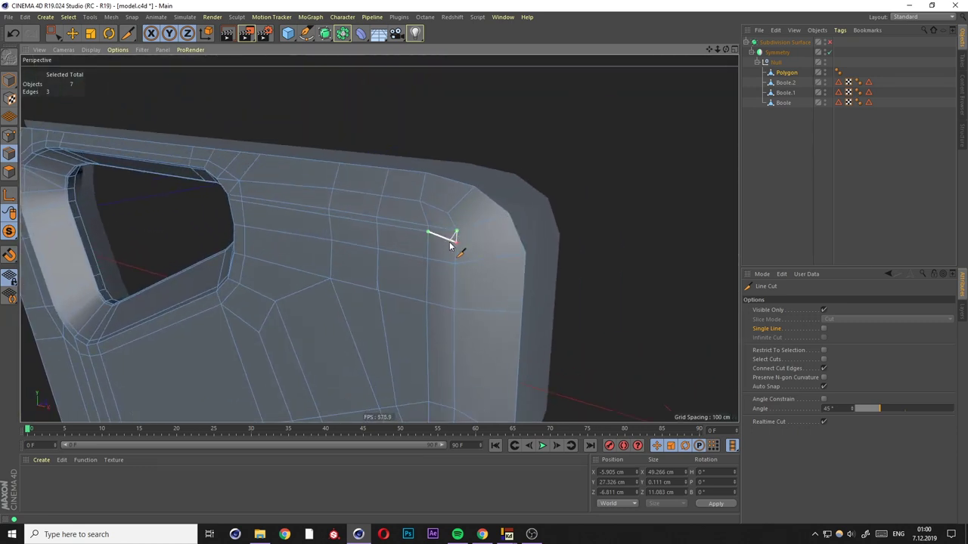
{"action": "scroll", "coordinate": [451, 244], "scroll_direction": "up", "scroll_amount": 2}
{"action": "scroll", "coordinate": [484, 163], "scroll_direction": "up", "scroll_amount": 2}
{"action": "scroll", "coordinate": [487, 159], "scroll_direction": "up", "scroll_amount": 2}
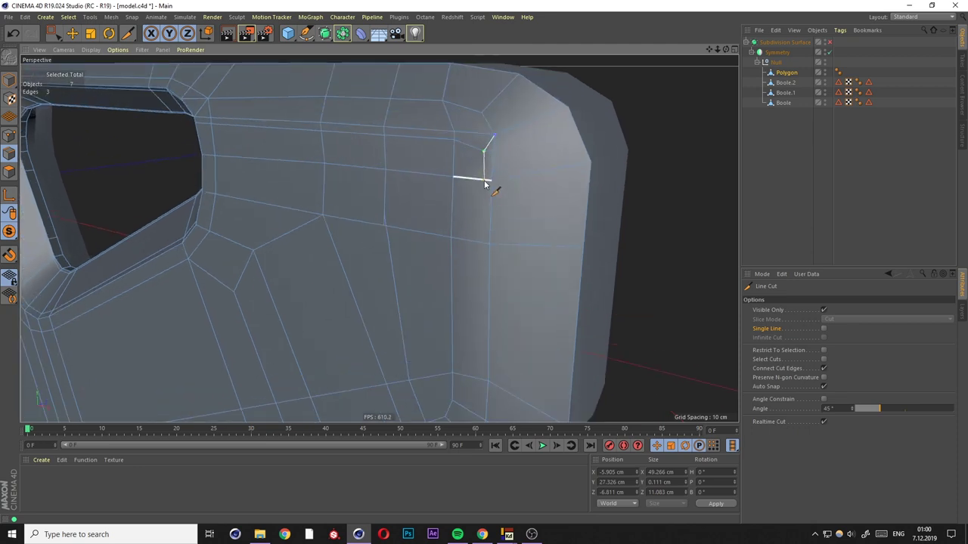
{"action": "mouse_move", "coordinate": [481, 248]}
{"action": "left_mouse_down", "text": "alt"}
{"action": "mouse_move", "coordinate": [509, 210]}
{"action": "mouse_move", "coordinate": [519, 224]}
{"action": "mouse_move", "coordinate": [214, 333]}
{"action": "left_mouse_up", "text": "alt"}
{"action": "scroll", "coordinate": [470, 314], "scroll_direction": "down", "scroll_amount": 3}
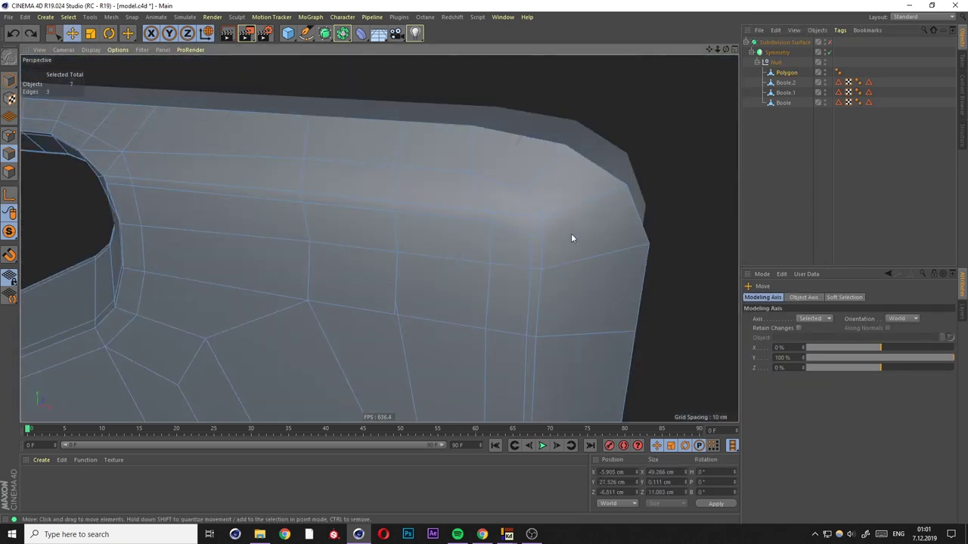
{"action": "left_click_drag", "start_coordinate": [571, 238], "coordinate": [543, 220], "text": "alt"}
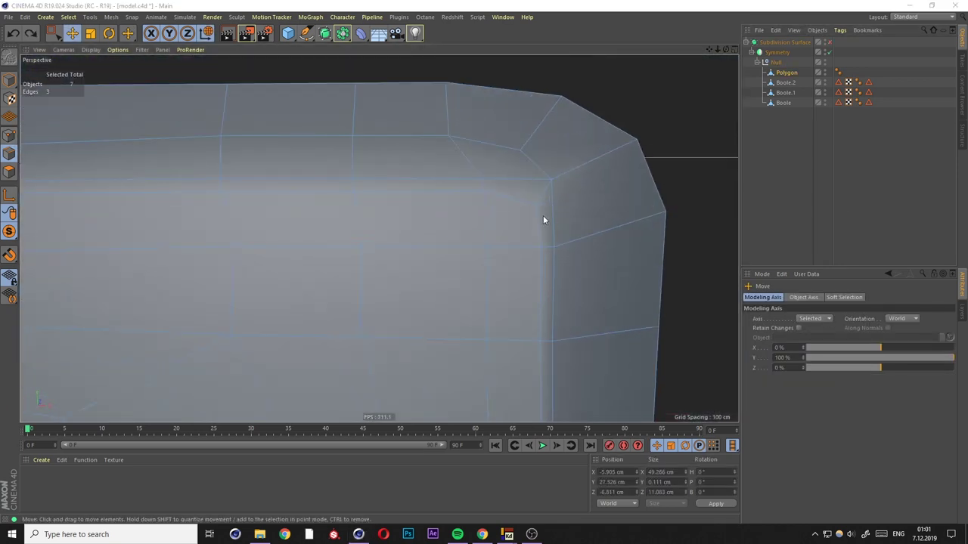
Slide the cutout's corner points closer with the Slide tool (M~O), previewing the Subdivision Surface smoothing.
{"action": "left_click", "coordinate": [10, 138]}
{"action": "key", "text": "m"}
{"action": "key", "text": "o"}
{"action": "scroll", "coordinate": [537, 224], "scroll_direction": "down", "scroll_amount": 2}
{"action": "scroll", "coordinate": [538, 242], "scroll_direction": "down", "scroll_amount": 2}
{"action": "scroll", "coordinate": [538, 252], "scroll_direction": "down", "scroll_amount": 2}
{"action": "scroll", "coordinate": [511, 241], "scroll_direction": "down", "scroll_amount": 2}
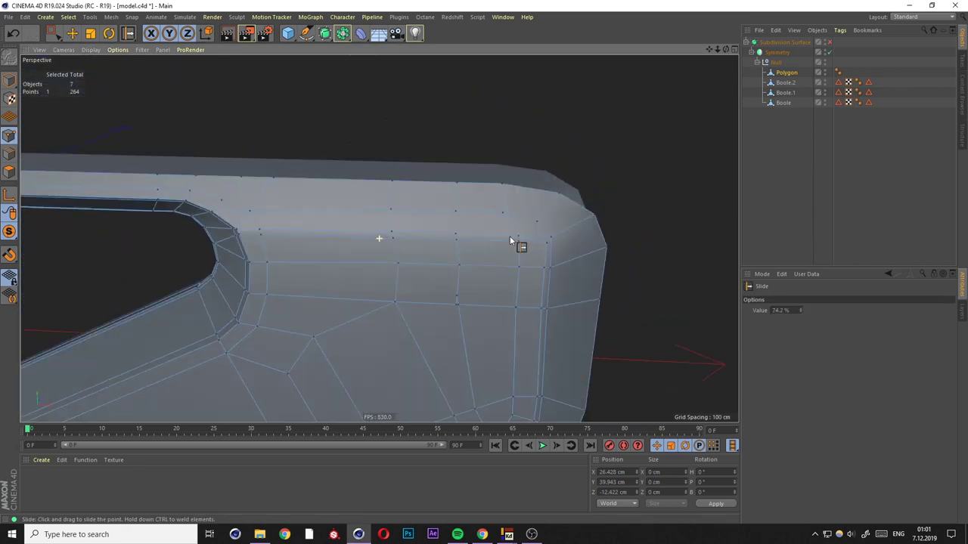
{"action": "scroll", "coordinate": [510, 240], "scroll_direction": "down", "scroll_amount": 2}
{"action": "key", "text": "q"}
{"action": "scroll", "coordinate": [560, 274], "scroll_direction": "down", "scroll_amount": 3}
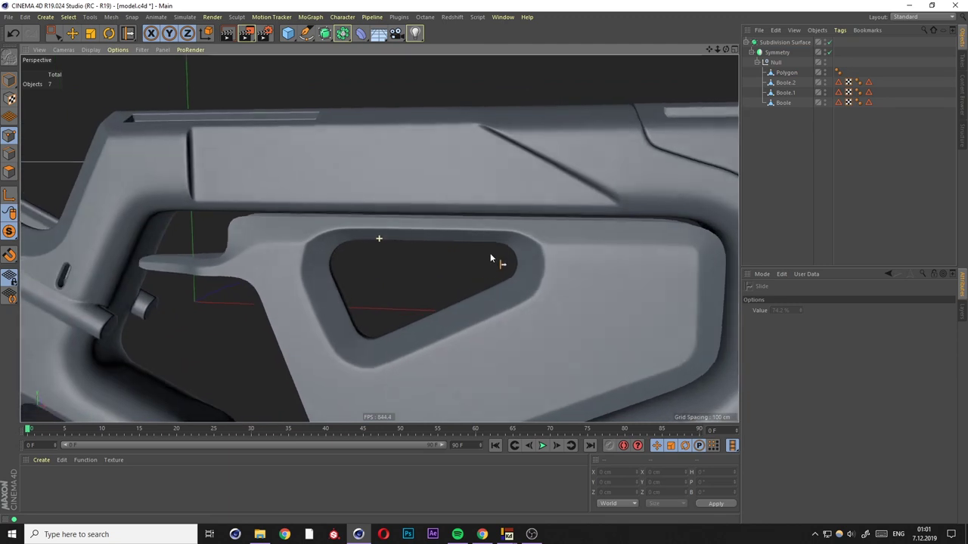
{"action": "scroll", "coordinate": [465, 261], "scroll_direction": "up", "scroll_amount": 3}
Toggle Subdivision Surface on and off to compare the smoothed cutout corner with its cage.
{"action": "key", "text": "q"}
{"action": "scroll", "coordinate": [347, 260], "scroll_direction": "up", "scroll_amount": 3}
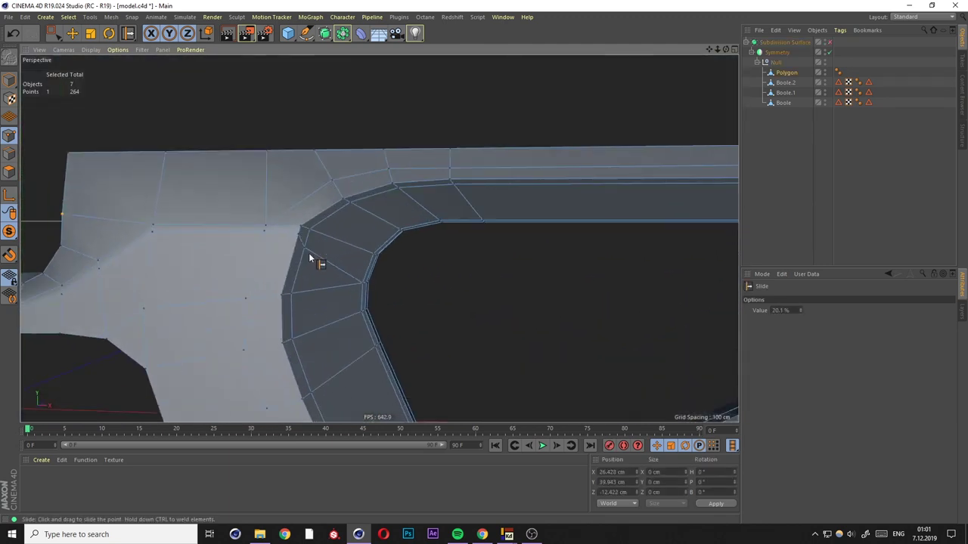
{"action": "scroll", "coordinate": [333, 261], "scroll_direction": "down", "scroll_amount": 2}
{"action": "key", "text": "q"}
{"action": "scroll", "coordinate": [352, 264], "scroll_direction": "up", "scroll_amount": 1}
{"action": "key", "text": "q"}
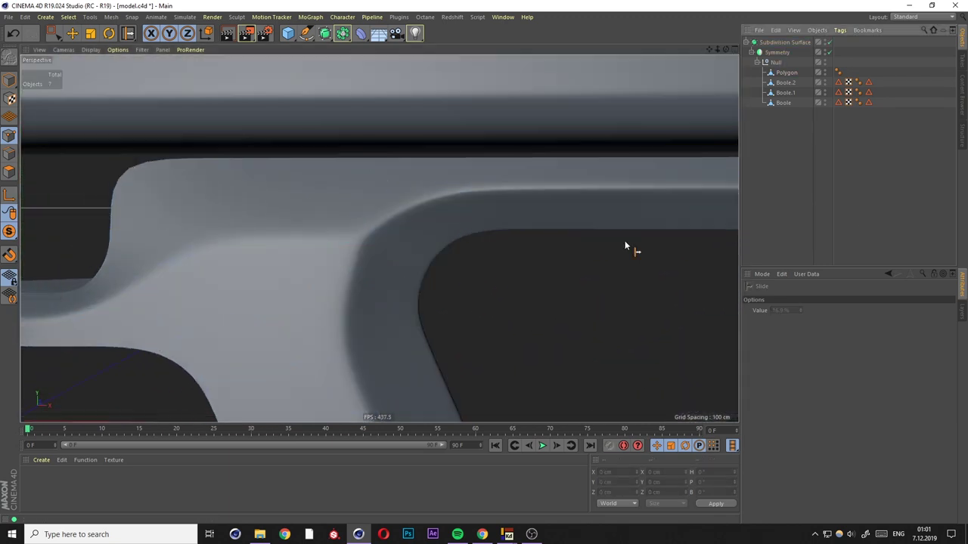
{"action": "scroll", "coordinate": [626, 248], "scroll_direction": "down", "scroll_amount": 2}
{"action": "scroll", "coordinate": [384, 273], "scroll_direction": "down", "scroll_amount": 2}
{"action": "scroll", "coordinate": [328, 242], "scroll_direction": "up", "scroll_amount": 2}
{"action": "key", "text": "q"}
{"action": "scroll", "coordinate": [627, 193], "scroll_direction": "up", "scroll_amount": 3}
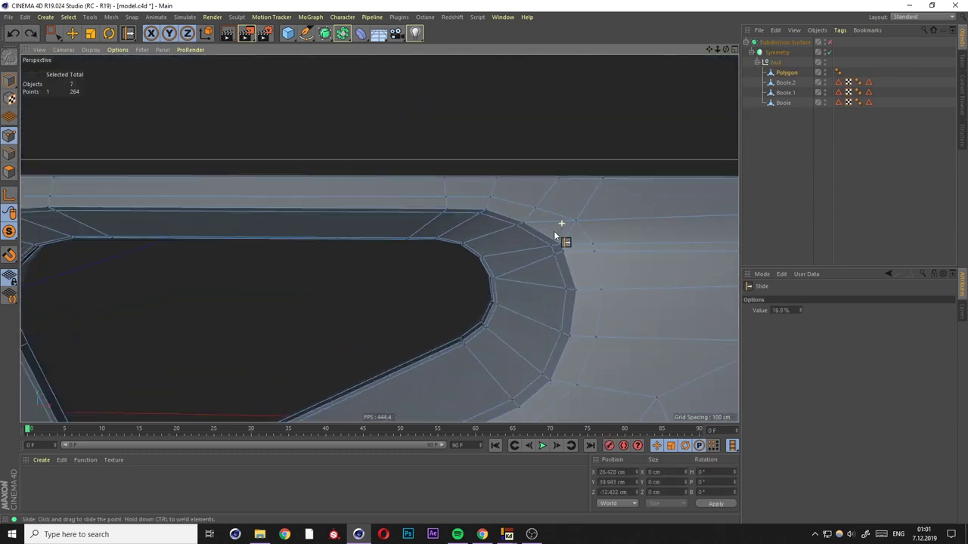
Cut a short new line from the triangular cutout's rounded corner into the panel face with Line Cut.
{"action": "key", "text": "e"}
{"action": "key", "text": "Return"}
{"action": "mouse_move", "coordinate": [587, 244]}
{"action": "left_mouse_down", "text": "alt"}
{"action": "mouse_move", "coordinate": [592, 238]}
{"action": "mouse_move", "coordinate": [489, 229]}
{"action": "left_mouse_up", "text": "alt"}
{"action": "right_click", "coordinate": [493, 244]}
{"action": "left_click", "coordinate": [537, 347]}
{"action": "left_click_drag", "start_coordinate": [537, 348], "coordinate": [458, 245], "text": "alt"}
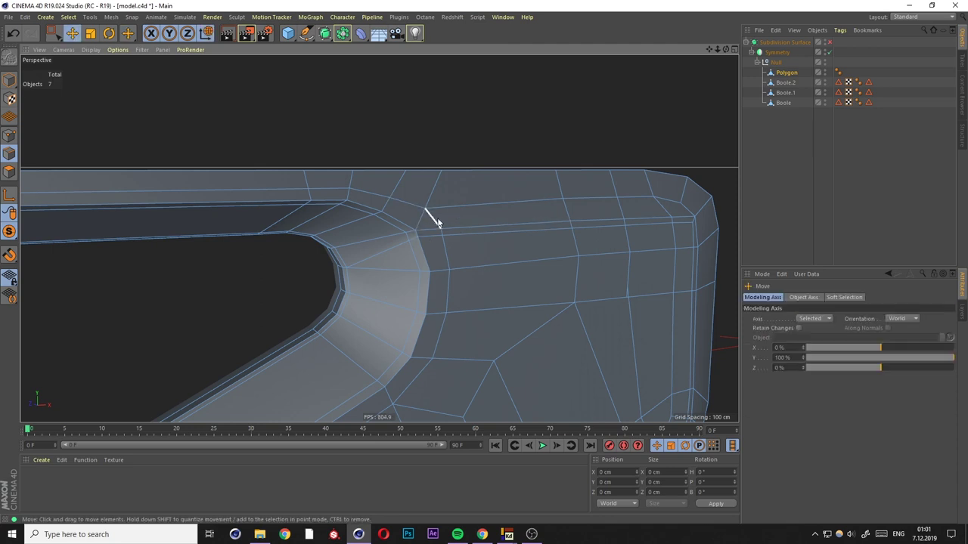
{"action": "left_click_drag", "start_coordinate": [443, 232], "coordinate": [459, 212], "text": "alt"}
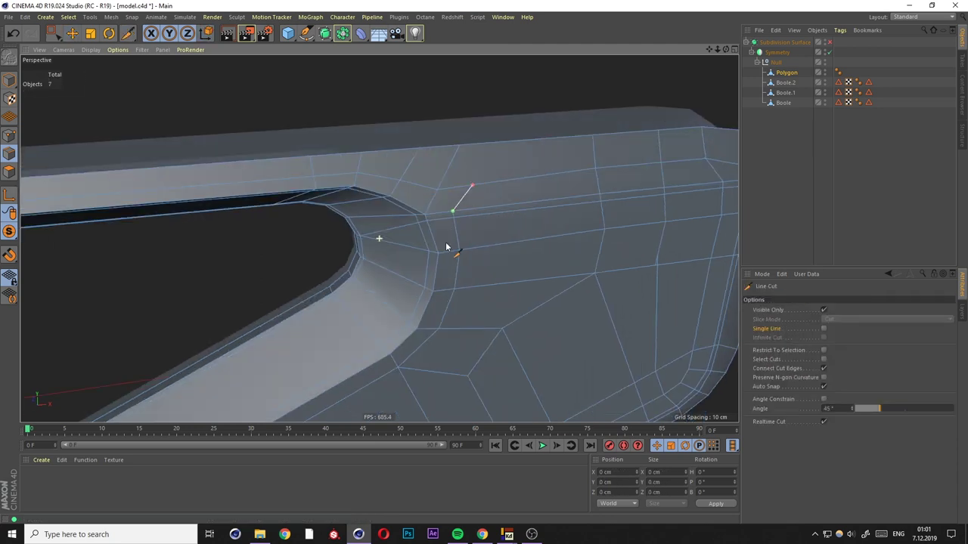
Inspect the corner in plain smooth shading (N~A), then restore shading with wireframe (N~B).
{"action": "key", "text": "n"}
{"action": "key", "text": "a"}
{"action": "scroll", "coordinate": [463, 226], "scroll_direction": "up", "scroll_amount": 3}
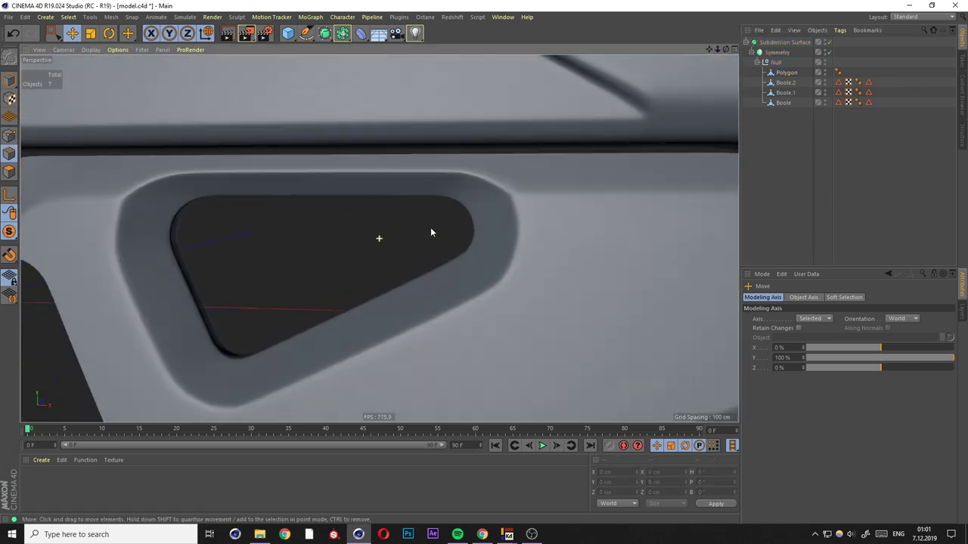
{"action": "scroll", "coordinate": [408, 235], "scroll_direction": "down", "scroll_amount": 5}
{"action": "scroll", "coordinate": [423, 250], "scroll_direction": "up", "scroll_amount": 5}
{"action": "key", "text": "n"}
{"action": "key", "text": "b"}
{"action": "scroll", "coordinate": [466, 249], "scroll_direction": "down", "scroll_amount": 3}
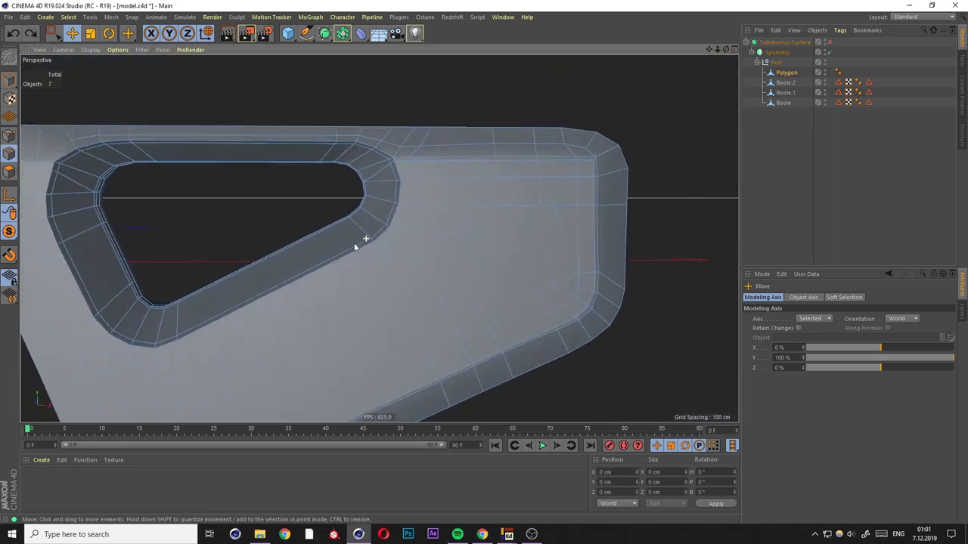
{"action": "scroll", "coordinate": [438, 239], "scroll_direction": "down", "scroll_amount": 3}
{"action": "scroll", "coordinate": [427, 250], "scroll_direction": "down", "scroll_amount": 2}
{"action": "scroll", "coordinate": [424, 261], "scroll_direction": "up", "scroll_amount": 3}
{"action": "scroll", "coordinate": [412, 294], "scroll_direction": "down", "scroll_amount": 3}
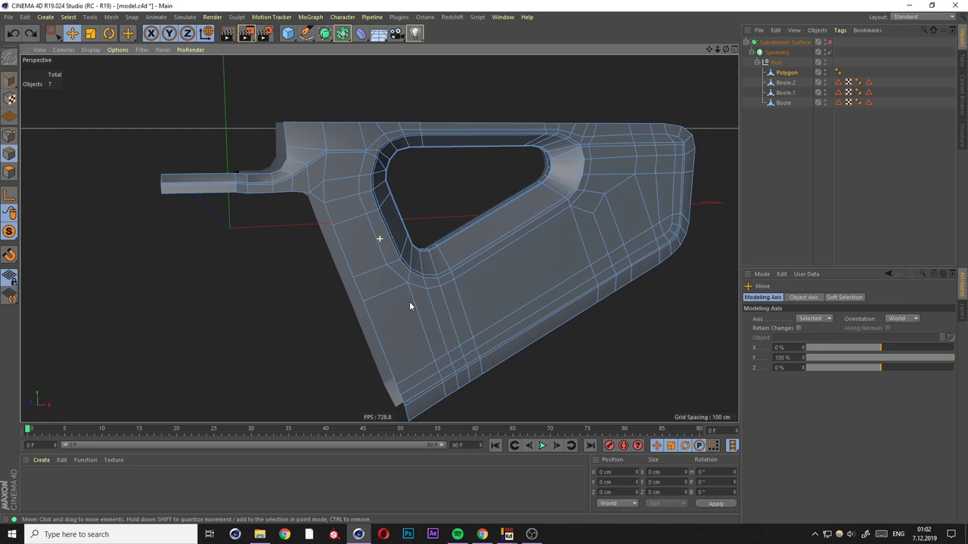
Loop-select the edge loop running along the stock's centre line.
{"action": "left_click_drag", "start_coordinate": [409, 301], "coordinate": [415, 229], "text": "alt"}
{"action": "scroll", "coordinate": [393, 189], "scroll_direction": "up", "scroll_amount": 3}
{"action": "scroll", "coordinate": [382, 155], "scroll_direction": "up", "scroll_amount": 2}
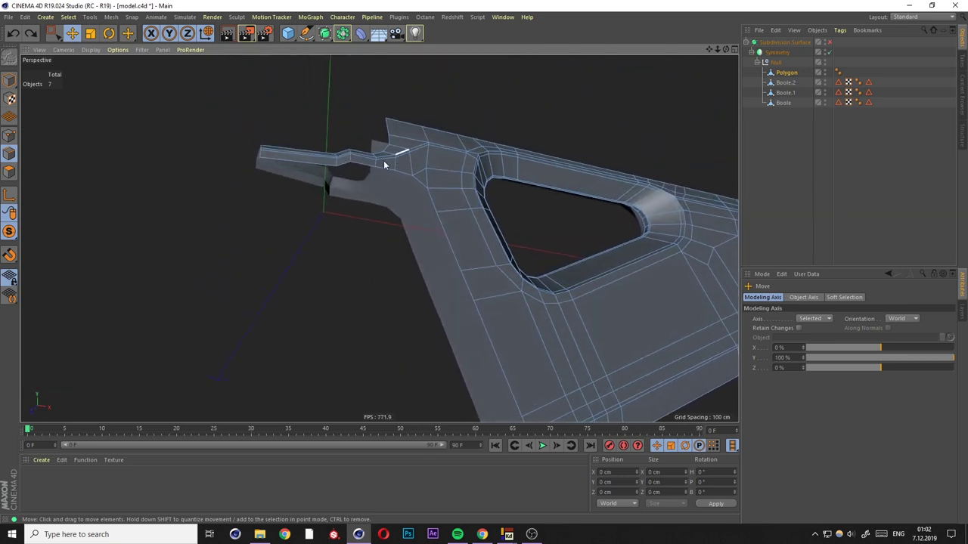
{"action": "scroll", "coordinate": [454, 159], "scroll_direction": "up", "scroll_amount": 2}
{"action": "scroll", "coordinate": [492, 227], "scroll_direction": "down", "scroll_amount": 6}
{"action": "left_click", "coordinate": [492, 274]}
{"action": "double_click", "coordinate": [492, 275]}
{"action": "mouse_move", "coordinate": [492, 274]}
{"action": "left_mouse_down", "text": "alt"}
{"action": "mouse_move", "coordinate": [536, 292]}
{"action": "mouse_move", "coordinate": [432, 226]}
{"action": "left_mouse_up", "text": "alt"}
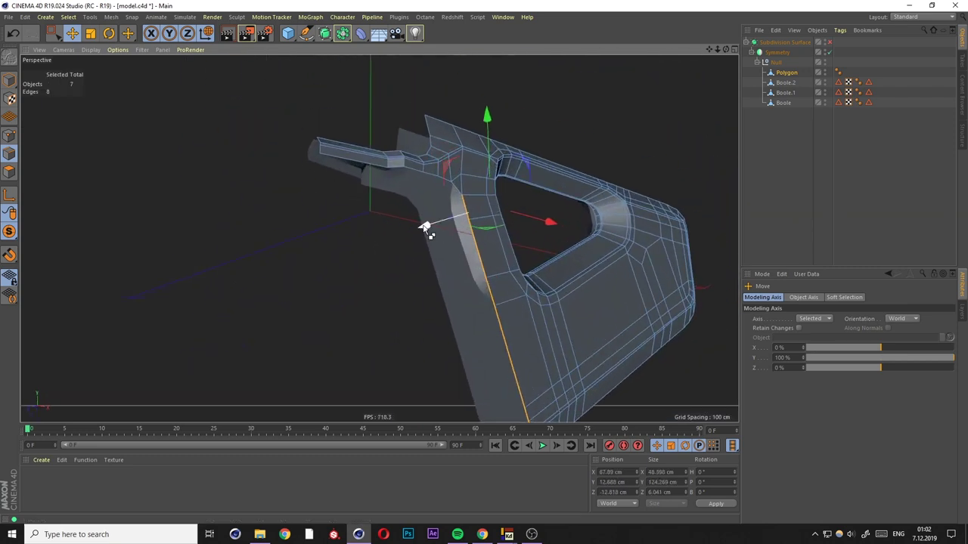
Set Size Z to 0 for the first centre loop, then loop-select the arm's centre loop and zero it too.
{"action": "left_click", "coordinate": [650, 492]}
{"action": "key", "text": "Return"}
{"action": "scroll", "coordinate": [462, 189], "scroll_direction": "up", "scroll_amount": 3}
{"action": "scroll", "coordinate": [461, 188], "scroll_direction": "up", "scroll_amount": 2}
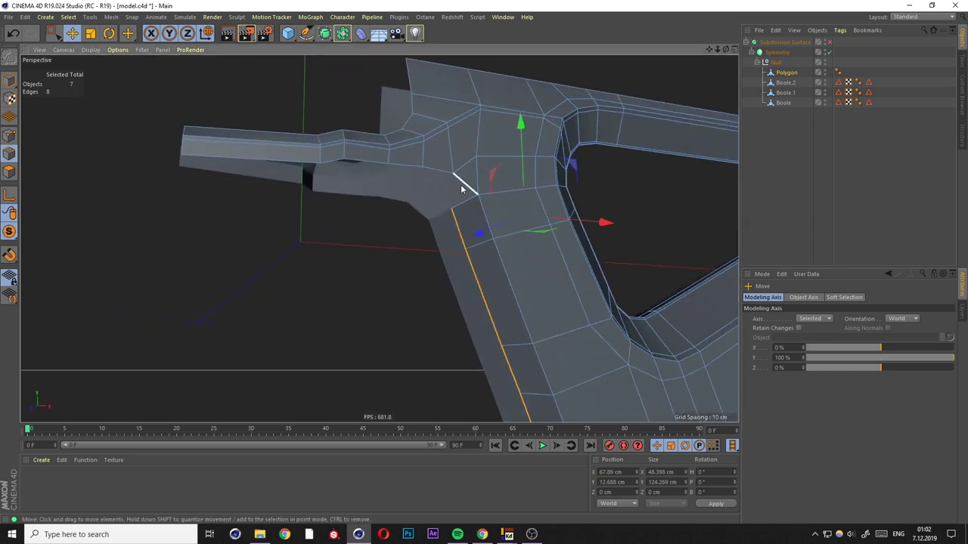
{"action": "double_click", "coordinate": [271, 163]}
{"action": "left_click_drag", "start_coordinate": [271, 166], "coordinate": [371, 176], "text": "alt"}
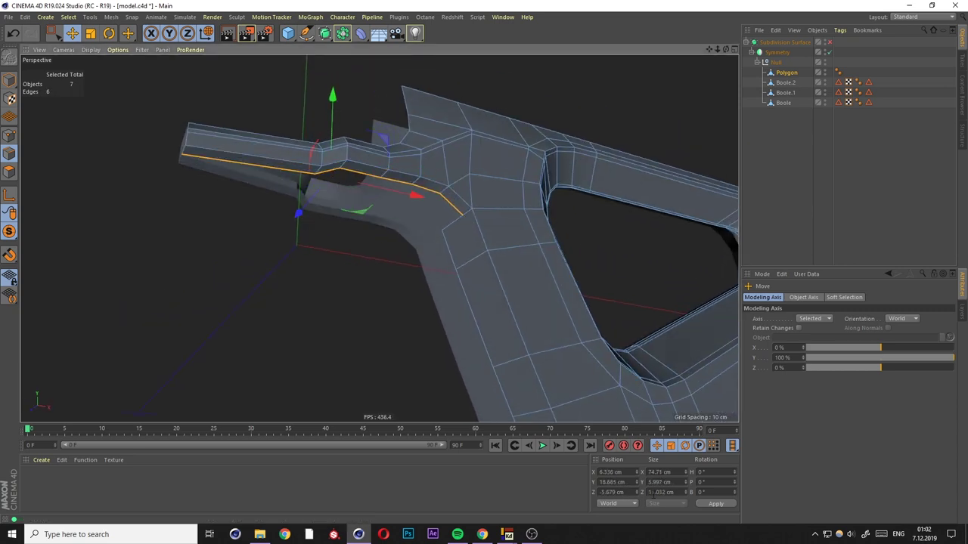
{"action": "type", "text": "0"}
{"action": "key", "text": "Return"}
Select all points of the mesh and orbit around the model to inspect it.
{"action": "left_click", "coordinate": [9, 136]}
{"action": "right_click", "coordinate": [385, 268]}
{"action": "left_click", "coordinate": [423, 318]}
{"action": "left_click_drag", "start_coordinate": [447, 205], "coordinate": [374, 209], "text": "alt"}
{"action": "left_click_drag", "start_coordinate": [401, 182], "coordinate": [464, 278], "text": "alt"}
{"action": "mouse_move", "coordinate": [454, 215]}
{"action": "left_mouse_down", "text": "alt"}
{"action": "mouse_move", "coordinate": [381, 294]}
{"action": "mouse_move", "coordinate": [359, 205]}
{"action": "mouse_move", "coordinate": [400, 244]}
{"action": "left_mouse_up", "text": "alt"}
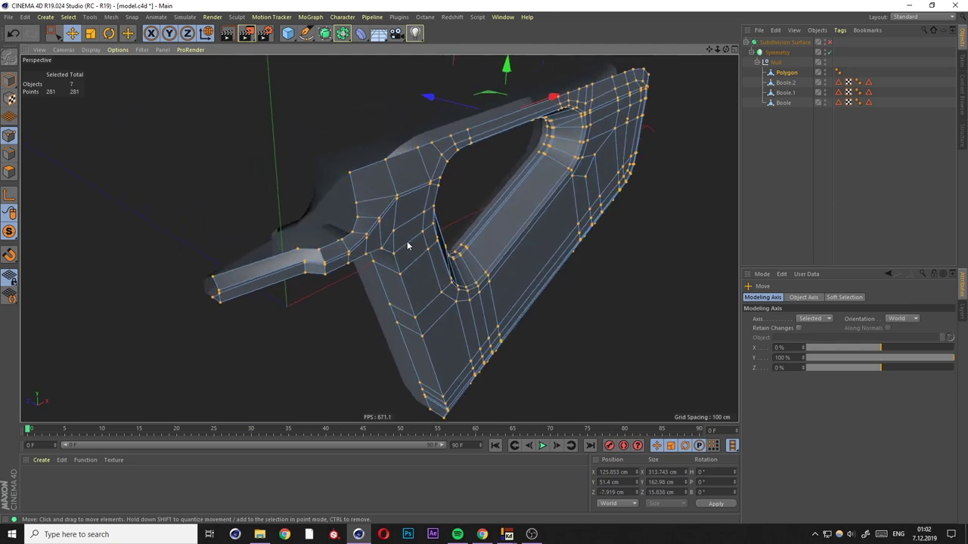
{"action": "scroll", "coordinate": [400, 244], "scroll_direction": "up", "scroll_amount": 2}
{"action": "mouse_move", "coordinate": [580, 204]}
{"action": "left_mouse_down", "text": "alt"}
{"action": "mouse_move", "coordinate": [467, 136]}
{"action": "mouse_move", "coordinate": [582, 201]}
{"action": "mouse_move", "coordinate": [509, 248]}
{"action": "left_mouse_up", "text": "alt"}
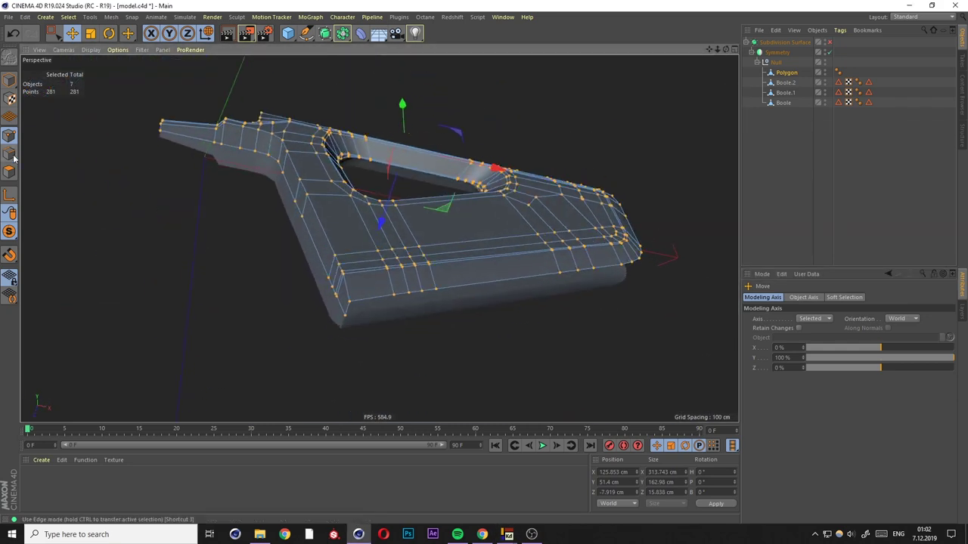
Loop-select the edge loop along the top and review the arm and whole stock in Edges mode.
{"action": "double_click", "coordinate": [363, 301]}
{"action": "mouse_move", "coordinate": [363, 300]}
{"action": "left_mouse_down", "text": "alt"}
{"action": "mouse_move", "coordinate": [388, 193]}
{"action": "mouse_move", "coordinate": [527, 271]}
{"action": "mouse_move", "coordinate": [397, 223]}
{"action": "left_mouse_up", "text": "alt"}
{"action": "scroll", "coordinate": [397, 223], "scroll_direction": "up", "scroll_amount": 2}
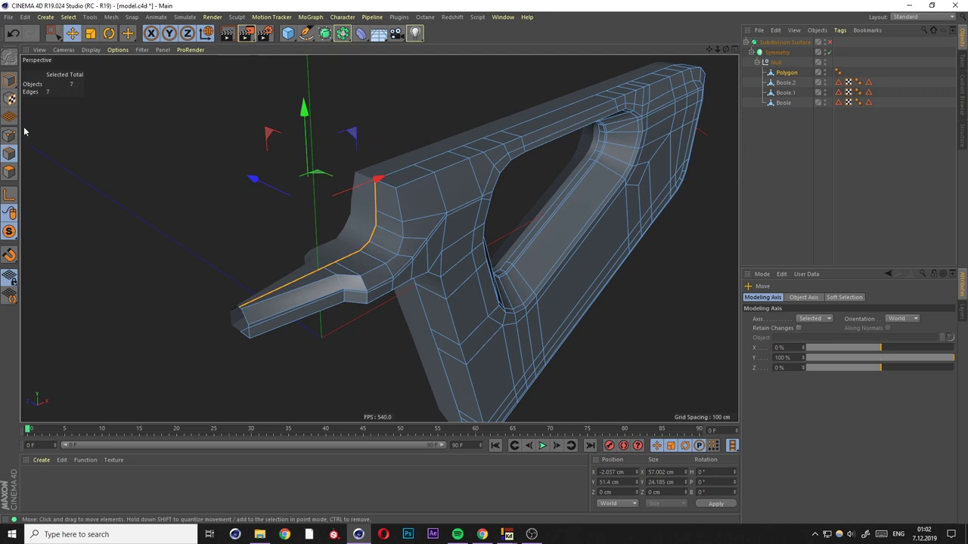
{"action": "scroll", "coordinate": [244, 271], "scroll_direction": "up", "scroll_amount": 3}
{"action": "scroll", "coordinate": [240, 303], "scroll_direction": "up", "scroll_amount": 2}
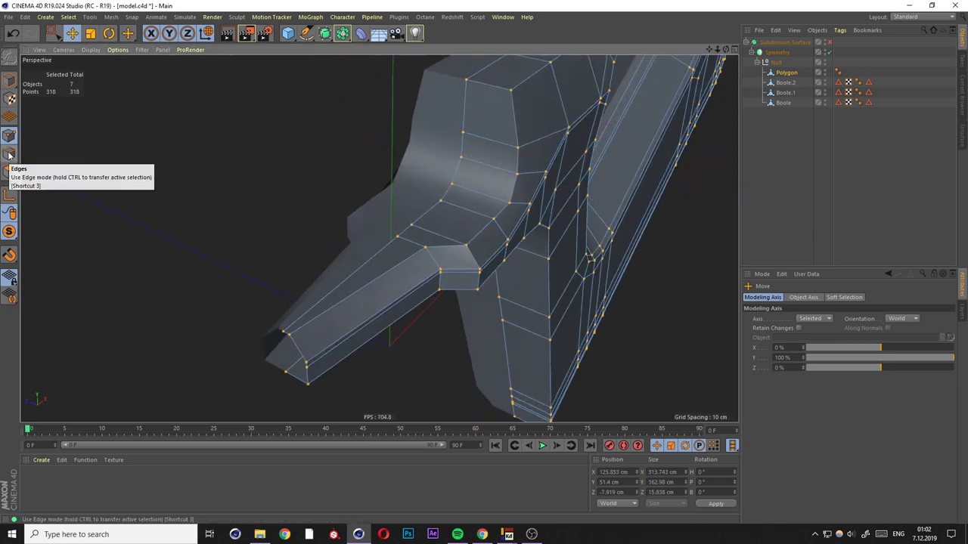
{"action": "left_click", "coordinate": [10, 155]}
{"action": "left_click_drag", "start_coordinate": [280, 257], "coordinate": [310, 276], "text": "alt"}
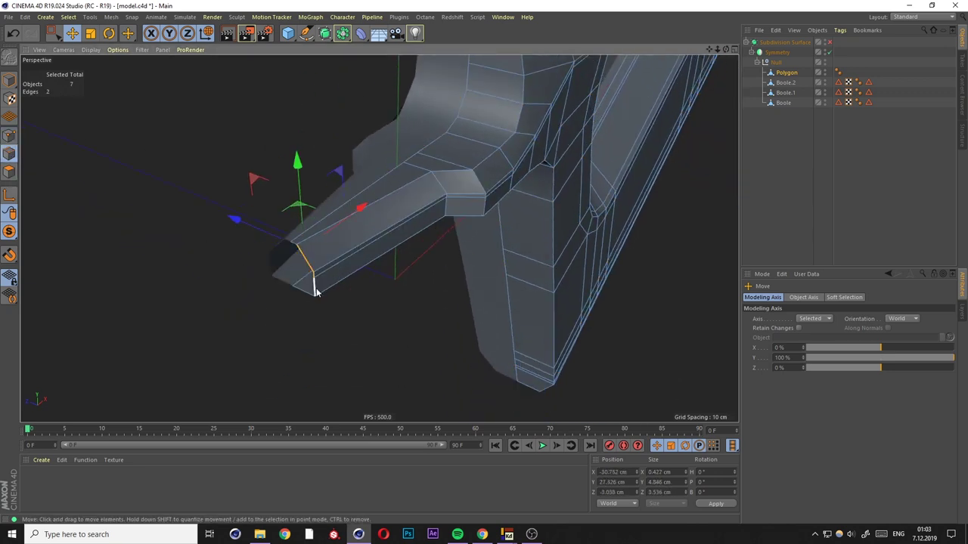
{"action": "mouse_move", "coordinate": [330, 226]}
{"action": "left_mouse_down", "text": "alt"}
{"action": "mouse_move", "coordinate": [337, 275]}
{"action": "mouse_move", "coordinate": [423, 227]}
{"action": "mouse_move", "coordinate": [518, 199]}
{"action": "left_mouse_up", "text": "alt"}
{"action": "scroll", "coordinate": [334, 242], "scroll_direction": "down", "scroll_amount": 4}
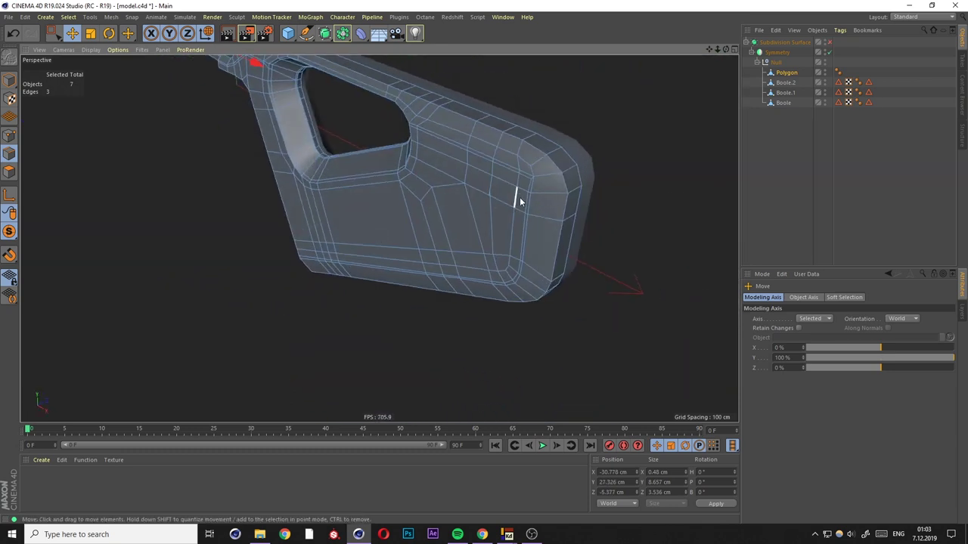
Add a loop cut (K~L) near the panel's edge and frame the triangular opening in front view.
{"action": "key", "text": "k"}
{"action": "key", "text": "l"}
{"action": "mouse_move", "coordinate": [567, 167]}
{"action": "left_mouse_down", "text": "alt"}
{"action": "mouse_move", "coordinate": [579, 223]}
{"action": "mouse_move", "coordinate": [408, 348]}
{"action": "left_mouse_up", "text": "alt"}
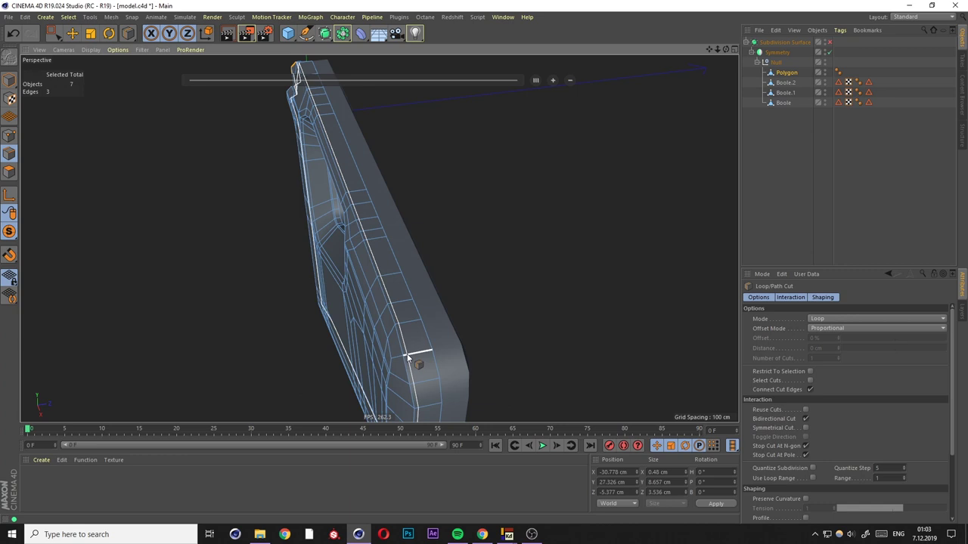
{"action": "left_click", "coordinate": [464, 325]}
{"action": "mouse_move", "coordinate": [464, 325]}
{"action": "left_mouse_down", "text": "alt"}
{"action": "mouse_move", "coordinate": [417, 256]}
{"action": "mouse_move", "coordinate": [379, 373]}
{"action": "mouse_move", "coordinate": [477, 311]}
{"action": "mouse_move", "coordinate": [382, 147]}
{"action": "mouse_move", "coordinate": [420, 161]}
{"action": "mouse_move", "coordinate": [357, 147]}
{"action": "left_mouse_up", "text": "alt"}
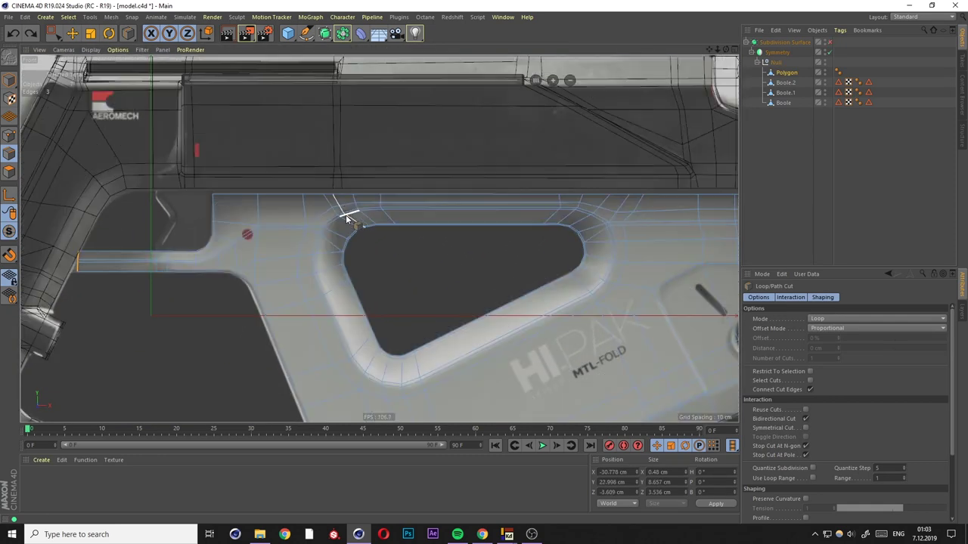
{"action": "left_click_drag", "start_coordinate": [346, 217], "coordinate": [708, 114], "text": "alt"}
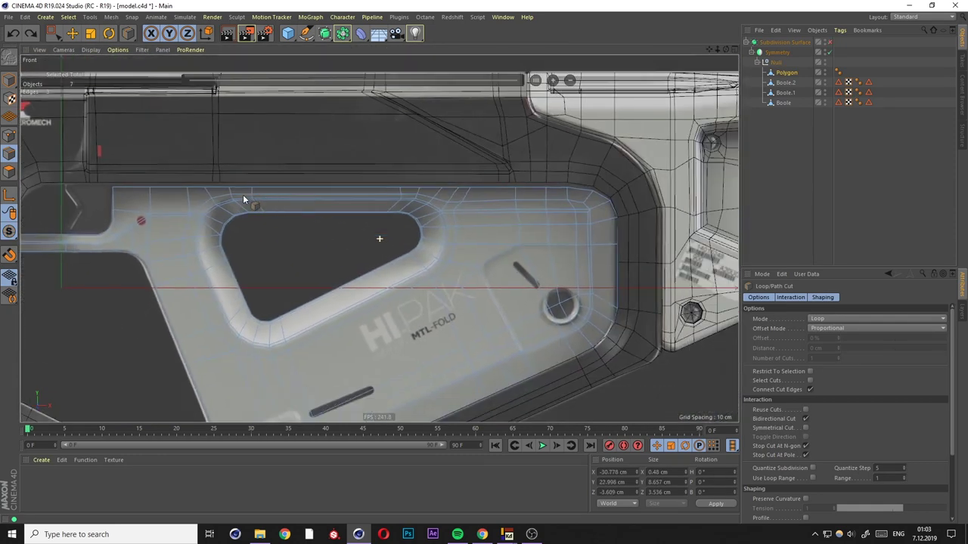
Box-select the points along the panel's top edge in Points mode.
{"action": "left_click", "coordinate": [9, 138]}
{"action": "key", "text": "0"}
{"action": "left_click_drag", "start_coordinate": [62, 158], "coordinate": [690, 182]}
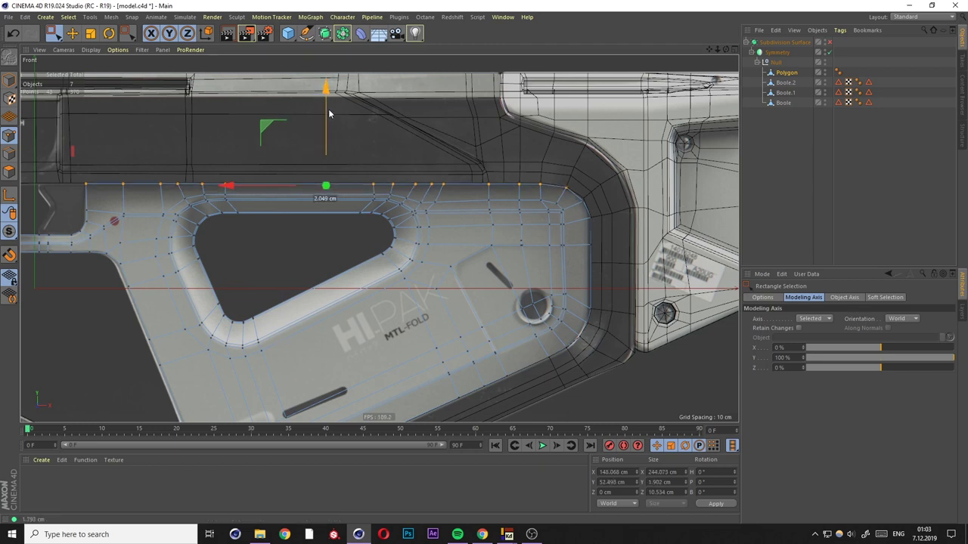
{"action": "scroll", "coordinate": [587, 188], "scroll_direction": "up", "scroll_amount": 3}
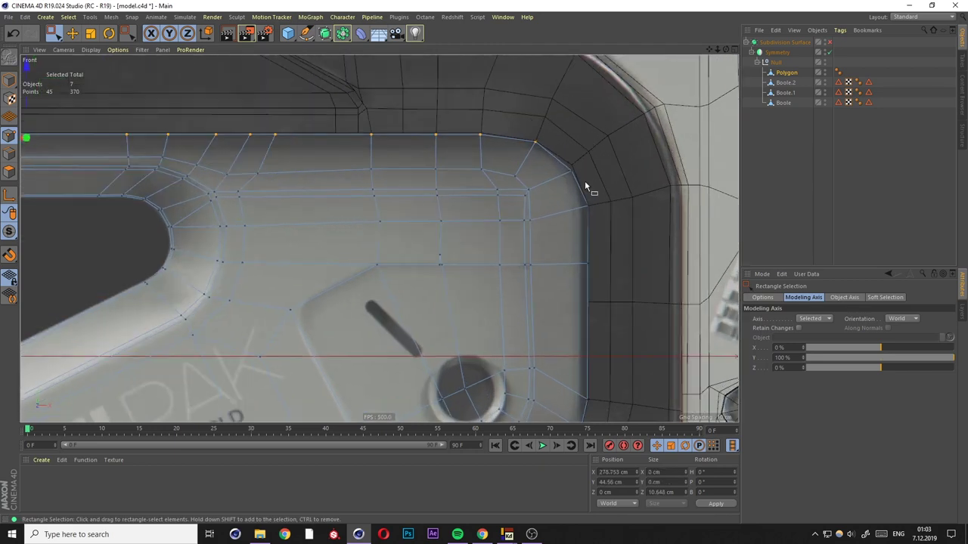
{"action": "scroll", "coordinate": [504, 98], "scroll_direction": "up", "scroll_amount": 2}
{"action": "scroll", "coordinate": [492, 130], "scroll_direction": "down", "scroll_amount": 3}
{"action": "scroll", "coordinate": [382, 146], "scroll_direction": "down", "scroll_amount": 1}
{"action": "scroll", "coordinate": [382, 146], "scroll_direction": "down", "scroll_amount": 2}
{"action": "left_click_drag", "start_coordinate": [106, 128], "coordinate": [287, 165]}
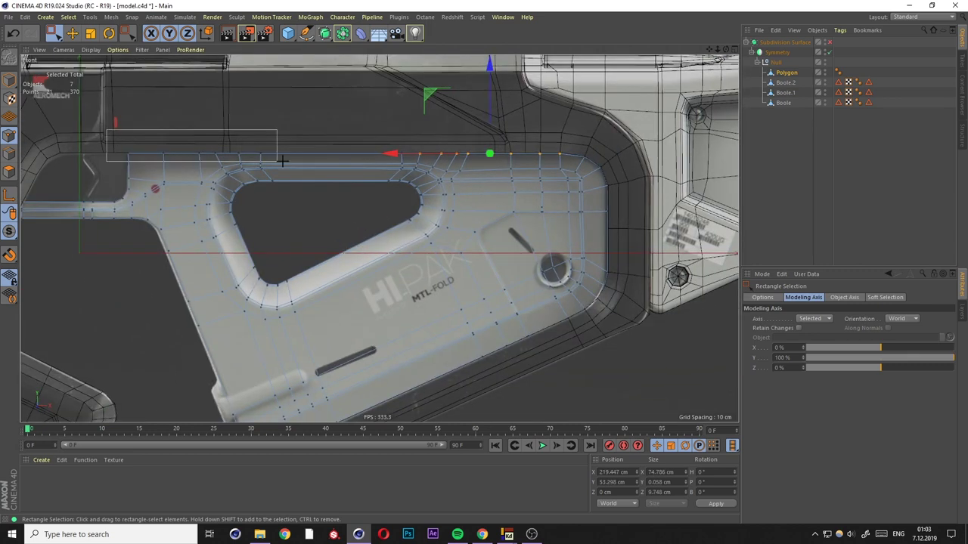
{"action": "scroll", "coordinate": [274, 149], "scroll_direction": "up", "scroll_amount": 5}
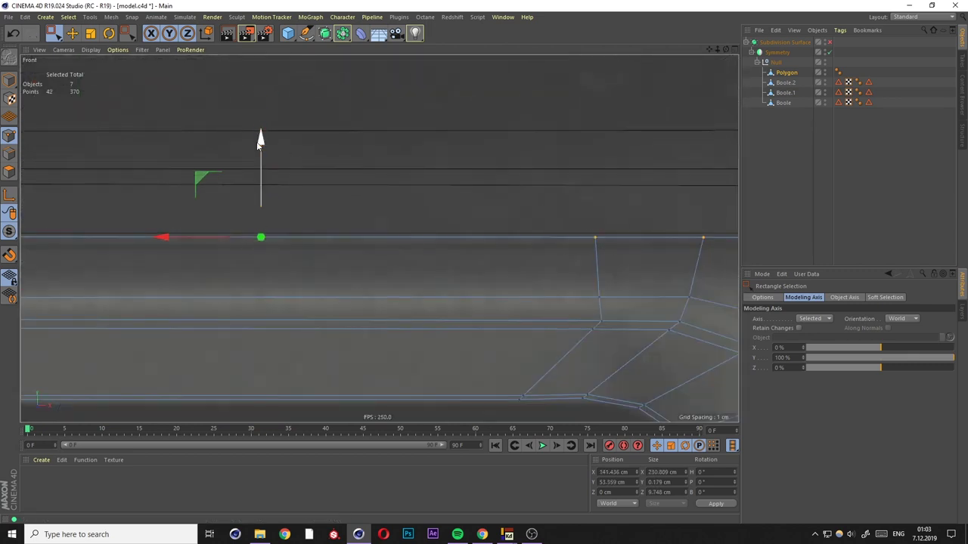
Maximise the Perspective viewport, turn off Subdivision Surface, and zoom to the stock's top corner.
{"action": "middle_click", "coordinate": [256, 141]}
{"action": "middle_click", "coordinate": [217, 122]}
{"action": "mouse_move", "coordinate": [401, 163]}
{"action": "left_mouse_down", "text": "alt"}
{"action": "mouse_move", "coordinate": [429, 211]}
{"action": "mouse_move", "coordinate": [407, 151]}
{"action": "mouse_move", "coordinate": [396, 151]}
{"action": "mouse_move", "coordinate": [359, 205]}
{"action": "left_mouse_up", "text": "alt"}
{"action": "key", "text": "q"}
{"action": "scroll", "coordinate": [423, 219], "scroll_direction": "up", "scroll_amount": 3}
{"action": "scroll", "coordinate": [393, 181], "scroll_direction": "up", "scroll_amount": 3}
{"action": "scroll", "coordinate": [409, 237], "scroll_direction": "up", "scroll_amount": 2}
Select two corner edges and Line Cut (K) a new edge down the stock's front corner.
{"action": "left_click", "coordinate": [9, 153]}
{"action": "key", "text": "e"}
{"action": "left_click", "coordinate": [393, 147], "text": "shift"}
{"action": "key", "text": "k"}
{"action": "key", "text": "k"}
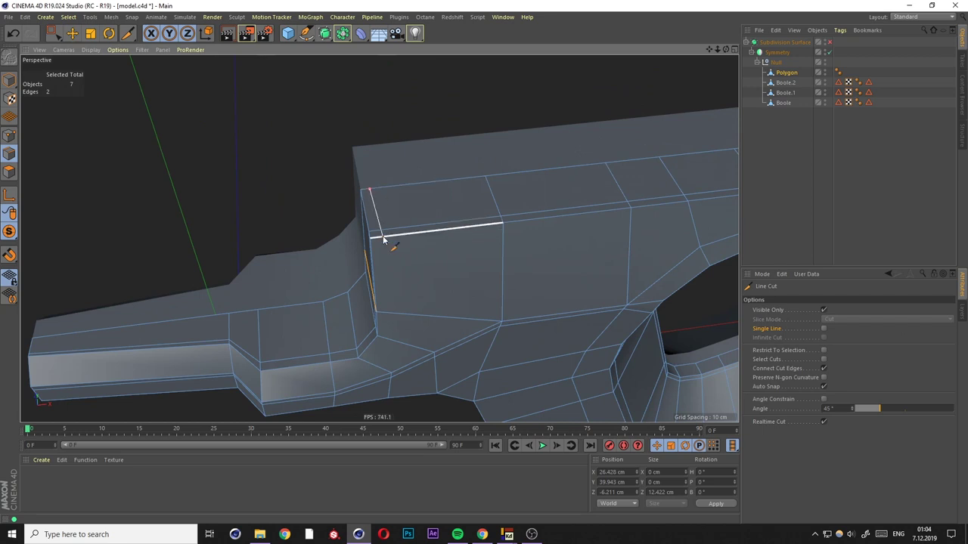
{"action": "left_click_drag", "start_coordinate": [279, 372], "coordinate": [296, 333], "text": "alt"}
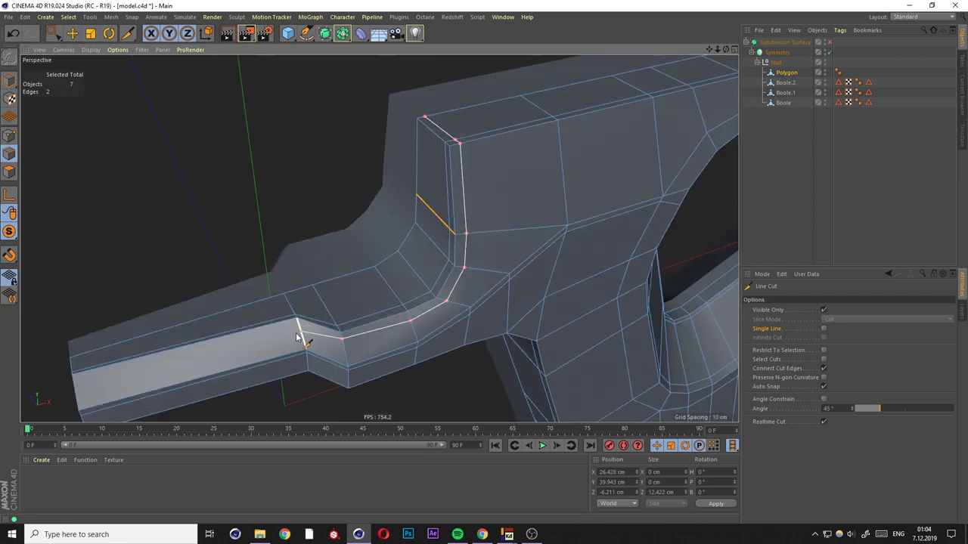
{"action": "scroll", "coordinate": [390, 259], "scroll_direction": "down", "scroll_amount": 3}
{"action": "key", "text": "e"}
{"action": "left_click_drag", "start_coordinate": [350, 267], "coordinate": [842, 182], "text": "alt"}
{"action": "mouse_move", "coordinate": [529, 196]}
{"action": "left_mouse_down", "text": "alt"}
{"action": "mouse_move", "coordinate": [432, 174]}
{"action": "mouse_move", "coordinate": [432, 205]}
{"action": "mouse_move", "coordinate": [282, 208]}
{"action": "mouse_move", "coordinate": [237, 147]}
{"action": "mouse_move", "coordinate": [273, 182]}
{"action": "left_mouse_up", "text": "alt"}
{"action": "scroll", "coordinate": [432, 204], "scroll_direction": "down", "scroll_amount": 3}
Select Boole.2 to view the smoothed stock, then reselect the Polygon cage object.
{"action": "key", "text": "k"}
{"action": "key", "text": "l"}
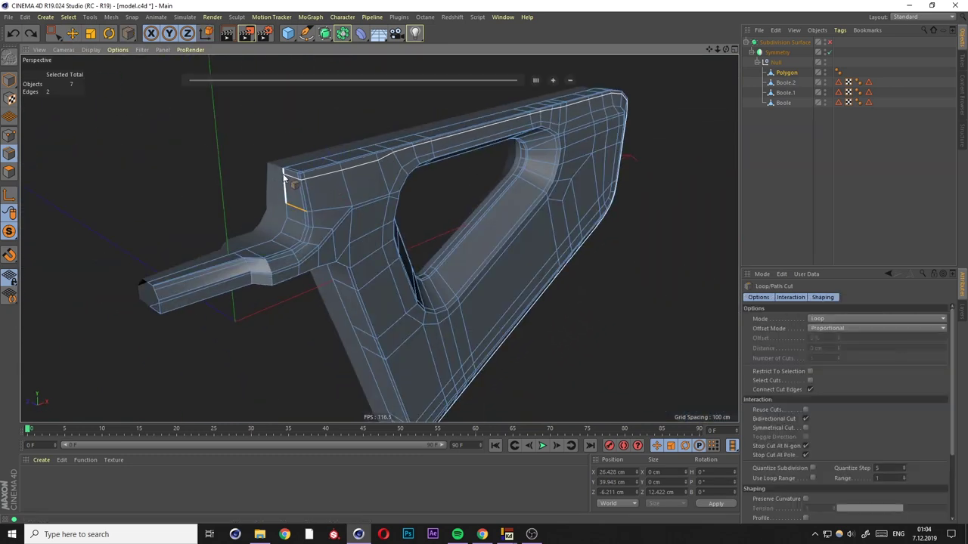
{"action": "scroll", "coordinate": [423, 195], "scroll_direction": "up", "scroll_amount": 5}
{"action": "left_click", "coordinate": [837, 70]}
{"action": "left_click", "coordinate": [786, 82]}
{"action": "scroll", "coordinate": [410, 180], "scroll_direction": "down", "scroll_amount": 5}
{"action": "mouse_move", "coordinate": [410, 180]}
{"action": "left_mouse_down", "text": "alt"}
{"action": "mouse_move", "coordinate": [349, 147]}
{"action": "mouse_move", "coordinate": [380, 126]}
{"action": "mouse_move", "coordinate": [386, 280]}
{"action": "mouse_move", "coordinate": [353, 305]}
{"action": "left_mouse_up", "text": "alt"}
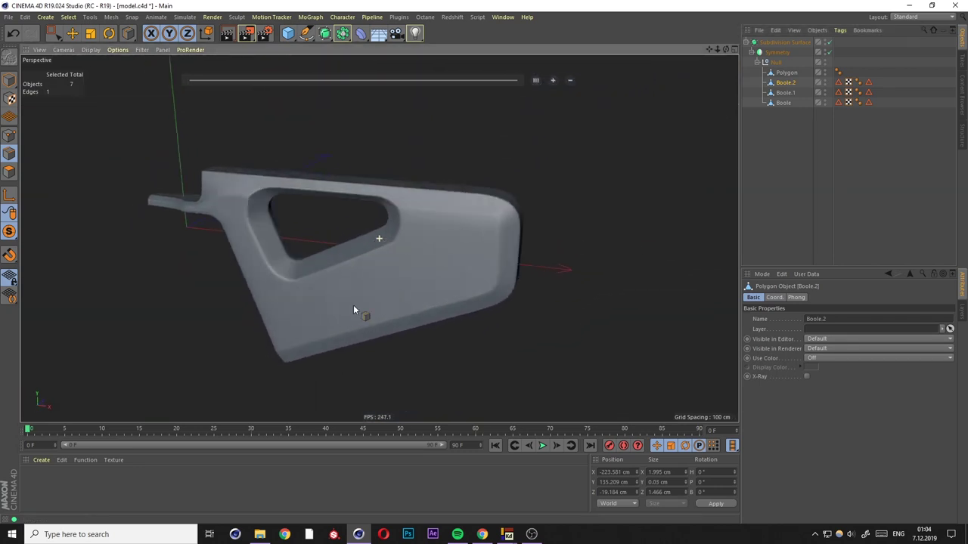
{"action": "scroll", "coordinate": [446, 196], "scroll_direction": "up", "scroll_amount": 5}
{"action": "scroll", "coordinate": [478, 204], "scroll_direction": "up", "scroll_amount": 3}
{"action": "key", "text": "ctrl+shift+a"}
{"action": "left_click", "coordinate": [786, 72]}
{"action": "mouse_move", "coordinate": [497, 202]}
{"action": "left_mouse_down", "text": "alt"}
{"action": "mouse_move", "coordinate": [431, 222]}
{"action": "mouse_move", "coordinate": [414, 191]}
{"action": "mouse_move", "coordinate": [458, 208]}
{"action": "mouse_move", "coordinate": [391, 225]}
{"action": "mouse_move", "coordinate": [324, 224]}
{"action": "mouse_move", "coordinate": [339, 246]}
{"action": "mouse_move", "coordinate": [413, 264]}
{"action": "left_mouse_up", "text": "alt"}
{"action": "scroll", "coordinate": [324, 224], "scroll_direction": "down", "scroll_amount": 5}
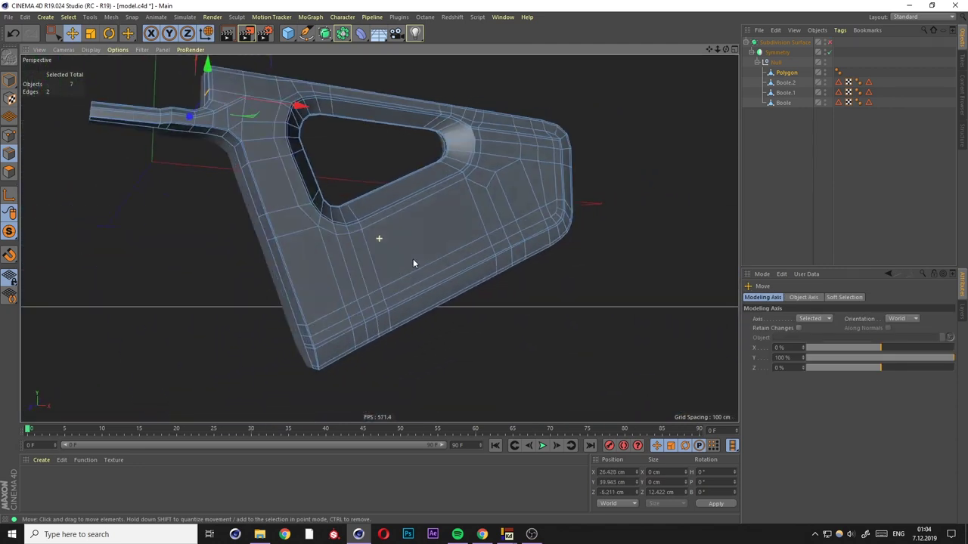
Compare the stock against the HI-PAK reference in front view (F4), then return to perspective (F1).
{"action": "key", "text": "F4"}
{"action": "scroll", "coordinate": [469, 257], "scroll_direction": "up", "scroll_amount": 2}
{"action": "mouse_move", "coordinate": [499, 260]}
{"action": "left_mouse_down", "text": "alt"}
{"action": "mouse_move", "coordinate": [430, 208]}
{"action": "mouse_move", "coordinate": [500, 211]}
{"action": "mouse_move", "coordinate": [498, 223]}
{"action": "left_mouse_up", "text": "alt"}
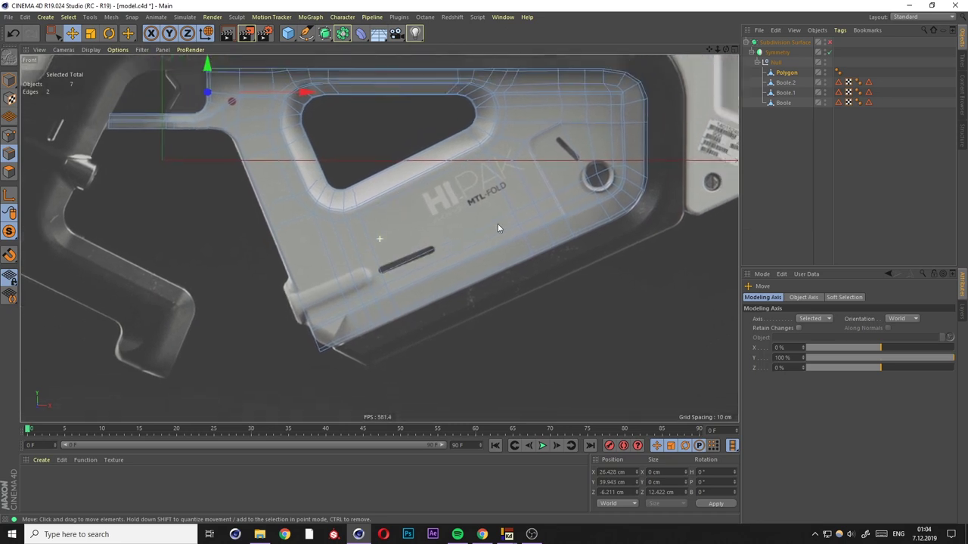
{"action": "scroll", "coordinate": [360, 311], "scroll_direction": "up", "scroll_amount": 3}
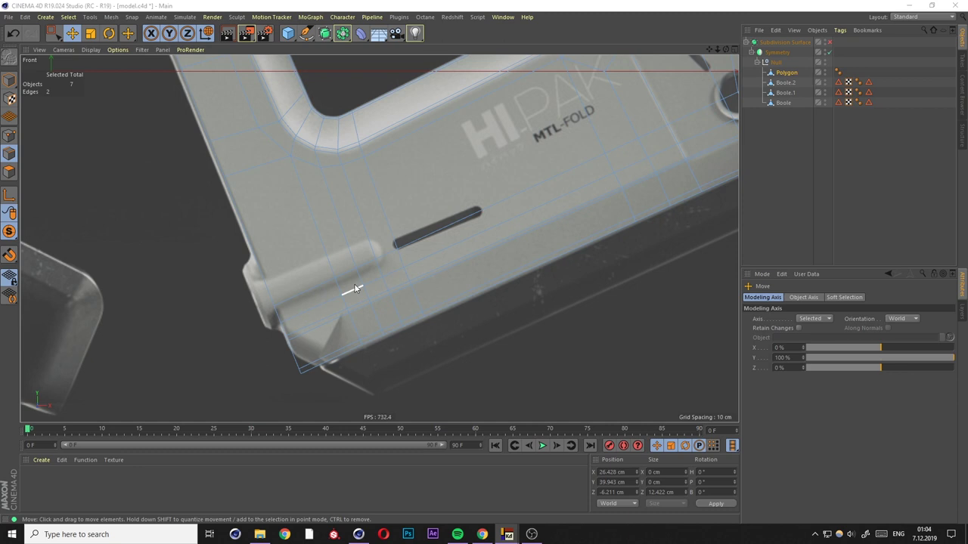
{"action": "scroll", "coordinate": [354, 284], "scroll_direction": "down", "scroll_amount": 1}
{"action": "scroll", "coordinate": [352, 283], "scroll_direction": "down", "scroll_amount": 2}
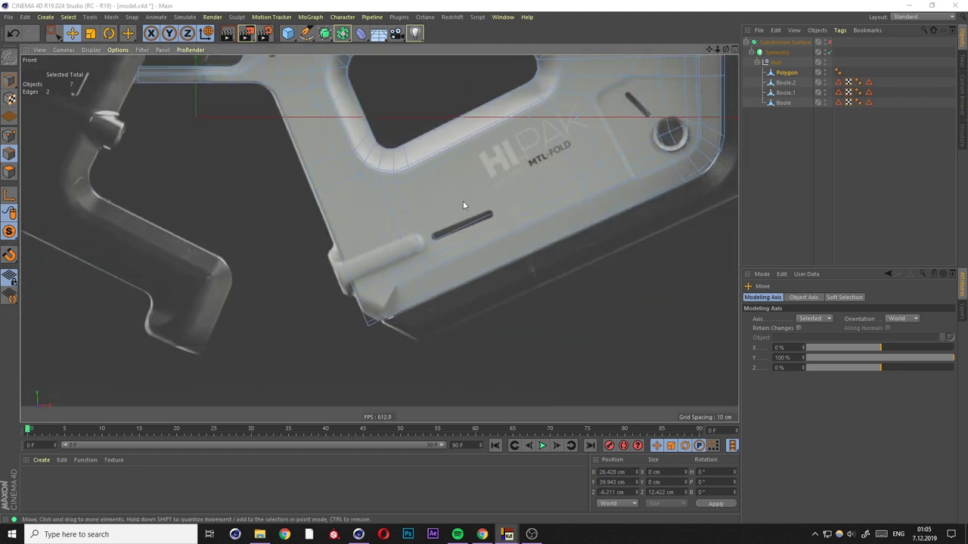
{"action": "scroll", "coordinate": [348, 281], "scroll_direction": "down", "scroll_amount": 2}
{"action": "key", "text": "F1"}
{"action": "scroll", "coordinate": [380, 237], "scroll_direction": "down", "scroll_amount": 2}
{"action": "left_click", "coordinate": [855, 188]}
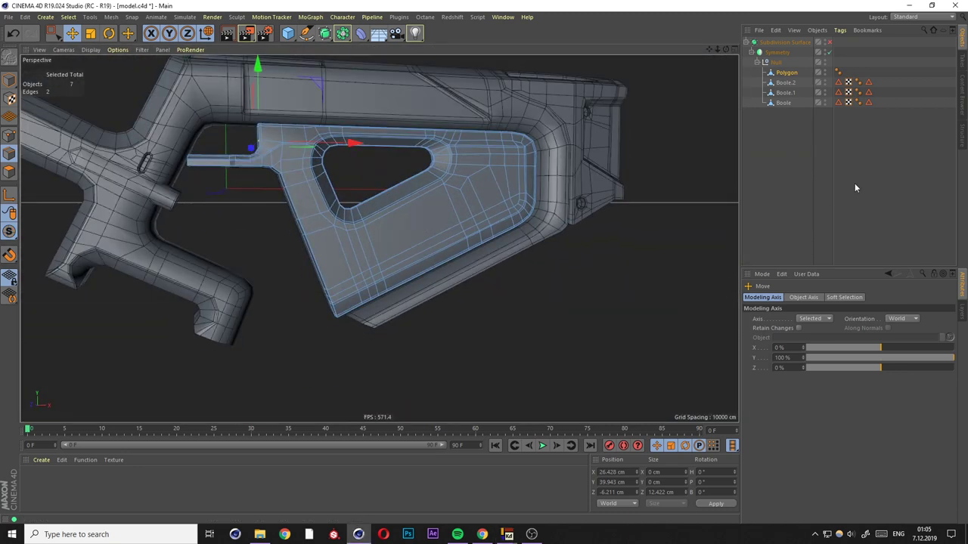
{"action": "left_click_drag", "start_coordinate": [450, 234], "coordinate": [482, 241], "text": "alt"}
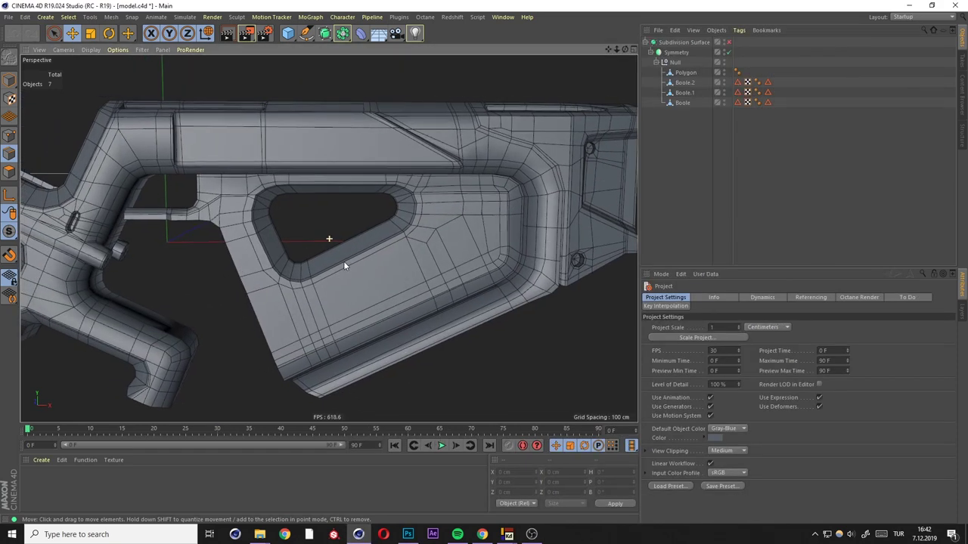
Select the stock's Polygon object and maximise the Front view zoomed on the lower corner.
{"action": "left_click", "coordinate": [343, 264]}
{"action": "scroll", "coordinate": [478, 204], "scroll_direction": "up", "scroll_amount": 3}
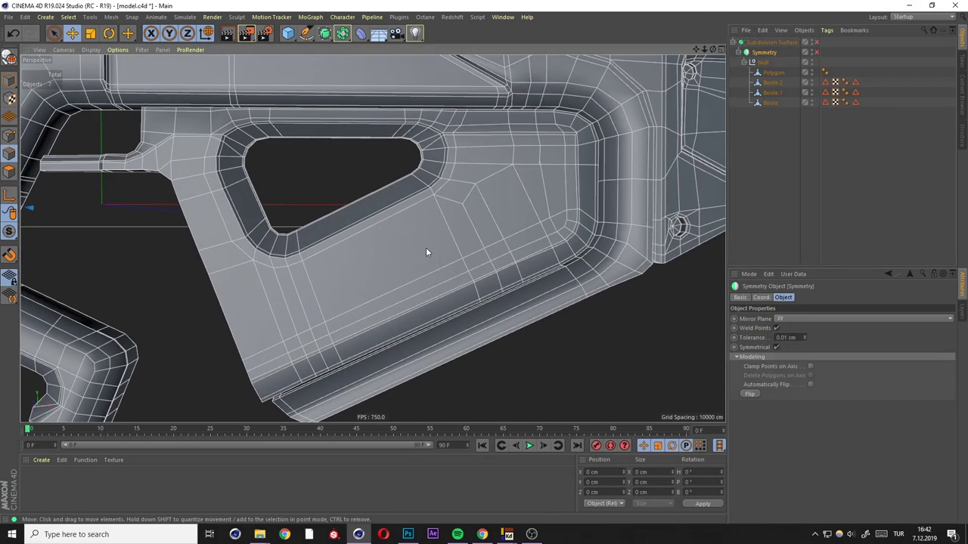
{"action": "left_click", "coordinate": [454, 258]}
{"action": "left_click_drag", "start_coordinate": [454, 259], "coordinate": [520, 274], "text": "alt"}
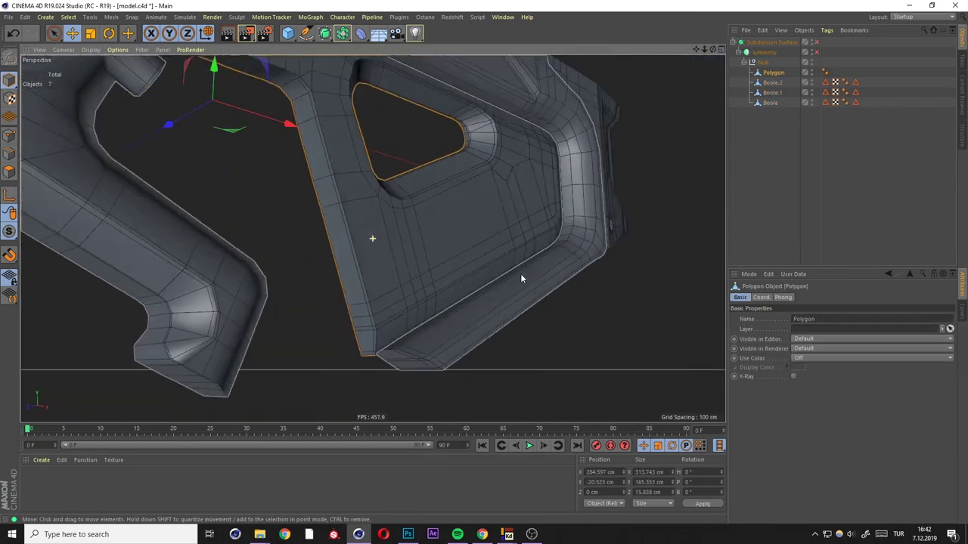
{"action": "middle_click", "coordinate": [554, 355]}
{"action": "middle_click", "coordinate": [554, 355]}
{"action": "scroll", "coordinate": [390, 366], "scroll_direction": "up", "scroll_amount": 5}
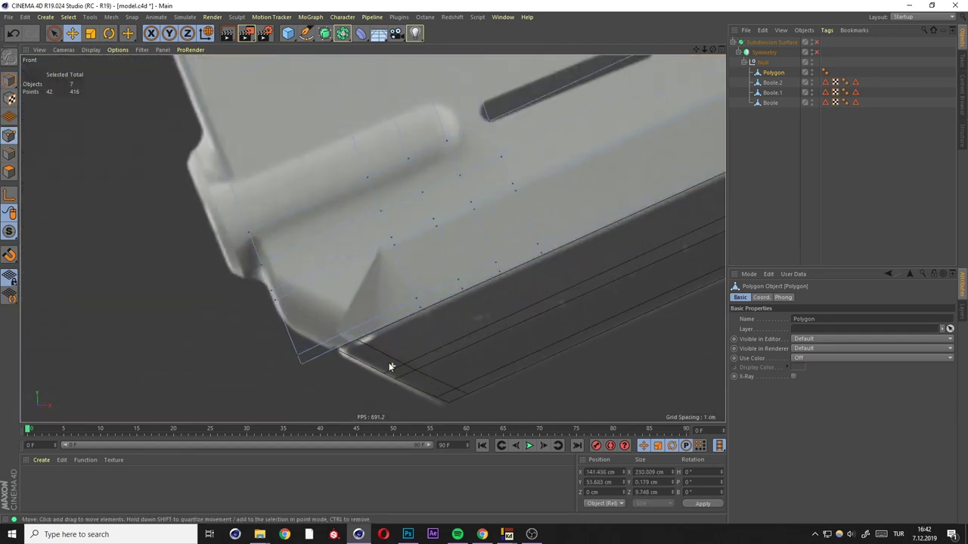
Box-select the lower front corner points, try moving them up-left, then undo that move.
{"action": "key", "text": "0"}
{"action": "left_click_drag", "start_coordinate": [320, 340], "coordinate": [256, 296]}
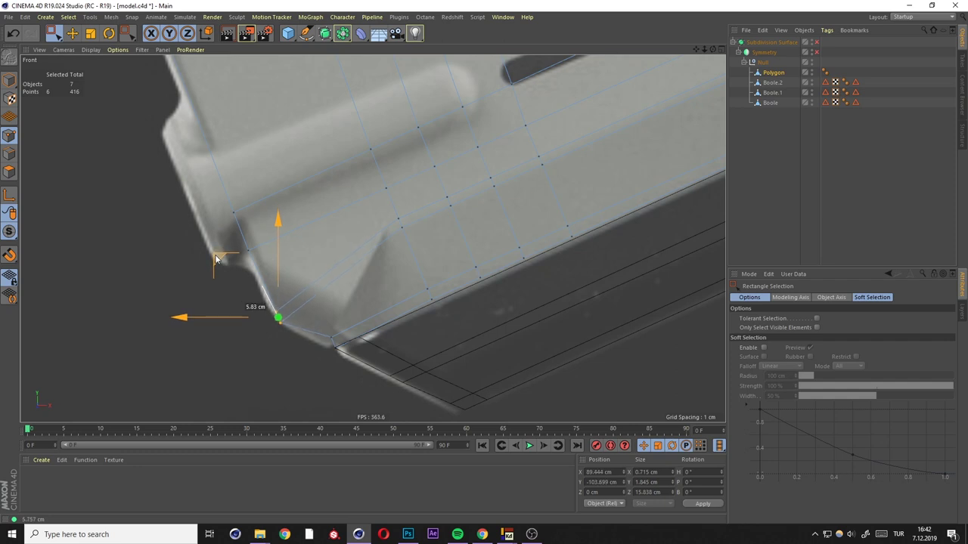
{"action": "left_click_drag", "start_coordinate": [230, 274], "coordinate": [212, 263]}
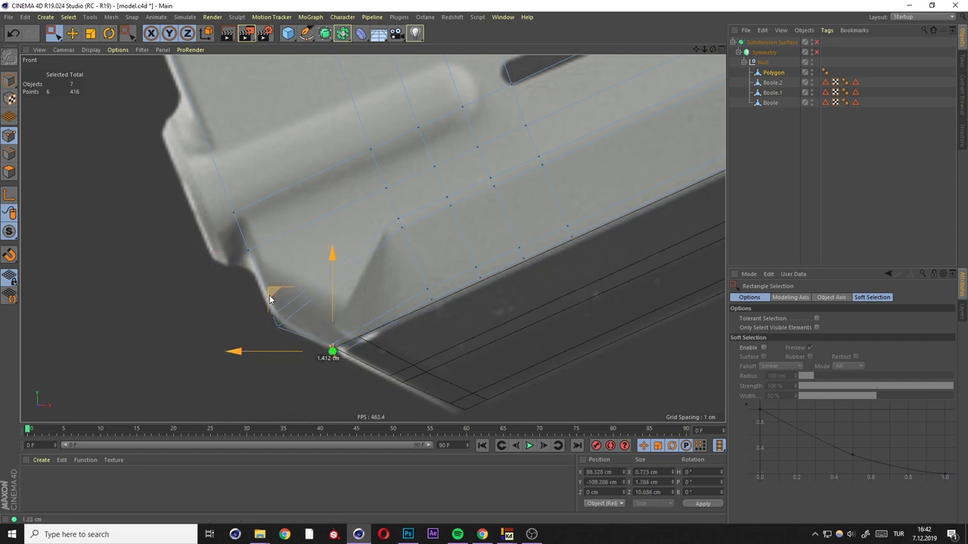
{"action": "key", "text": "ctrl+z"}
{"action": "key", "text": "ctrl+z"}
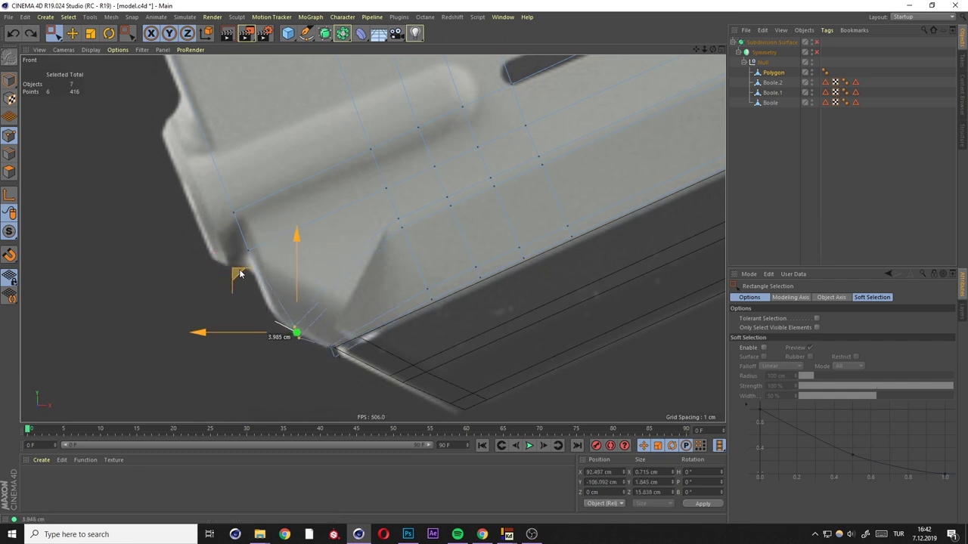
Check the corner in perspective, then drag the corner points down-left toward the reference outline.
{"action": "key", "text": "F1"}
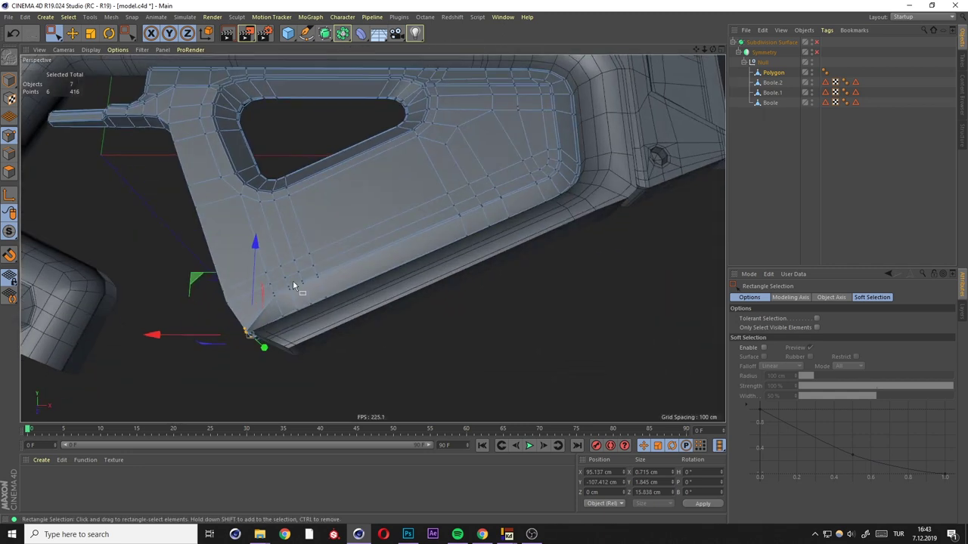
{"action": "scroll", "coordinate": [303, 287], "scroll_direction": "up", "scroll_amount": 3}
{"action": "mouse_move", "coordinate": [316, 306]}
{"action": "left_mouse_down", "text": "alt"}
{"action": "mouse_move", "coordinate": [384, 285]}
{"action": "mouse_move", "coordinate": [328, 272]}
{"action": "left_mouse_up", "text": "alt"}
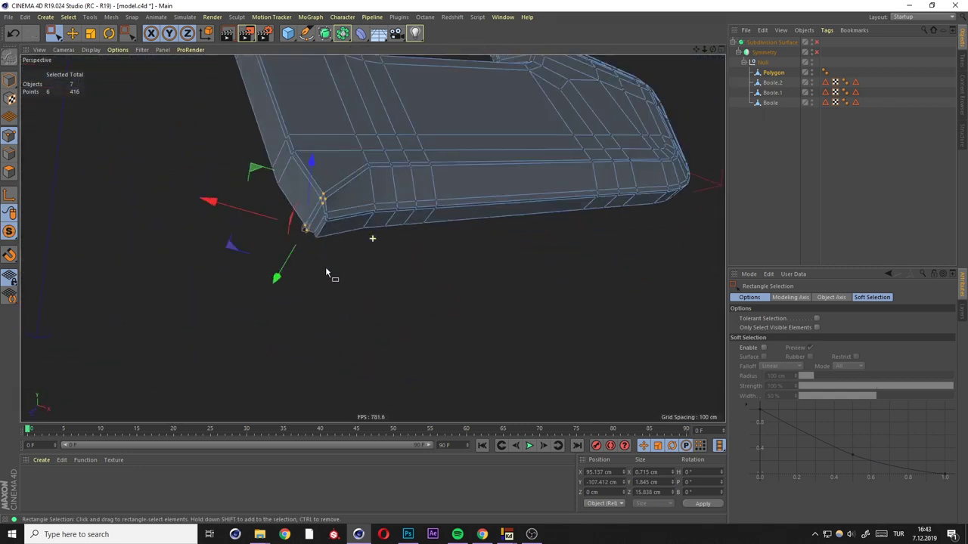
{"action": "key", "text": "F4"}
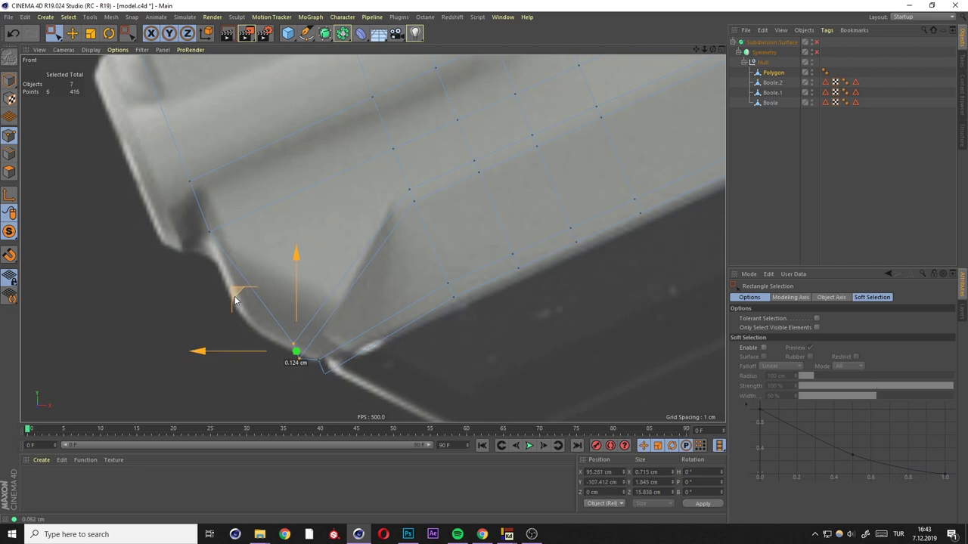
{"action": "scroll", "coordinate": [288, 269], "scroll_direction": "up", "scroll_amount": 5}
{"action": "scroll", "coordinate": [223, 314], "scroll_direction": "down", "scroll_amount": 2}
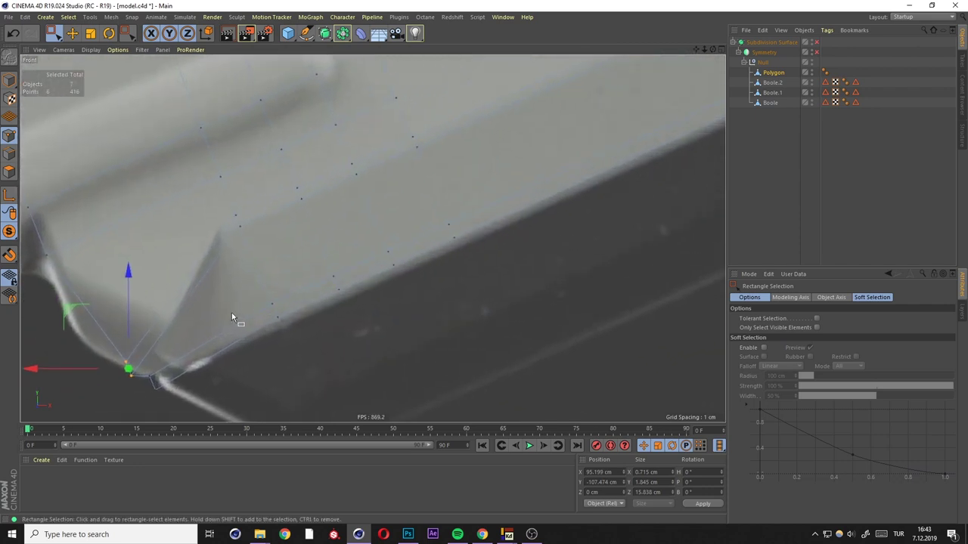
{"action": "scroll", "coordinate": [189, 352], "scroll_direction": "down", "scroll_amount": 2}
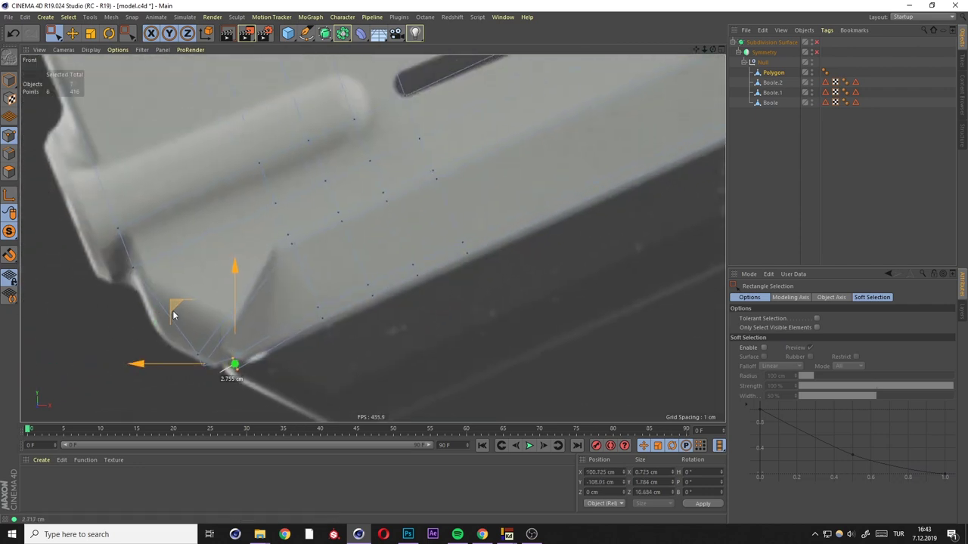
{"action": "scroll", "coordinate": [179, 310], "scroll_direction": "up", "scroll_amount": 2}
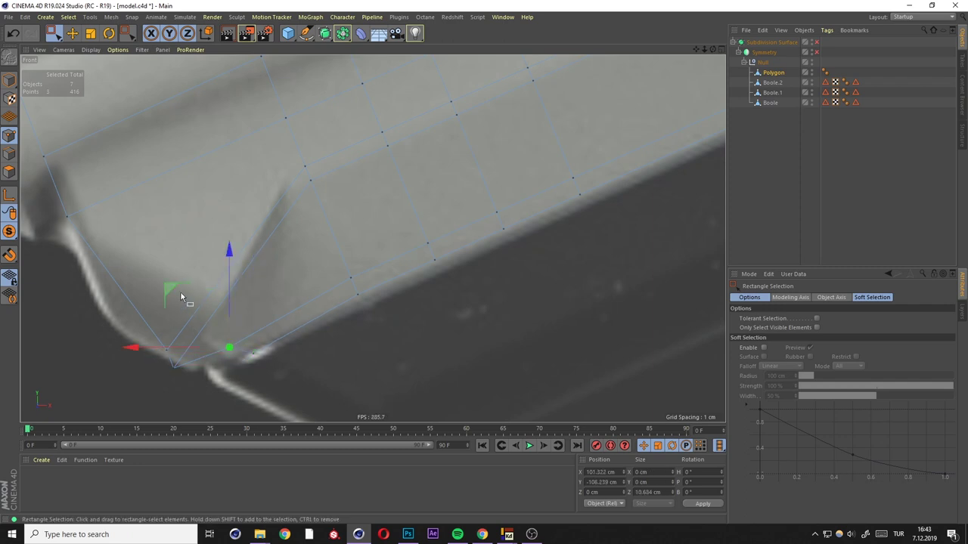
{"action": "scroll", "coordinate": [239, 265], "scroll_direction": "down", "scroll_amount": 2}
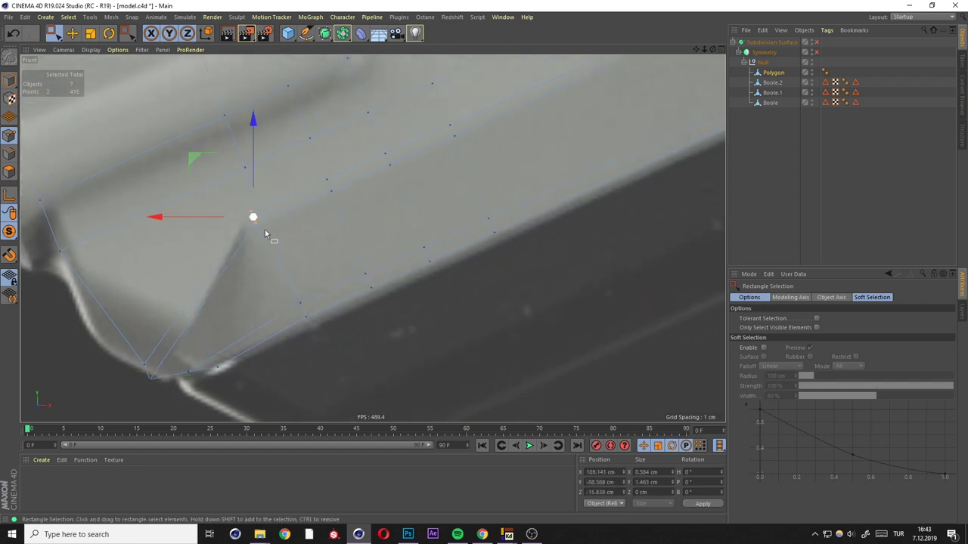
{"action": "mouse_move", "coordinate": [245, 248]}
{"action": "left_mouse_down"}
{"action": "mouse_move", "coordinate": [185, 284]}
{"action": "mouse_move", "coordinate": [185, 378]}
{"action": "left_mouse_up"}
Inspect the reshaped corner in perspective and fine-tune the corner points to fit the reference.
{"action": "scroll", "coordinate": [193, 310], "scroll_direction": "up", "scroll_amount": 2}
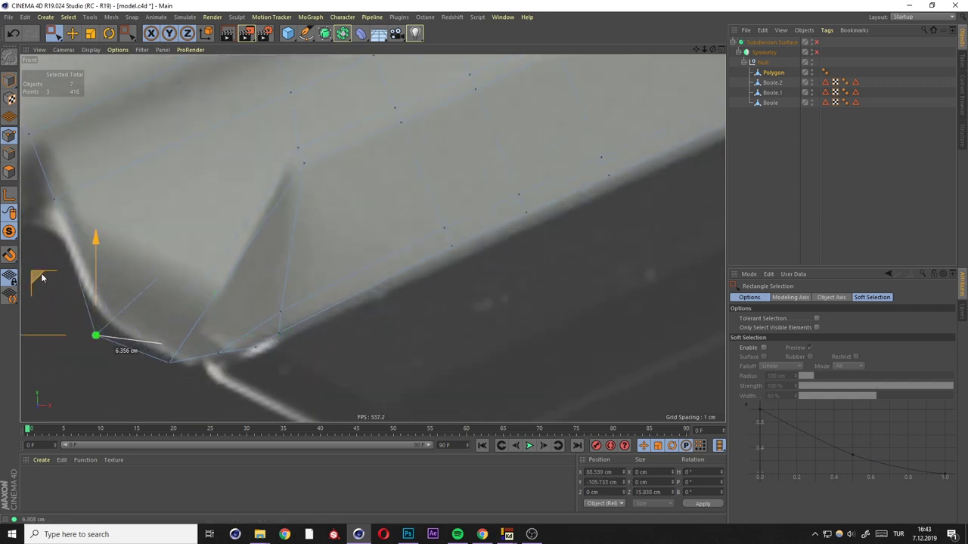
{"action": "key", "text": "F1"}
{"action": "mouse_move", "coordinate": [151, 287]}
{"action": "left_mouse_down", "text": "alt"}
{"action": "mouse_move", "coordinate": [314, 206]}
{"action": "mouse_move", "coordinate": [415, 205]}
{"action": "mouse_move", "coordinate": [389, 275]}
{"action": "mouse_move", "coordinate": [375, 177]}
{"action": "mouse_move", "coordinate": [320, 263]}
{"action": "mouse_move", "coordinate": [347, 245]}
{"action": "mouse_move", "coordinate": [389, 299]}
{"action": "left_mouse_up", "text": "alt"}
{"action": "key", "text": "e"}
{"action": "key", "text": "F5"}
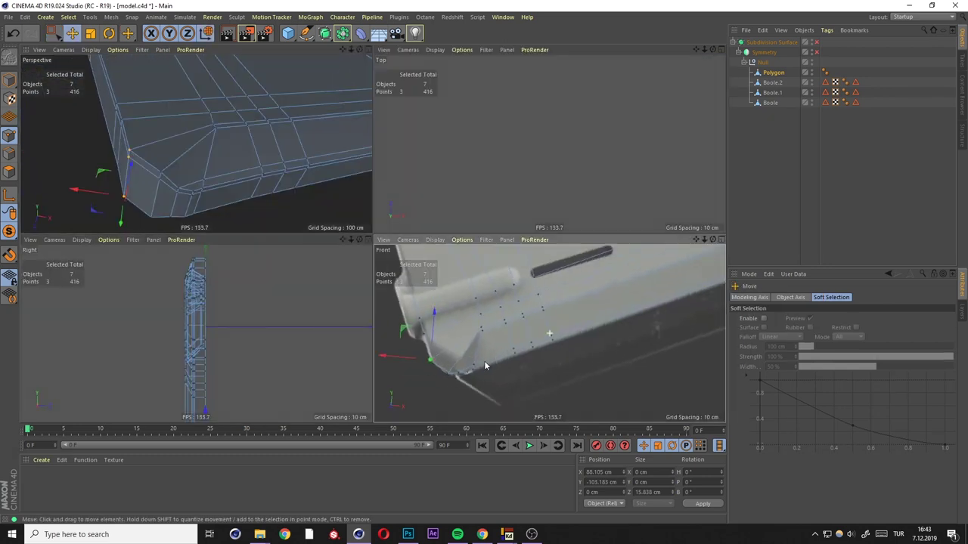
{"action": "mouse_move", "coordinate": [449, 343]}
{"action": "left_mouse_down", "text": "alt"}
{"action": "mouse_move", "coordinate": [463, 350]}
{"action": "mouse_move", "coordinate": [562, 325]}
{"action": "left_mouse_up", "text": "alt"}
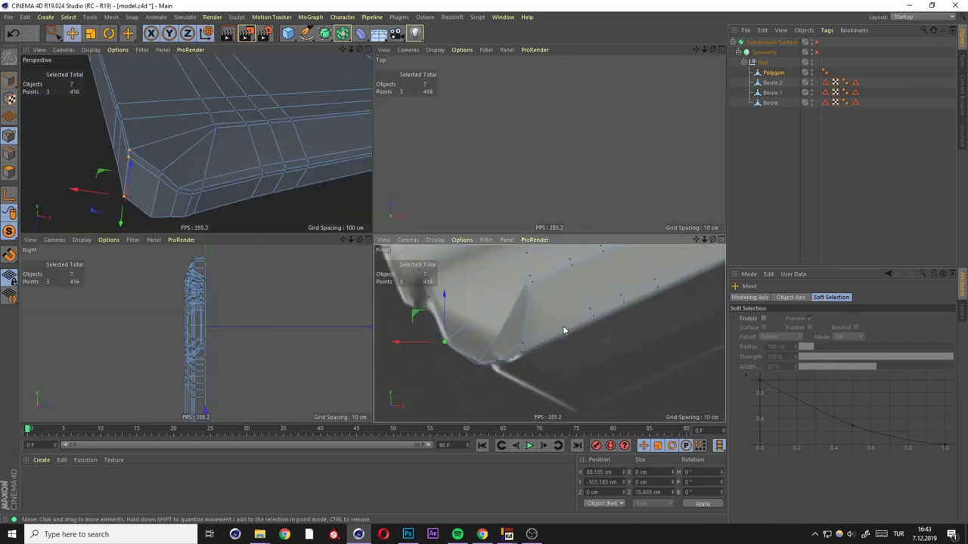
{"action": "left_click_drag", "start_coordinate": [525, 271], "coordinate": [434, 345], "text": "alt"}
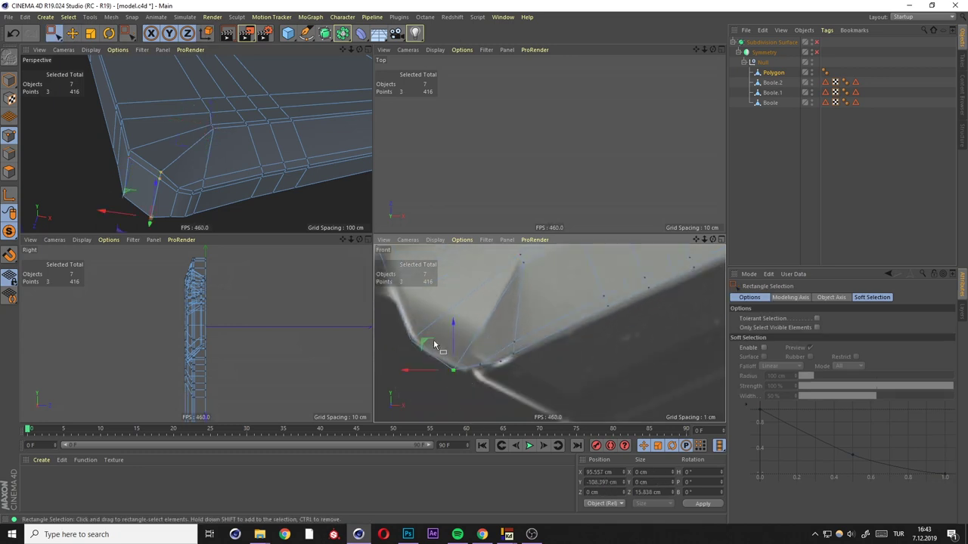
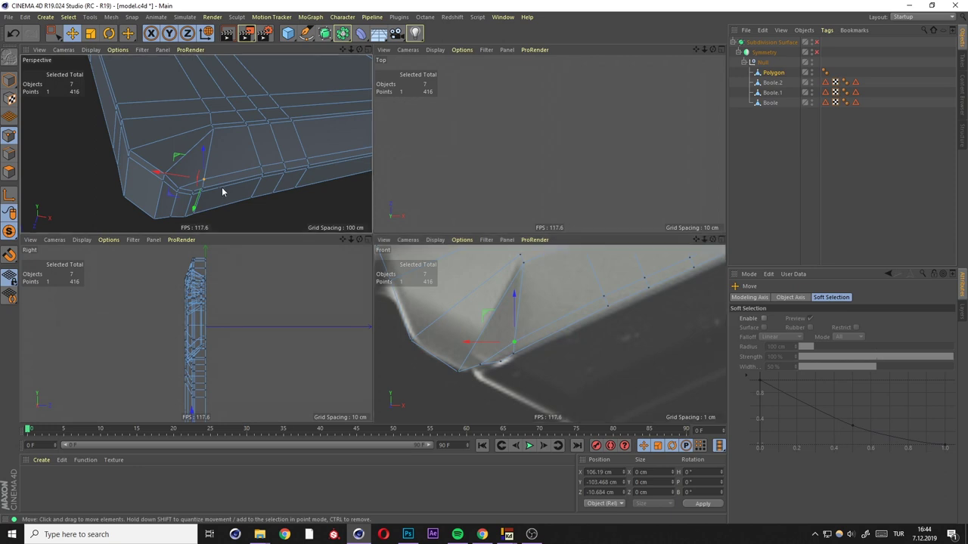
Slide two corner points onto their neighbours with welding enabled so they merge.
{"action": "key", "text": "F1"}
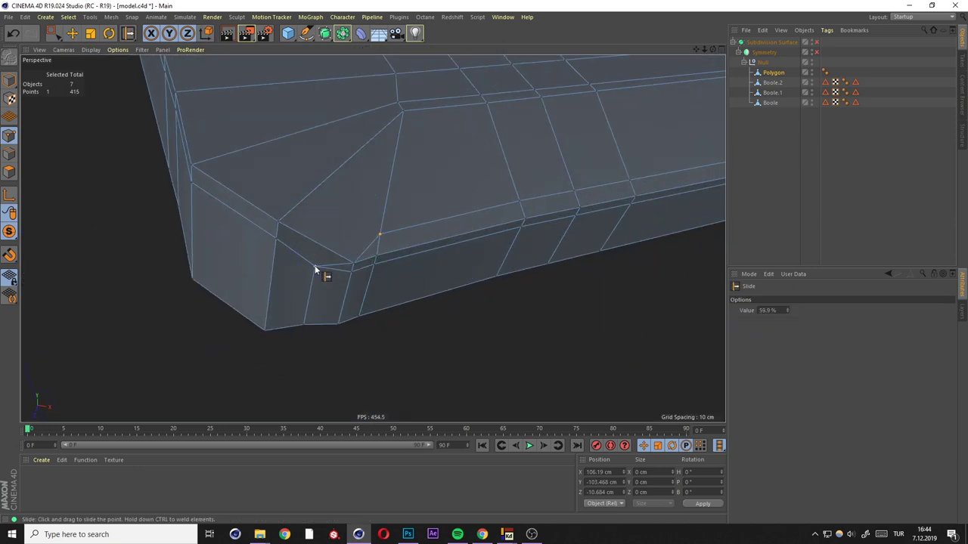
{"action": "left_click_drag", "start_coordinate": [303, 327], "coordinate": [353, 290], "text": "ctrl"}
{"action": "key", "text": "F5"}
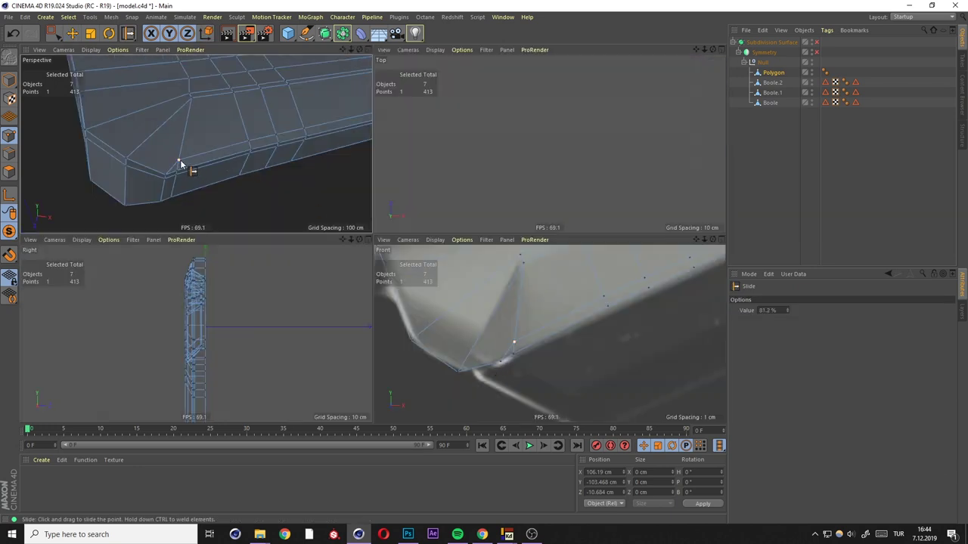
{"action": "mouse_move", "coordinate": [165, 201]}
{"action": "left_mouse_down", "text": "ctrl"}
{"action": "mouse_move", "coordinate": [176, 173]}
{"action": "mouse_move", "coordinate": [232, 177]}
{"action": "mouse_move", "coordinate": [180, 168]}
{"action": "mouse_move", "coordinate": [194, 172]}
{"action": "mouse_move", "coordinate": [224, 143]}
{"action": "mouse_move", "coordinate": [257, 161]}
{"action": "mouse_move", "coordinate": [235, 162]}
{"action": "left_mouse_up", "text": "ctrl"}
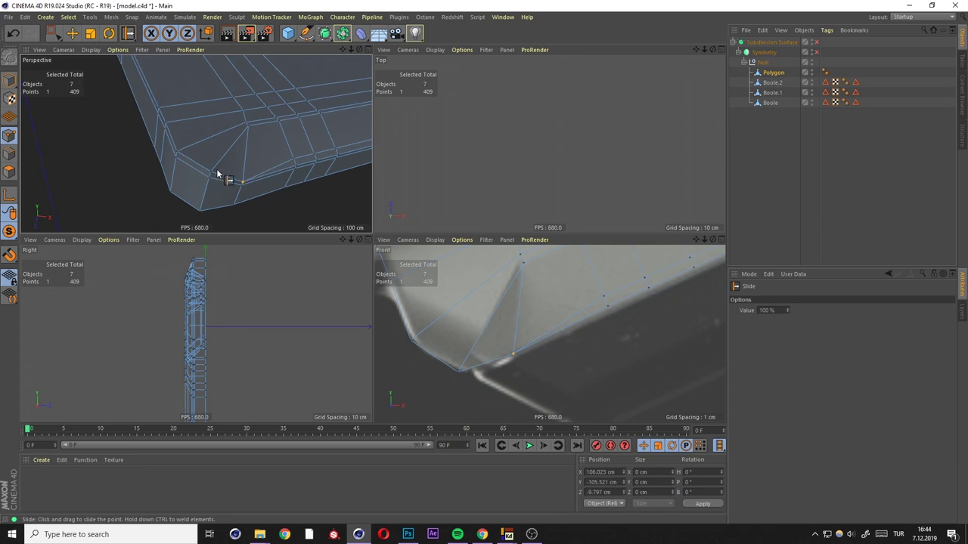
Line Cut a new edge across the lower corner and preview the smoothed subdivision.
{"action": "left_click", "coordinate": [209, 167]}
{"action": "mouse_move", "coordinate": [237, 151]}
{"action": "left_mouse_down", "text": "alt"}
{"action": "mouse_move", "coordinate": [225, 118]}
{"action": "mouse_move", "coordinate": [242, 151]}
{"action": "left_mouse_up", "text": "alt"}
{"action": "key", "text": "e"}
{"action": "middle_click", "coordinate": [242, 151]}
{"action": "key", "text": "q"}
{"action": "mouse_move", "coordinate": [401, 232]}
{"action": "left_mouse_down", "text": "alt"}
{"action": "mouse_move", "coordinate": [511, 214]}
{"action": "mouse_move", "coordinate": [491, 251]}
{"action": "mouse_move", "coordinate": [475, 248]}
{"action": "left_mouse_up", "text": "alt"}
Weld the leftover corner point, bringing the mesh to 412 points, and inspect the Phong tag.
{"action": "middle_click", "coordinate": [475, 248]}
{"action": "middle_click", "coordinate": [322, 195]}
{"action": "key", "text": "q"}
{"action": "mouse_move", "coordinate": [512, 324]}
{"action": "left_mouse_down", "text": "alt"}
{"action": "mouse_move", "coordinate": [479, 258]}
{"action": "mouse_move", "coordinate": [619, 222]}
{"action": "mouse_move", "coordinate": [503, 328]}
{"action": "left_mouse_up", "text": "alt"}
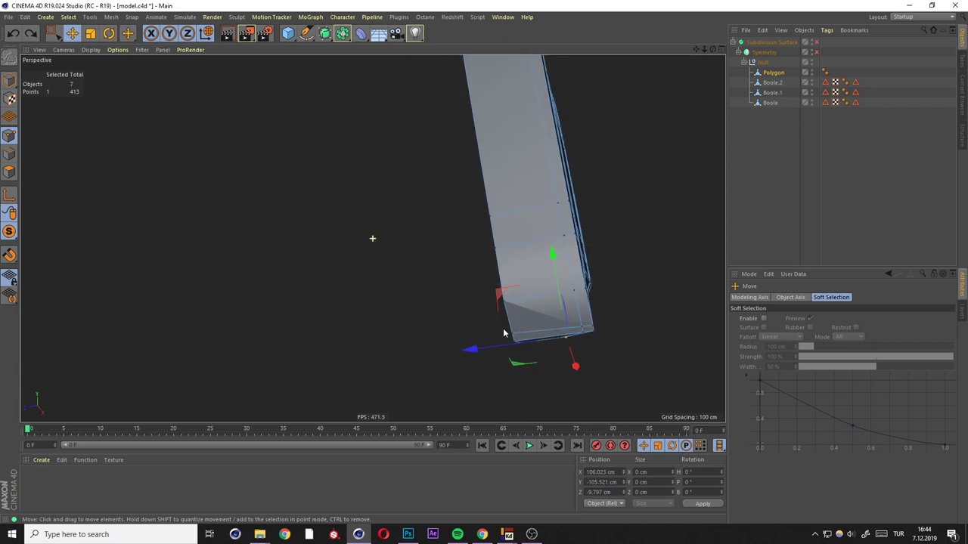
{"action": "scroll", "coordinate": [434, 312], "scroll_direction": "up", "scroll_amount": 3}
{"action": "key", "text": "0"}
{"action": "scroll", "coordinate": [369, 321], "scroll_direction": "up", "scroll_amount": 2}
{"action": "scroll", "coordinate": [364, 325], "scroll_direction": "up", "scroll_amount": 3}
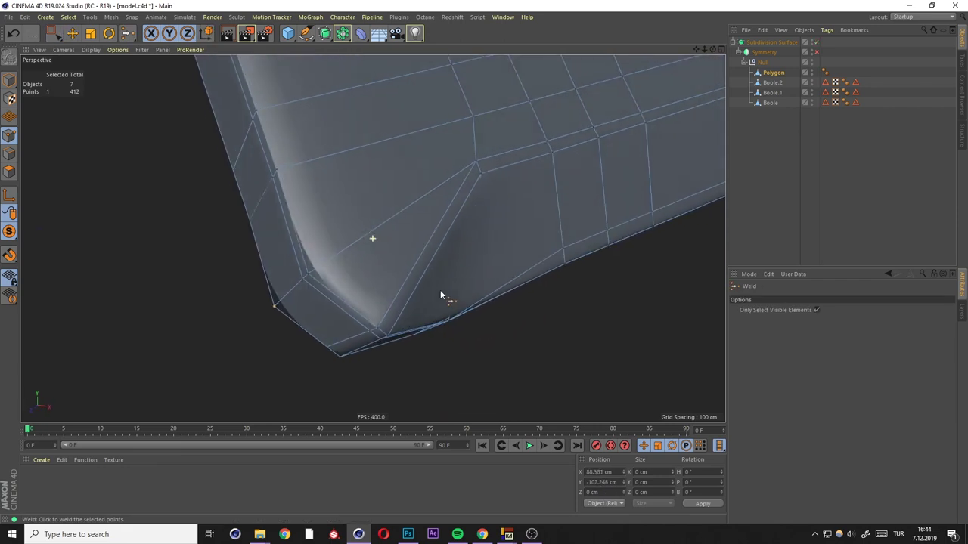
{"action": "key", "text": "0"}
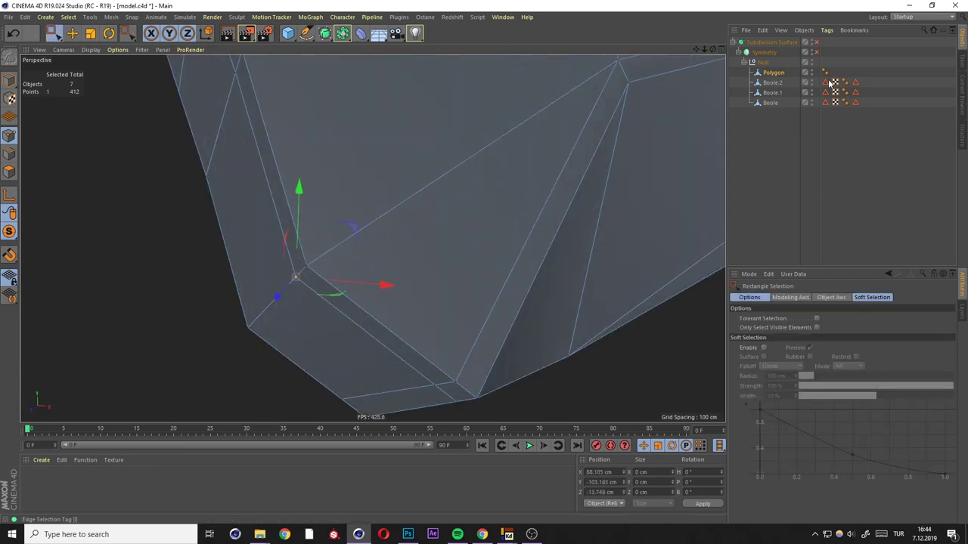
{"action": "left_click", "coordinate": [787, 338]}
Toggle subdivision smoothing on and off while zooming out to inspect the whole stock.
{"action": "key", "text": "q"}
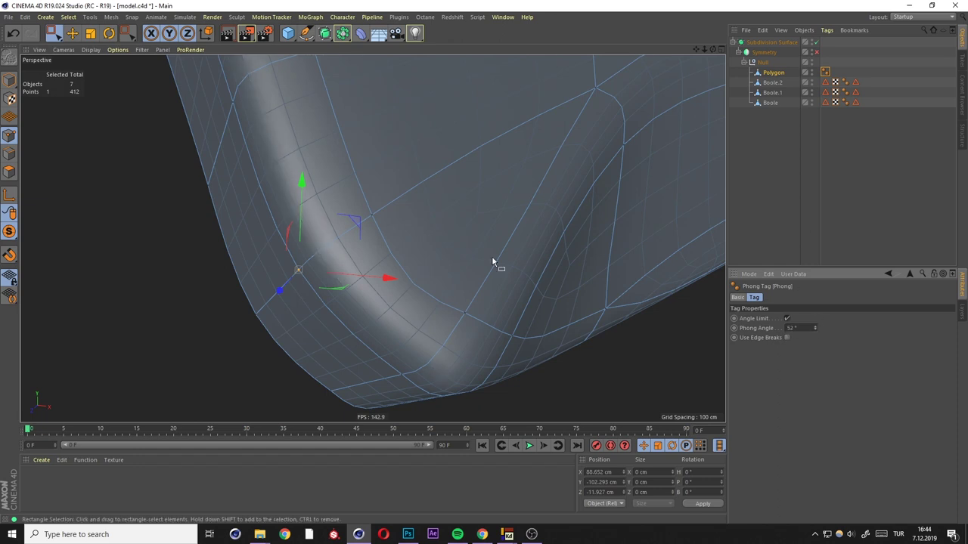
{"action": "scroll", "coordinate": [492, 262], "scroll_direction": "down", "scroll_amount": 3}
{"action": "key", "text": "q"}
{"action": "mouse_move", "coordinate": [383, 272]}
{"action": "left_mouse_down", "text": "alt"}
{"action": "mouse_move", "coordinate": [371, 223]}
{"action": "mouse_move", "coordinate": [409, 318]}
{"action": "mouse_move", "coordinate": [448, 255]}
{"action": "left_mouse_up", "text": "alt"}
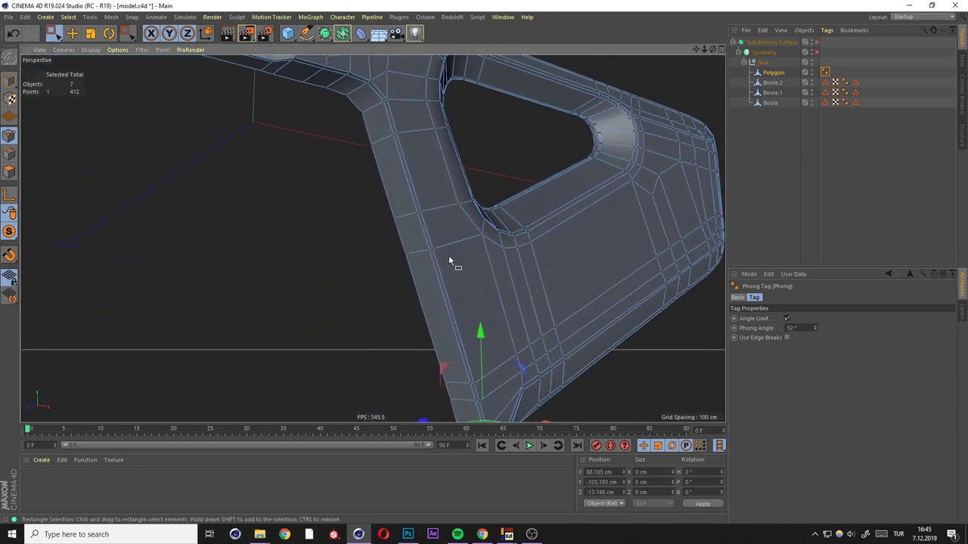
{"action": "scroll", "coordinate": [490, 340], "scroll_direction": "up", "scroll_amount": 5}
{"action": "scroll", "coordinate": [529, 319], "scroll_direction": "up", "scroll_amount": 5}
{"action": "key", "text": "q"}
{"action": "scroll", "coordinate": [506, 342], "scroll_direction": "up", "scroll_amount": 3}
{"action": "scroll", "coordinate": [401, 307], "scroll_direction": "down", "scroll_amount": 3}
{"action": "scroll", "coordinate": [389, 311], "scroll_direction": "down", "scroll_amount": 3}
Orbit around the arm in the perspective and top views to inspect the frame opening.
{"action": "key", "text": "F1"}
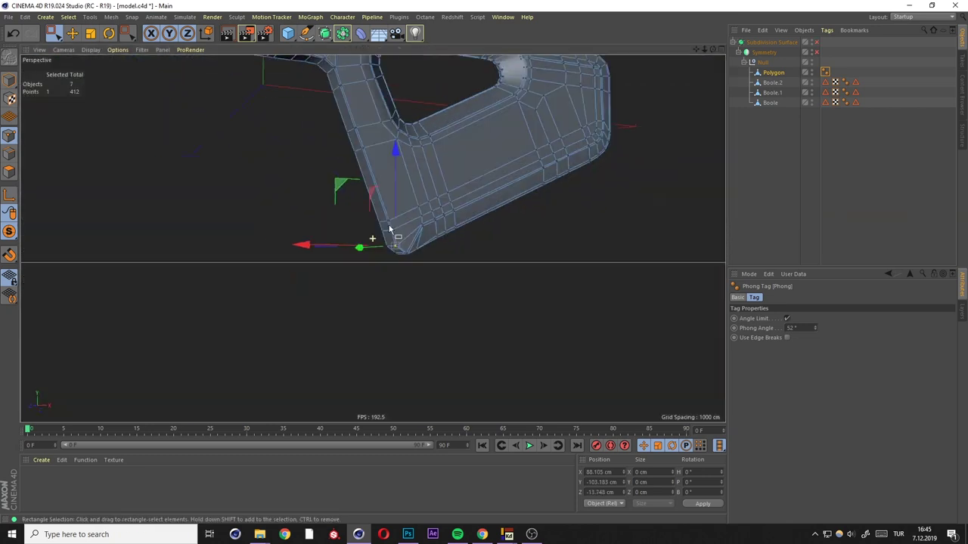
{"action": "key", "text": "F2"}
{"action": "scroll", "coordinate": [401, 236], "scroll_direction": "down", "scroll_amount": 5}
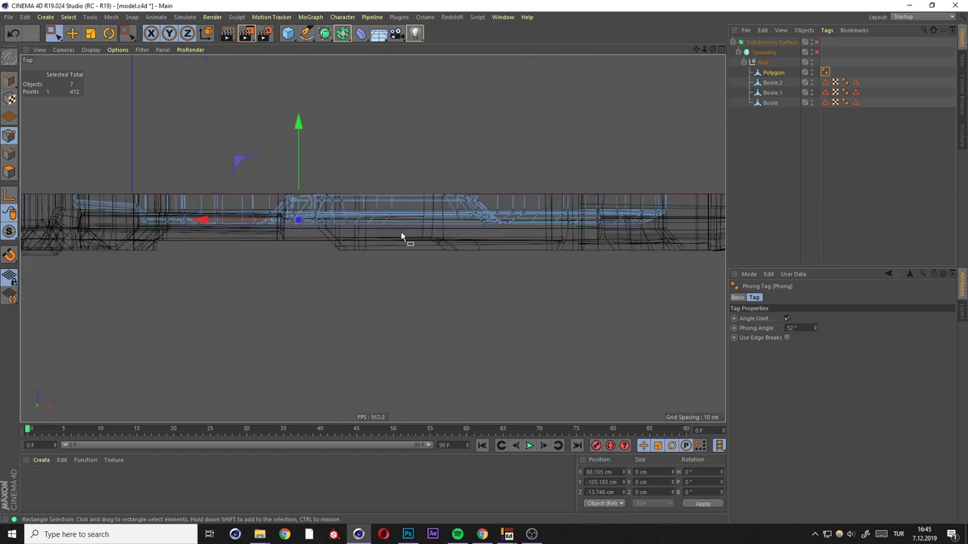
{"action": "key", "text": "F5"}
{"action": "key", "text": "F1"}
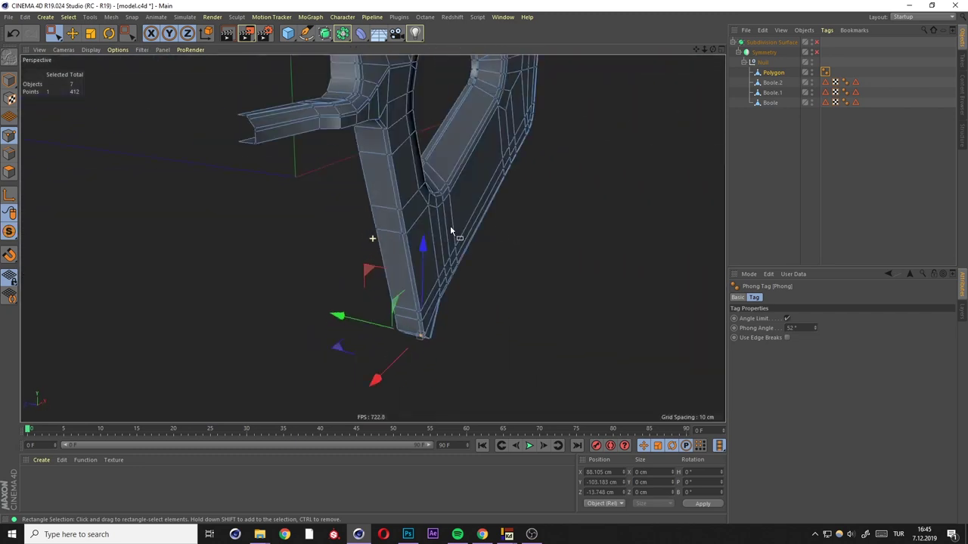
{"action": "left_click_drag", "start_coordinate": [450, 230], "coordinate": [434, 311], "text": "alt"}
{"action": "key", "text": "F5"}
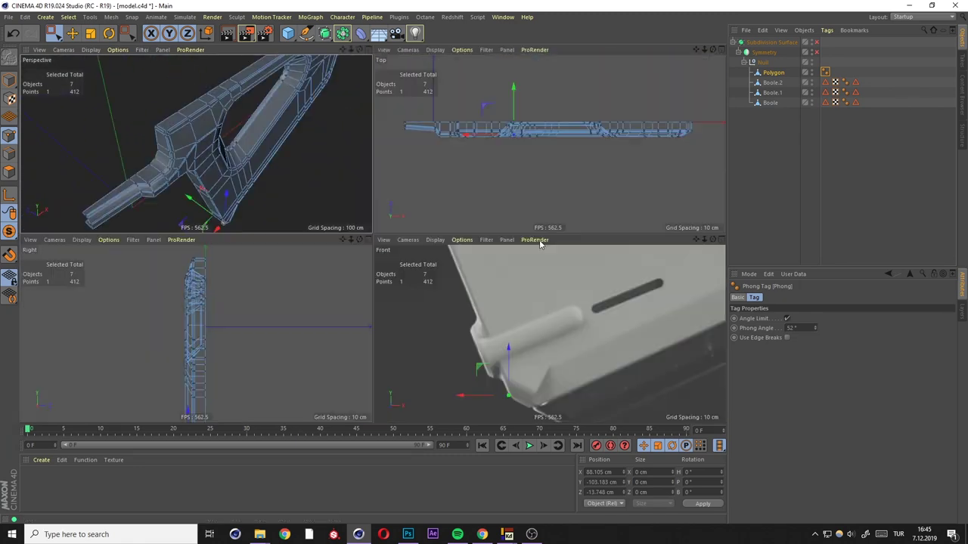
Rectangle-select the points around the frame opening in Top view and push them about 4 cm along Z.
{"action": "key", "text": "F2"}
{"action": "left_click_drag", "start_coordinate": [713, 202], "coordinate": [20, 326]}
{"action": "key", "text": "F1"}
{"action": "mouse_move", "coordinate": [308, 130]}
{"action": "left_mouse_down", "text": "alt"}
{"action": "mouse_move", "coordinate": [443, 65]}
{"action": "mouse_move", "coordinate": [497, 151]}
{"action": "mouse_move", "coordinate": [422, 136]}
{"action": "mouse_move", "coordinate": [444, 153]}
{"action": "left_mouse_up", "text": "alt"}
{"action": "mouse_move", "coordinate": [423, 227]}
{"action": "left_mouse_down", "text": "alt"}
{"action": "mouse_move", "coordinate": [371, 240]}
{"action": "mouse_move", "coordinate": [462, 159]}
{"action": "left_mouse_up", "text": "alt"}
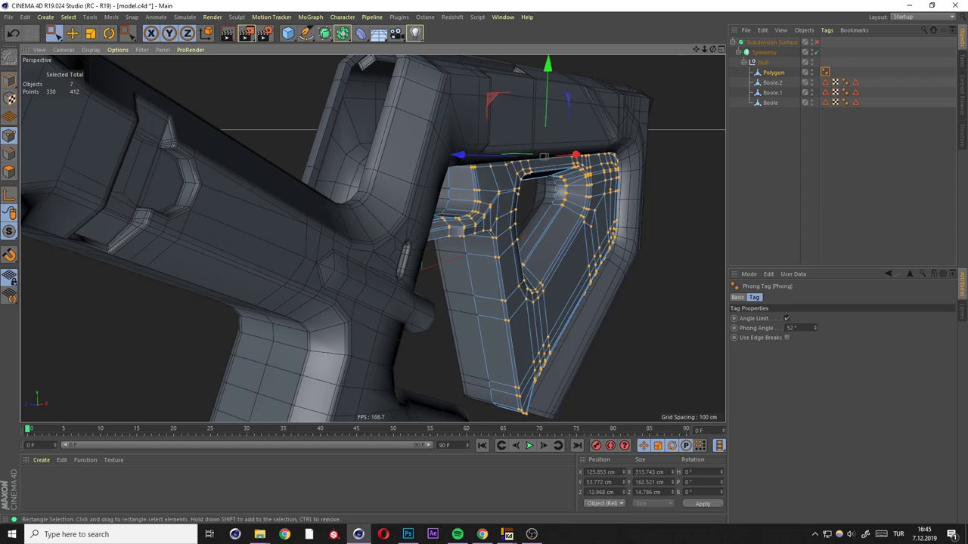
{"action": "mouse_move", "coordinate": [410, 195]}
{"action": "left_mouse_down", "text": "alt"}
{"action": "mouse_move", "coordinate": [324, 201]}
{"action": "mouse_move", "coordinate": [324, 267]}
{"action": "mouse_move", "coordinate": [424, 174]}
{"action": "mouse_move", "coordinate": [489, 162]}
{"action": "mouse_move", "coordinate": [401, 195]}
{"action": "mouse_move", "coordinate": [448, 254]}
{"action": "mouse_move", "coordinate": [372, 237]}
{"action": "mouse_move", "coordinate": [532, 265]}
{"action": "mouse_move", "coordinate": [416, 197]}
{"action": "mouse_move", "coordinate": [372, 230]}
{"action": "left_mouse_up", "text": "alt"}
{"action": "key", "text": "F4"}
Add a test Cylinder and move, rotate and scale it onto the hinge corner.
{"action": "scroll", "coordinate": [499, 320], "scroll_direction": "down", "scroll_amount": 3}
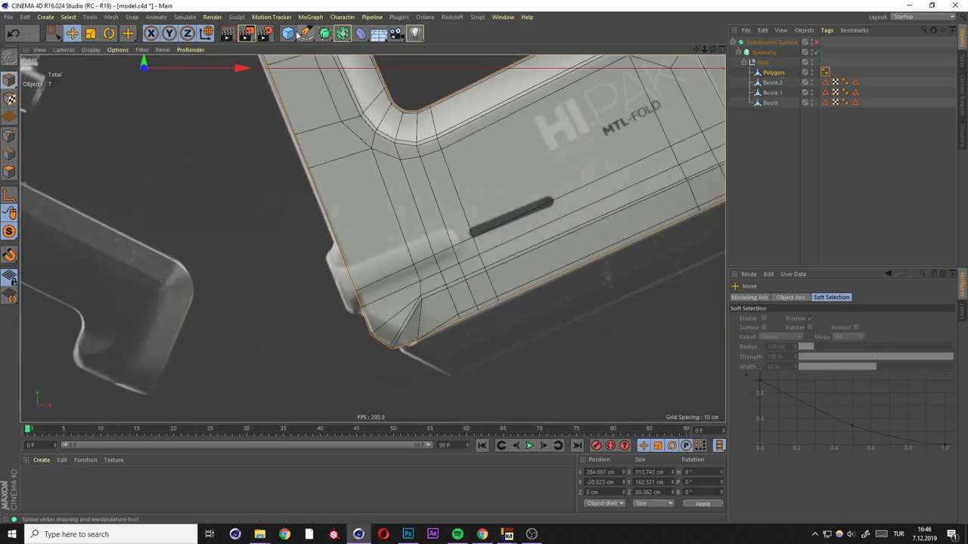
{"action": "left_click", "coordinate": [288, 32]}
{"action": "left_click", "coordinate": [491, 42]}
{"action": "scroll", "coordinate": [435, 300], "scroll_direction": "down", "scroll_amount": 3}
{"action": "key", "text": "r"}
{"action": "left_click_drag", "start_coordinate": [435, 300], "coordinate": [408, 226]}
{"action": "key", "text": "e"}
{"action": "left_click_drag", "start_coordinate": [325, 227], "coordinate": [433, 337]}
{"action": "key", "text": "t"}
{"action": "mouse_move", "coordinate": [506, 356]}
{"action": "left_mouse_down"}
{"action": "mouse_move", "coordinate": [465, 356]}
{"action": "mouse_move", "coordinate": [436, 325]}
{"action": "left_mouse_up"}
Slide the test cylinder along the groove and X axis while checking its coordinate values.
{"action": "scroll", "coordinate": [436, 325], "scroll_direction": "up", "scroll_amount": 3}
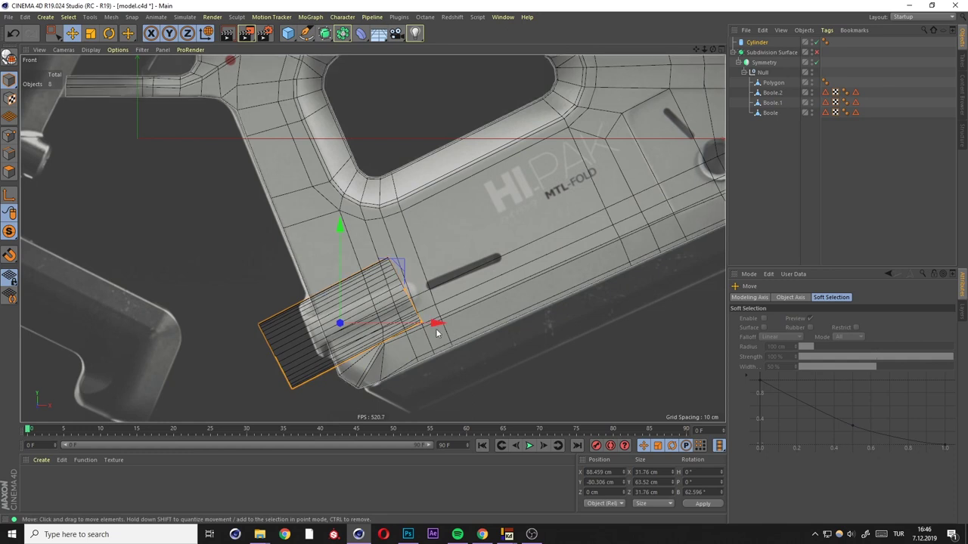
{"action": "key", "text": "r"}
{"action": "scroll", "coordinate": [350, 304], "scroll_direction": "up", "scroll_amount": 2}
{"action": "left_click_drag", "start_coordinate": [385, 382], "coordinate": [415, 364]}
{"action": "middle_click_drag", "start_coordinate": [416, 364], "coordinate": [477, 286], "text": "alt"}
{"action": "left_click_drag", "start_coordinate": [391, 369], "coordinate": [390, 362]}
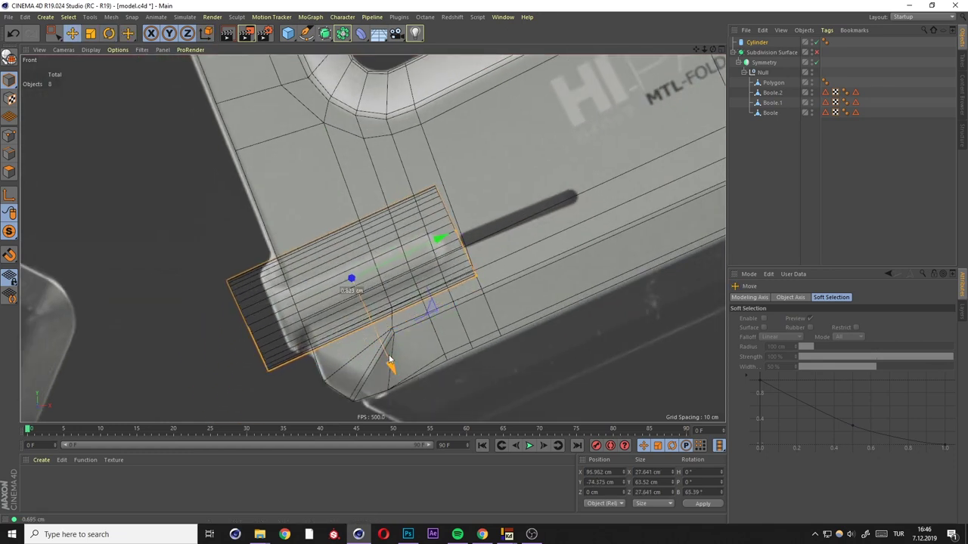
{"action": "left_click", "coordinate": [757, 43]}
{"action": "left_click", "coordinate": [762, 297]}
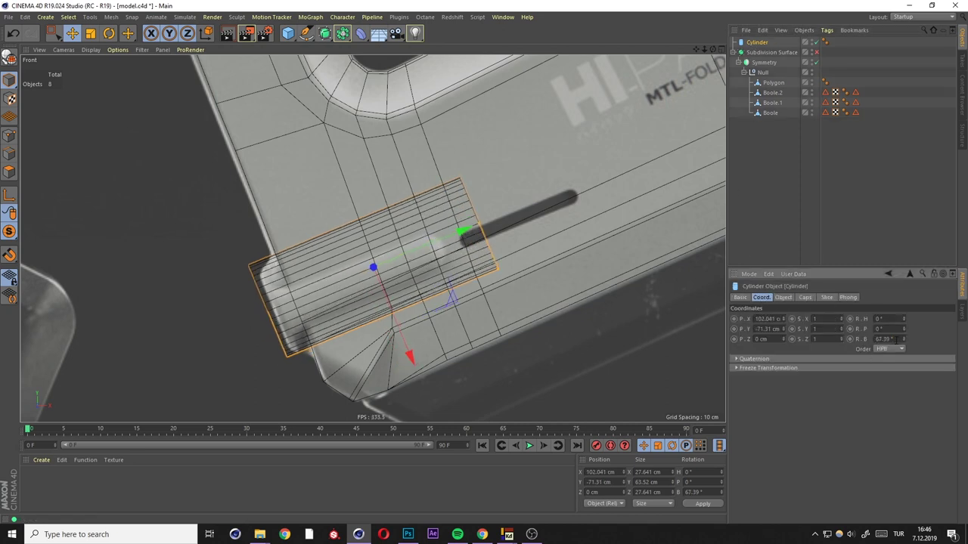
{"action": "mouse_move", "coordinate": [407, 346]}
{"action": "left_mouse_down"}
{"action": "mouse_move", "coordinate": [428, 254]}
{"action": "mouse_move", "coordinate": [513, 193]}
{"action": "left_mouse_up"}
{"action": "middle_click", "coordinate": [428, 254]}
{"action": "middle_click", "coordinate": [484, 259]}
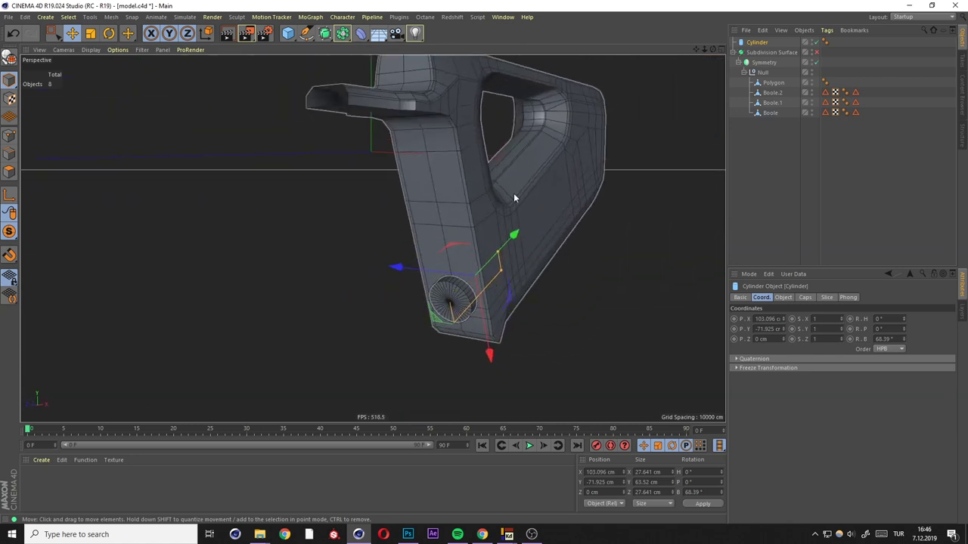
Adjust the frame opening's points along Z to about -9.3 cm, then undo the test cylinder.
{"action": "left_click", "coordinate": [628, 155]}
{"action": "key", "text": "Return"}
{"action": "mouse_move", "coordinate": [469, 189]}
{"action": "left_mouse_down", "text": "alt"}
{"action": "mouse_move", "coordinate": [445, 97]}
{"action": "mouse_move", "coordinate": [435, 96]}
{"action": "mouse_move", "coordinate": [477, 114]}
{"action": "mouse_move", "coordinate": [456, 69]}
{"action": "mouse_move", "coordinate": [474, 71]}
{"action": "mouse_move", "coordinate": [562, 144]}
{"action": "mouse_move", "coordinate": [530, 150]}
{"action": "mouse_move", "coordinate": [499, 217]}
{"action": "mouse_move", "coordinate": [502, 205]}
{"action": "left_mouse_up", "text": "alt"}
{"action": "scroll", "coordinate": [456, 75], "scroll_direction": "up", "scroll_amount": 4}
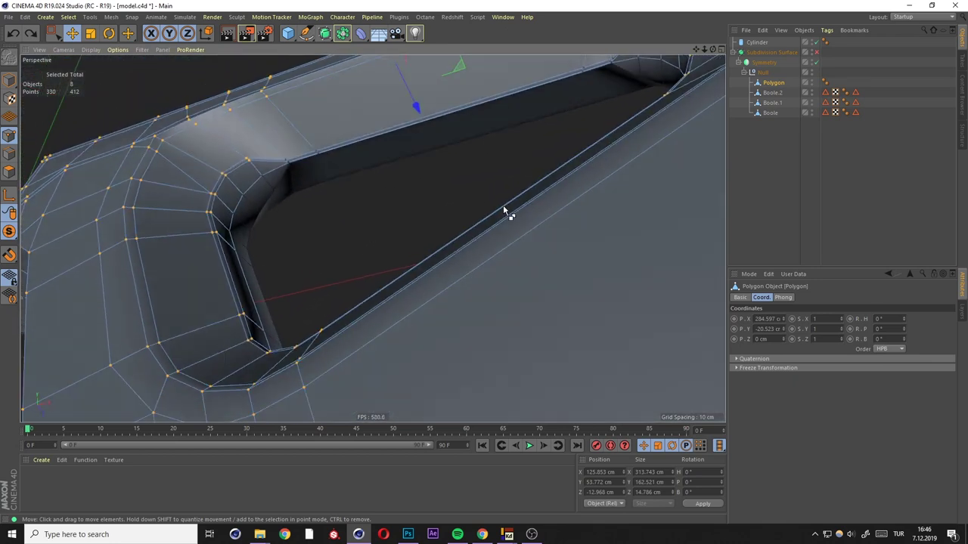
{"action": "left_click", "coordinate": [503, 206]}
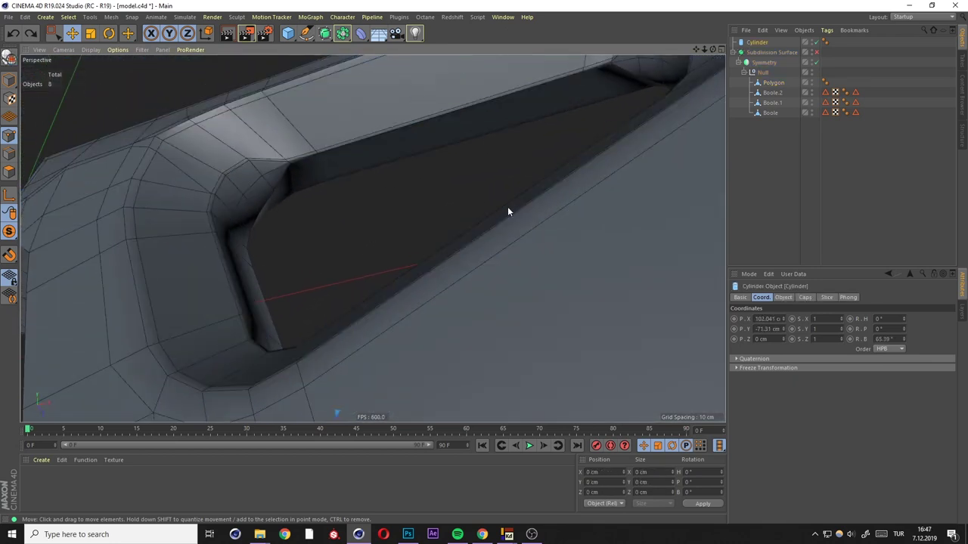
{"action": "key", "text": "ctrl+z"}
{"action": "key", "text": "ctrl+z"}
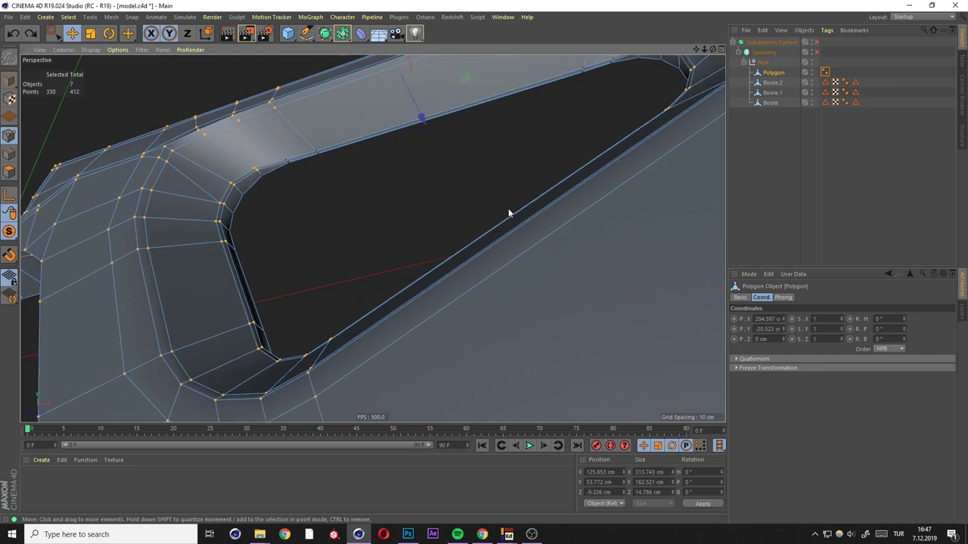
Re-enable the Symmetry object and check the mirrored stock in the views.
{"action": "mouse_move", "coordinate": [508, 208]}
{"action": "left_mouse_down", "text": "alt"}
{"action": "mouse_move", "coordinate": [506, 246]}
{"action": "mouse_move", "coordinate": [544, 192]}
{"action": "mouse_move", "coordinate": [575, 174]}
{"action": "left_mouse_up", "text": "alt"}
{"action": "left_click", "coordinate": [816, 53]}
{"action": "mouse_move", "coordinate": [454, 151]}
{"action": "left_mouse_down", "text": "alt"}
{"action": "mouse_move", "coordinate": [427, 97]}
{"action": "mouse_move", "coordinate": [468, 160]}
{"action": "left_mouse_up", "text": "alt"}
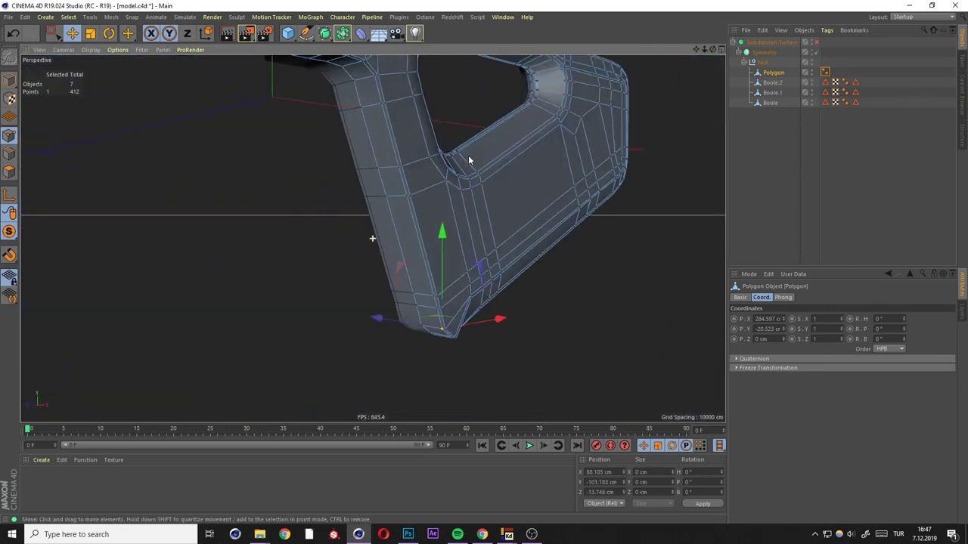
{"action": "middle_click", "coordinate": [468, 161]}
{"action": "middle_click", "coordinate": [356, 182]}
{"action": "left_click", "coordinate": [287, 33]}
Add a new Cylinder, tilt it to the arm's angle, and place it at the groove's end.
{"action": "left_click", "coordinate": [491, 66]}
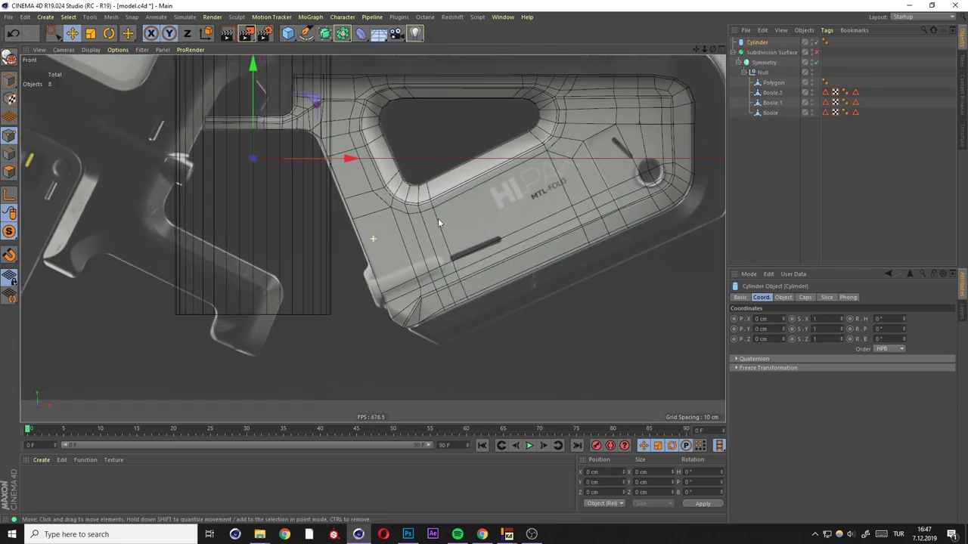
{"action": "left_click_drag", "start_coordinate": [438, 222], "coordinate": [454, 249], "text": "alt"}
{"action": "key", "text": "r"}
{"action": "left_click_drag", "start_coordinate": [325, 302], "coordinate": [393, 250]}
{"action": "key", "text": "e"}
{"action": "mouse_move", "coordinate": [423, 362]}
{"action": "left_mouse_down", "text": "alt"}
{"action": "mouse_move", "coordinate": [450, 339]}
{"action": "mouse_move", "coordinate": [219, 361]}
{"action": "mouse_move", "coordinate": [506, 298]}
{"action": "mouse_move", "coordinate": [546, 336]}
{"action": "left_mouse_up", "text": "alt"}
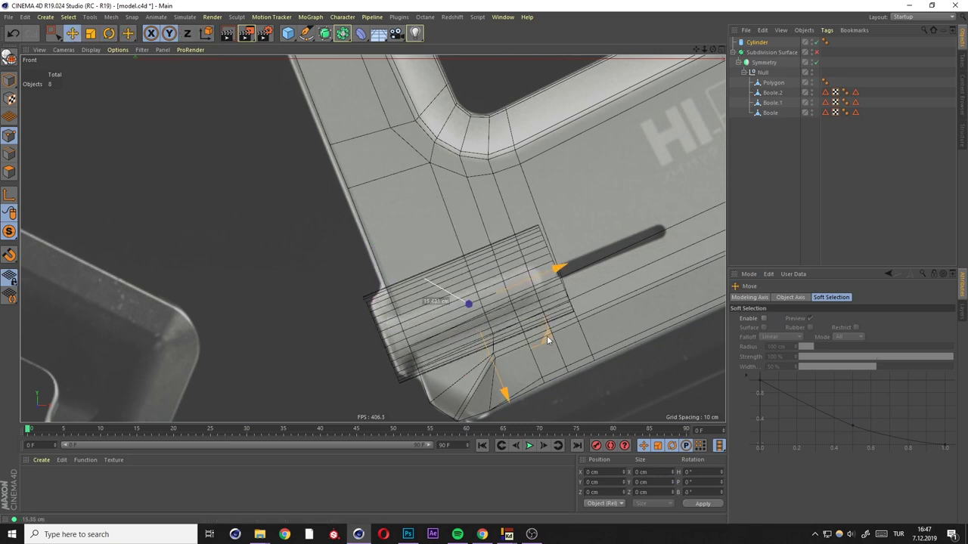
Scale the hinge cylinder up and set its Radius to 17.3 cm.
{"action": "middle_click", "coordinate": [549, 335]}
{"action": "key", "text": "F1"}
{"action": "mouse_move", "coordinate": [503, 267]}
{"action": "left_mouse_down", "text": "alt"}
{"action": "mouse_move", "coordinate": [501, 248]}
{"action": "mouse_move", "coordinate": [459, 261]}
{"action": "mouse_move", "coordinate": [553, 318]}
{"action": "mouse_move", "coordinate": [570, 285]}
{"action": "mouse_move", "coordinate": [559, 298]}
{"action": "mouse_move", "coordinate": [720, 187]}
{"action": "left_mouse_up", "text": "alt"}
{"action": "key", "text": "t"}
{"action": "mouse_move", "coordinate": [638, 121]}
{"action": "left_mouse_down", "text": "alt"}
{"action": "mouse_move", "coordinate": [468, 226]}
{"action": "mouse_move", "coordinate": [556, 250]}
{"action": "mouse_move", "coordinate": [546, 291]}
{"action": "left_mouse_up", "text": "alt"}
{"action": "left_click_drag", "start_coordinate": [546, 291], "coordinate": [537, 316]}
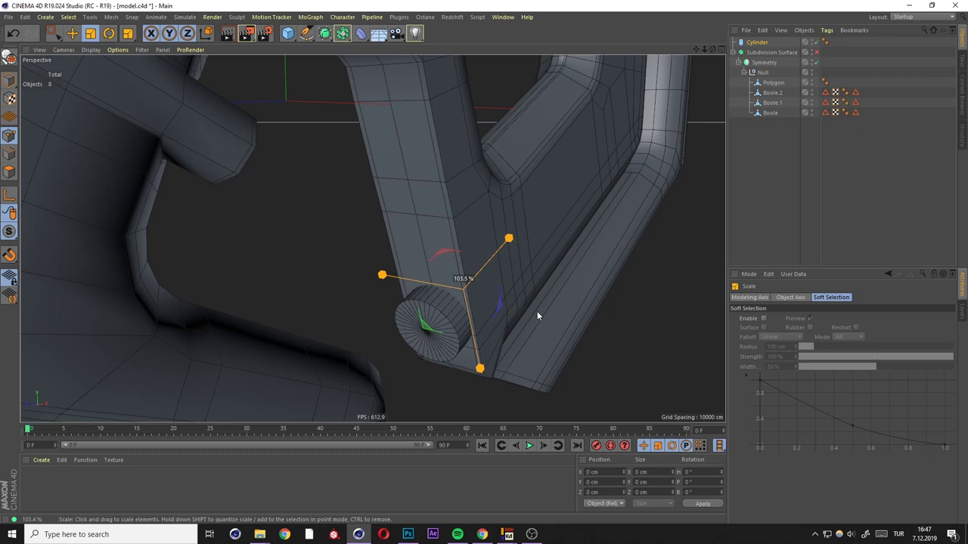
{"action": "left_click", "coordinate": [757, 42]}
{"action": "left_click_drag", "start_coordinate": [822, 318], "coordinate": [823, 315]}
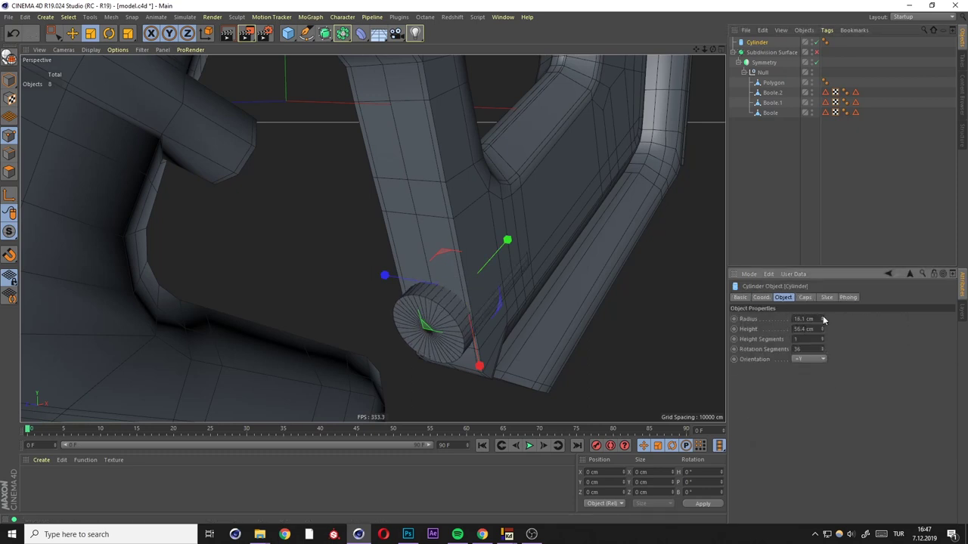
Try 8 rotation segments on the cylinder, then settle on 12.
{"action": "left_click_drag", "start_coordinate": [423, 249], "coordinate": [369, 237], "text": "alt"}
{"action": "middle_click", "coordinate": [378, 236]}
{"action": "middle_click", "coordinate": [548, 310]}
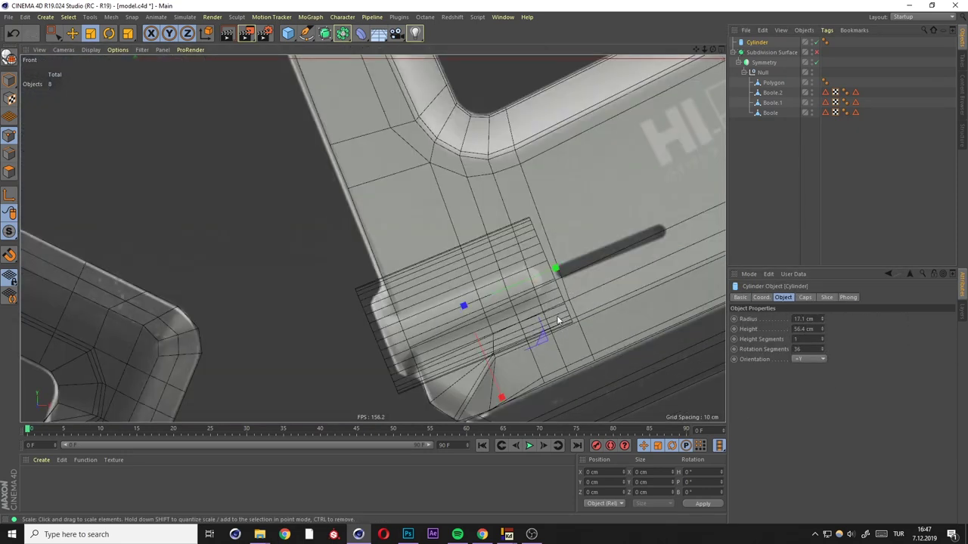
{"action": "left_click_drag", "start_coordinate": [525, 308], "coordinate": [539, 285], "text": "alt"}
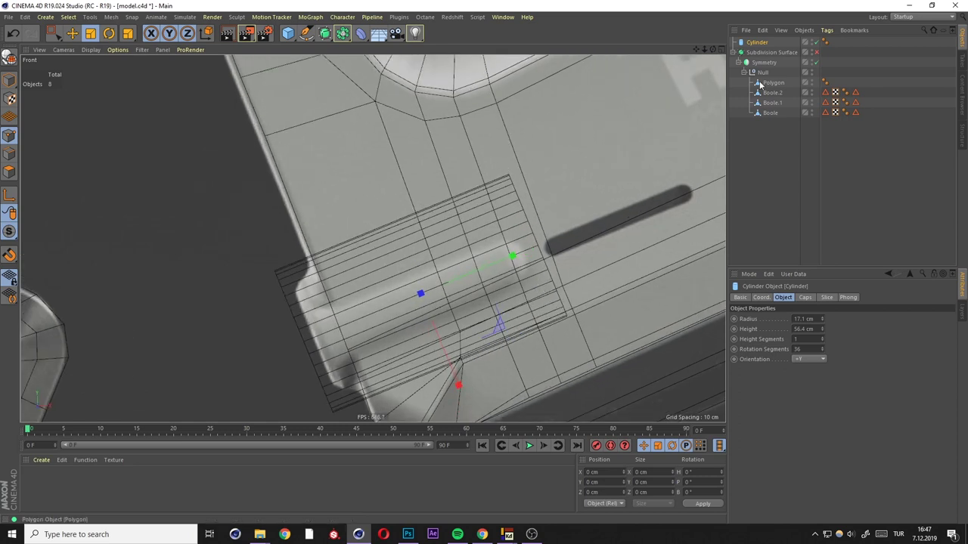
{"action": "type", "text": "8"}
{"action": "key", "text": "Return"}
{"action": "middle_click", "coordinate": [357, 238]}
{"action": "middle_click", "coordinate": [356, 237]}
{"action": "left_click_drag", "start_coordinate": [357, 237], "coordinate": [467, 287], "text": "alt"}
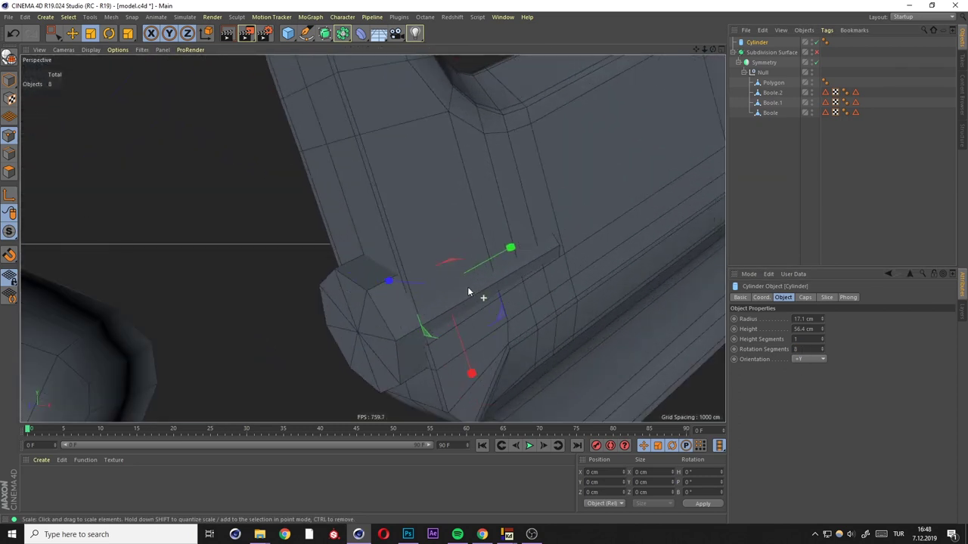
{"action": "left_click", "coordinate": [821, 347]}
{"action": "scroll", "coordinate": [419, 288], "scroll_direction": "up", "scroll_amount": 3}
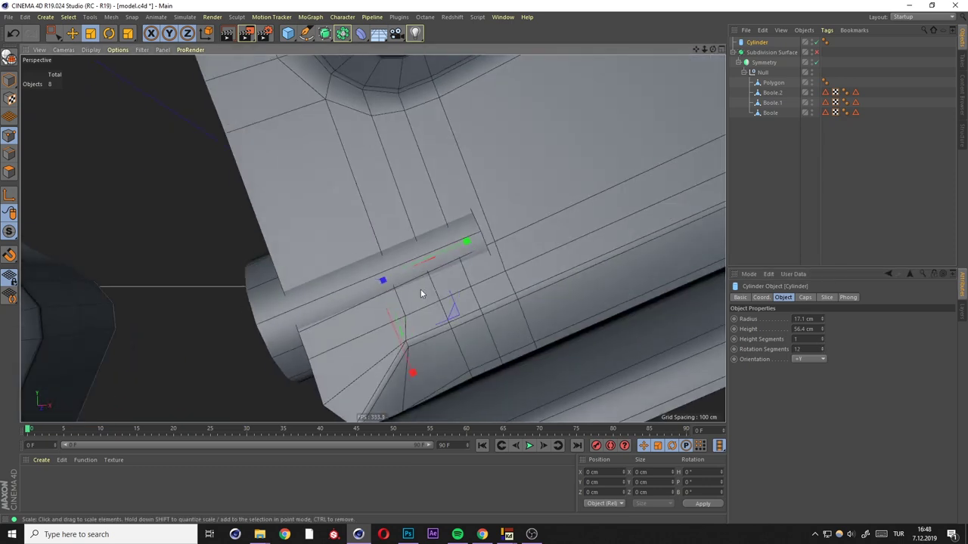
Compare the 12-sided cylinder against the reference in the smooth-shaded Front view and orbit around it.
{"action": "middle_click", "coordinate": [421, 289]}
{"action": "middle_click", "coordinate": [552, 334]}
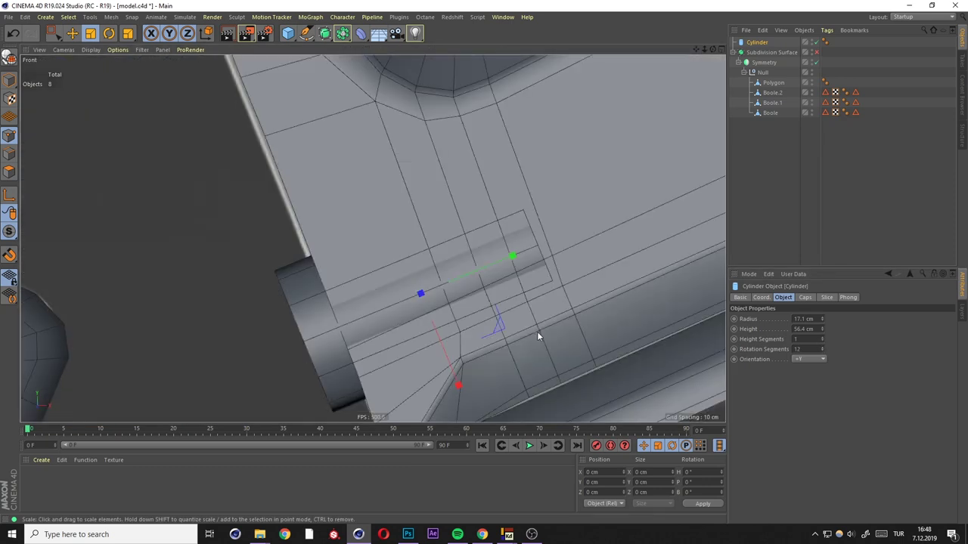
{"action": "key", "text": "ctrl+r"}
{"action": "middle_click", "coordinate": [537, 331]}
{"action": "middle_click", "coordinate": [266, 162]}
{"action": "mouse_move", "coordinate": [265, 162]}
{"action": "left_mouse_down", "text": "alt"}
{"action": "mouse_move", "coordinate": [455, 225]}
{"action": "mouse_move", "coordinate": [590, 227]}
{"action": "left_mouse_up", "text": "alt"}
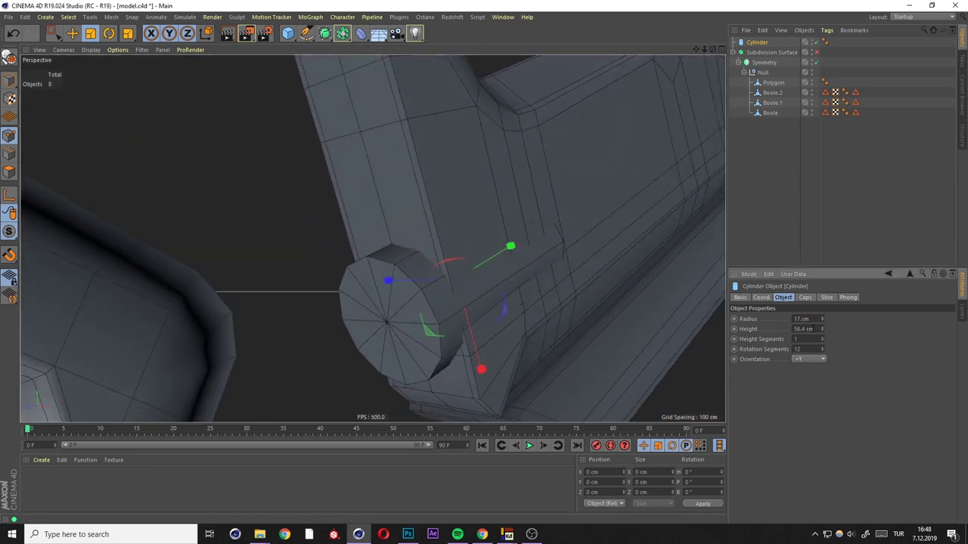
{"action": "middle_click", "coordinate": [542, 304]}
{"action": "middle_click", "coordinate": [541, 354]}
{"action": "key", "text": "ctrl+r"}
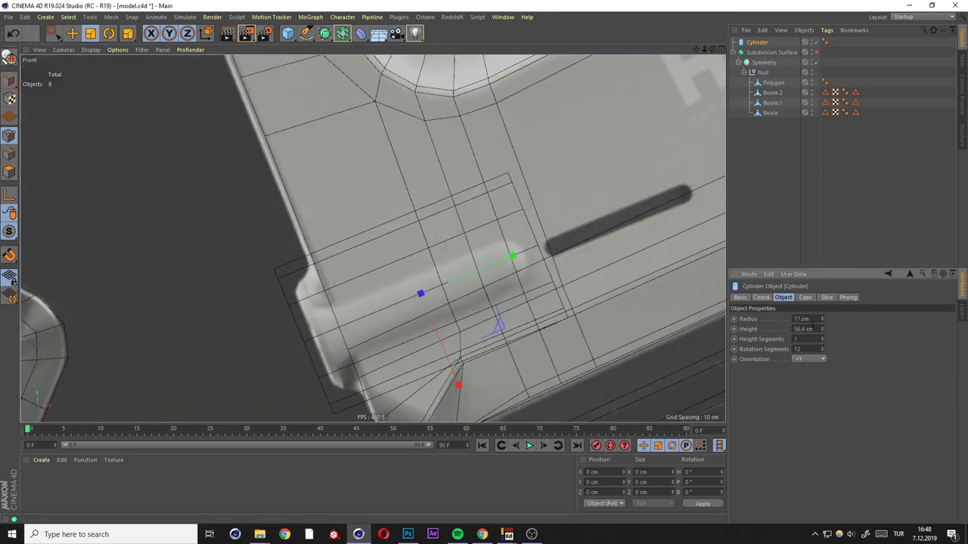
{"action": "key", "text": "F1"}
{"action": "scroll", "coordinate": [415, 255], "scroll_direction": "down", "scroll_amount": 5}
{"action": "scroll", "coordinate": [444, 284], "scroll_direction": "up", "scroll_amount": 5}
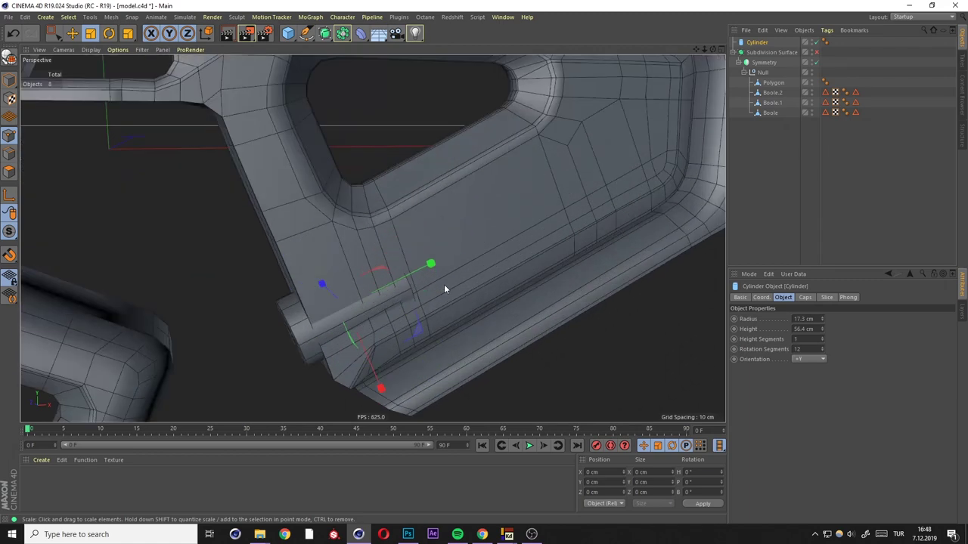
{"action": "mouse_move", "coordinate": [445, 288]}
{"action": "left_mouse_down", "text": "alt"}
{"action": "mouse_move", "coordinate": [432, 271]}
{"action": "mouse_move", "coordinate": [449, 304]}
{"action": "mouse_move", "coordinate": [441, 263]}
{"action": "mouse_move", "coordinate": [396, 314]}
{"action": "mouse_move", "coordinate": [320, 335]}
{"action": "mouse_move", "coordinate": [460, 335]}
{"action": "mouse_move", "coordinate": [437, 304]}
{"action": "left_mouse_up", "text": "alt"}
Make the cylinder an editable polygon object and box-select the points at its end.
{"action": "key", "text": "c"}
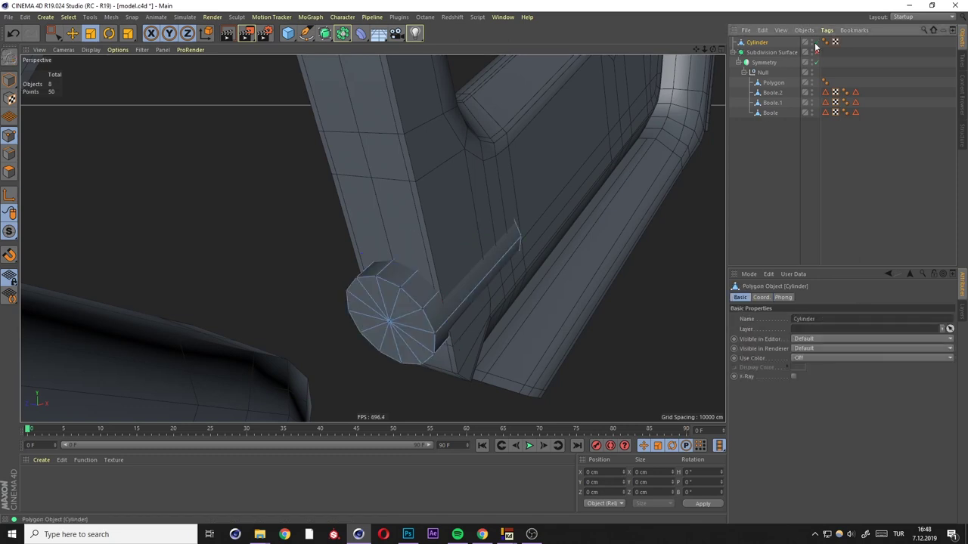
{"action": "key", "text": "F4"}
{"action": "key", "text": "0"}
{"action": "left_click_drag", "start_coordinate": [279, 159], "coordinate": [449, 201]}
{"action": "key", "text": "F5"}
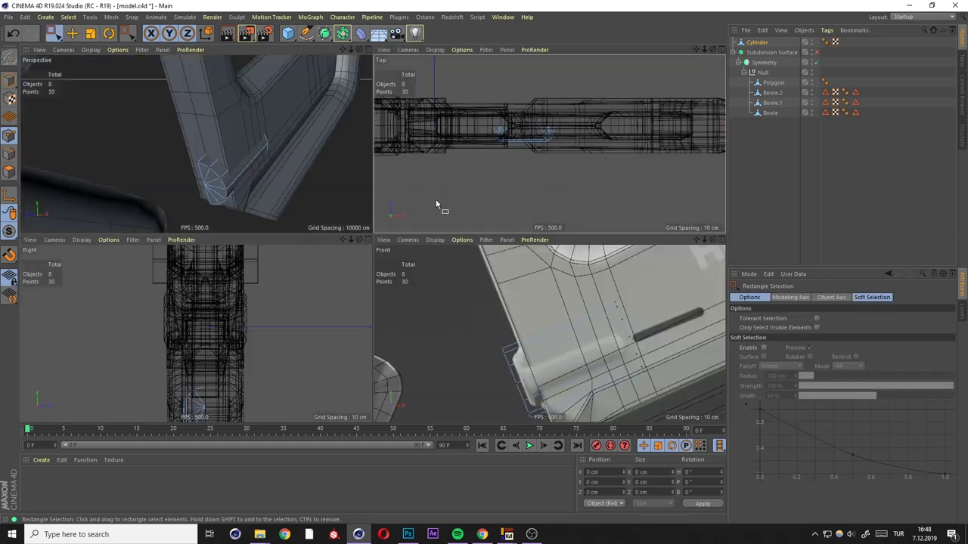
{"action": "key", "text": "F1"}
{"action": "left_click_drag", "start_coordinate": [412, 232], "coordinate": [363, 257], "text": "alt"}
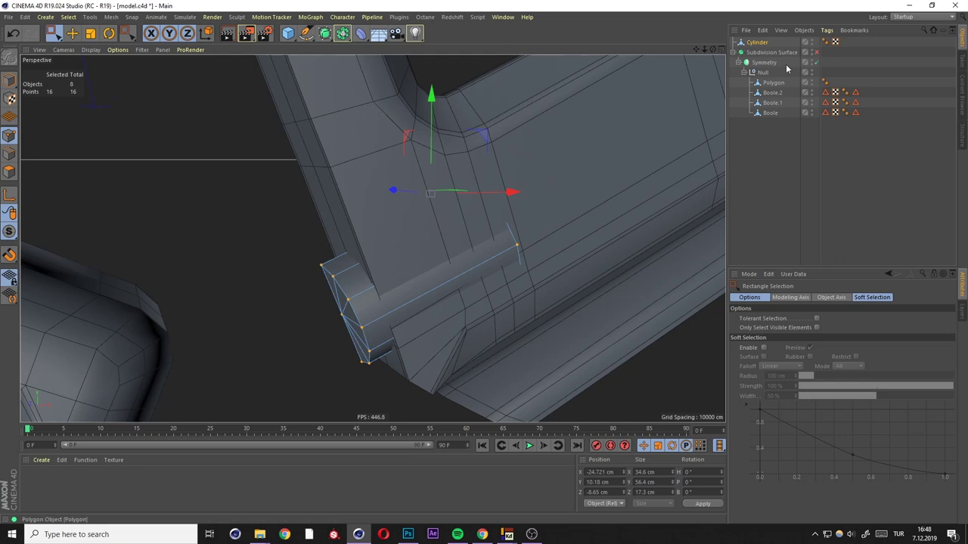
Add Boole.3 with the stock polygon and cylinder as children, set to A union B as a single object.
{"action": "left_click", "coordinate": [773, 82], "text": "ctrl"}
{"action": "left_click", "coordinate": [343, 32]}
{"action": "left_click", "coordinate": [518, 48], "text": "alt"}
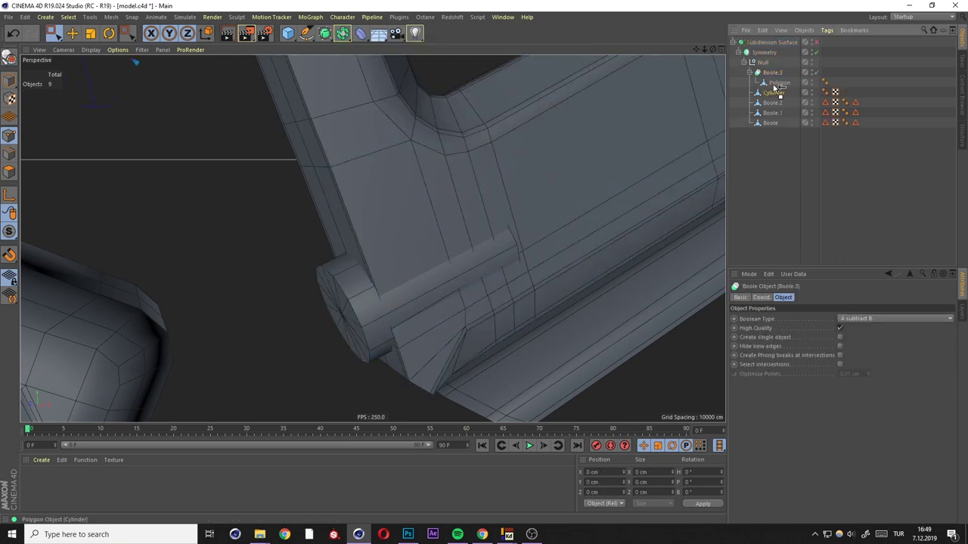
{"action": "left_click", "coordinate": [771, 73]}
{"action": "left_click", "coordinate": [862, 318]}
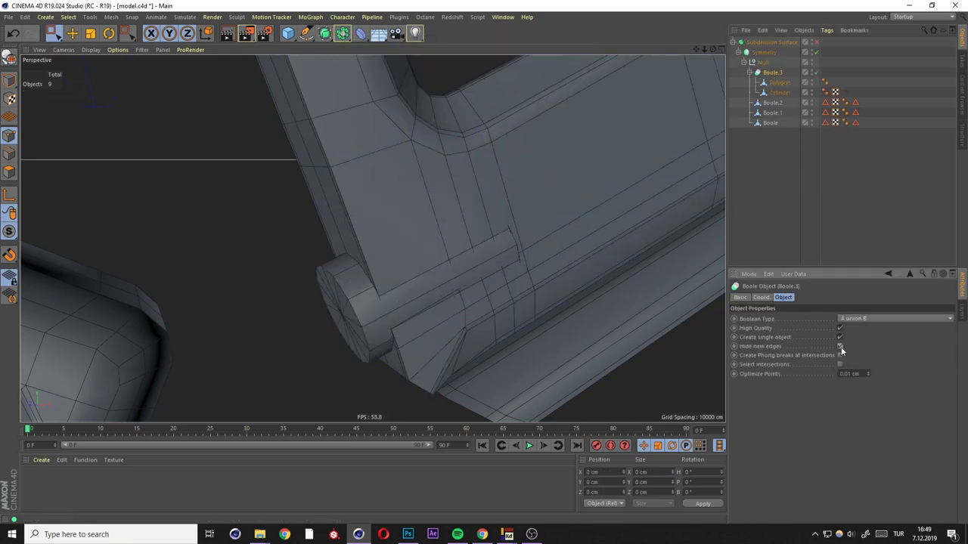
{"action": "left_click", "coordinate": [479, 253]}
{"action": "middle_click", "coordinate": [534, 271]}
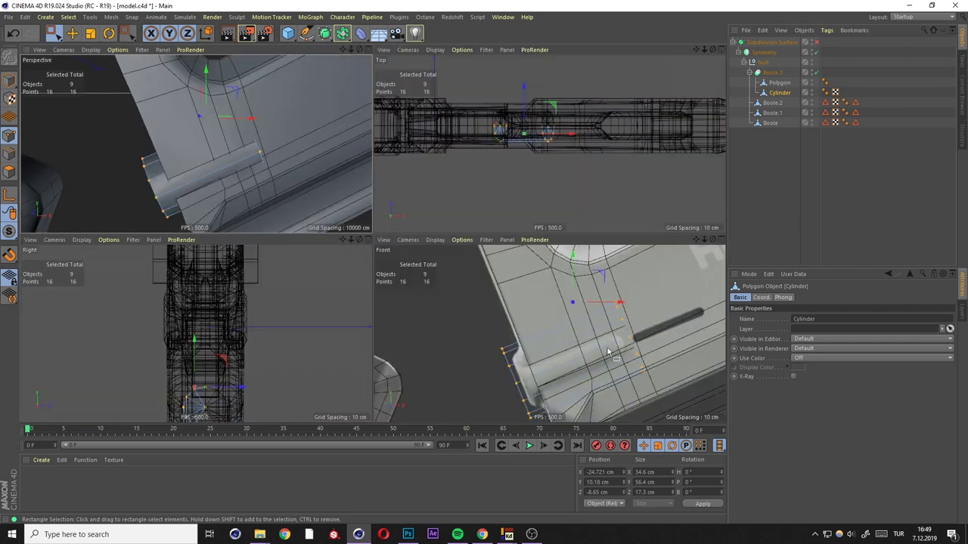
{"action": "key", "text": "e"}
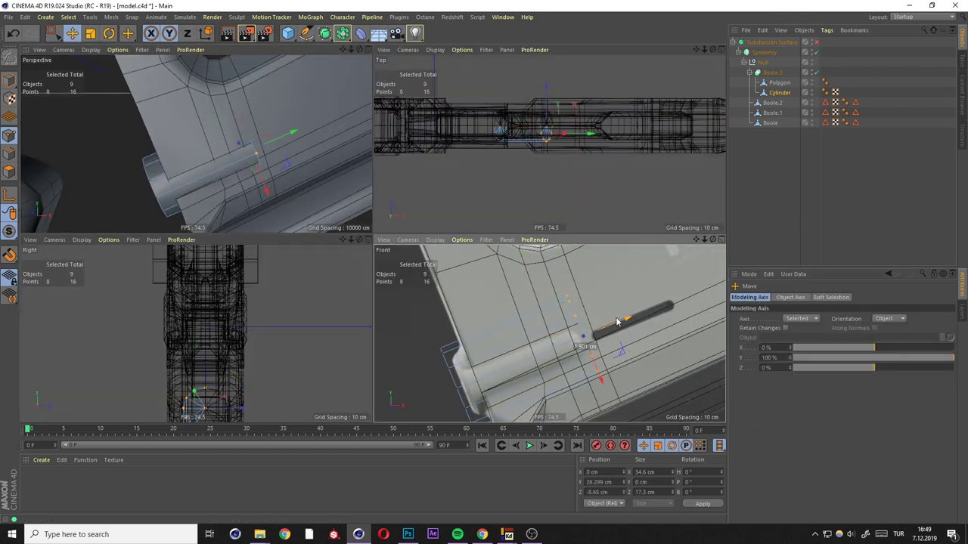
{"action": "key", "text": "F1"}
Add two loop cuts around the hinge cylinder, one near its end.
{"action": "key", "text": "k"}
{"action": "key", "text": "l"}
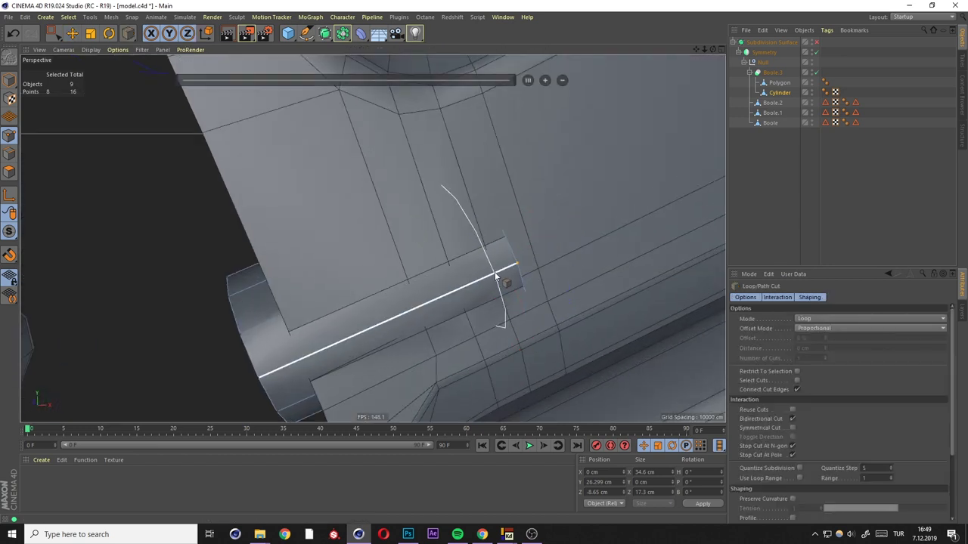
{"action": "scroll", "coordinate": [454, 288], "scroll_direction": "up", "scroll_amount": 3}
{"action": "left_click", "coordinate": [449, 295]}
{"action": "mouse_move", "coordinate": [370, 302]}
{"action": "left_mouse_down", "text": "alt"}
{"action": "mouse_move", "coordinate": [425, 213]}
{"action": "mouse_move", "coordinate": [321, 276]}
{"action": "mouse_move", "coordinate": [418, 219]}
{"action": "mouse_move", "coordinate": [405, 202]}
{"action": "mouse_move", "coordinate": [409, 231]}
{"action": "left_mouse_up", "text": "alt"}
{"action": "left_click", "coordinate": [368, 287]}
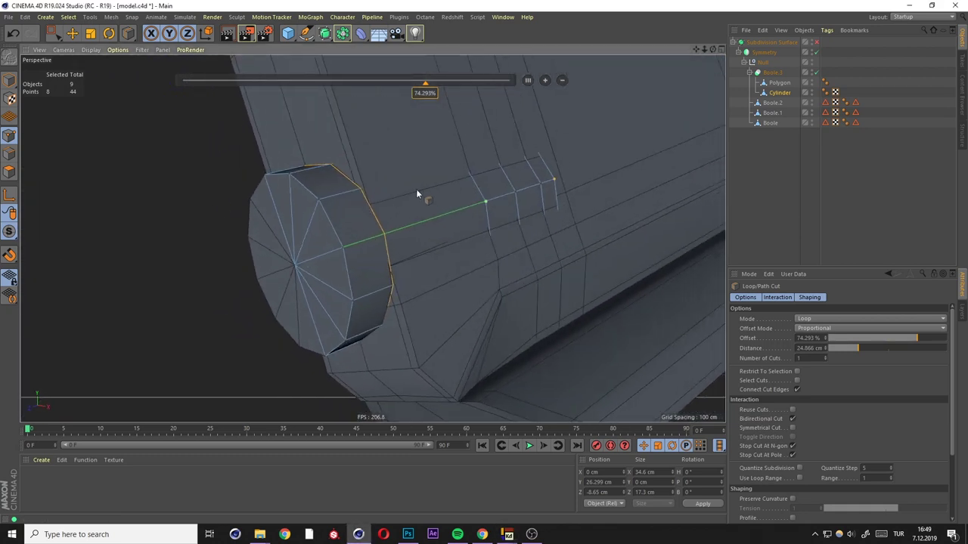
Make Boole.3 editable and delete the faces where the parts overlap, leaving 487 polygons.
{"action": "scroll", "coordinate": [408, 230], "scroll_direction": "up", "scroll_amount": 3}
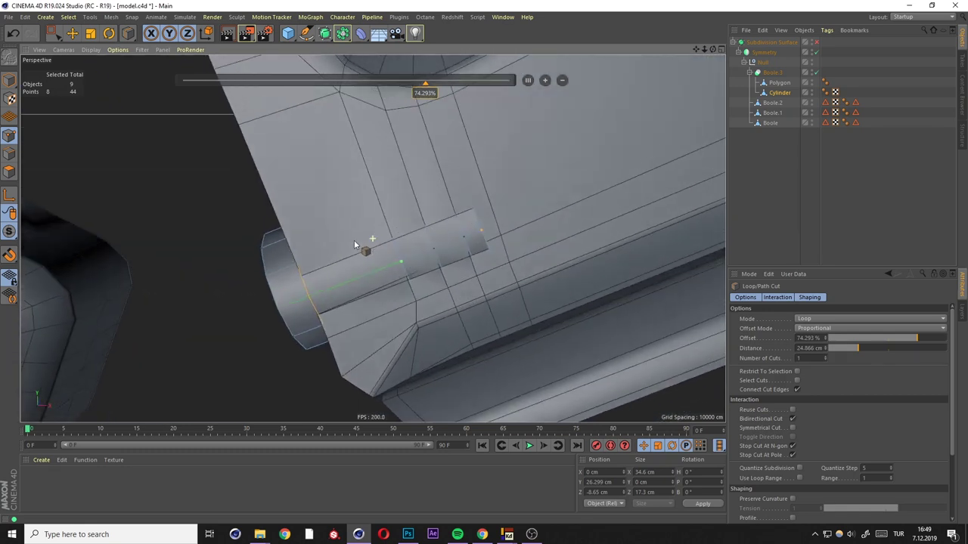
{"action": "key", "text": "c"}
{"action": "mouse_move", "coordinate": [686, 94]}
{"action": "left_mouse_down", "text": "alt"}
{"action": "mouse_move", "coordinate": [510, 243]}
{"action": "mouse_move", "coordinate": [643, 224]}
{"action": "mouse_move", "coordinate": [818, 55]}
{"action": "mouse_move", "coordinate": [568, 235]}
{"action": "mouse_move", "coordinate": [65, 173]}
{"action": "left_mouse_up", "text": "alt"}
{"action": "key", "text": "0"}
{"action": "left_click", "coordinate": [508, 248]}
{"action": "mouse_move", "coordinate": [508, 248]}
{"action": "left_mouse_down", "text": "alt"}
{"action": "mouse_move", "coordinate": [569, 267]}
{"action": "mouse_move", "coordinate": [557, 274]}
{"action": "left_mouse_up", "text": "alt"}
{"action": "key", "text": "Delete"}
{"action": "key", "text": "e"}
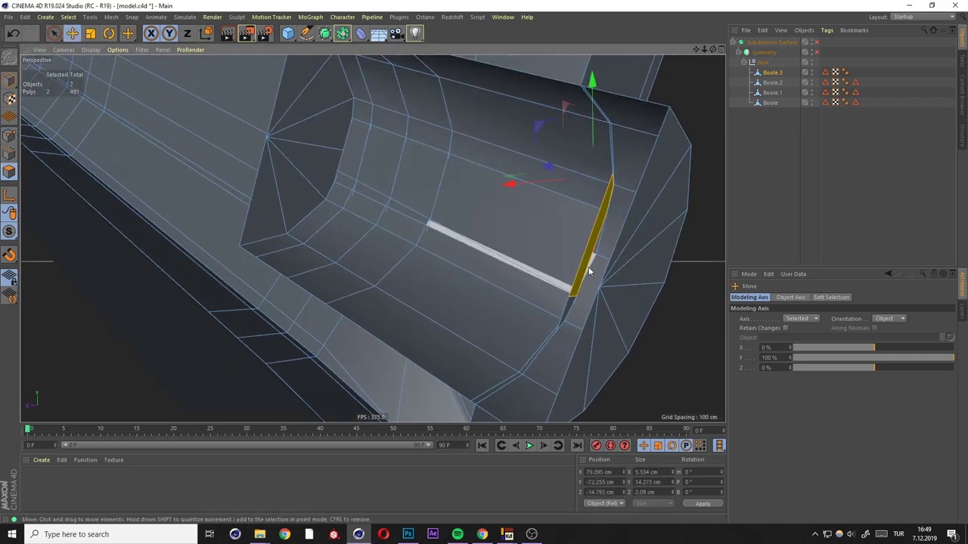
{"action": "mouse_move", "coordinate": [574, 252]}
{"action": "left_mouse_down", "text": "alt"}
{"action": "mouse_move", "coordinate": [543, 271]}
{"action": "mouse_move", "coordinate": [539, 177]}
{"action": "mouse_move", "coordinate": [523, 182]}
{"action": "left_mouse_up", "text": "alt"}
Delete the leftover inner face strips inside the hinge cylinder, down to 441 polygons.
{"action": "key", "text": "space"}
{"action": "left_click", "coordinate": [523, 181]}
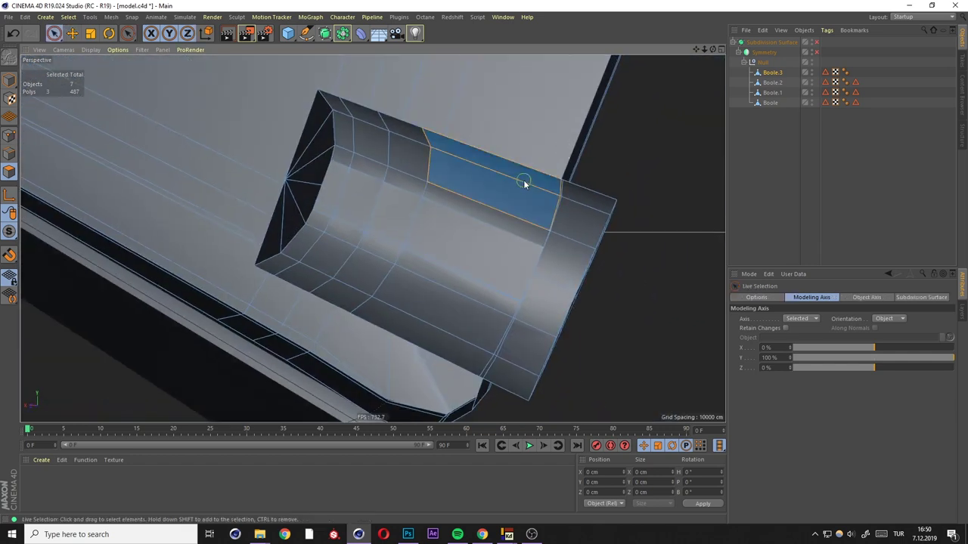
{"action": "key", "text": "Delete"}
{"action": "left_click_drag", "start_coordinate": [484, 233], "coordinate": [340, 147], "text": "alt"}
{"action": "left_click", "coordinate": [340, 147]}
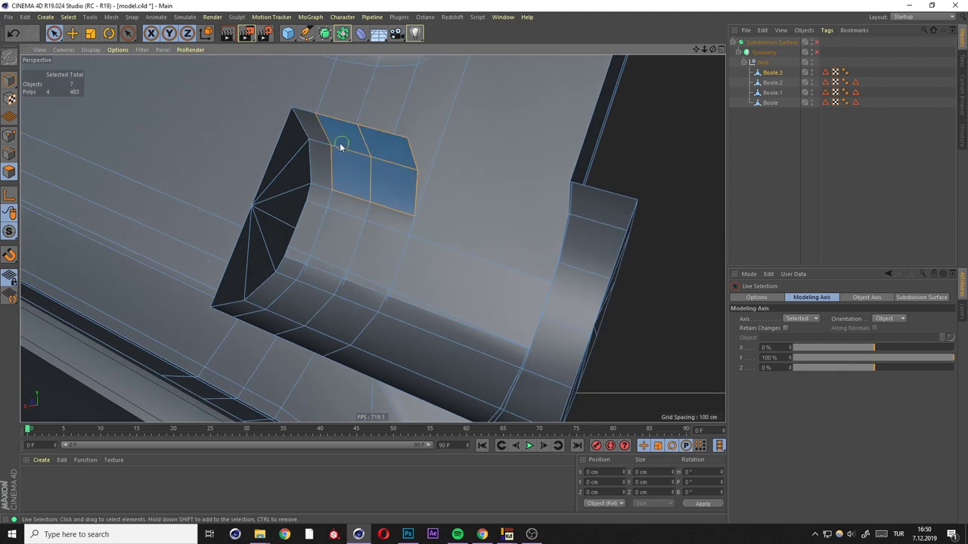
{"action": "mouse_move", "coordinate": [265, 206]}
{"action": "left_mouse_down", "text": "alt"}
{"action": "mouse_move", "coordinate": [269, 317]}
{"action": "mouse_move", "coordinate": [285, 251]}
{"action": "left_mouse_up", "text": "alt"}
{"action": "left_click", "coordinate": [285, 251], "text": "shift"}
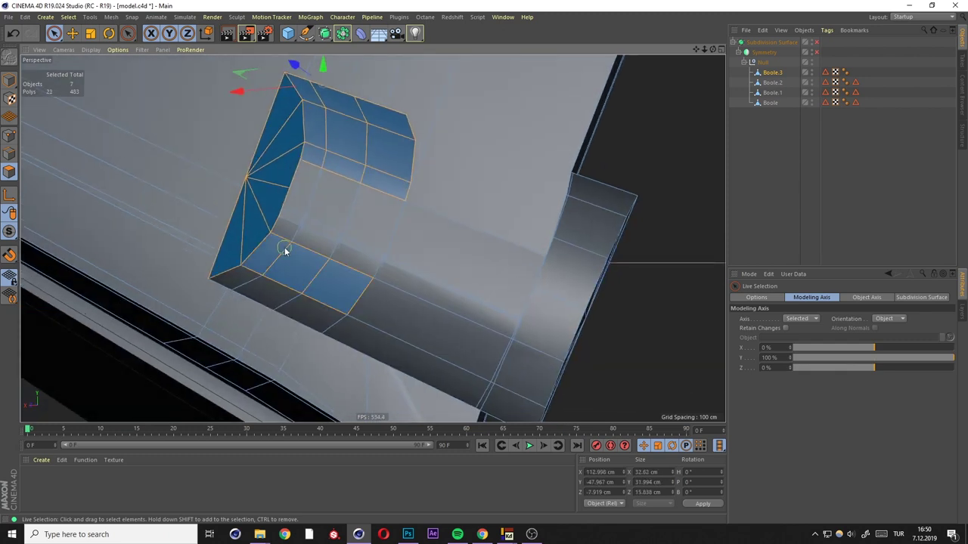
{"action": "key", "text": "Delete"}
{"action": "mouse_move", "coordinate": [397, 290]}
{"action": "left_mouse_down", "text": "alt"}
{"action": "mouse_move", "coordinate": [460, 281]}
{"action": "mouse_move", "coordinate": [440, 287]}
{"action": "mouse_move", "coordinate": [257, 227]}
{"action": "left_mouse_up", "text": "alt"}
{"action": "mouse_move", "coordinate": [257, 227]}
{"action": "left_mouse_down"}
{"action": "mouse_move", "coordinate": [431, 257]}
{"action": "mouse_move", "coordinate": [350, 274]}
{"action": "mouse_move", "coordinate": [255, 247]}
{"action": "mouse_move", "coordinate": [237, 281]}
{"action": "mouse_move", "coordinate": [354, 302]}
{"action": "left_mouse_up"}
{"action": "key", "text": "Delete"}
Weld two stray points at the joint into one with the Weld tool.
{"action": "key", "text": "m"}
{"action": "key", "text": "q"}
{"action": "left_click", "coordinate": [192, 249]}
Select three nearby stray points and weld them into one.
{"action": "key", "text": "m"}
{"action": "key", "text": "o"}
{"action": "key", "text": "9"}
{"action": "key", "text": "m"}
{"action": "key", "text": "q"}
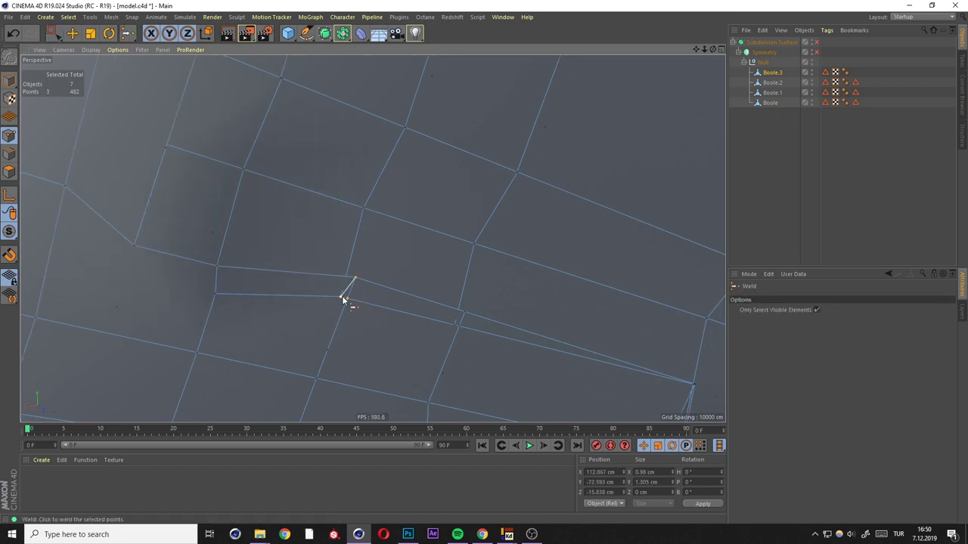
{"action": "left_click", "coordinate": [343, 299]}
Undo the three-point weld, redo it at a better spot, and inspect the result.
{"action": "scroll", "coordinate": [443, 258], "scroll_direction": "down", "scroll_amount": 5}
{"action": "left_click_drag", "start_coordinate": [443, 259], "coordinate": [264, 204], "text": "alt"}
{"action": "scroll", "coordinate": [399, 275], "scroll_direction": "up", "scroll_amount": 5}
{"action": "scroll", "coordinate": [428, 319], "scroll_direction": "up", "scroll_amount": 2}
{"action": "key", "text": "ctrl+z"}
{"action": "scroll", "coordinate": [263, 258], "scroll_direction": "up", "scroll_amount": 3}
{"action": "left_click", "coordinate": [271, 255]}
{"action": "scroll", "coordinate": [393, 220], "scroll_direction": "down", "scroll_amount": 3}
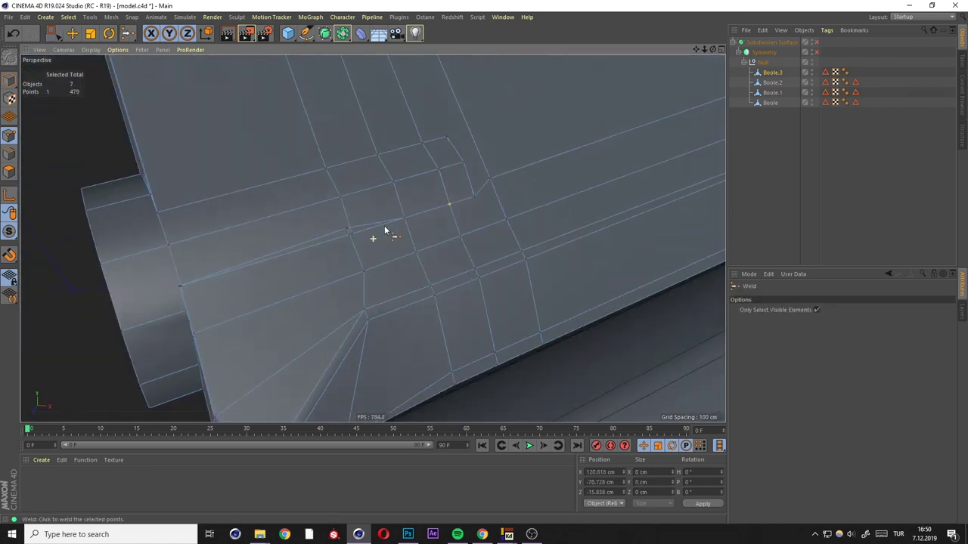
{"action": "scroll", "coordinate": [384, 225], "scroll_direction": "up", "scroll_amount": 2}
{"action": "mouse_move", "coordinate": [379, 225]}
{"action": "left_mouse_down", "text": "alt"}
{"action": "mouse_move", "coordinate": [339, 295]}
{"action": "mouse_move", "coordinate": [509, 216]}
{"action": "left_mouse_up", "text": "alt"}
{"action": "scroll", "coordinate": [510, 216], "scroll_direction": "down", "scroll_amount": 5}
Run Optimize on Boole.3 to merge overlapping points.
{"action": "left_click_drag", "start_coordinate": [383, 268], "coordinate": [480, 242], "text": "alt"}
{"action": "right_click", "coordinate": [411, 216]}
{"action": "left_click", "coordinate": [458, 229]}
{"action": "scroll", "coordinate": [459, 229], "scroll_direction": "up", "scroll_amount": 4}
{"action": "left_click_drag", "start_coordinate": [559, 206], "coordinate": [589, 203], "text": "alt"}
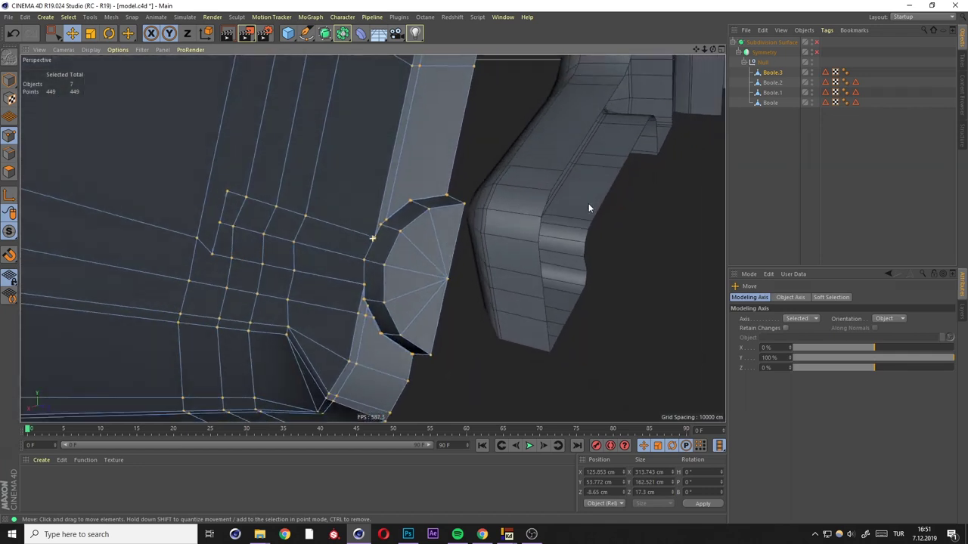
{"action": "scroll", "coordinate": [383, 313], "scroll_direction": "up", "scroll_amount": 4}
{"action": "scroll", "coordinate": [341, 244], "scroll_direction": "up", "scroll_amount": 3}
{"action": "mouse_move", "coordinate": [362, 201]}
{"action": "left_mouse_down", "text": "alt"}
{"action": "mouse_move", "coordinate": [344, 195]}
{"action": "mouse_move", "coordinate": [431, 217]}
{"action": "left_mouse_up", "text": "alt"}
{"action": "scroll", "coordinate": [344, 195], "scroll_direction": "down", "scroll_amount": 3}
{"action": "scroll", "coordinate": [431, 216], "scroll_direction": "up", "scroll_amount": 4}
Weld the remaining loose vertices around the cylinder rim onto their neighbours, reaching 440 points.
{"action": "mouse_move", "coordinate": [382, 151]}
{"action": "left_mouse_down", "text": "alt"}
{"action": "mouse_move", "coordinate": [371, 237]}
{"action": "mouse_move", "coordinate": [218, 177]}
{"action": "left_mouse_up", "text": "alt"}
{"action": "left_click", "coordinate": [220, 199]}
{"action": "key", "text": "m"}
{"action": "key", "text": "q"}
{"action": "left_click_drag", "start_coordinate": [238, 227], "coordinate": [318, 209], "text": "alt"}
{"action": "left_click", "coordinate": [317, 209]}
{"action": "left_click_drag", "start_coordinate": [354, 238], "coordinate": [360, 246], "text": "alt"}
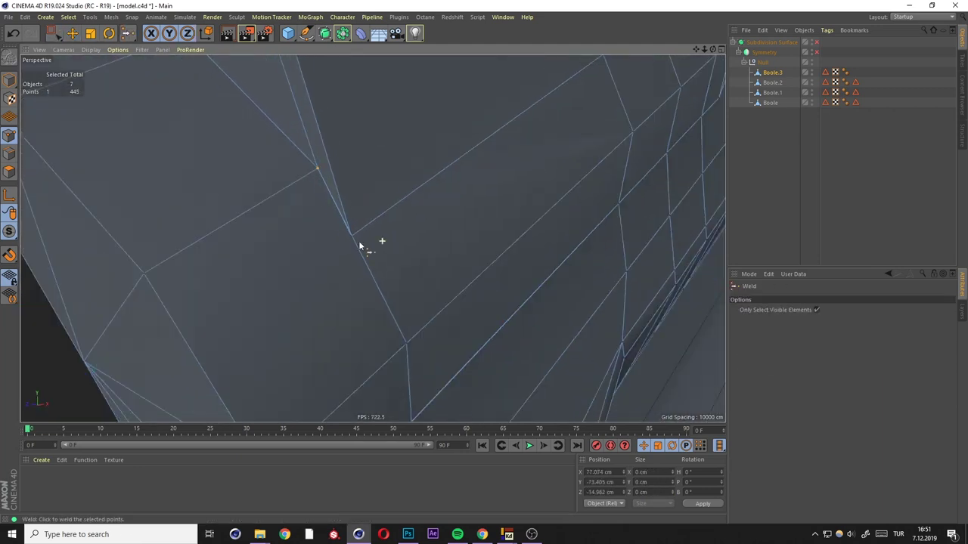
{"action": "scroll", "coordinate": [361, 235], "scroll_direction": "down", "scroll_amount": 3}
{"action": "scroll", "coordinate": [369, 221], "scroll_direction": "up", "scroll_amount": 4}
{"action": "left_click", "coordinate": [352, 230]}
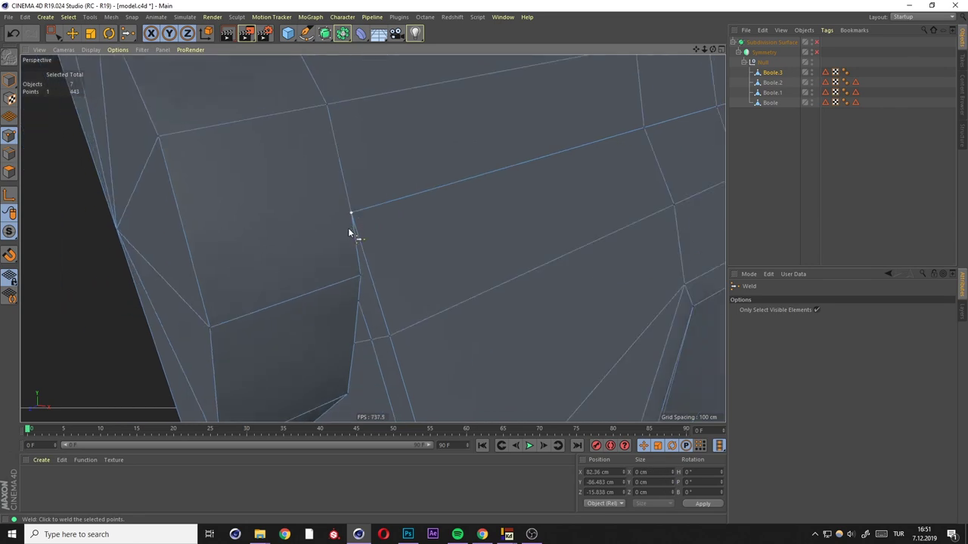
{"action": "scroll", "coordinate": [348, 232], "scroll_direction": "up", "scroll_amount": 2}
{"action": "left_click", "coordinate": [356, 227]}
{"action": "mouse_move", "coordinate": [356, 237]}
{"action": "left_mouse_down", "text": "alt"}
{"action": "mouse_move", "coordinate": [373, 228]}
{"action": "mouse_move", "coordinate": [377, 269]}
{"action": "mouse_move", "coordinate": [518, 264]}
{"action": "mouse_move", "coordinate": [159, 178]}
{"action": "left_mouse_up", "text": "alt"}
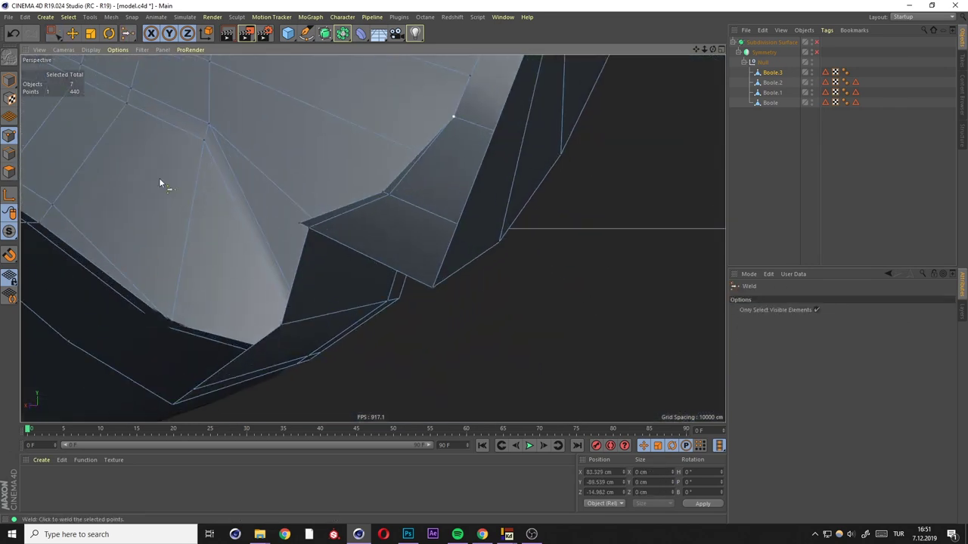
Select three polygons at the joint in polygon mode.
{"action": "key", "text": "e"}
{"action": "mouse_move", "coordinate": [349, 200]}
{"action": "left_mouse_down", "text": "alt"}
{"action": "mouse_move", "coordinate": [389, 183]}
{"action": "mouse_move", "coordinate": [431, 242]}
{"action": "mouse_move", "coordinate": [350, 149]}
{"action": "mouse_move", "coordinate": [313, 220]}
{"action": "mouse_move", "coordinate": [246, 171]}
{"action": "mouse_move", "coordinate": [398, 90]}
{"action": "mouse_move", "coordinate": [319, 128]}
{"action": "mouse_move", "coordinate": [471, 257]}
{"action": "mouse_move", "coordinate": [353, 208]}
{"action": "mouse_move", "coordinate": [335, 245]}
{"action": "left_mouse_up", "text": "alt"}
{"action": "left_click", "coordinate": [350, 149]}
{"action": "scroll", "coordinate": [335, 244], "scroll_direction": "down", "scroll_amount": 5}
{"action": "scroll", "coordinate": [367, 222], "scroll_direction": "up", "scroll_amount": 3}
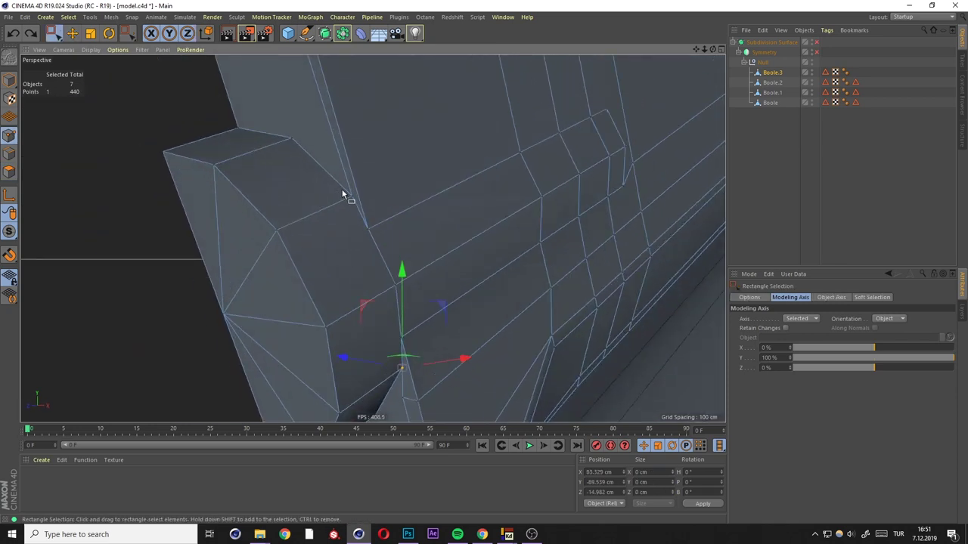
Select the two points on the hinge cap's edge for sliding and line cutting.
{"action": "mouse_move", "coordinate": [345, 190]}
{"action": "left_mouse_down"}
{"action": "mouse_move", "coordinate": [372, 238]}
{"action": "mouse_move", "coordinate": [381, 228]}
{"action": "mouse_move", "coordinate": [323, 231]}
{"action": "mouse_move", "coordinate": [305, 207]}
{"action": "mouse_move", "coordinate": [413, 257]}
{"action": "left_mouse_up"}
{"action": "key", "text": "m"}
{"action": "key", "text": "o"}
{"action": "key", "text": "k"}
{"action": "key", "text": "k"}
{"action": "mouse_move", "coordinate": [368, 236]}
{"action": "left_mouse_down", "text": "alt"}
{"action": "mouse_move", "coordinate": [432, 270]}
{"action": "mouse_move", "coordinate": [399, 281]}
{"action": "mouse_move", "coordinate": [433, 297]}
{"action": "mouse_move", "coordinate": [447, 261]}
{"action": "mouse_move", "coordinate": [346, 277]}
{"action": "mouse_move", "coordinate": [424, 257]}
{"action": "mouse_move", "coordinate": [396, 287]}
{"action": "mouse_move", "coordinate": [443, 201]}
{"action": "left_mouse_up", "text": "alt"}
In the maximised Front view, box-select the point beside the hinge cap.
{"action": "key", "text": "0"}
{"action": "key", "text": "F5"}
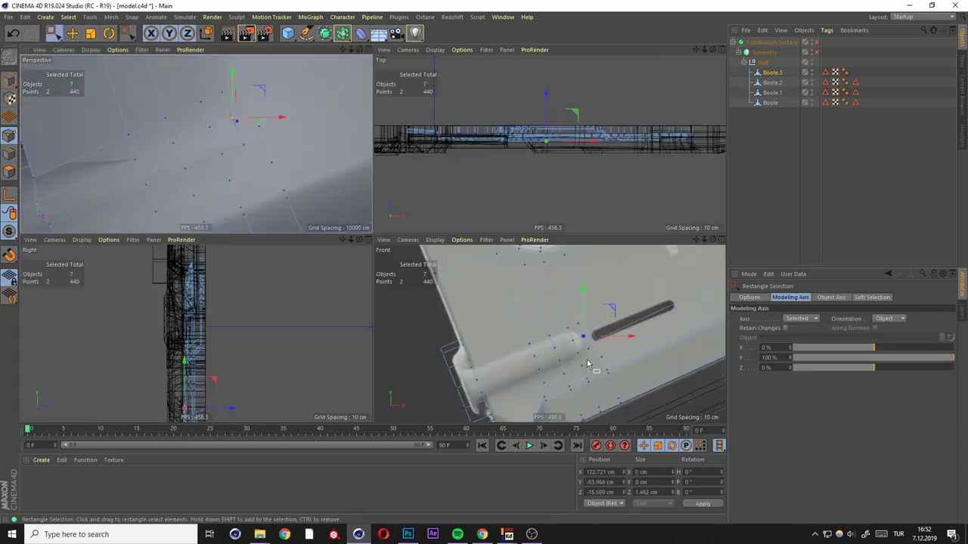
{"action": "key", "text": "F4"}
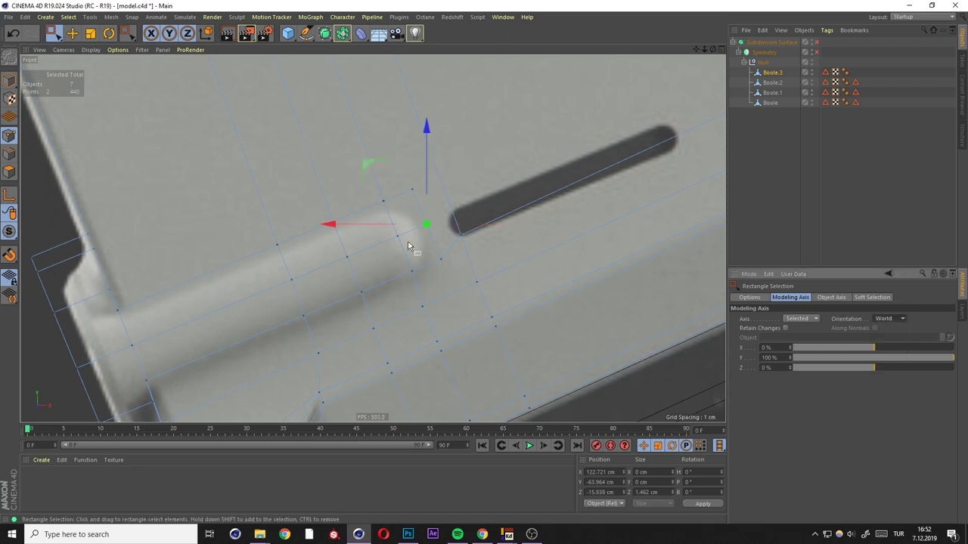
{"action": "scroll", "coordinate": [408, 245], "scroll_direction": "up", "scroll_amount": 2}
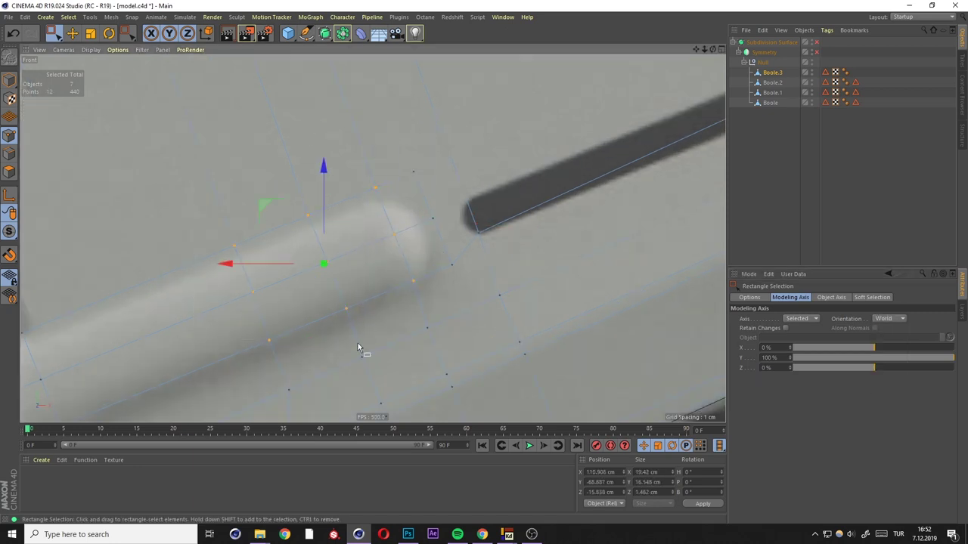
{"action": "left_click_drag", "start_coordinate": [387, 155], "coordinate": [428, 198]}
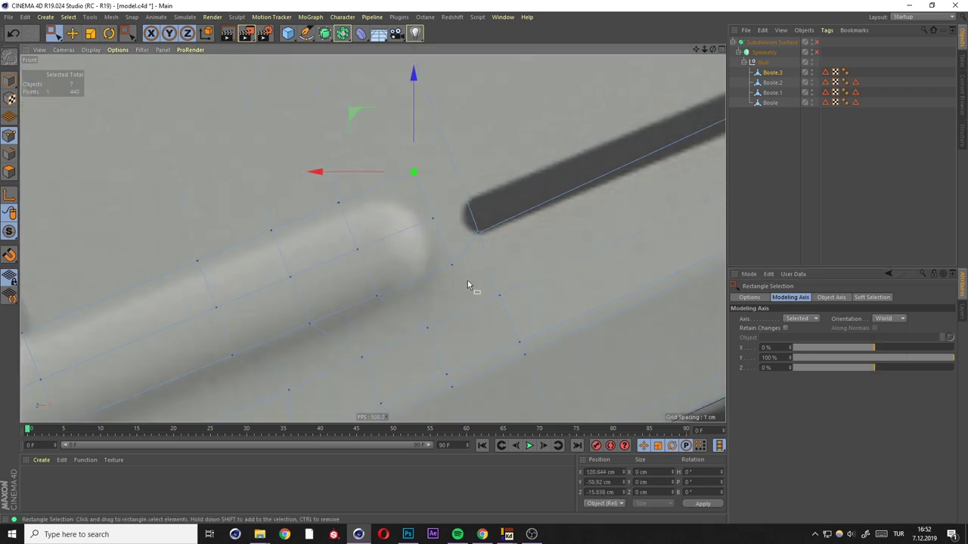
{"action": "left_click", "coordinate": [361, 357], "text": "ctrl"}
{"action": "middle_click_drag", "start_coordinate": [263, 229], "coordinate": [315, 207], "text": "alt"}
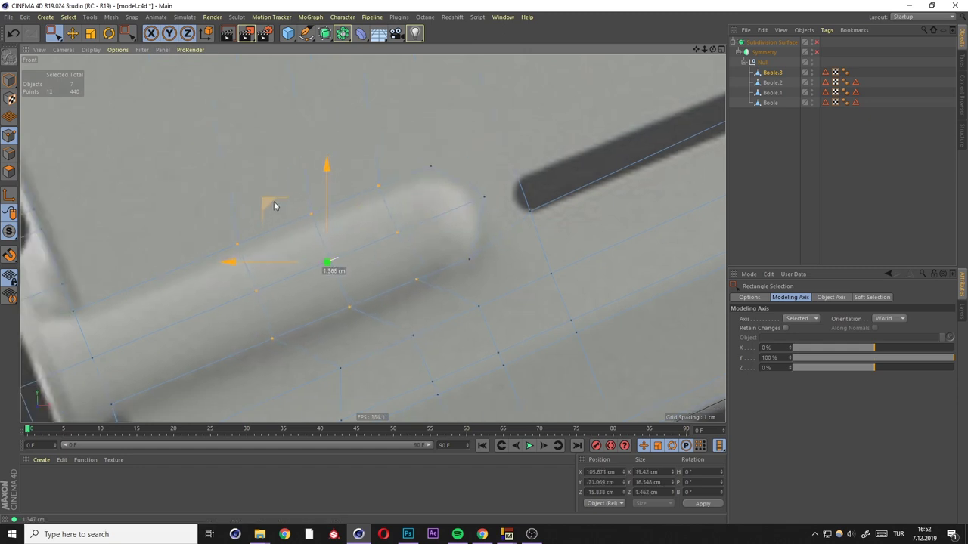
{"action": "middle_click_drag", "start_coordinate": [392, 218], "coordinate": [370, 227], "text": "alt"}
Back in Perspective view, slide the selected point along its edge.
{"action": "key", "text": "F1"}
{"action": "mouse_move", "coordinate": [463, 257]}
{"action": "left_mouse_down", "text": "alt"}
{"action": "mouse_move", "coordinate": [371, 238]}
{"action": "mouse_move", "coordinate": [441, 220]}
{"action": "mouse_move", "coordinate": [426, 240]}
{"action": "left_mouse_up", "text": "alt"}
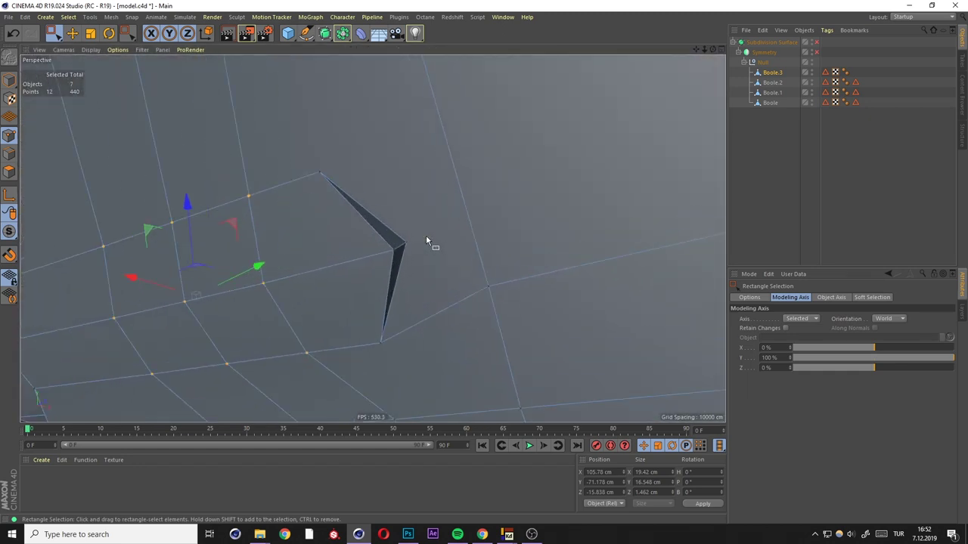
{"action": "key", "text": "m"}
{"action": "key", "text": "o"}
{"action": "scroll", "coordinate": [363, 263], "scroll_direction": "up", "scroll_amount": 3}
{"action": "scroll", "coordinate": [370, 257], "scroll_direction": "up", "scroll_amount": 4}
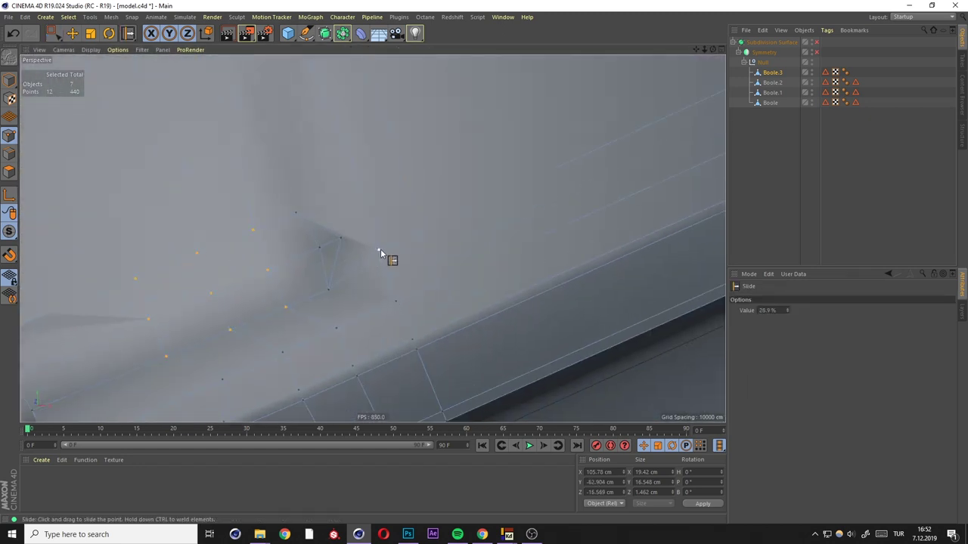
{"action": "scroll", "coordinate": [380, 249], "scroll_direction": "down", "scroll_amount": 5}
{"action": "scroll", "coordinate": [347, 283], "scroll_direction": "down", "scroll_amount": 2}
Delete the slot faces beside the hinge cap, leaving an open hole.
{"action": "key", "text": "k"}
{"action": "key", "text": "k"}
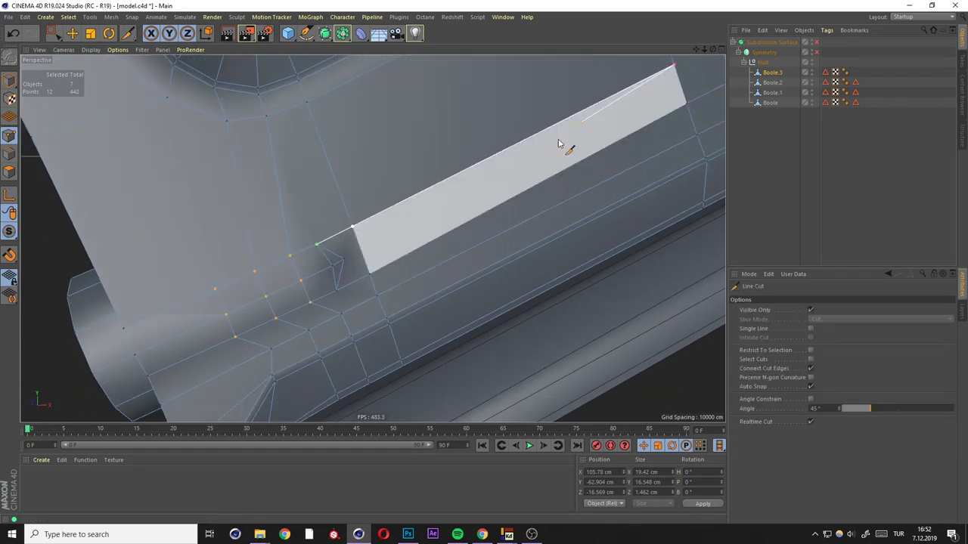
{"action": "key", "text": "e"}
{"action": "mouse_move", "coordinate": [355, 250]}
{"action": "left_mouse_down", "text": "alt"}
{"action": "mouse_move", "coordinate": [325, 219]}
{"action": "mouse_move", "coordinate": [376, 185]}
{"action": "mouse_move", "coordinate": [278, 248]}
{"action": "left_mouse_up", "text": "alt"}
{"action": "left_click", "coordinate": [264, 243]}
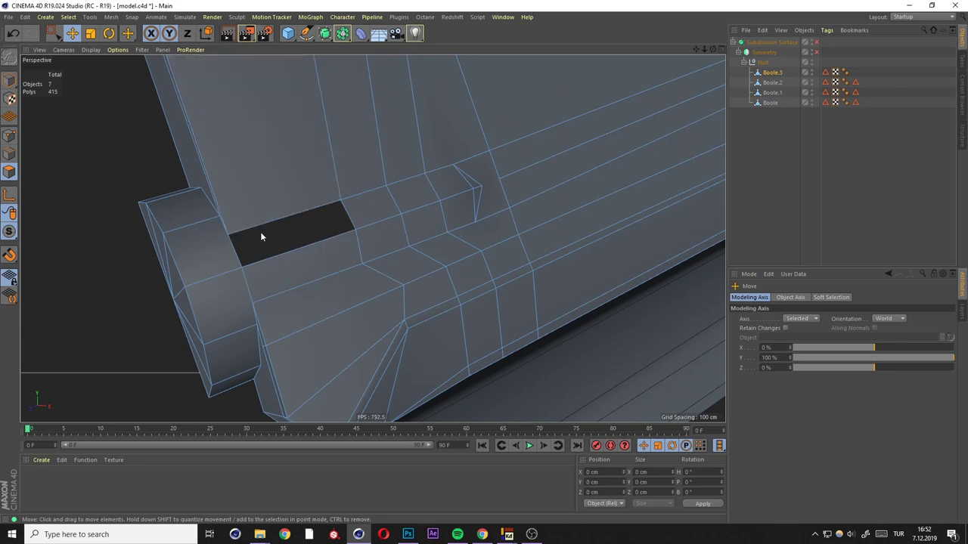
{"action": "scroll", "coordinate": [265, 227], "scroll_direction": "up", "scroll_amount": 3}
{"action": "left_click", "coordinate": [402, 298]}
{"action": "left_click_drag", "start_coordinate": [349, 268], "coordinate": [367, 346]}
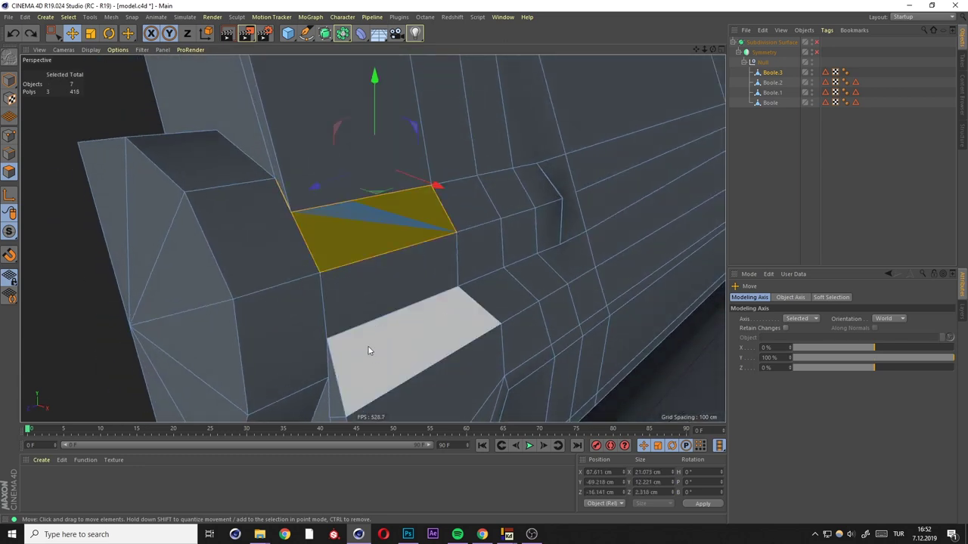
{"action": "key", "text": "Delete"}
Line-cut a new edge down from the hole's corner and slide its point along the edge.
{"action": "key", "text": "0"}
{"action": "scroll", "coordinate": [269, 173], "scroll_direction": "up", "scroll_amount": 3}
{"action": "mouse_move", "coordinate": [270, 174]}
{"action": "left_mouse_down"}
{"action": "mouse_move", "coordinate": [305, 253]}
{"action": "mouse_move", "coordinate": [260, 276]}
{"action": "mouse_move", "coordinate": [368, 255]}
{"action": "mouse_move", "coordinate": [321, 256]}
{"action": "mouse_move", "coordinate": [312, 303]}
{"action": "mouse_move", "coordinate": [341, 269]}
{"action": "mouse_move", "coordinate": [338, 245]}
{"action": "left_mouse_up"}
{"action": "key", "text": "k"}
{"action": "key", "text": "k"}
{"action": "left_click", "coordinate": [325, 192]}
{"action": "left_click", "coordinate": [333, 263]}
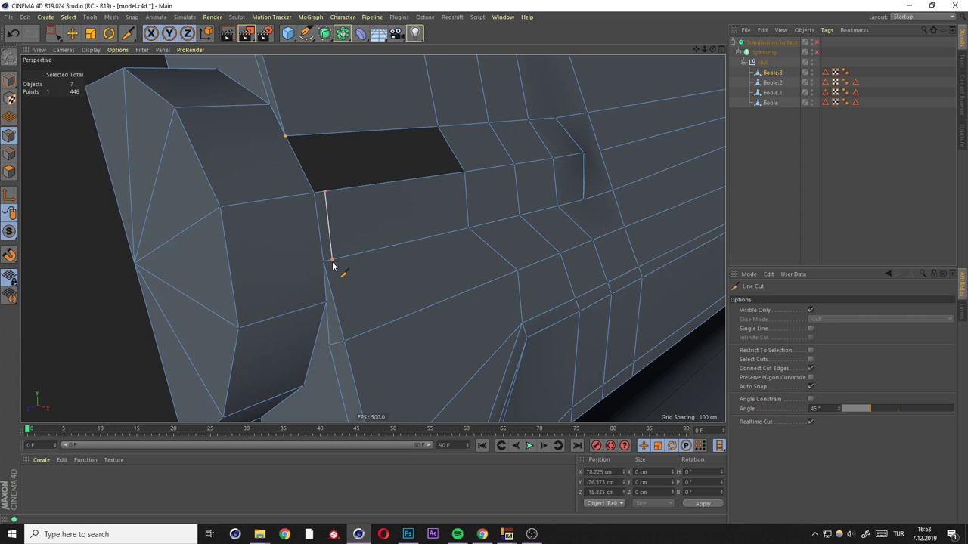
{"action": "key", "text": "m"}
{"action": "key", "text": "o"}
{"action": "mouse_move", "coordinate": [332, 262]}
{"action": "left_mouse_down"}
{"action": "mouse_move", "coordinate": [341, 261]}
{"action": "mouse_move", "coordinate": [304, 264]}
{"action": "mouse_move", "coordinate": [324, 252]}
{"action": "mouse_move", "coordinate": [374, 274]}
{"action": "mouse_move", "coordinate": [389, 246]}
{"action": "left_mouse_up"}
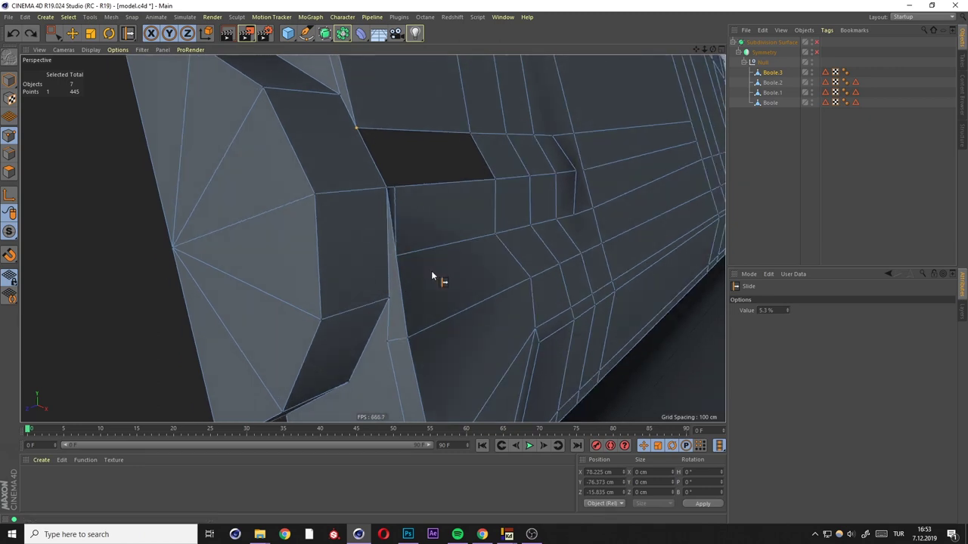
Add a second line cut across the mesh beside the hole.
{"action": "key", "text": "k"}
{"action": "key", "text": "k"}
{"action": "left_click", "coordinate": [303, 182]}
{"action": "left_click", "coordinate": [310, 324]}
{"action": "left_click_drag", "start_coordinate": [311, 276], "coordinate": [329, 234], "text": "alt"}
{"action": "key", "text": "Escape"}
{"action": "key", "text": "r"}
{"action": "scroll", "coordinate": [379, 308], "scroll_direction": "up", "scroll_amount": 3}
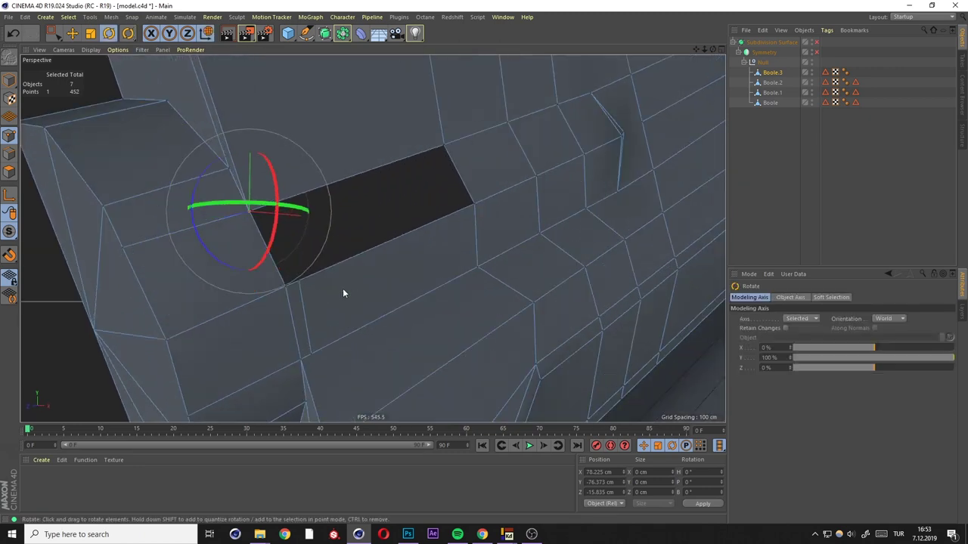
Weld the five selected points at the hole into one point.
{"action": "key", "text": "m"}
{"action": "key", "text": "d"}
{"action": "left_click_drag", "start_coordinate": [309, 358], "coordinate": [325, 277], "text": "alt"}
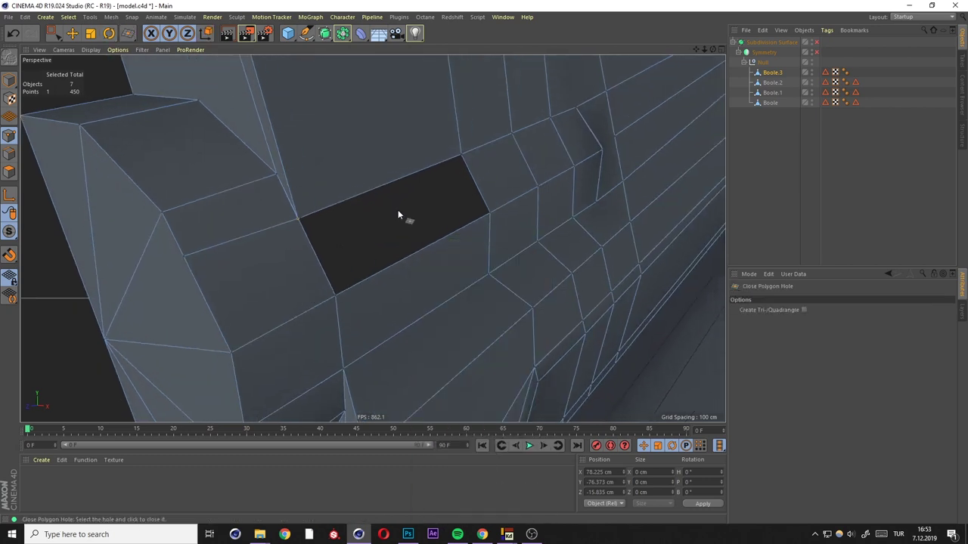
{"action": "key", "text": "m"}
{"action": "key", "text": "q"}
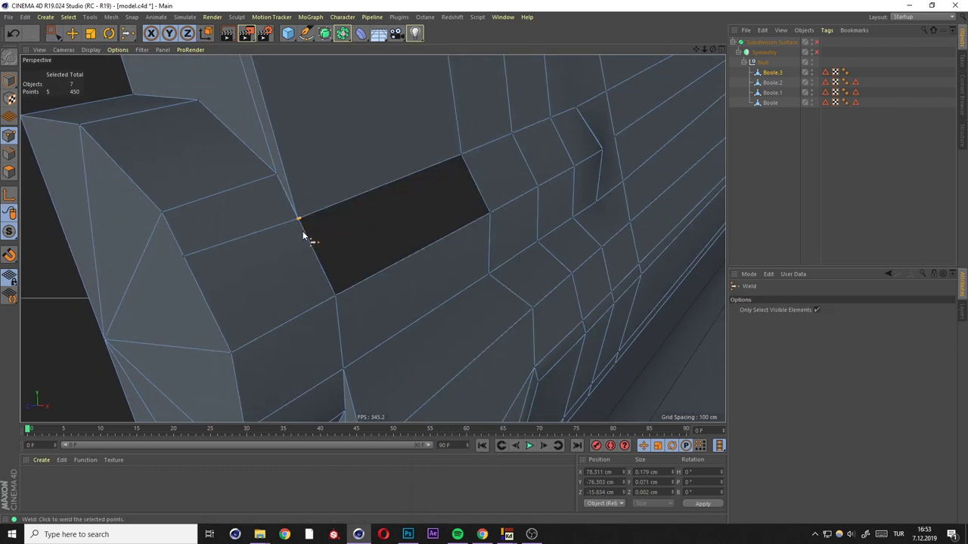
{"action": "left_click_drag", "start_coordinate": [303, 232], "coordinate": [307, 232]}
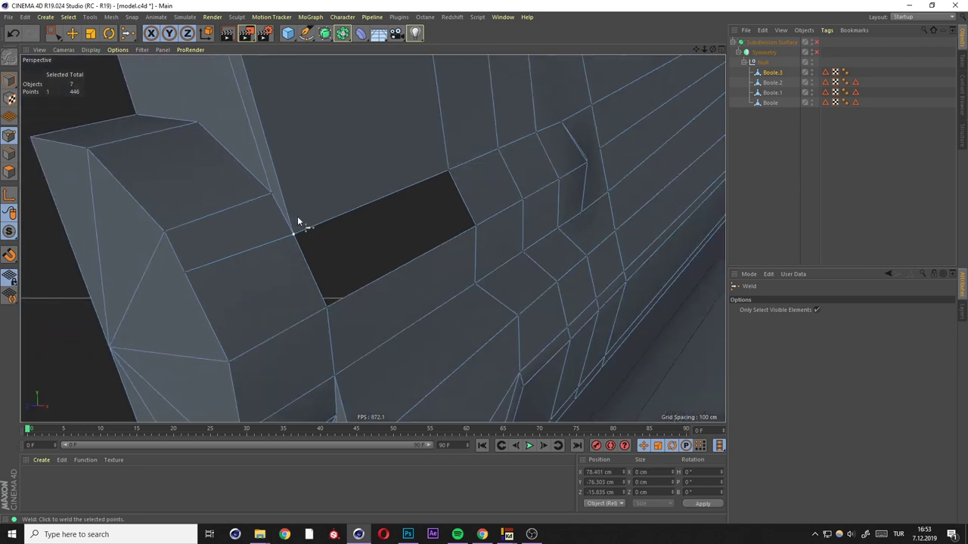
Fill the hole beside the hinge cap with Close Polygon Hole.
{"action": "key", "text": "m"}
{"action": "key", "text": "d"}
{"action": "left_click", "coordinate": [324, 229]}
{"action": "mouse_move", "coordinate": [323, 229]}
{"action": "left_mouse_down", "text": "alt"}
{"action": "mouse_move", "coordinate": [317, 303]}
{"action": "mouse_move", "coordinate": [277, 217]}
{"action": "left_mouse_up", "text": "alt"}
Draw a multi-point line cut along the arm's edge to the groove notch.
{"action": "key", "text": "k"}
{"action": "key", "text": "k"}
{"action": "left_click", "coordinate": [265, 216]}
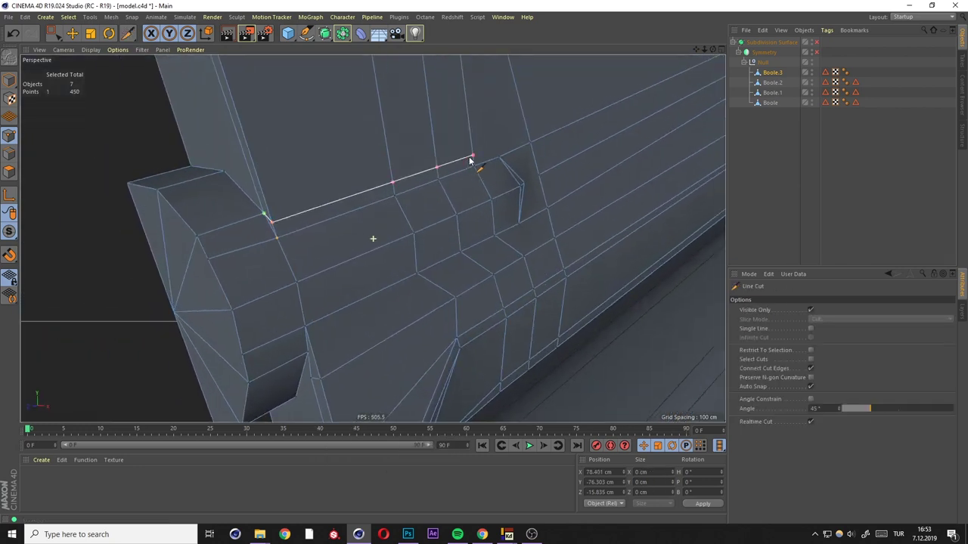
{"action": "left_click", "coordinate": [469, 160]}
{"action": "left_click_drag", "start_coordinate": [469, 160], "coordinate": [399, 189], "text": "alt"}
{"action": "left_click", "coordinate": [477, 220]}
{"action": "left_click", "coordinate": [431, 275]}
{"action": "left_click", "coordinate": [396, 303]}
{"action": "mouse_move", "coordinate": [396, 302]}
{"action": "left_mouse_down", "text": "alt"}
{"action": "mouse_move", "coordinate": [372, 246]}
{"action": "mouse_move", "coordinate": [360, 277]}
{"action": "mouse_move", "coordinate": [530, 179]}
{"action": "left_mouse_up", "text": "alt"}
{"action": "left_click", "coordinate": [360, 277]}
Slide-weld the stray point near the notch onto its neighbour.
{"action": "key", "text": "m"}
{"action": "key", "text": "o"}
{"action": "mouse_move", "coordinate": [464, 204]}
{"action": "left_mouse_down", "text": "ctrl"}
{"action": "mouse_move", "coordinate": [462, 216]}
{"action": "mouse_move", "coordinate": [512, 145]}
{"action": "mouse_move", "coordinate": [501, 118]}
{"action": "left_mouse_up", "text": "ctrl"}
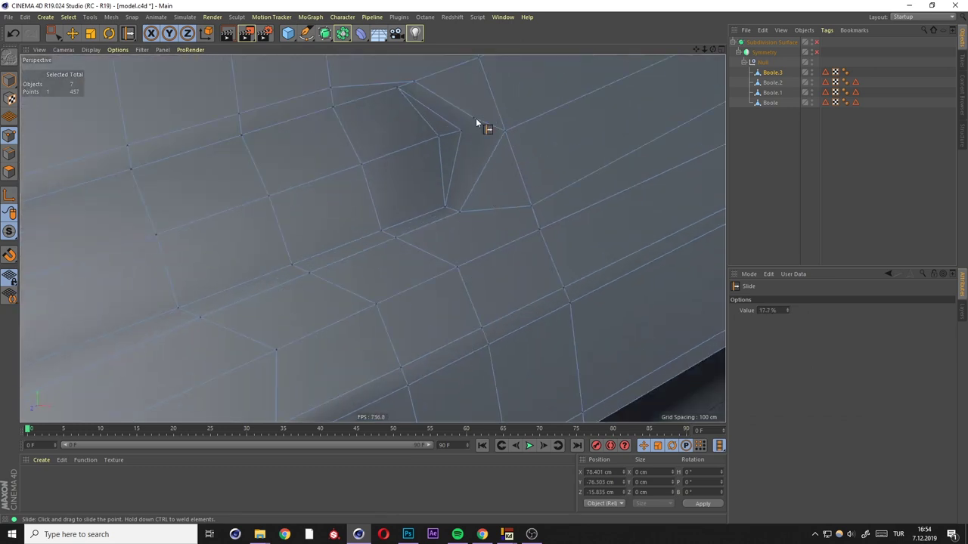
{"action": "key", "text": "m"}
{"action": "key", "text": "e"}
{"action": "key", "text": "e"}
{"action": "left_click_drag", "start_coordinate": [428, 124], "coordinate": [510, 162], "text": "alt"}
{"action": "key", "text": "m"}
{"action": "key", "text": "o"}
{"action": "scroll", "coordinate": [522, 174], "scroll_direction": "down", "scroll_amount": 5}
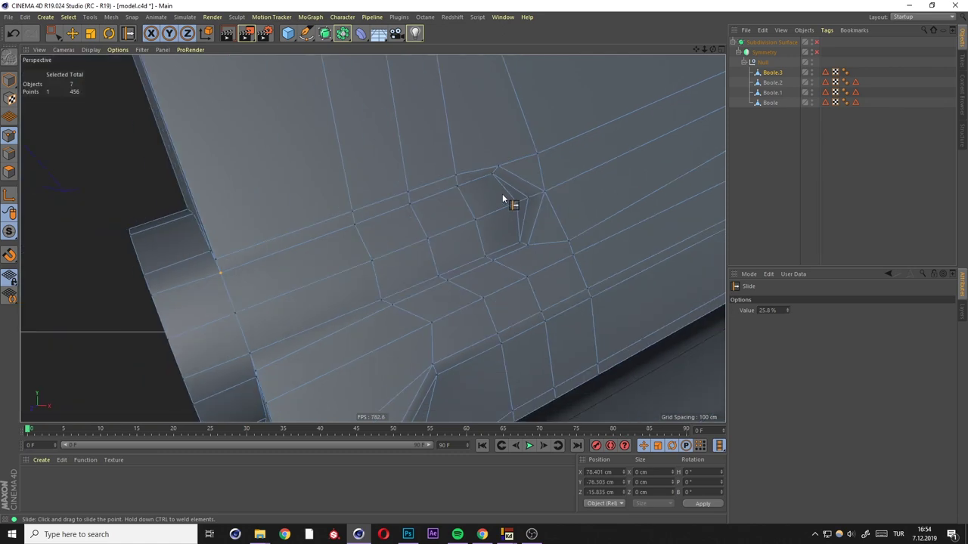
Weld the leftover point beside the groove notch.
{"action": "key", "text": "0"}
{"action": "scroll", "coordinate": [431, 205], "scroll_direction": "up", "scroll_amount": 5}
{"action": "left_click", "coordinate": [288, 236]}
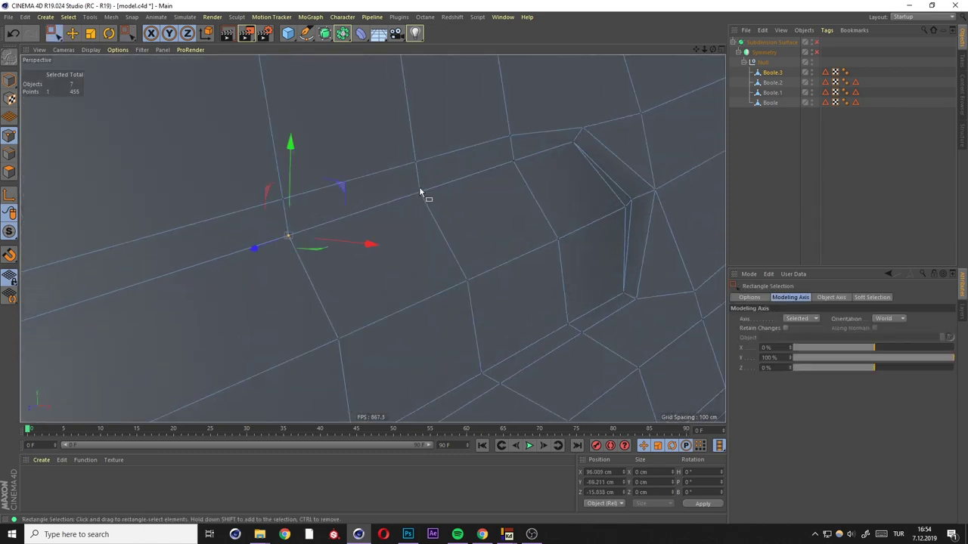
{"action": "key", "text": "m"}
{"action": "key", "text": "q"}
{"action": "scroll", "coordinate": [372, 256], "scroll_direction": "down", "scroll_amount": 5}
{"action": "left_click_drag", "start_coordinate": [372, 255], "coordinate": [467, 253], "text": "alt"}
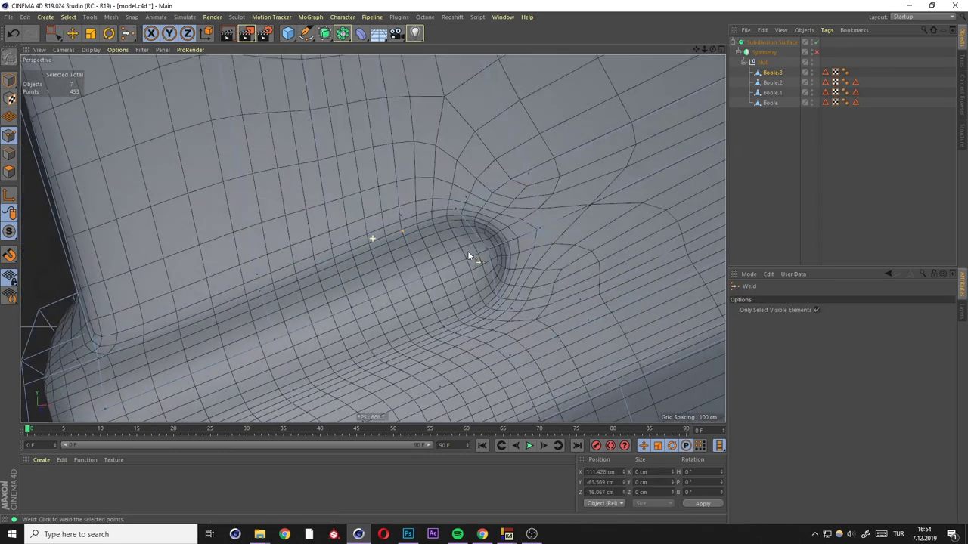
{"action": "scroll", "coordinate": [463, 227], "scroll_direction": "up", "scroll_amount": 5}
{"action": "mouse_move", "coordinate": [325, 230]}
{"action": "left_mouse_down", "text": "alt"}
{"action": "mouse_move", "coordinate": [306, 272]}
{"action": "mouse_move", "coordinate": [339, 268]}
{"action": "mouse_move", "coordinate": [330, 238]}
{"action": "mouse_move", "coordinate": [346, 244]}
{"action": "mouse_move", "coordinate": [335, 254]}
{"action": "mouse_move", "coordinate": [341, 207]}
{"action": "mouse_move", "coordinate": [382, 201]}
{"action": "mouse_move", "coordinate": [378, 353]}
{"action": "mouse_move", "coordinate": [451, 361]}
{"action": "mouse_move", "coordinate": [306, 196]}
{"action": "left_mouse_up", "text": "alt"}
Loop-cut a new edge loop ringing the hinge cap's end.
{"action": "key", "text": "k"}
{"action": "key", "text": "l"}
{"action": "left_click", "coordinate": [335, 254]}
{"action": "key", "text": "m"}
{"action": "key", "text": "o"}
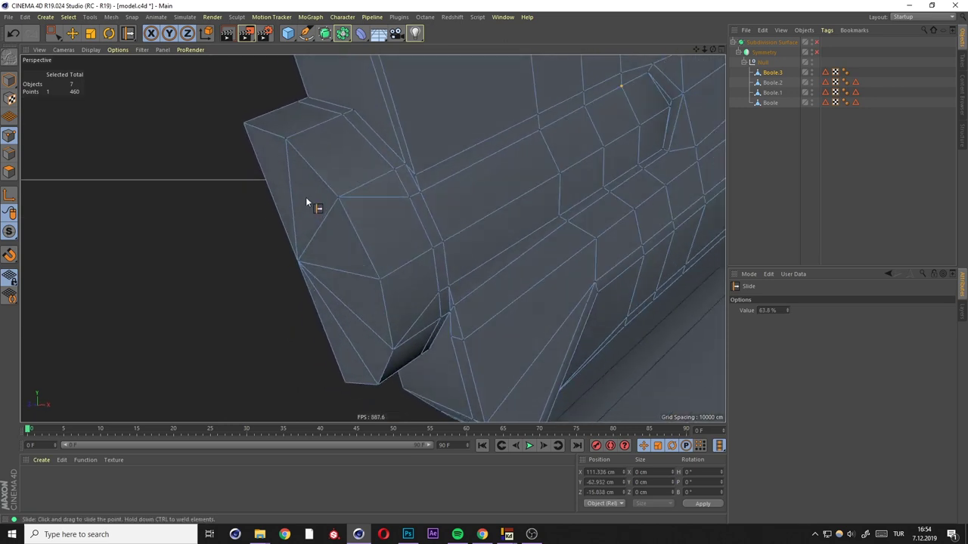
{"action": "key", "text": "k"}
{"action": "key", "text": "l"}
{"action": "left_click_drag", "start_coordinate": [256, 149], "coordinate": [264, 133], "text": "alt"}
Select the hinge cap's front edge loop and Edge Slide it to a -1 cm offset.
{"action": "key", "text": "e"}
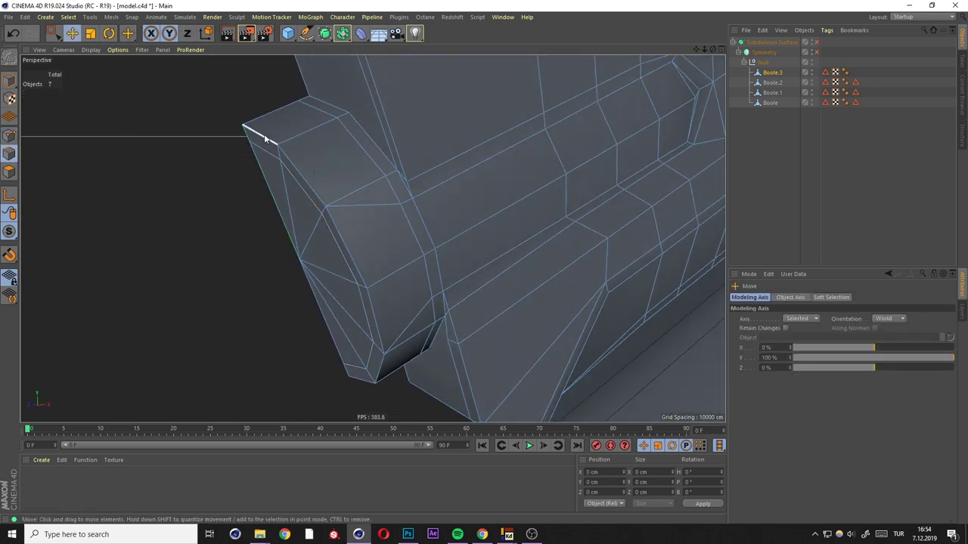
{"action": "left_click", "coordinate": [264, 133]}
{"action": "mouse_move", "coordinate": [340, 227]}
{"action": "left_mouse_down", "text": "alt"}
{"action": "mouse_move", "coordinate": [380, 333]}
{"action": "mouse_move", "coordinate": [439, 254]}
{"action": "left_mouse_up", "text": "alt"}
{"action": "left_click", "coordinate": [380, 341], "text": "shift"}
{"action": "key", "text": "m"}
{"action": "key", "text": "o"}
{"action": "left_click_drag", "start_coordinate": [889, 318], "coordinate": [890, 327]}
{"action": "mouse_move", "coordinate": [361, 242]}
{"action": "left_mouse_down", "text": "alt"}
{"action": "mouse_move", "coordinate": [372, 264]}
{"action": "mouse_move", "coordinate": [292, 223]}
{"action": "mouse_move", "coordinate": [407, 260]}
{"action": "left_mouse_up", "text": "alt"}
{"action": "scroll", "coordinate": [407, 258], "scroll_direction": "up", "scroll_amount": 5}
{"action": "mouse_move", "coordinate": [324, 256]}
{"action": "left_mouse_down", "text": "alt"}
{"action": "mouse_move", "coordinate": [434, 248]}
{"action": "mouse_move", "coordinate": [378, 209]}
{"action": "mouse_move", "coordinate": [276, 190]}
{"action": "mouse_move", "coordinate": [357, 249]}
{"action": "left_mouse_up", "text": "alt"}
Add a line cut across the hinge cap's side face.
{"action": "key", "text": "k"}
{"action": "key", "text": "k"}
{"action": "left_click_drag", "start_coordinate": [300, 189], "coordinate": [320, 223], "text": "alt"}
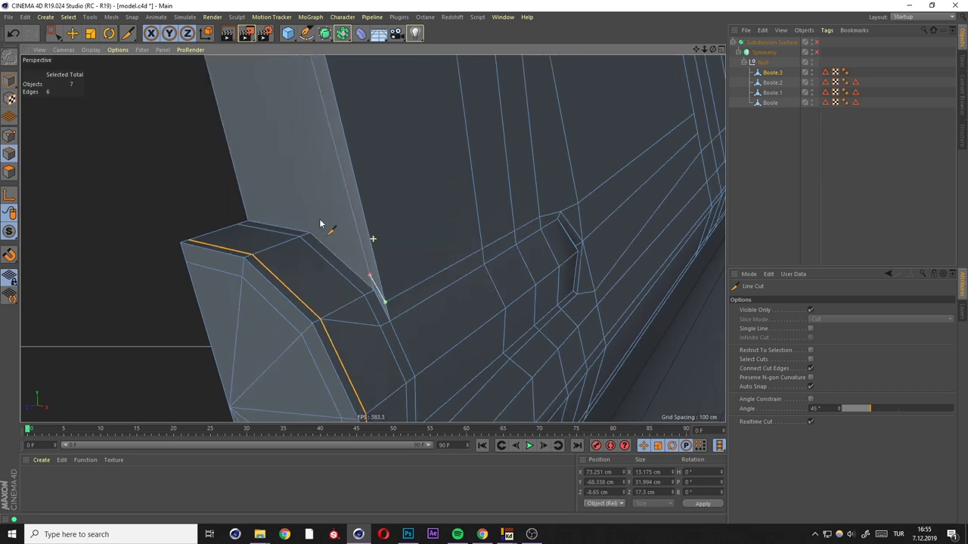
{"action": "left_click_drag", "start_coordinate": [222, 146], "coordinate": [352, 266], "text": "alt"}
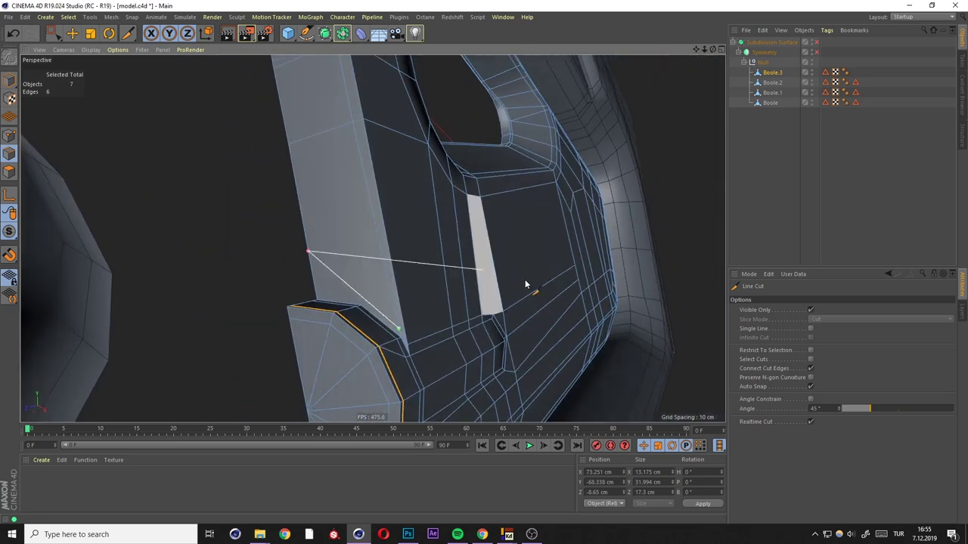
{"action": "left_click", "coordinate": [326, 136]}
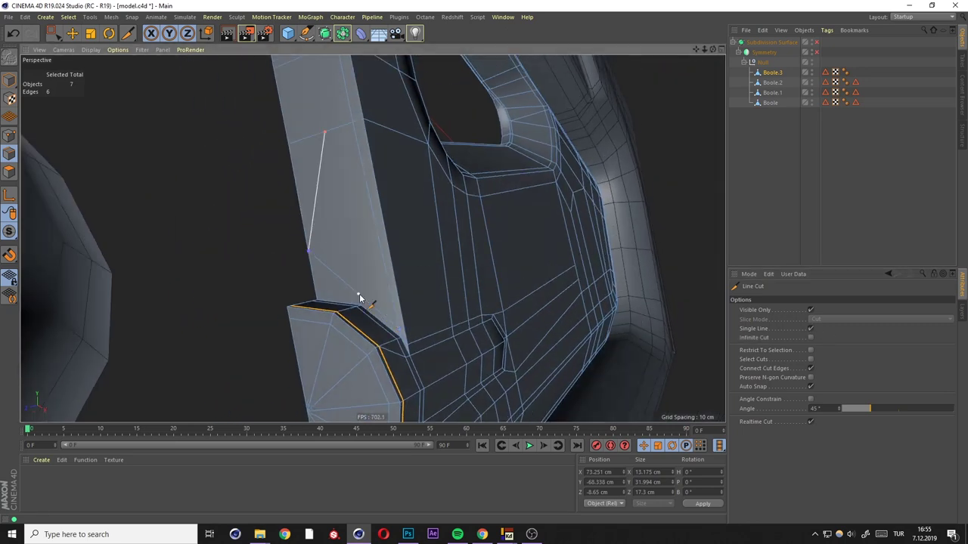
{"action": "key", "text": "e"}
{"action": "left_click", "coordinate": [4, 137]}
{"action": "left_click", "coordinate": [4, 136]}
Add line cuts on the arm where it meets the hinge cap.
{"action": "key", "text": "k"}
{"action": "key", "text": "k"}
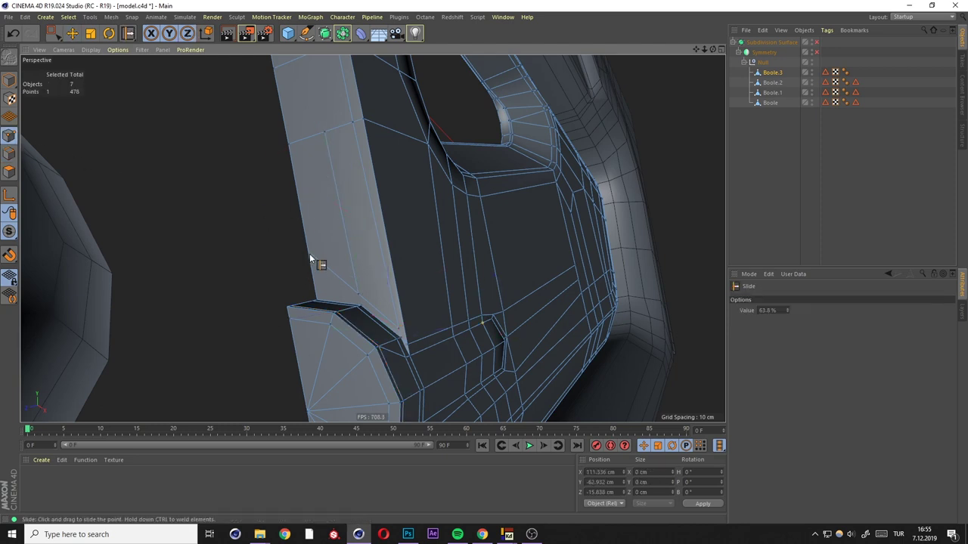
{"action": "mouse_move", "coordinate": [403, 331]}
{"action": "left_mouse_down", "text": "alt"}
{"action": "mouse_move", "coordinate": [359, 309]}
{"action": "mouse_move", "coordinate": [396, 218]}
{"action": "mouse_move", "coordinate": [318, 136]}
{"action": "left_mouse_up", "text": "alt"}
{"action": "key", "text": "e"}
{"action": "key", "text": "Return"}
{"action": "left_click", "coordinate": [359, 196]}
{"action": "mouse_move", "coordinate": [362, 204]}
{"action": "left_mouse_down", "text": "alt"}
{"action": "mouse_move", "coordinate": [382, 257]}
{"action": "mouse_move", "coordinate": [389, 244]}
{"action": "left_mouse_up", "text": "alt"}
{"action": "key", "text": "k"}
{"action": "key", "text": "k"}
{"action": "left_click", "coordinate": [417, 130]}
{"action": "left_click", "coordinate": [391, 306]}
{"action": "left_click", "coordinate": [406, 212]}
Slide one point onto its neighbour to weld it, and another near its edge's end.
{"action": "key", "text": "m"}
{"action": "key", "text": "o"}
{"action": "mouse_move", "coordinate": [404, 216]}
{"action": "left_mouse_down", "text": "alt"}
{"action": "mouse_move", "coordinate": [404, 179]}
{"action": "mouse_move", "coordinate": [425, 224]}
{"action": "mouse_move", "coordinate": [424, 323]}
{"action": "mouse_move", "coordinate": [442, 322]}
{"action": "mouse_move", "coordinate": [428, 209]}
{"action": "mouse_move", "coordinate": [419, 236]}
{"action": "mouse_move", "coordinate": [339, 309]}
{"action": "mouse_move", "coordinate": [389, 306]}
{"action": "mouse_move", "coordinate": [340, 275]}
{"action": "mouse_move", "coordinate": [322, 292]}
{"action": "mouse_move", "coordinate": [361, 279]}
{"action": "mouse_move", "coordinate": [279, 264]}
{"action": "mouse_move", "coordinate": [254, 315]}
{"action": "left_mouse_up", "text": "alt"}
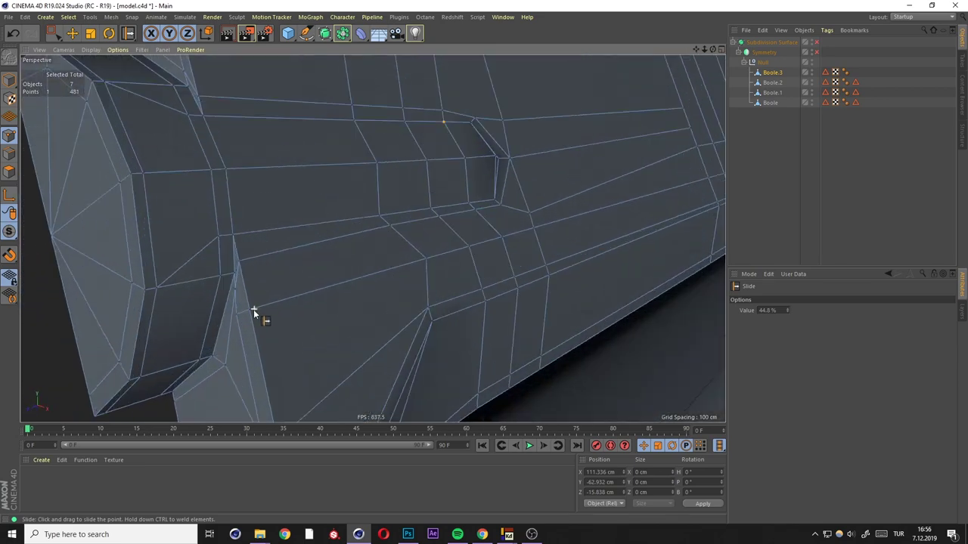
{"action": "mouse_move", "coordinate": [416, 263]}
{"action": "left_mouse_down", "text": "ctrl"}
{"action": "mouse_move", "coordinate": [504, 242]}
{"action": "mouse_move", "coordinate": [421, 249]}
{"action": "mouse_move", "coordinate": [415, 234]}
{"action": "mouse_move", "coordinate": [421, 264]}
{"action": "mouse_move", "coordinate": [325, 294]}
{"action": "mouse_move", "coordinate": [333, 301]}
{"action": "left_mouse_up", "text": "ctrl"}
{"action": "left_click_drag", "start_coordinate": [327, 196], "coordinate": [331, 200]}
{"action": "mouse_move", "coordinate": [330, 199]}
{"action": "left_mouse_down", "text": "alt"}
{"action": "mouse_move", "coordinate": [373, 307]}
{"action": "mouse_move", "coordinate": [391, 305]}
{"action": "mouse_move", "coordinate": [358, 285]}
{"action": "mouse_move", "coordinate": [364, 297]}
{"action": "mouse_move", "coordinate": [246, 341]}
{"action": "mouse_move", "coordinate": [270, 350]}
{"action": "mouse_move", "coordinate": [350, 299]}
{"action": "mouse_move", "coordinate": [328, 328]}
{"action": "mouse_move", "coordinate": [366, 338]}
{"action": "mouse_move", "coordinate": [364, 292]}
{"action": "mouse_move", "coordinate": [407, 303]}
{"action": "mouse_move", "coordinate": [459, 297]}
{"action": "mouse_move", "coordinate": [383, 242]}
{"action": "mouse_move", "coordinate": [398, 298]}
{"action": "mouse_move", "coordinate": [123, 199]}
{"action": "mouse_move", "coordinate": [367, 217]}
{"action": "mouse_move", "coordinate": [343, 243]}
{"action": "mouse_move", "coordinate": [395, 225]}
{"action": "mouse_move", "coordinate": [316, 257]}
{"action": "mouse_move", "coordinate": [316, 274]}
{"action": "mouse_move", "coordinate": [379, 284]}
{"action": "mouse_move", "coordinate": [396, 324]}
{"action": "mouse_move", "coordinate": [398, 300]}
{"action": "mouse_move", "coordinate": [408, 315]}
{"action": "left_mouse_up", "text": "alt"}
Confirm the cut across the face and enable Subdivision Surface smoothing.
{"action": "key", "text": "k"}
{"action": "key", "text": "k"}
{"action": "key", "text": "e"}
{"action": "key", "text": "q"}
{"action": "key", "text": "q"}
Add a line cut on the hinge cap and compare the smoothed and cage views.
{"action": "key", "text": "k"}
{"action": "key", "text": "k"}
{"action": "mouse_move", "coordinate": [380, 273]}
{"action": "left_mouse_down", "text": "alt"}
{"action": "mouse_move", "coordinate": [423, 260]}
{"action": "mouse_move", "coordinate": [386, 261]}
{"action": "left_mouse_up", "text": "alt"}
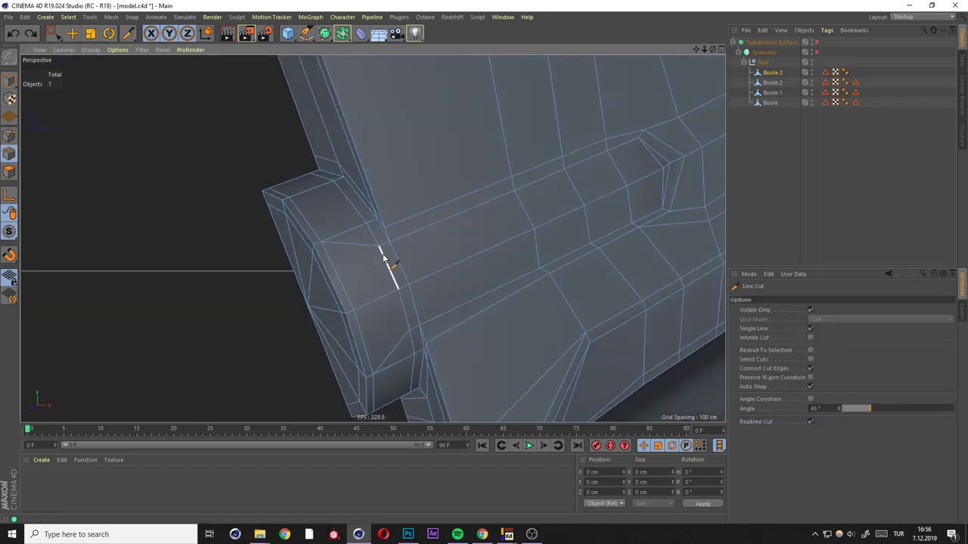
{"action": "left_click", "coordinate": [378, 247]}
{"action": "left_click", "coordinate": [328, 270]}
{"action": "key", "text": "e"}
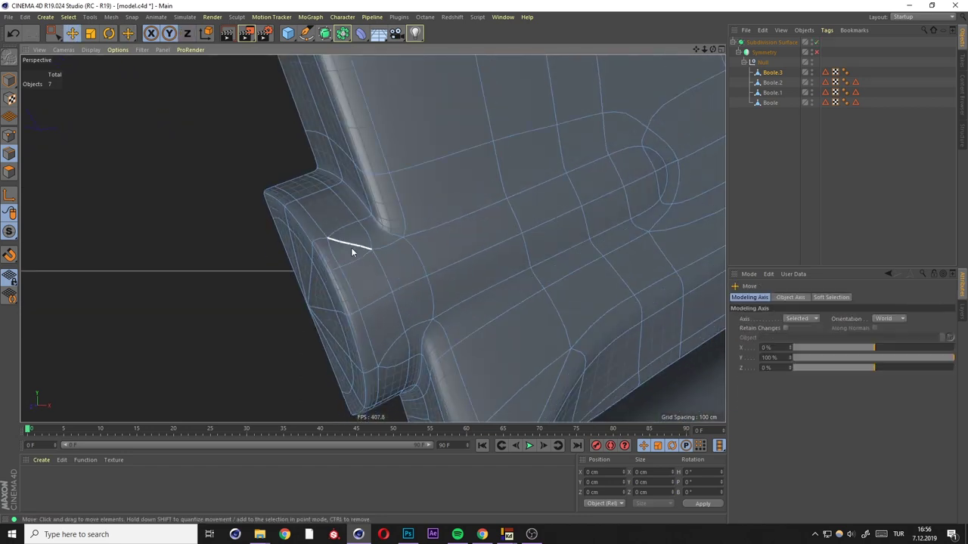
{"action": "key", "text": "q"}
{"action": "mouse_move", "coordinate": [500, 282]}
{"action": "left_mouse_down", "text": "alt"}
{"action": "mouse_move", "coordinate": [485, 252]}
{"action": "mouse_move", "coordinate": [305, 304]}
{"action": "mouse_move", "coordinate": [344, 299]}
{"action": "mouse_move", "coordinate": [323, 305]}
{"action": "mouse_move", "coordinate": [330, 353]}
{"action": "left_mouse_up", "text": "alt"}
{"action": "key", "text": "q"}
Add cuts fanning from the cap's lower corner and preview the smoothed stock.
{"action": "key", "text": "k"}
{"action": "key", "text": "k"}
{"action": "left_click", "coordinate": [316, 350]}
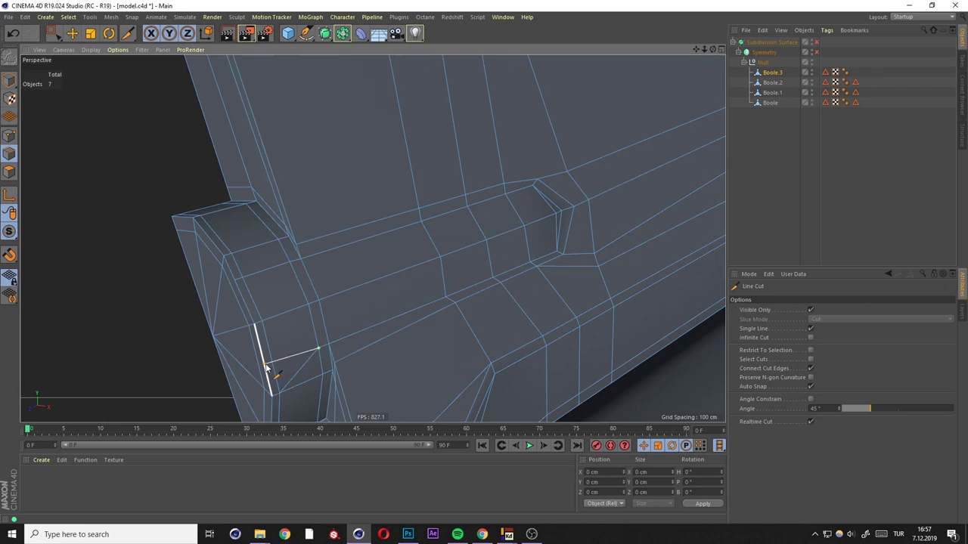
{"action": "key", "text": "e"}
{"action": "right_click", "coordinate": [298, 265]}
{"action": "mouse_move", "coordinate": [298, 265]}
{"action": "left_mouse_down", "text": "alt"}
{"action": "mouse_move", "coordinate": [349, 331]}
{"action": "mouse_move", "coordinate": [386, 345]}
{"action": "mouse_move", "coordinate": [288, 318]}
{"action": "mouse_move", "coordinate": [300, 269]}
{"action": "mouse_move", "coordinate": [335, 323]}
{"action": "left_mouse_up", "text": "alt"}
{"action": "key", "text": "q"}
{"action": "key", "text": "q"}
{"action": "key", "text": "k"}
{"action": "key", "text": "k"}
{"action": "key", "text": "e"}
{"action": "key", "text": "q"}
{"action": "mouse_move", "coordinate": [288, 269]}
{"action": "left_mouse_down", "text": "alt"}
{"action": "mouse_move", "coordinate": [255, 304]}
{"action": "mouse_move", "coordinate": [281, 301]}
{"action": "mouse_move", "coordinate": [286, 229]}
{"action": "mouse_move", "coordinate": [305, 236]}
{"action": "left_mouse_up", "text": "alt"}
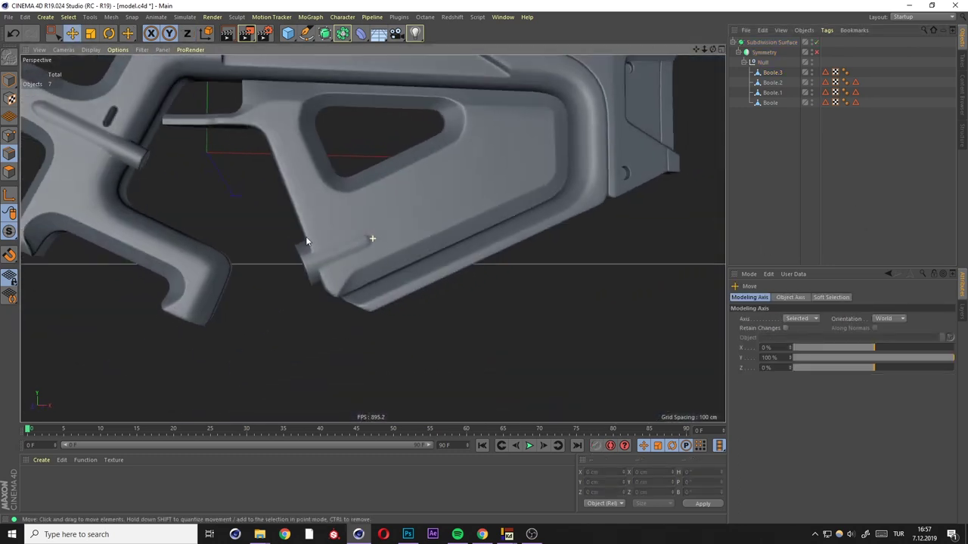
Slide the two edges beside the hinge cap about 2.3 cm along the surface.
{"action": "scroll", "coordinate": [320, 305], "scroll_direction": "up", "scroll_amount": 5}
{"action": "key", "text": "q"}
{"action": "left_click_drag", "start_coordinate": [321, 305], "coordinate": [252, 249], "text": "alt"}
{"action": "left_click", "coordinate": [252, 249]}
{"action": "key", "text": "m"}
{"action": "key", "text": "o"}
{"action": "left_click", "coordinate": [251, 250]}
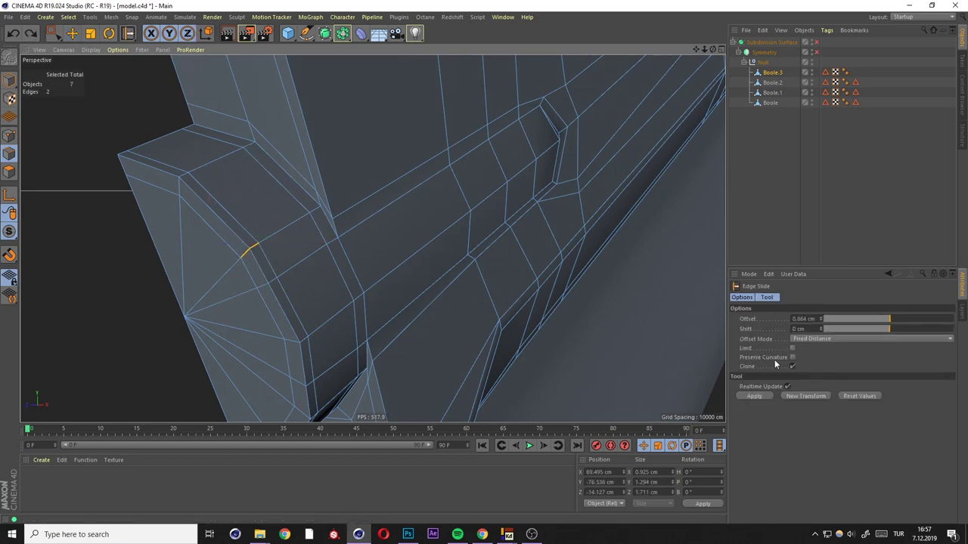
{"action": "mouse_move", "coordinate": [266, 264]}
{"action": "left_mouse_down"}
{"action": "mouse_move", "coordinate": [242, 234]}
{"action": "mouse_move", "coordinate": [335, 219]}
{"action": "mouse_move", "coordinate": [307, 211]}
{"action": "mouse_move", "coordinate": [319, 222]}
{"action": "mouse_move", "coordinate": [322, 201]}
{"action": "mouse_move", "coordinate": [297, 323]}
{"action": "mouse_move", "coordinate": [282, 257]}
{"action": "mouse_move", "coordinate": [209, 168]}
{"action": "mouse_move", "coordinate": [192, 164]}
{"action": "mouse_move", "coordinate": [205, 188]}
{"action": "mouse_move", "coordinate": [194, 162]}
{"action": "mouse_move", "coordinate": [291, 264]}
{"action": "mouse_move", "coordinate": [266, 246]}
{"action": "mouse_move", "coordinate": [328, 190]}
{"action": "mouse_move", "coordinate": [362, 308]}
{"action": "mouse_move", "coordinate": [378, 205]}
{"action": "mouse_move", "coordinate": [370, 228]}
{"action": "mouse_move", "coordinate": [394, 233]}
{"action": "mouse_move", "coordinate": [416, 164]}
{"action": "mouse_move", "coordinate": [448, 244]}
{"action": "mouse_move", "coordinate": [436, 304]}
{"action": "mouse_move", "coordinate": [460, 190]}
{"action": "mouse_move", "coordinate": [461, 252]}
{"action": "mouse_move", "coordinate": [430, 194]}
{"action": "mouse_move", "coordinate": [461, 173]}
{"action": "mouse_move", "coordinate": [457, 163]}
{"action": "mouse_move", "coordinate": [418, 232]}
{"action": "mouse_move", "coordinate": [495, 215]}
{"action": "mouse_move", "coordinate": [431, 244]}
{"action": "mouse_move", "coordinate": [456, 192]}
{"action": "left_mouse_up"}
Select the hinge cap points and scale them slightly taller to keep the cap round.
{"action": "key", "text": "space"}
{"action": "key", "text": "Return"}
{"action": "scroll", "coordinate": [447, 198], "scroll_direction": "up", "scroll_amount": 2}
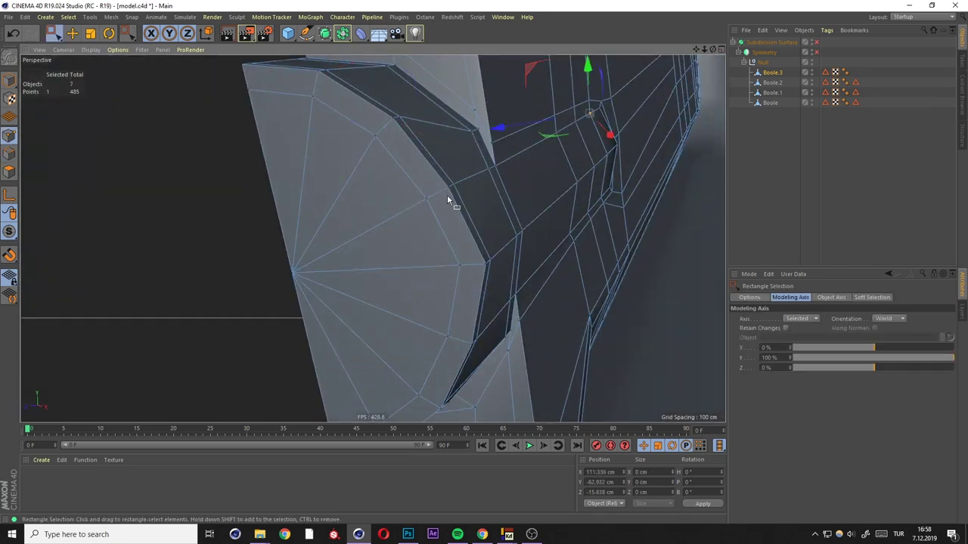
{"action": "scroll", "coordinate": [445, 200], "scroll_direction": "up", "scroll_amount": 2}
{"action": "key", "text": "9"}
{"action": "scroll", "coordinate": [465, 189], "scroll_direction": "up", "scroll_amount": 5}
{"action": "scroll", "coordinate": [454, 198], "scroll_direction": "down", "scroll_amount": 5}
{"action": "mouse_move", "coordinate": [440, 201]}
{"action": "left_mouse_down", "text": "alt"}
{"action": "mouse_move", "coordinate": [342, 256]}
{"action": "mouse_move", "coordinate": [470, 247]}
{"action": "mouse_move", "coordinate": [503, 287]}
{"action": "mouse_move", "coordinate": [521, 197]}
{"action": "left_mouse_up", "text": "alt"}
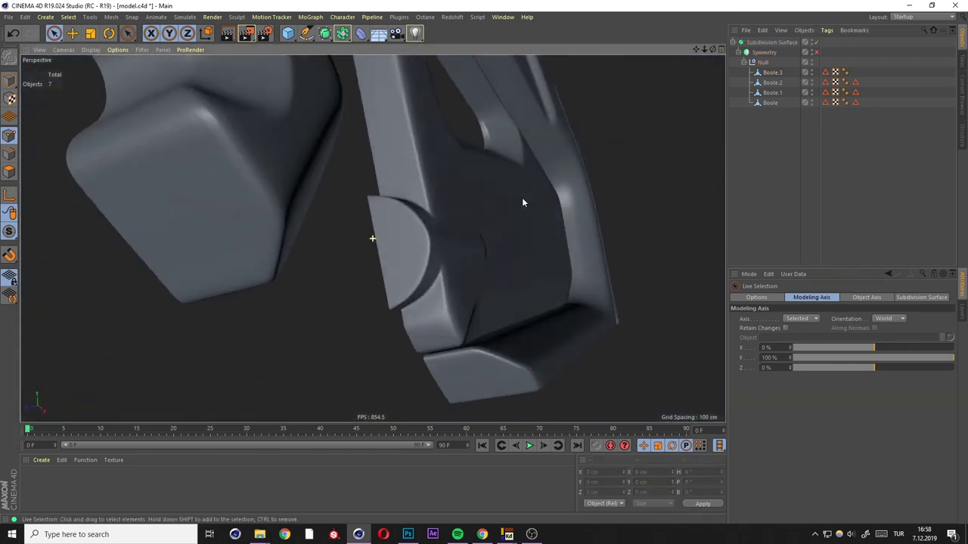
{"action": "scroll", "coordinate": [430, 254], "scroll_direction": "up", "scroll_amount": 3}
{"action": "mouse_move", "coordinate": [431, 254]}
{"action": "left_mouse_down", "text": "alt"}
{"action": "mouse_move", "coordinate": [422, 251]}
{"action": "mouse_move", "coordinate": [529, 262]}
{"action": "mouse_move", "coordinate": [432, 297]}
{"action": "mouse_move", "coordinate": [458, 268]}
{"action": "mouse_move", "coordinate": [421, 170]}
{"action": "mouse_move", "coordinate": [426, 125]}
{"action": "mouse_move", "coordinate": [409, 176]}
{"action": "mouse_move", "coordinate": [358, 242]}
{"action": "left_mouse_up", "text": "alt"}
{"action": "scroll", "coordinate": [472, 262], "scroll_direction": "up", "scroll_amount": 4}
{"action": "left_click", "coordinate": [425, 125], "text": "shift"}
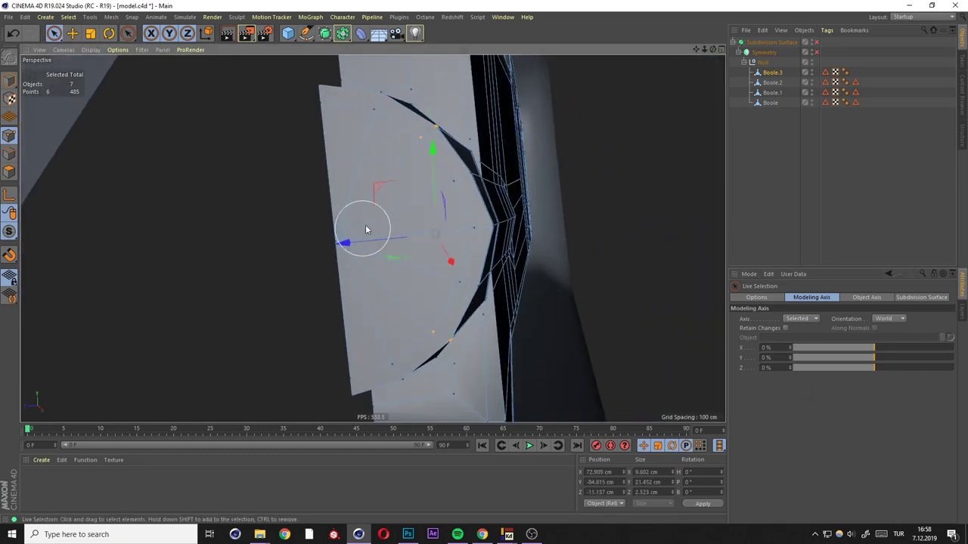
{"action": "key", "text": "t"}
{"action": "mouse_move", "coordinate": [432, 149]}
{"action": "left_mouse_down"}
{"action": "mouse_move", "coordinate": [525, 151]}
{"action": "mouse_move", "coordinate": [512, 277]}
{"action": "mouse_move", "coordinate": [464, 218]}
{"action": "left_mouse_up"}
Toggle smoothing on and off while orbiting the cap and ledge to check the shape.
{"action": "key", "text": "space"}
{"action": "key", "text": "q"}
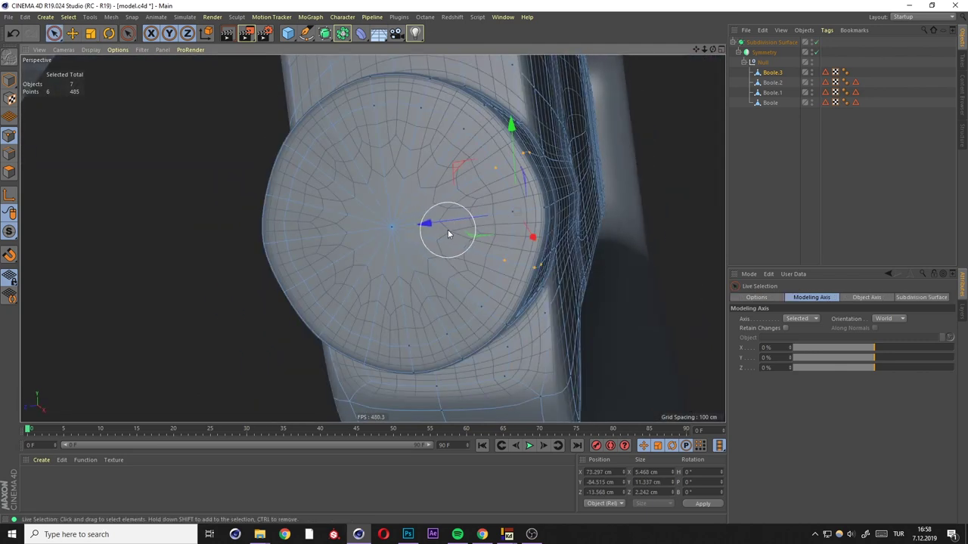
{"action": "key", "text": "s"}
{"action": "scroll", "coordinate": [474, 200], "scroll_direction": "up", "scroll_amount": 2}
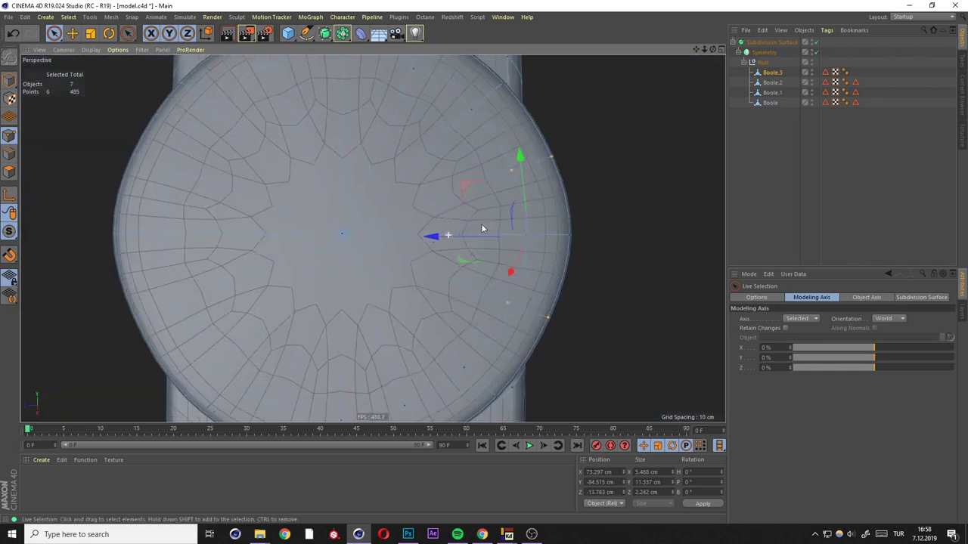
{"action": "mouse_move", "coordinate": [480, 224]}
{"action": "left_mouse_down", "text": "alt"}
{"action": "mouse_move", "coordinate": [407, 258]}
{"action": "mouse_move", "coordinate": [532, 210]}
{"action": "mouse_move", "coordinate": [582, 231]}
{"action": "mouse_move", "coordinate": [467, 269]}
{"action": "left_mouse_up", "text": "alt"}
{"action": "key", "text": "q"}
{"action": "key", "text": "q"}
{"action": "mouse_move", "coordinate": [484, 219]}
{"action": "left_mouse_down", "text": "alt"}
{"action": "mouse_move", "coordinate": [384, 250]}
{"action": "mouse_move", "coordinate": [363, 247]}
{"action": "mouse_move", "coordinate": [332, 219]}
{"action": "left_mouse_up", "text": "alt"}
{"action": "key", "text": "q"}
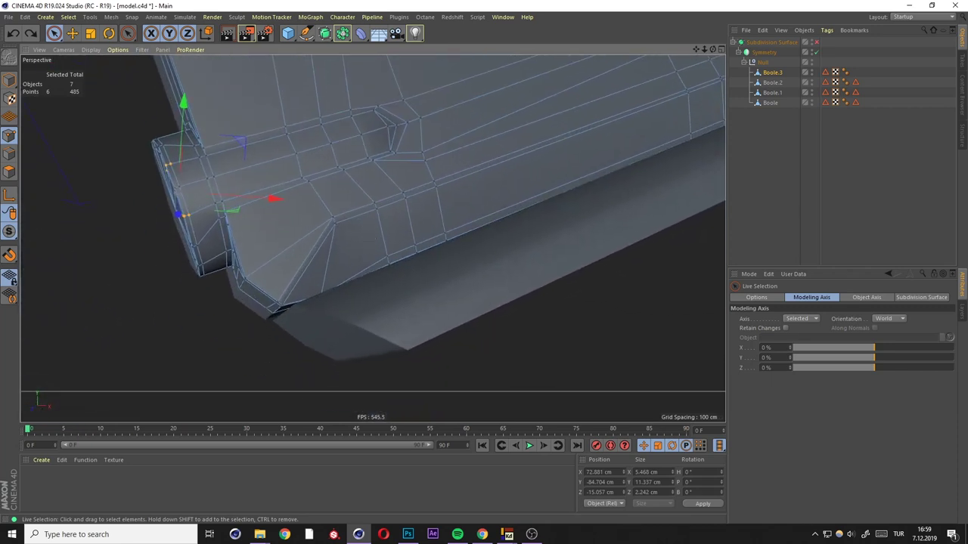
{"action": "scroll", "coordinate": [357, 227], "scroll_direction": "up", "scroll_amount": 2}
{"action": "scroll", "coordinate": [391, 249], "scroll_direction": "up", "scroll_amount": 2}
{"action": "left_click_drag", "start_coordinate": [392, 249], "coordinate": [453, 227], "text": "alt"}
{"action": "key", "text": "q"}
{"action": "key", "text": "q"}
{"action": "mouse_move", "coordinate": [680, 184]}
{"action": "left_mouse_down", "text": "alt"}
{"action": "mouse_move", "coordinate": [378, 238]}
{"action": "mouse_move", "coordinate": [364, 258]}
{"action": "mouse_move", "coordinate": [324, 251]}
{"action": "mouse_move", "coordinate": [295, 284]}
{"action": "left_mouse_up", "text": "alt"}
Line-cut a new edge across the angled ledge face beside the hinge cap.
{"action": "key", "text": "k"}
{"action": "key", "text": "k"}
{"action": "left_click", "coordinate": [283, 291]}
{"action": "left_click", "coordinate": [312, 110]}
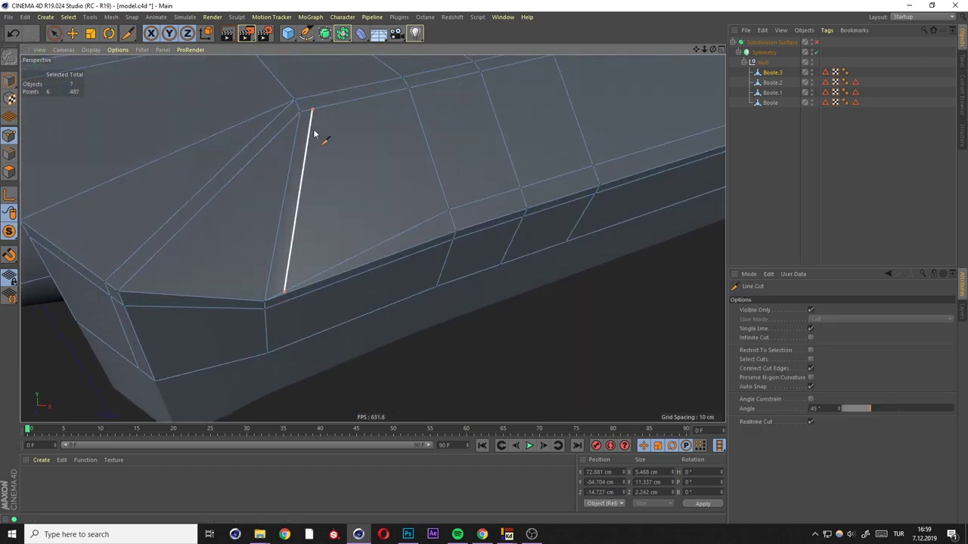
{"action": "key", "text": "m"}
{"action": "key", "text": "o"}
{"action": "key", "text": "q"}
{"action": "mouse_move", "coordinate": [316, 277]}
{"action": "left_mouse_down", "text": "alt"}
{"action": "mouse_move", "coordinate": [331, 322]}
{"action": "mouse_move", "coordinate": [305, 339]}
{"action": "left_mouse_up", "text": "alt"}
Add a second line cut across the ledge.
{"action": "key", "text": "k"}
{"action": "key", "text": "k"}
{"action": "left_click_drag", "start_coordinate": [356, 302], "coordinate": [309, 285], "text": "alt"}
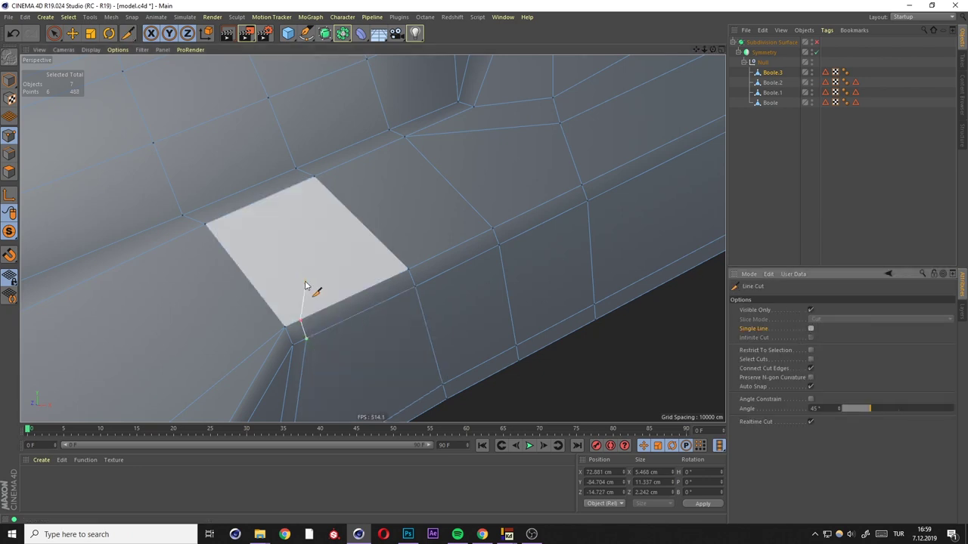
{"action": "mouse_move", "coordinate": [209, 210]}
{"action": "left_mouse_down", "text": "alt"}
{"action": "mouse_move", "coordinate": [335, 242]}
{"action": "mouse_move", "coordinate": [287, 317]}
{"action": "mouse_move", "coordinate": [320, 216]}
{"action": "left_mouse_up", "text": "alt"}
{"action": "left_click", "coordinate": [318, 186]}
{"action": "key", "text": "e"}
{"action": "mouse_move", "coordinate": [390, 201]}
{"action": "left_mouse_down", "text": "alt"}
{"action": "mouse_move", "coordinate": [387, 216]}
{"action": "mouse_move", "coordinate": [340, 243]}
{"action": "left_mouse_up", "text": "alt"}
{"action": "scroll", "coordinate": [326, 218], "scroll_direction": "up", "scroll_amount": 3}
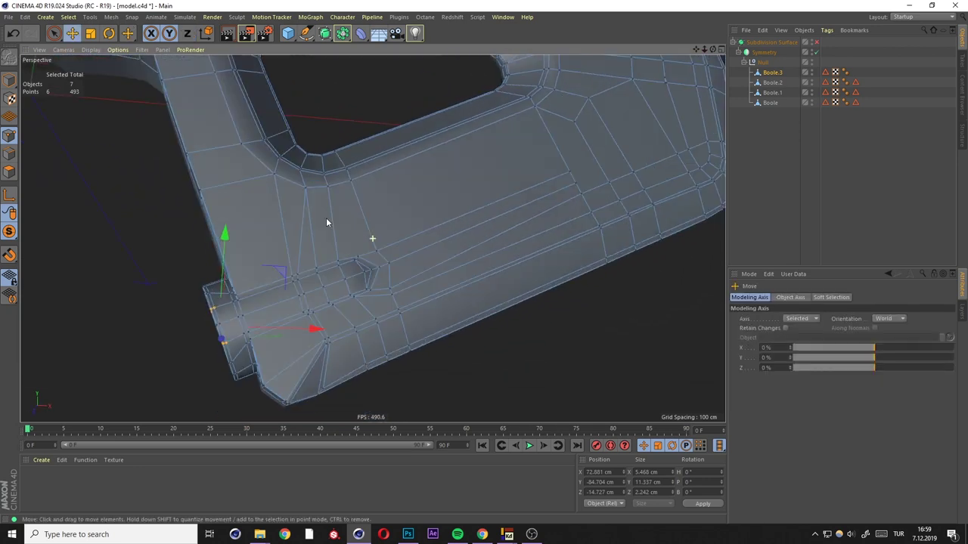
{"action": "left_click_drag", "start_coordinate": [316, 205], "coordinate": [423, 334], "text": "alt"}
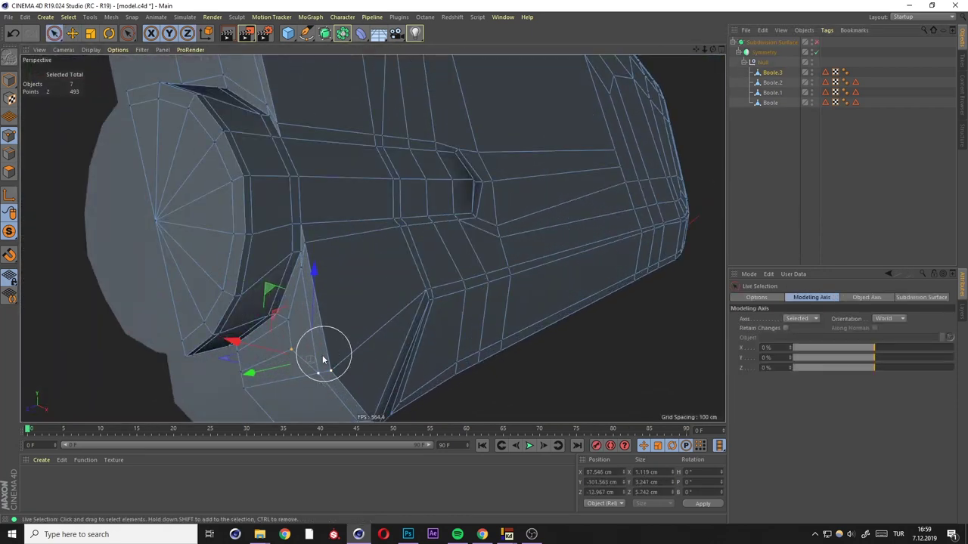
Slide the points 24.6% along their edge and reselect the Subdivision Surface object.
{"action": "key", "text": "m"}
{"action": "key", "text": "o"}
{"action": "mouse_move", "coordinate": [289, 345]}
{"action": "left_mouse_down"}
{"action": "mouse_move", "coordinate": [327, 337]}
{"action": "mouse_move", "coordinate": [283, 337]}
{"action": "mouse_move", "coordinate": [373, 231]}
{"action": "mouse_move", "coordinate": [438, 238]}
{"action": "mouse_move", "coordinate": [363, 273]}
{"action": "mouse_move", "coordinate": [341, 265]}
{"action": "mouse_move", "coordinate": [382, 313]}
{"action": "mouse_move", "coordinate": [396, 252]}
{"action": "left_mouse_up"}
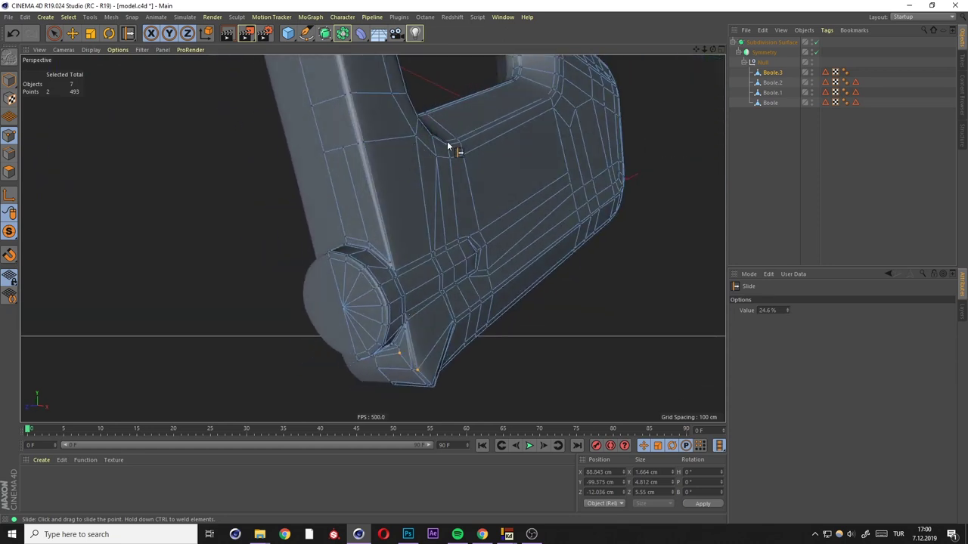
{"action": "mouse_move", "coordinate": [529, 221]}
{"action": "left_mouse_down", "text": "alt"}
{"action": "mouse_move", "coordinate": [462, 253]}
{"action": "mouse_move", "coordinate": [395, 227]}
{"action": "mouse_move", "coordinate": [371, 270]}
{"action": "left_mouse_up", "text": "alt"}
{"action": "left_click", "coordinate": [18, 84]}
{"action": "mouse_move", "coordinate": [363, 227]}
{"action": "left_mouse_down", "text": "alt"}
{"action": "mouse_move", "coordinate": [421, 209]}
{"action": "mouse_move", "coordinate": [331, 218]}
{"action": "mouse_move", "coordinate": [418, 236]}
{"action": "mouse_move", "coordinate": [422, 287]}
{"action": "left_mouse_up", "text": "alt"}
{"action": "left_click", "coordinate": [370, 234]}
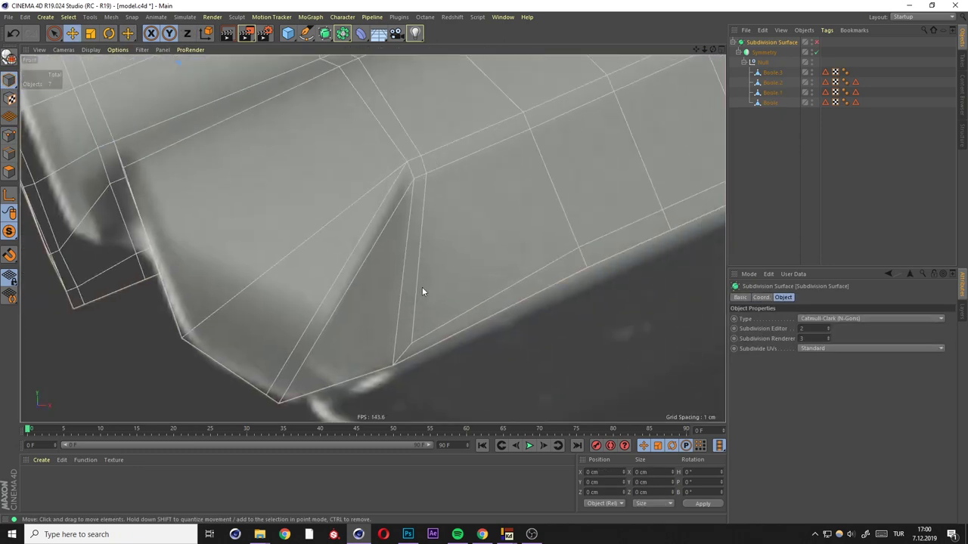
In Front view, add a Disc with +Z orientation and shrink it onto the slot end.
{"action": "key", "text": "F4"}
{"action": "scroll", "coordinate": [383, 238], "scroll_direction": "up", "scroll_amount": 2}
{"action": "left_click_drag", "start_coordinate": [287, 33], "coordinate": [321, 84]}
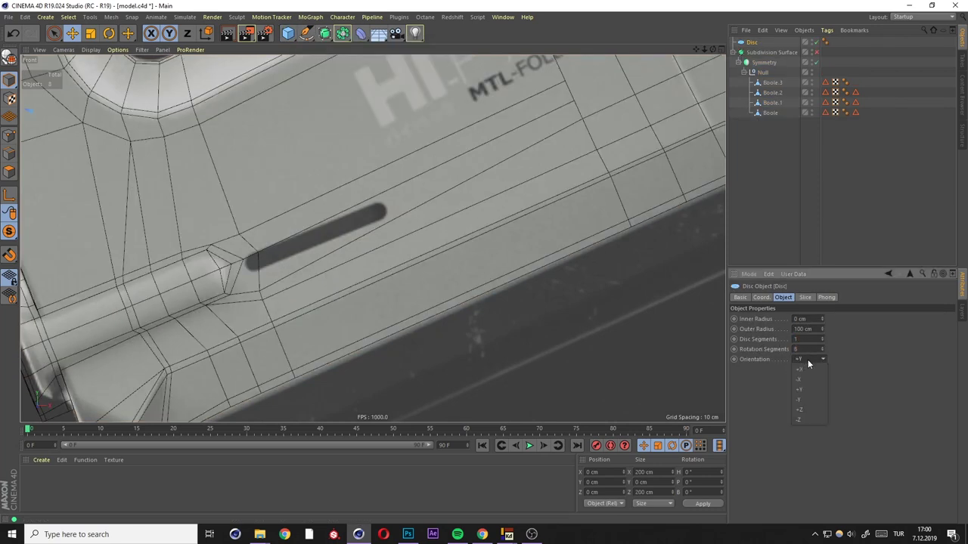
{"action": "left_click", "coordinate": [799, 409]}
{"action": "scroll", "coordinate": [441, 157], "scroll_direction": "down", "scroll_amount": 5}
{"action": "scroll", "coordinate": [454, 227], "scroll_direction": "down", "scroll_amount": 3}
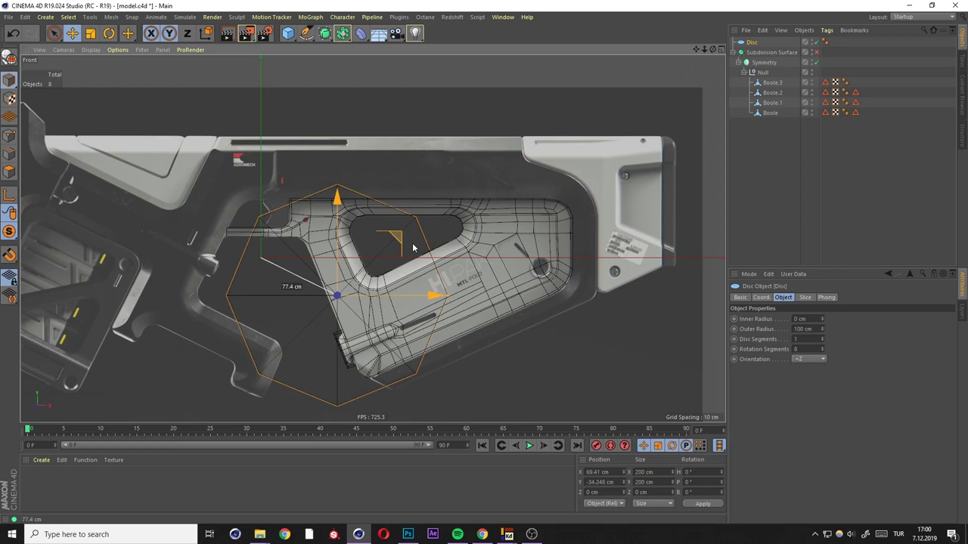
{"action": "scroll", "coordinate": [469, 276], "scroll_direction": "up", "scroll_amount": 5}
{"action": "mouse_move", "coordinate": [433, 225]}
{"action": "left_mouse_down"}
{"action": "mouse_move", "coordinate": [288, 317]}
{"action": "mouse_move", "coordinate": [141, 389]}
{"action": "left_mouse_up"}
Scale, nudge and rotate the disc to line up with the slot end.
{"action": "key", "text": "t"}
{"action": "scroll", "coordinate": [137, 386], "scroll_direction": "up", "scroll_amount": 2}
{"action": "key", "text": "e"}
{"action": "left_click_drag", "start_coordinate": [420, 236], "coordinate": [428, 232]}
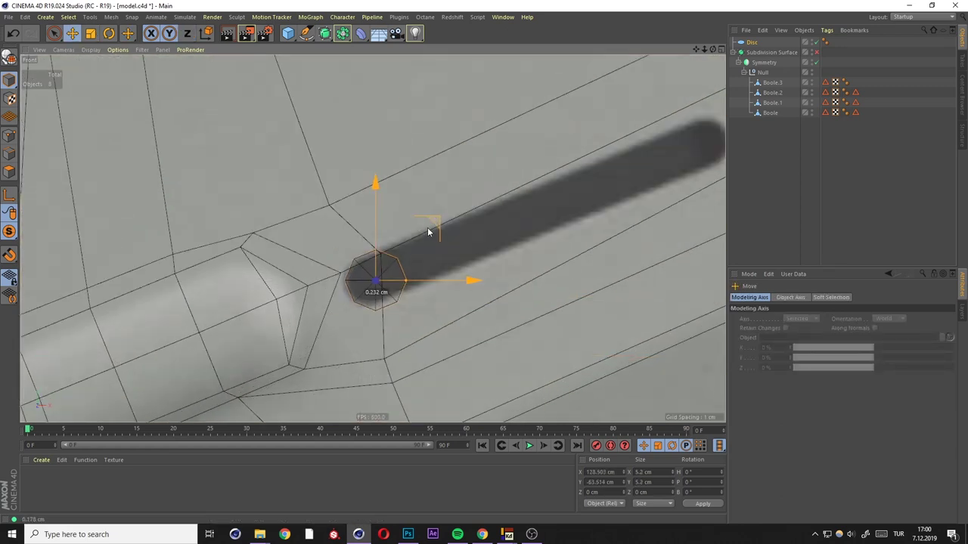
{"action": "scroll", "coordinate": [393, 257], "scroll_direction": "up", "scroll_amount": 1}
{"action": "scroll", "coordinate": [375, 274], "scroll_direction": "up", "scroll_amount": 2}
{"action": "key", "text": "r"}
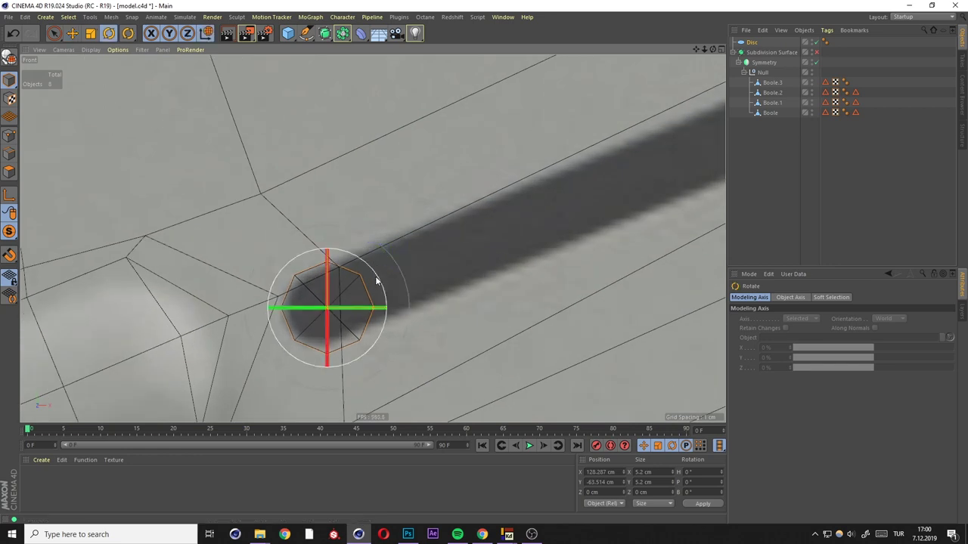
{"action": "left_click_drag", "start_coordinate": [383, 300], "coordinate": [380, 302]}
Shrink the disc to the slot width, then select the first disc for point editing.
{"action": "key", "text": "t"}
{"action": "left_click_drag", "start_coordinate": [483, 313], "coordinate": [471, 314]}
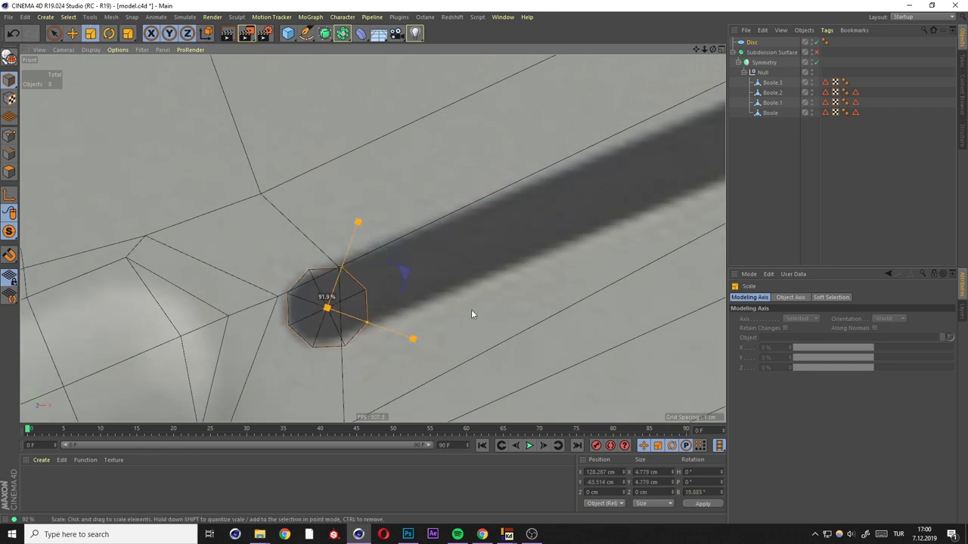
{"action": "scroll", "coordinate": [378, 268], "scroll_direction": "down", "scroll_amount": 3}
{"action": "scroll", "coordinate": [363, 261], "scroll_direction": "up", "scroll_amount": 3}
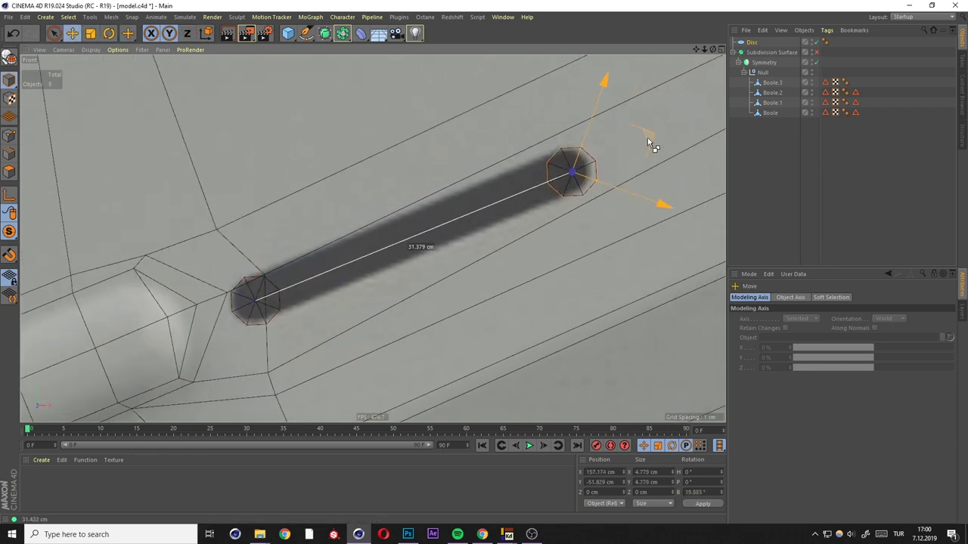
{"action": "left_click", "coordinate": [757, 51]}
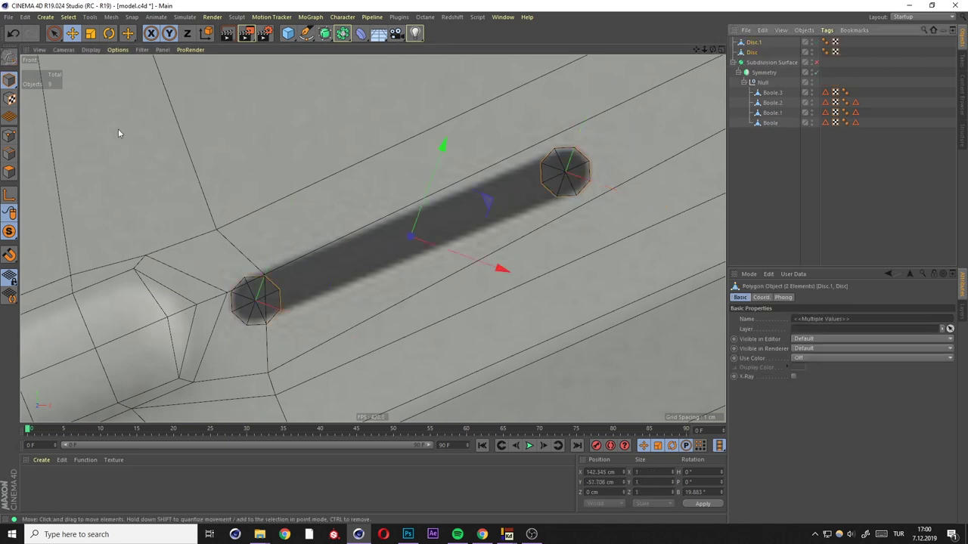
{"action": "key", "text": "9"}
{"action": "scroll", "coordinate": [283, 335], "scroll_direction": "up", "scroll_amount": 3}
Bridge the facing edges of both discs with Stitch and Sew into one strip.
{"action": "left_click", "coordinate": [307, 273]}
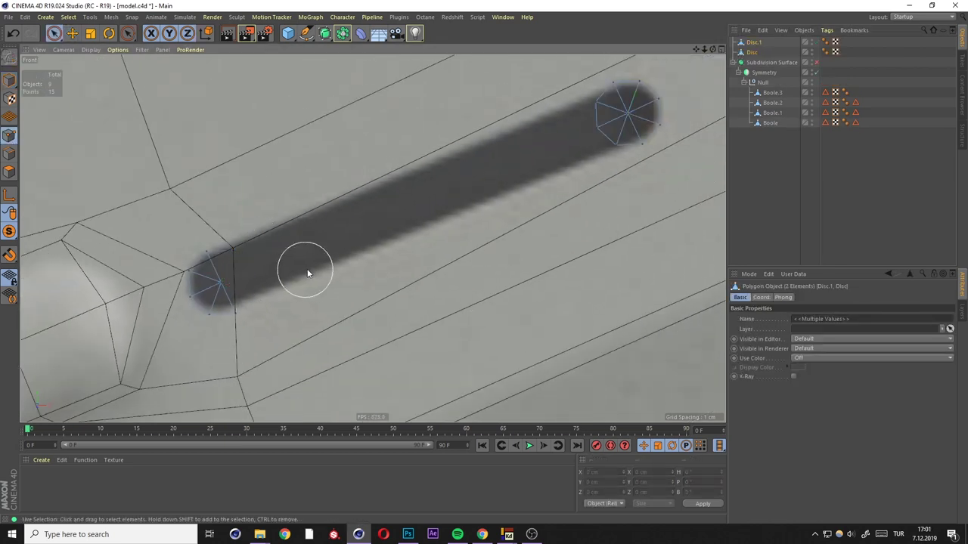
{"action": "left_click", "coordinate": [9, 154]}
{"action": "key", "text": "e"}
{"action": "left_click", "coordinate": [217, 266]}
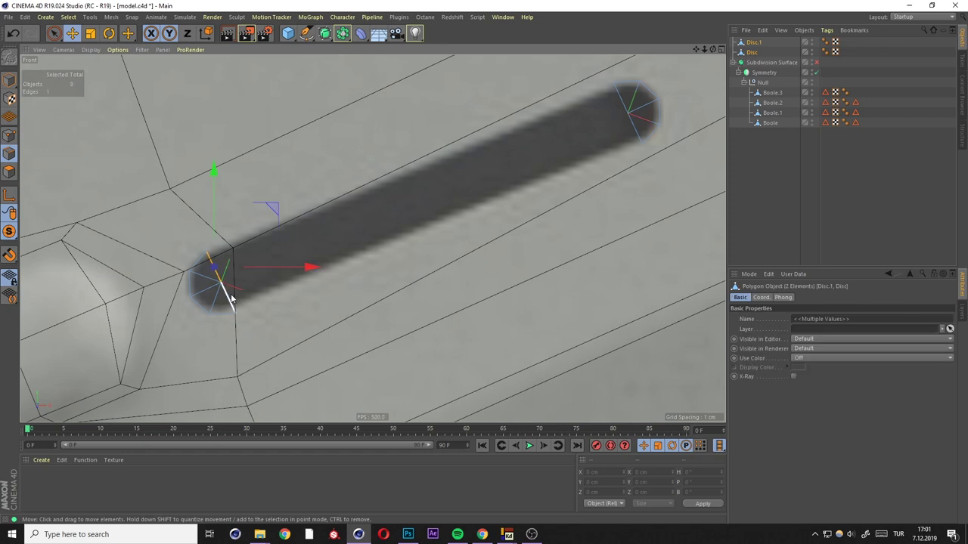
{"action": "key", "text": "m"}
{"action": "key", "text": "p"}
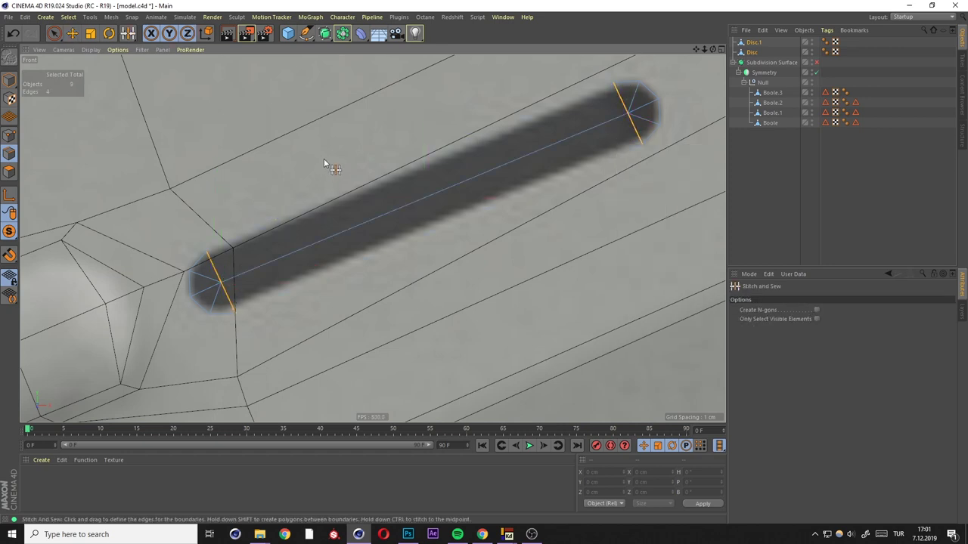
Add a Loop/Path Cut near the end of the slot strip.
{"action": "key", "text": "k"}
{"action": "key", "text": "l"}
{"action": "left_click", "coordinate": [580, 162]}
{"action": "scroll", "coordinate": [308, 274], "scroll_direction": "down", "scroll_amount": 3}
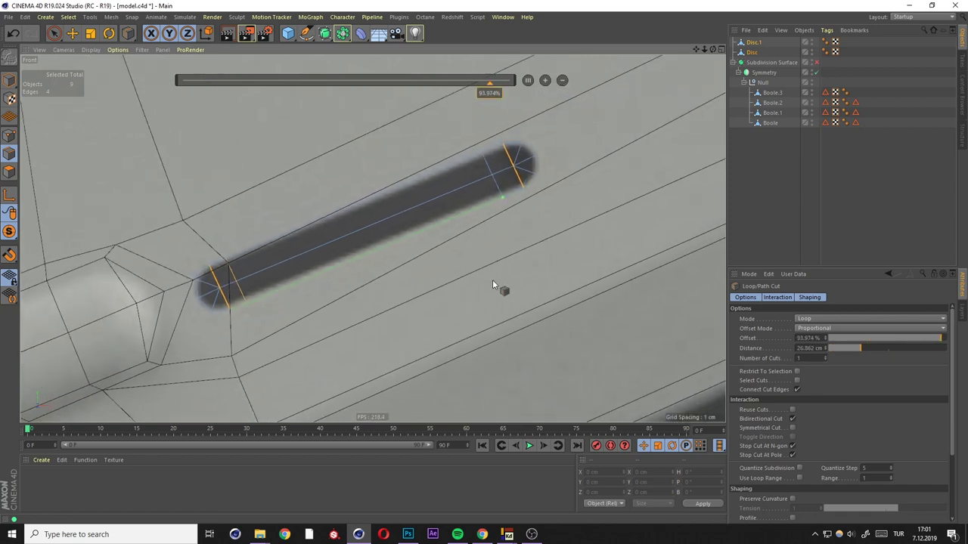
{"action": "key", "text": "space"}
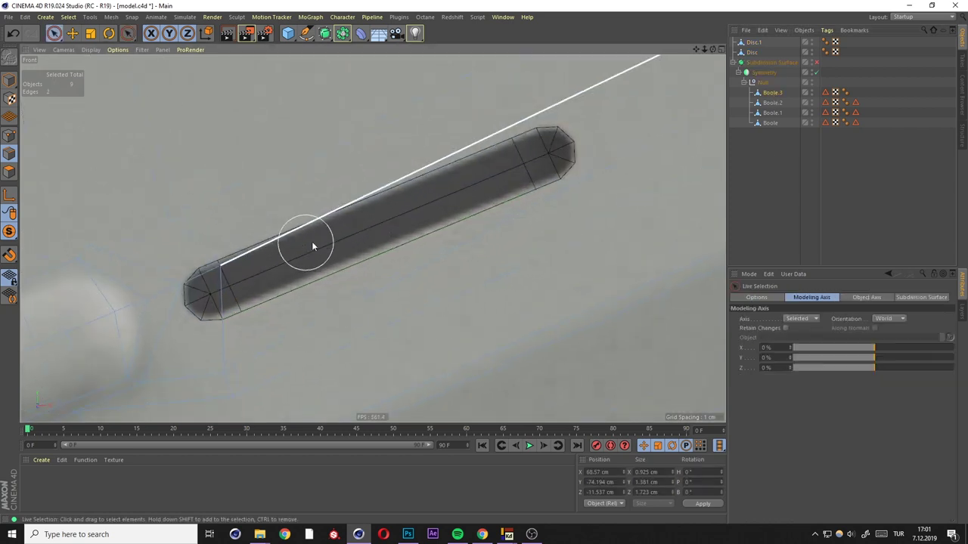
{"action": "scroll", "coordinate": [259, 270], "scroll_direction": "down", "scroll_amount": 5}
{"action": "scroll", "coordinate": [395, 328], "scroll_direction": "up", "scroll_amount": 5}
{"action": "scroll", "coordinate": [346, 264], "scroll_direction": "down", "scroll_amount": 3}
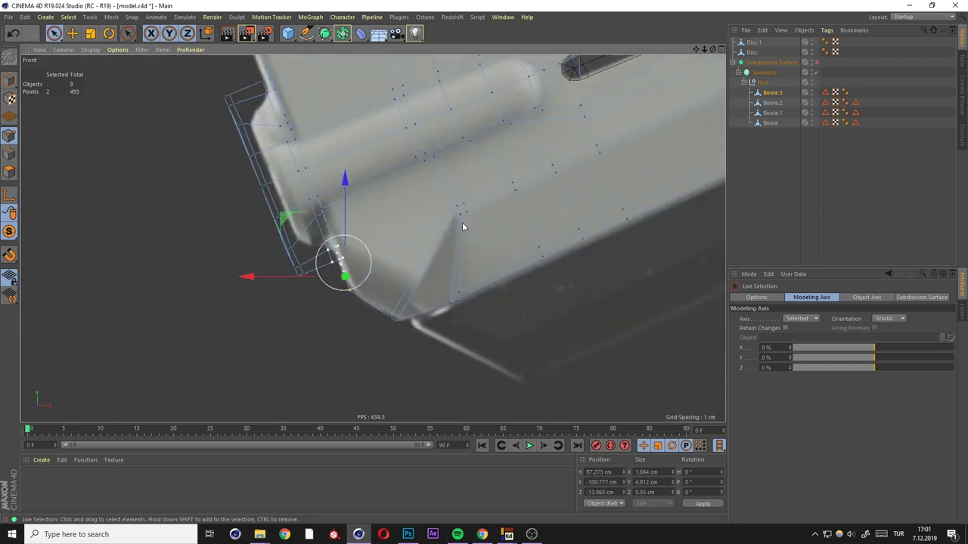
{"action": "scroll", "coordinate": [394, 189], "scroll_direction": "up", "scroll_amount": 3}
{"action": "key", "text": "m"}
{"action": "key", "text": "o"}
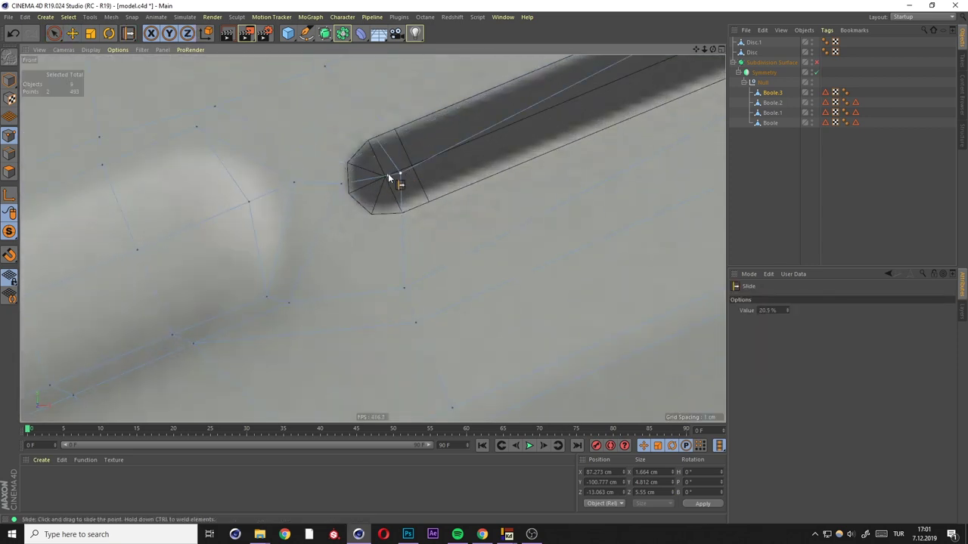
Slide the slot-end points along their edges toward the reference outline.
{"action": "scroll", "coordinate": [385, 179], "scroll_direction": "up", "scroll_amount": 2}
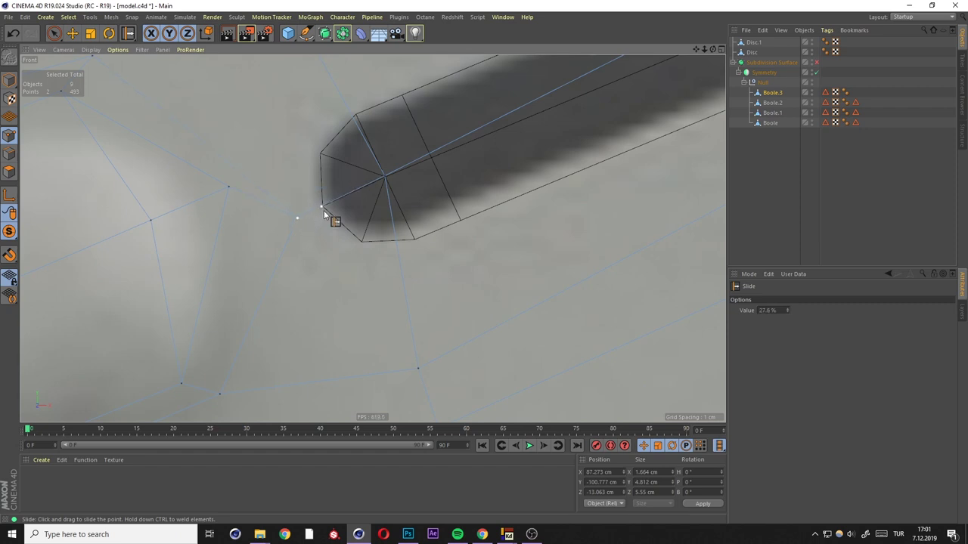
{"action": "scroll", "coordinate": [357, 242], "scroll_direction": "down", "scroll_amount": 2}
{"action": "scroll", "coordinate": [304, 254], "scroll_direction": "down", "scroll_amount": 3}
{"action": "scroll", "coordinate": [411, 255], "scroll_direction": "up", "scroll_amount": 1}
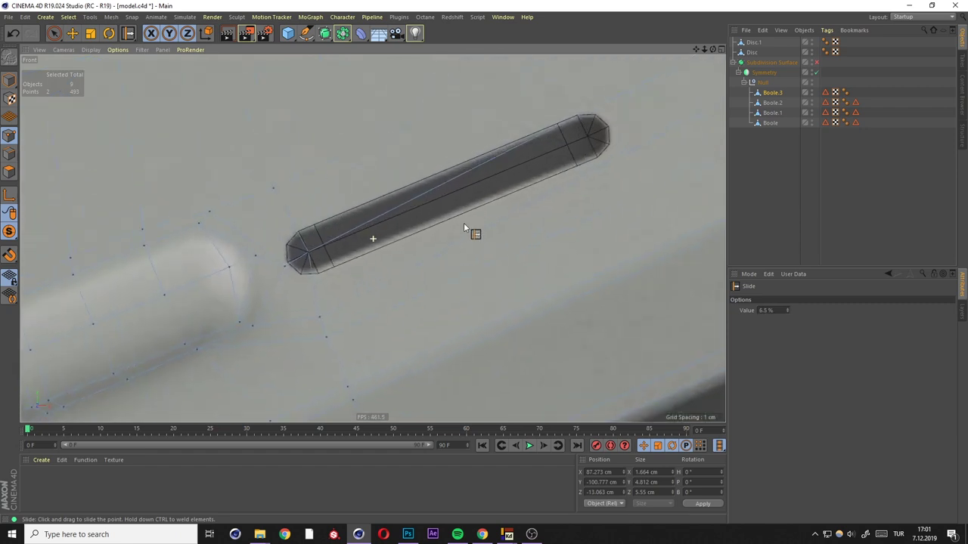
{"action": "scroll", "coordinate": [469, 229], "scroll_direction": "up", "scroll_amount": 1}
{"action": "scroll", "coordinate": [443, 222], "scroll_direction": "down", "scroll_amount": 2}
{"action": "scroll", "coordinate": [436, 212], "scroll_direction": "up", "scroll_amount": 3}
{"action": "right_click", "coordinate": [446, 271]}
{"action": "key", "text": "Escape"}
{"action": "left_click_drag", "start_coordinate": [428, 219], "coordinate": [441, 225]}
{"action": "mouse_move", "coordinate": [421, 234]}
{"action": "middle_mouse_down", "text": "alt"}
{"action": "mouse_move", "coordinate": [462, 204]}
{"action": "mouse_move", "coordinate": [466, 181]}
{"action": "middle_mouse_up", "text": "alt"}
{"action": "left_click_drag", "start_coordinate": [467, 182], "coordinate": [287, 186], "text": "alt"}
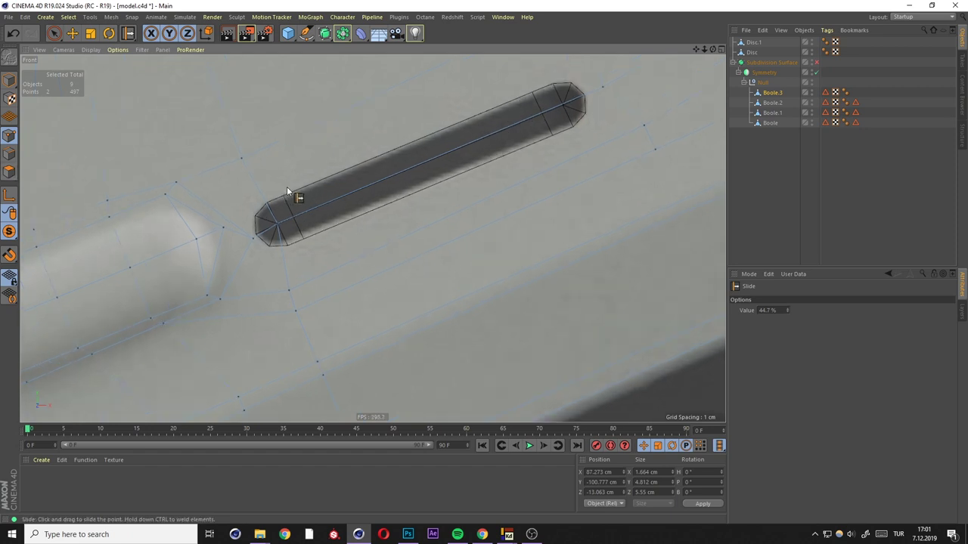
Try a line cut across the slot and select its polygon band, then cancel the inset.
{"action": "key", "text": "k"}
{"action": "key", "text": "k"}
{"action": "left_click_drag", "start_coordinate": [643, 126], "coordinate": [325, 282]}
{"action": "left_click", "coordinate": [325, 282]}
{"action": "middle_click_drag", "start_coordinate": [325, 282], "coordinate": [292, 298], "text": "alt"}
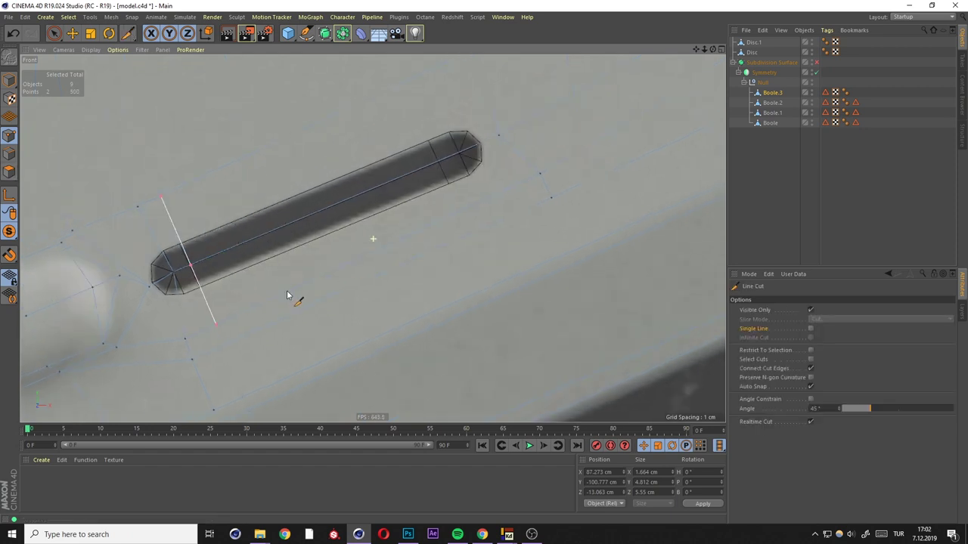
{"action": "left_click", "coordinate": [459, 214]}
{"action": "key", "text": "9"}
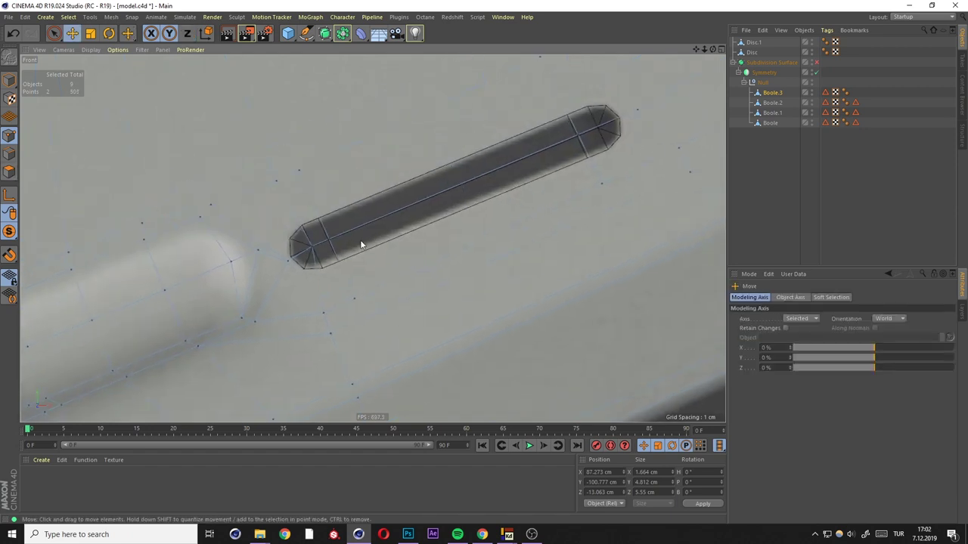
{"action": "mouse_move", "coordinate": [315, 253]}
{"action": "left_mouse_down"}
{"action": "mouse_move", "coordinate": [595, 138]}
{"action": "mouse_move", "coordinate": [512, 209]}
{"action": "left_mouse_up"}
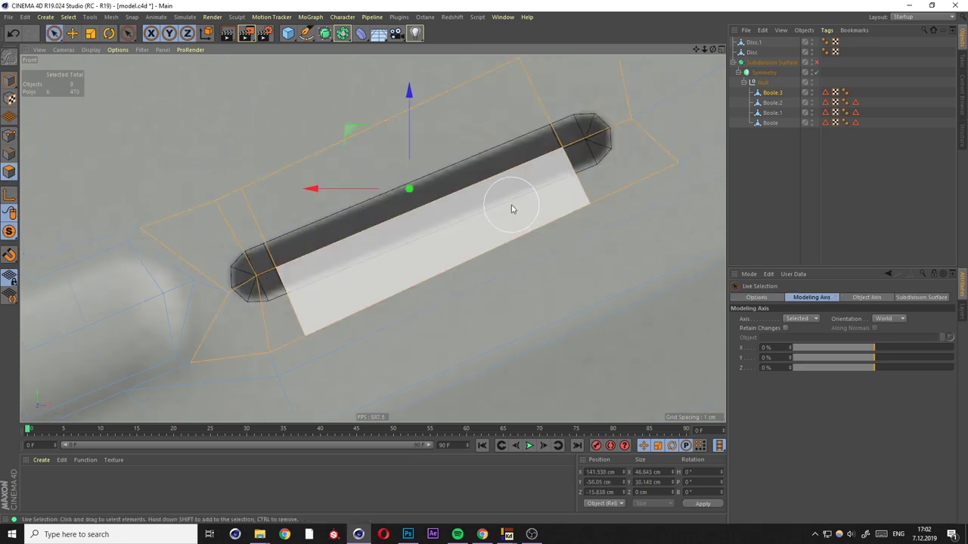
{"action": "key", "text": "i"}
{"action": "key", "text": "m"}
{"action": "key", "text": "o"}
Slide points on the slot's centre edge and lower end to fit the reference outline.
{"action": "scroll", "coordinate": [244, 296], "scroll_direction": "up", "scroll_amount": 3}
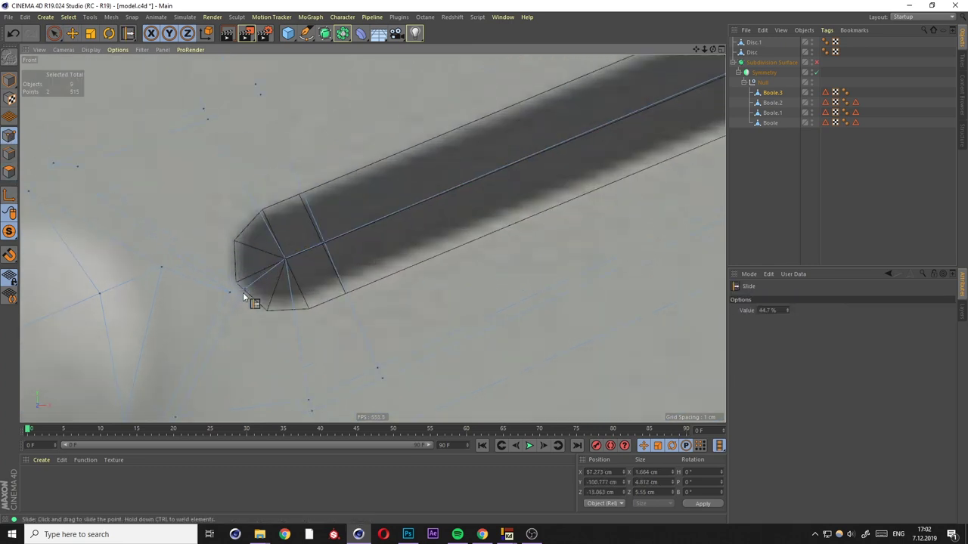
{"action": "mouse_move", "coordinate": [277, 306]}
{"action": "left_mouse_down", "text": "alt"}
{"action": "mouse_move", "coordinate": [297, 349]}
{"action": "mouse_move", "coordinate": [336, 333]}
{"action": "left_mouse_up", "text": "alt"}
{"action": "left_click_drag", "start_coordinate": [306, 272], "coordinate": [212, 333], "text": "alt"}
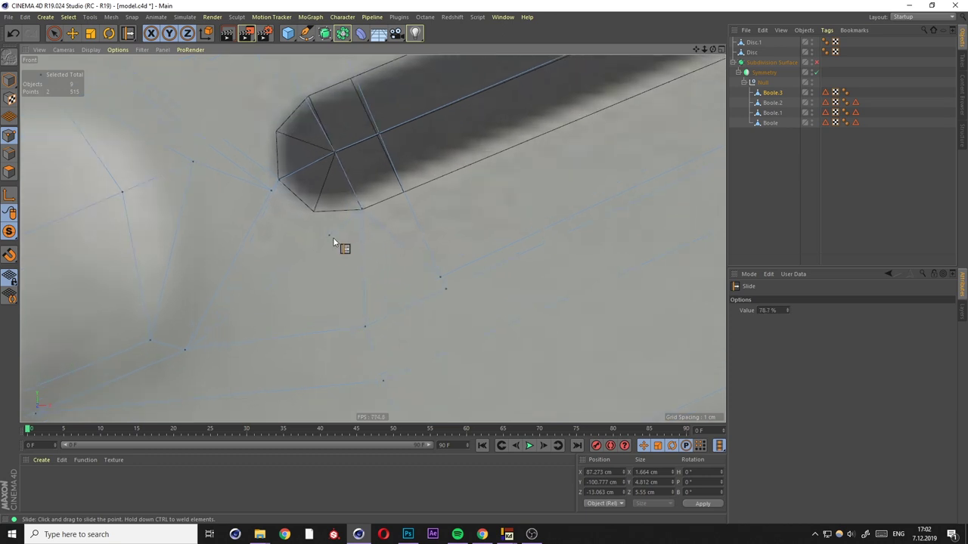
{"action": "left_click_drag", "start_coordinate": [312, 217], "coordinate": [319, 158], "text": "alt"}
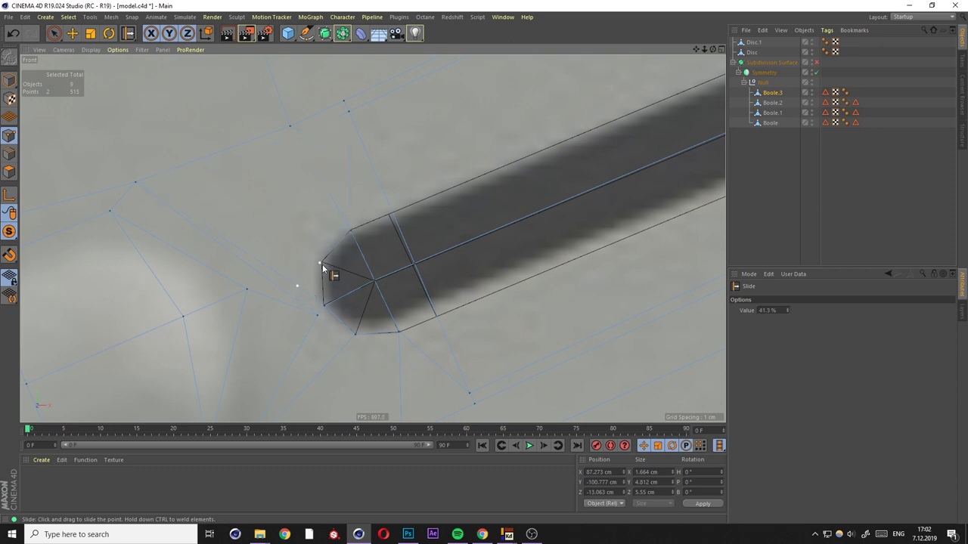
{"action": "scroll", "coordinate": [322, 264], "scroll_direction": "up", "scroll_amount": 2}
{"action": "scroll", "coordinate": [326, 249], "scroll_direction": "up", "scroll_amount": 3}
{"action": "scroll", "coordinate": [261, 316], "scroll_direction": "down", "scroll_amount": 3}
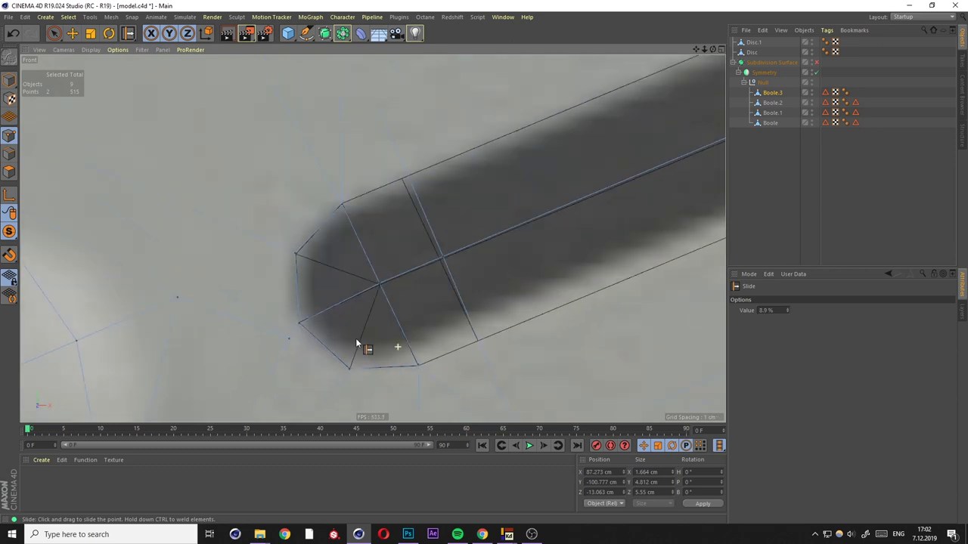
{"action": "scroll", "coordinate": [335, 250], "scroll_direction": "up", "scroll_amount": 2}
{"action": "scroll", "coordinate": [287, 144], "scroll_direction": "up", "scroll_amount": 1}
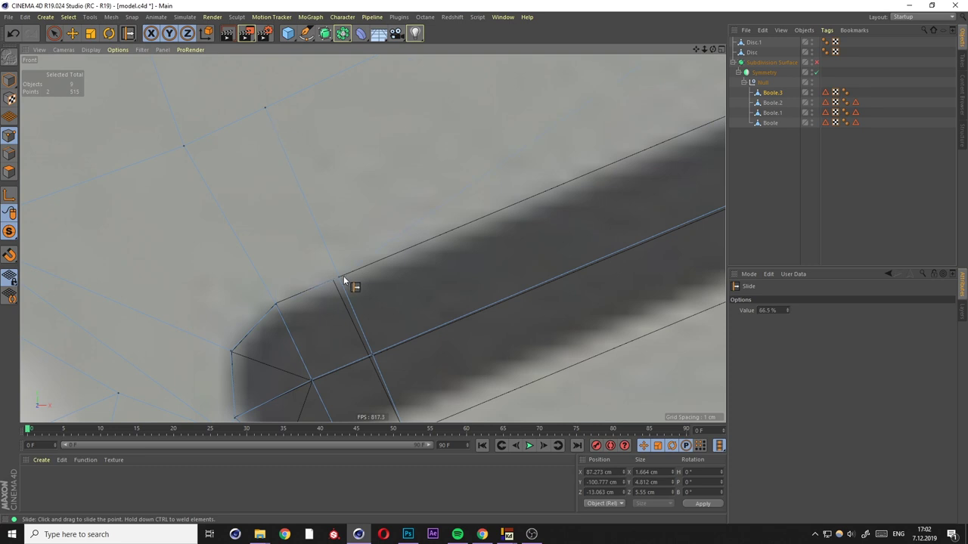
{"action": "scroll", "coordinate": [344, 281], "scroll_direction": "down", "scroll_amount": 2}
{"action": "scroll", "coordinate": [368, 341], "scroll_direction": "up", "scroll_amount": 1}
{"action": "scroll", "coordinate": [374, 322], "scroll_direction": "down", "scroll_amount": 3}
{"action": "scroll", "coordinate": [397, 229], "scroll_direction": "up", "scroll_amount": 2}
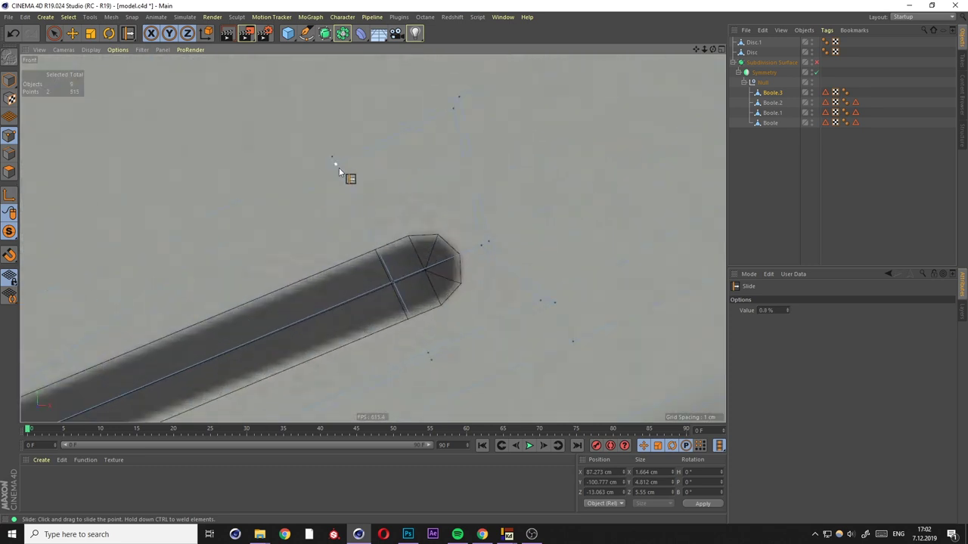
{"action": "scroll", "coordinate": [370, 235], "scroll_direction": "up", "scroll_amount": 3}
{"action": "scroll", "coordinate": [382, 269], "scroll_direction": "down", "scroll_amount": 1}
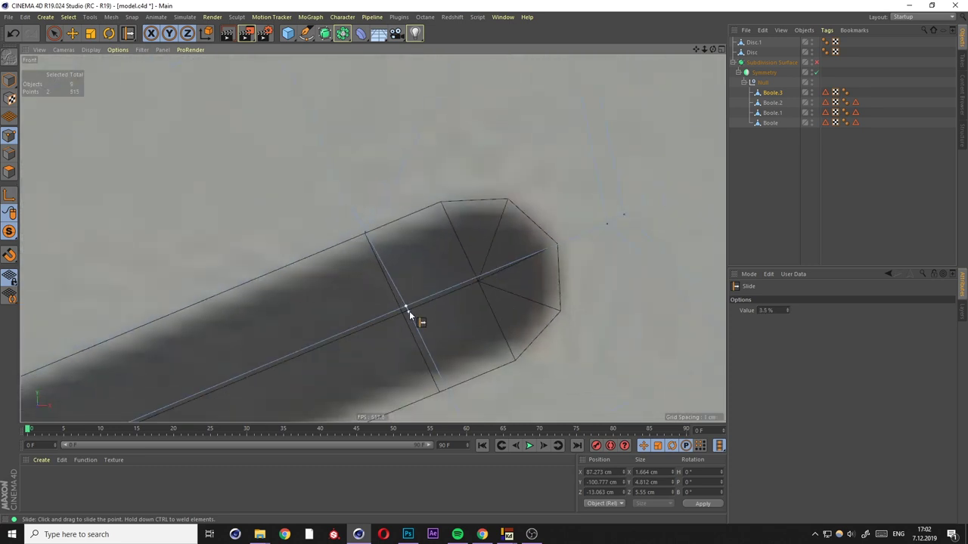
{"action": "middle_click_drag", "start_coordinate": [409, 314], "coordinate": [424, 264], "text": "alt"}
{"action": "scroll", "coordinate": [409, 325], "scroll_direction": "down", "scroll_amount": 2}
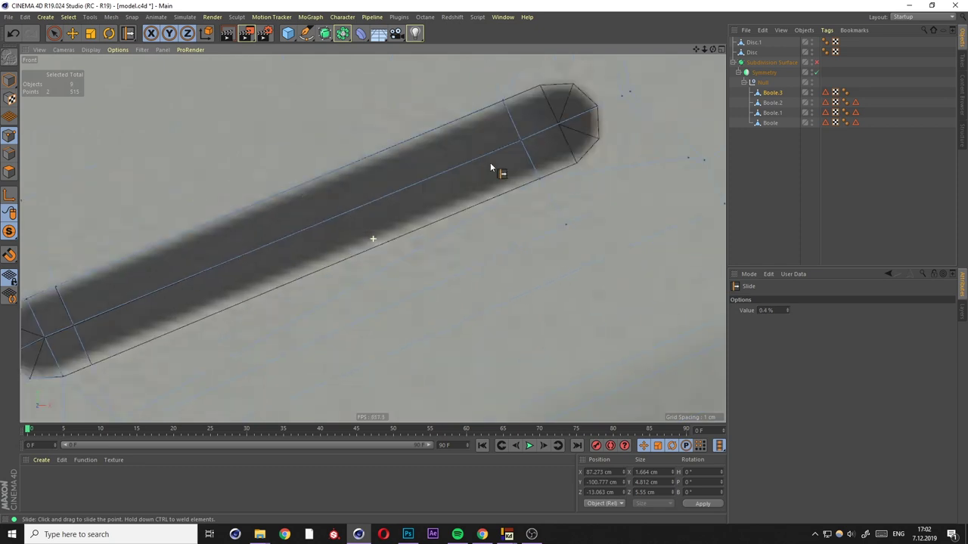
{"action": "middle_click_drag", "start_coordinate": [493, 166], "coordinate": [254, 365], "text": "alt"}
{"action": "mouse_move", "coordinate": [237, 289]}
{"action": "middle_mouse_down", "text": "alt"}
{"action": "mouse_move", "coordinate": [367, 219]}
{"action": "mouse_move", "coordinate": [379, 182]}
{"action": "middle_mouse_up", "text": "alt"}
Slide the surrounding points and the slot's rounded-tip point onto the outline.
{"action": "scroll", "coordinate": [419, 190], "scroll_direction": "up", "scroll_amount": 2}
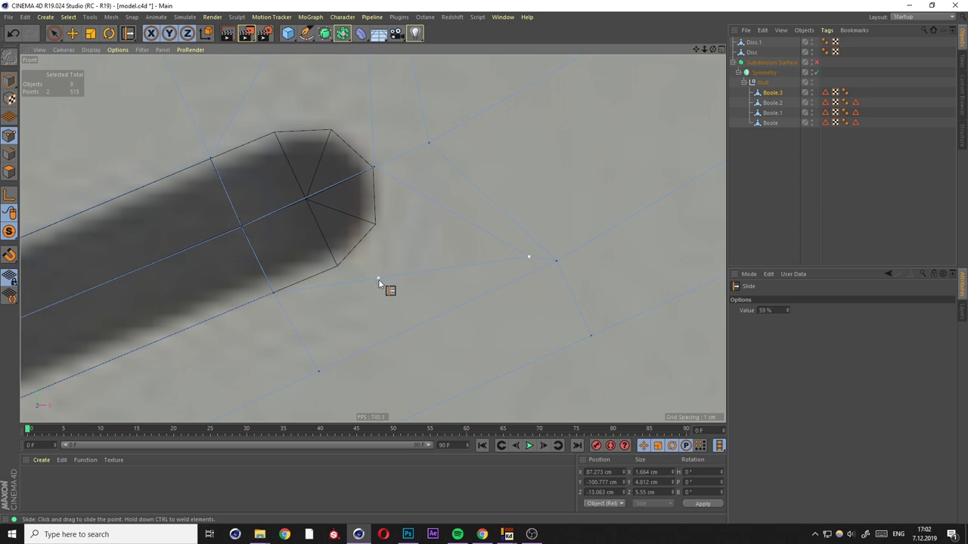
{"action": "scroll", "coordinate": [378, 279], "scroll_direction": "down", "scroll_amount": 1}
{"action": "mouse_move", "coordinate": [385, 232]}
{"action": "middle_mouse_down", "text": "alt"}
{"action": "mouse_move", "coordinate": [391, 298]}
{"action": "mouse_move", "coordinate": [348, 237]}
{"action": "middle_mouse_up", "text": "alt"}
{"action": "mouse_move", "coordinate": [349, 237]}
{"action": "left_mouse_down", "text": "alt"}
{"action": "mouse_move", "coordinate": [378, 274]}
{"action": "mouse_move", "coordinate": [335, 264]}
{"action": "left_mouse_up", "text": "alt"}
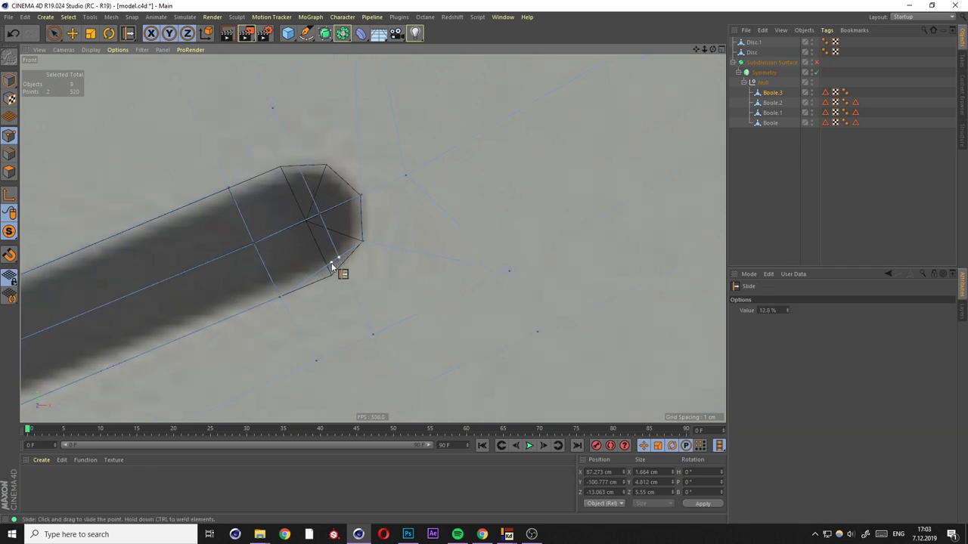
{"action": "scroll", "coordinate": [326, 265], "scroll_direction": "up", "scroll_amount": 2}
{"action": "middle_click_drag", "start_coordinate": [336, 283], "coordinate": [316, 231], "text": "alt"}
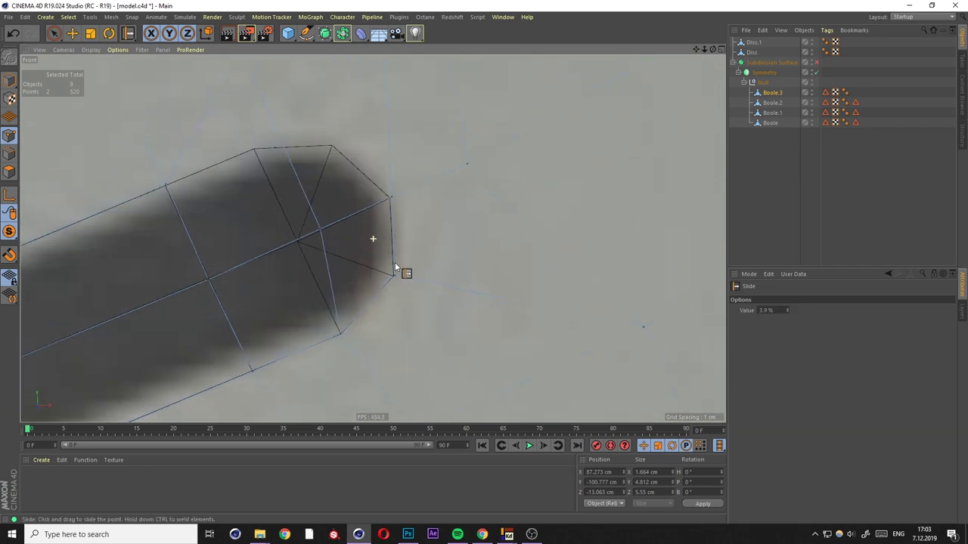
{"action": "scroll", "coordinate": [297, 224], "scroll_direction": "down", "scroll_amount": 2}
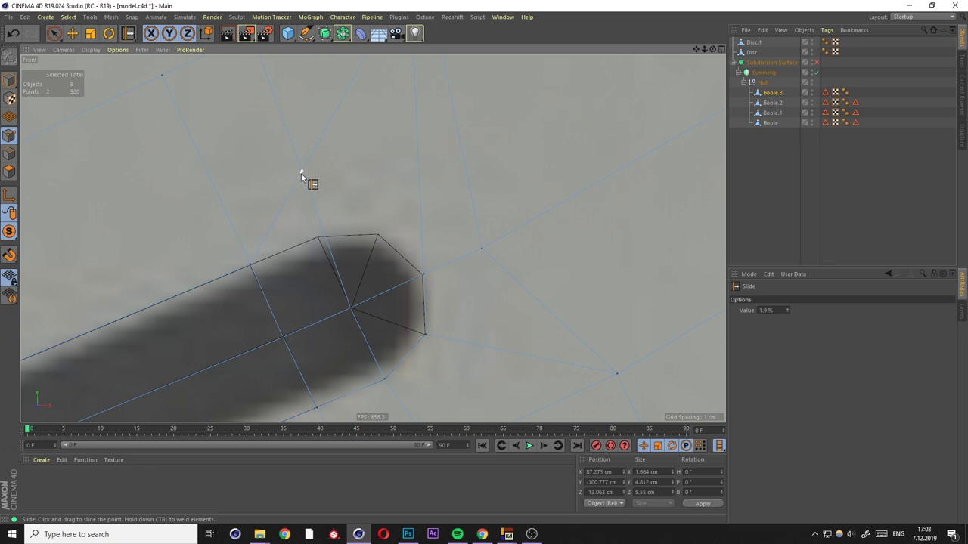
{"action": "scroll", "coordinate": [323, 240], "scroll_direction": "down", "scroll_amount": 2}
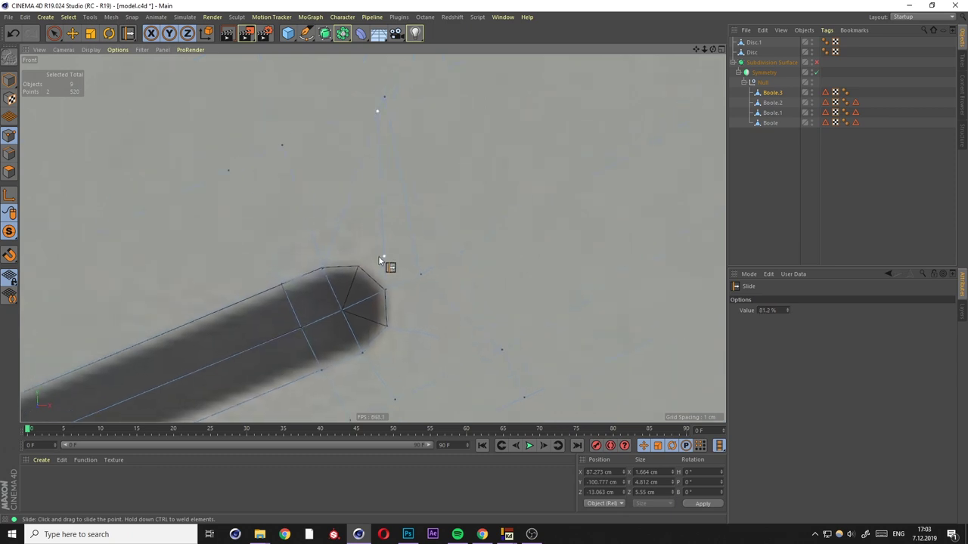
{"action": "scroll", "coordinate": [386, 262], "scroll_direction": "up", "scroll_amount": 2}
{"action": "scroll", "coordinate": [377, 269], "scroll_direction": "up", "scroll_amount": 2}
{"action": "scroll", "coordinate": [356, 270], "scroll_direction": "up", "scroll_amount": 2}
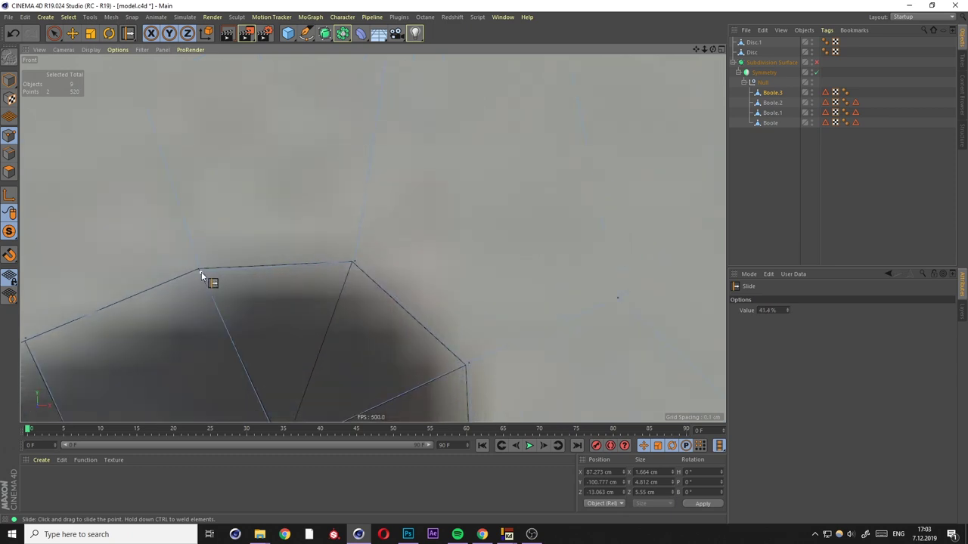
{"action": "scroll", "coordinate": [457, 257], "scroll_direction": "down", "scroll_amount": 3}
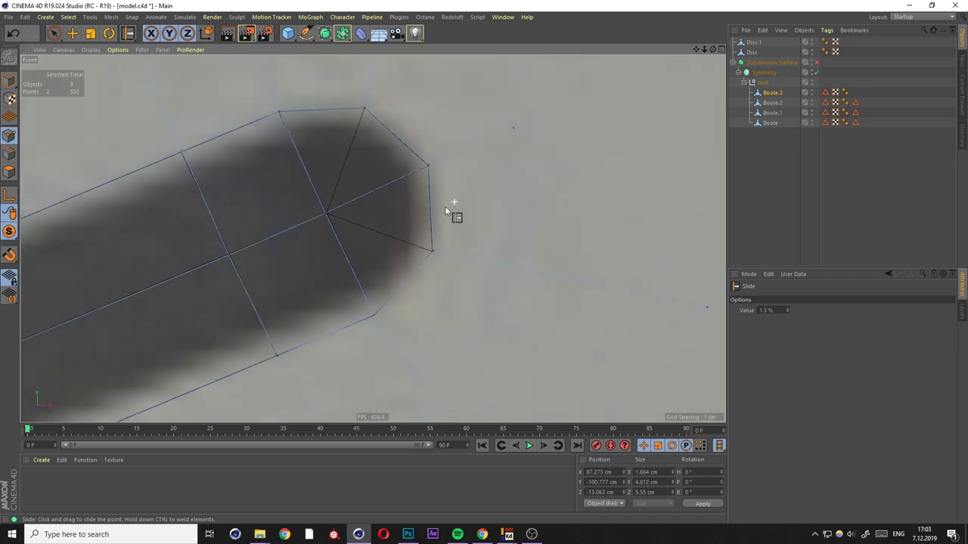
{"action": "scroll", "coordinate": [453, 211], "scroll_direction": "down", "scroll_amount": 3}
{"action": "scroll", "coordinate": [415, 223], "scroll_direction": "down", "scroll_amount": 1}
{"action": "scroll", "coordinate": [318, 263], "scroll_direction": "up", "scroll_amount": 3}
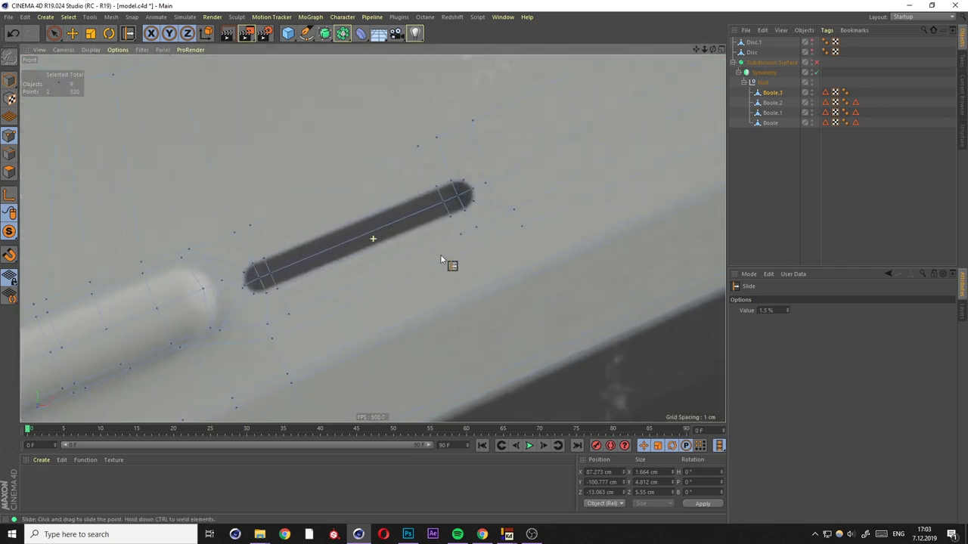
Return to the Perspective view after briefly checking the four-viewport layout.
{"action": "key", "text": "F1"}
{"action": "scroll", "coordinate": [412, 225], "scroll_direction": "up", "scroll_amount": 2}
{"action": "scroll", "coordinate": [257, 287], "scroll_direction": "up", "scroll_amount": 2}
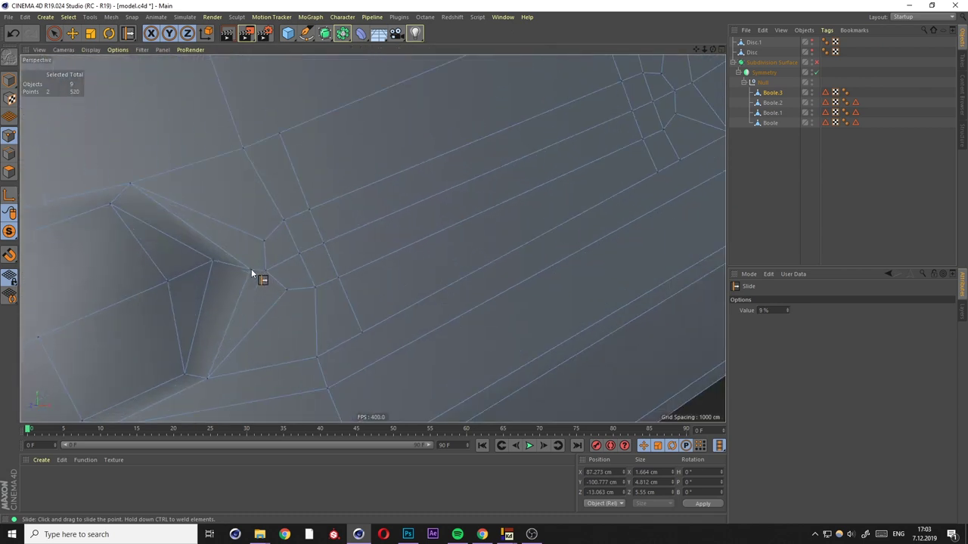
{"action": "middle_click", "coordinate": [318, 295]}
{"action": "middle_click", "coordinate": [442, 342]}
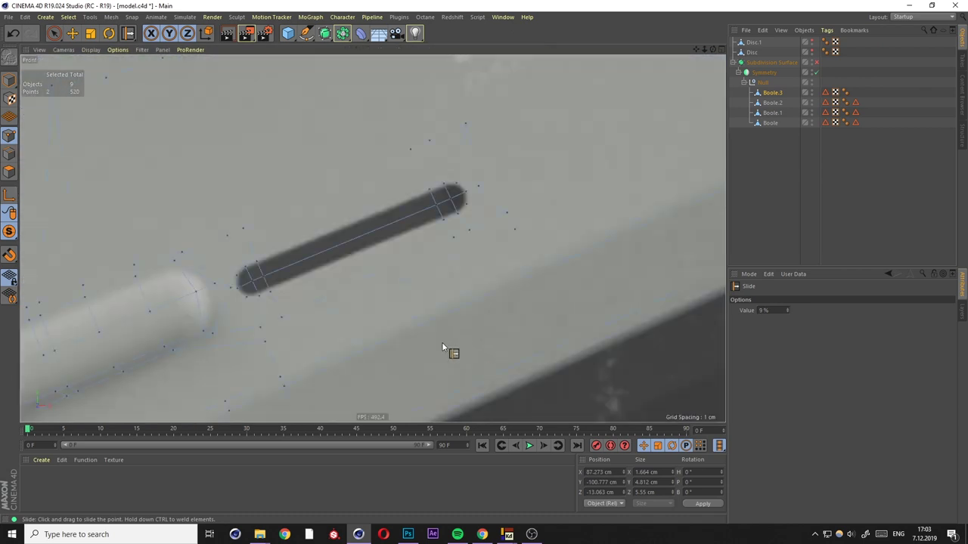
{"action": "key", "text": "F1"}
{"action": "scroll", "coordinate": [357, 235], "scroll_direction": "down", "scroll_amount": 2}
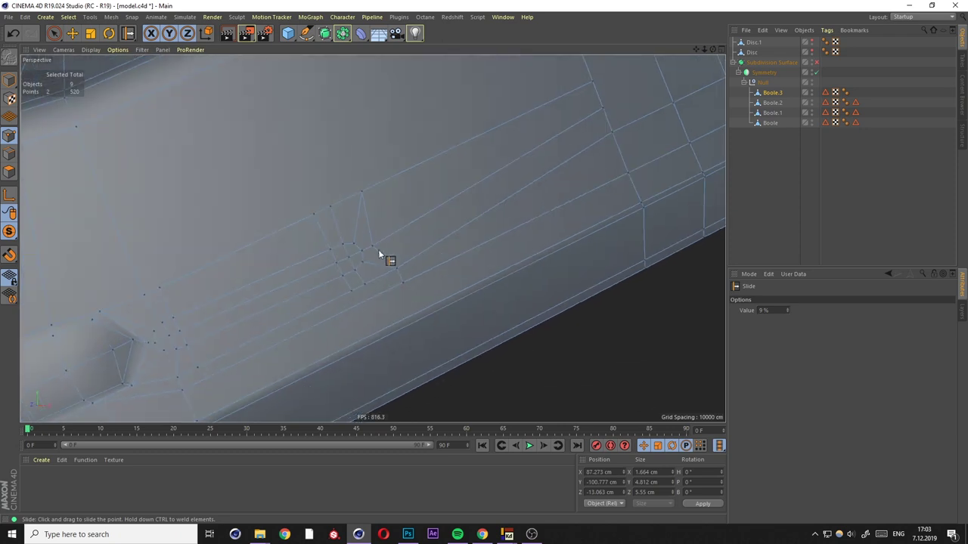
{"action": "scroll", "coordinate": [319, 246], "scroll_direction": "down", "scroll_amount": 2}
{"action": "scroll", "coordinate": [319, 246], "scroll_direction": "up", "scroll_amount": 2}
{"action": "scroll", "coordinate": [330, 247], "scroll_direction": "up", "scroll_amount": 2}
Loop-select the capsule ring of slot polygons and inset it to form a rim.
{"action": "scroll", "coordinate": [330, 247], "scroll_direction": "up", "scroll_amount": 2}
{"action": "double_click", "coordinate": [353, 279]}
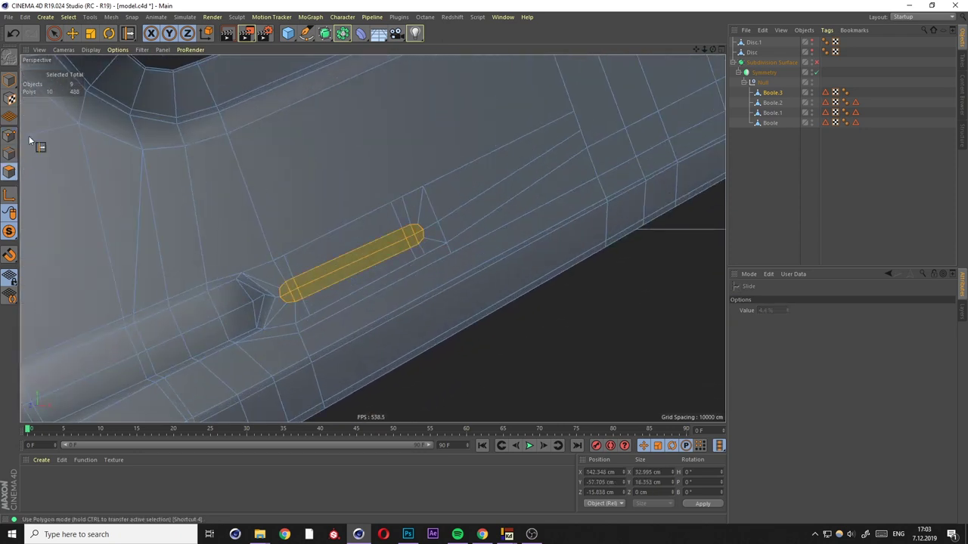
{"action": "scroll", "coordinate": [355, 276], "scroll_direction": "up", "scroll_amount": 2}
{"action": "scroll", "coordinate": [368, 270], "scroll_direction": "up", "scroll_amount": 1}
{"action": "key", "text": "i"}
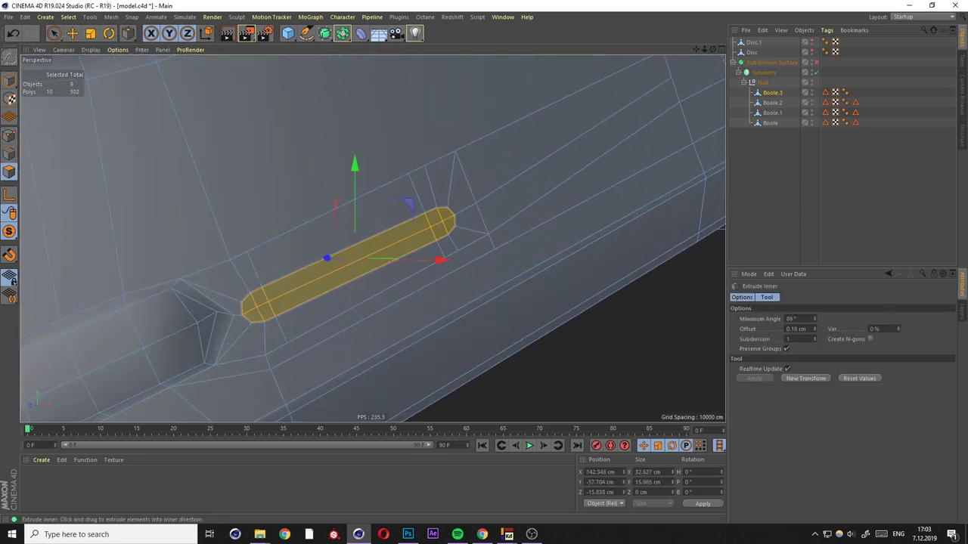
{"action": "scroll", "coordinate": [412, 249], "scroll_direction": "down", "scroll_amount": 2}
{"action": "left_click_drag", "start_coordinate": [399, 304], "coordinate": [529, 339], "text": "alt"}
Extrude the slot polygons into the arm, then loop-select the inner ring to extrude deeper.
{"action": "key", "text": "d"}
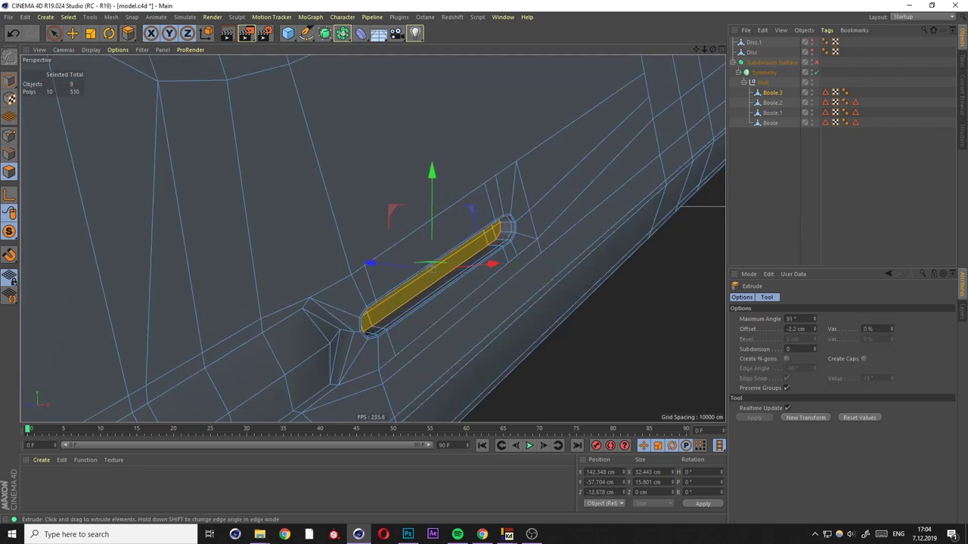
{"action": "scroll", "coordinate": [507, 227], "scroll_direction": "up", "scroll_amount": 3}
{"action": "left_click_drag", "start_coordinate": [512, 222], "coordinate": [510, 253]}
{"action": "key", "text": "u"}
{"action": "key", "text": "l"}
{"action": "left_click", "coordinate": [506, 249]}
{"action": "key", "text": "d"}
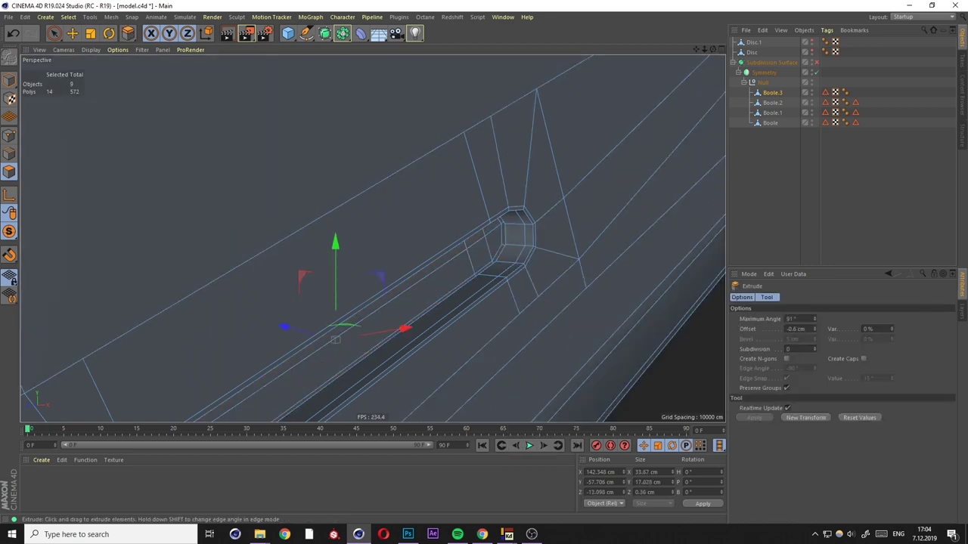
Preview the groove with subdivision smoothing, orbit around it, then return to the cage.
{"action": "scroll", "coordinate": [540, 264], "scroll_direction": "down", "scroll_amount": 5}
{"action": "key", "text": "q"}
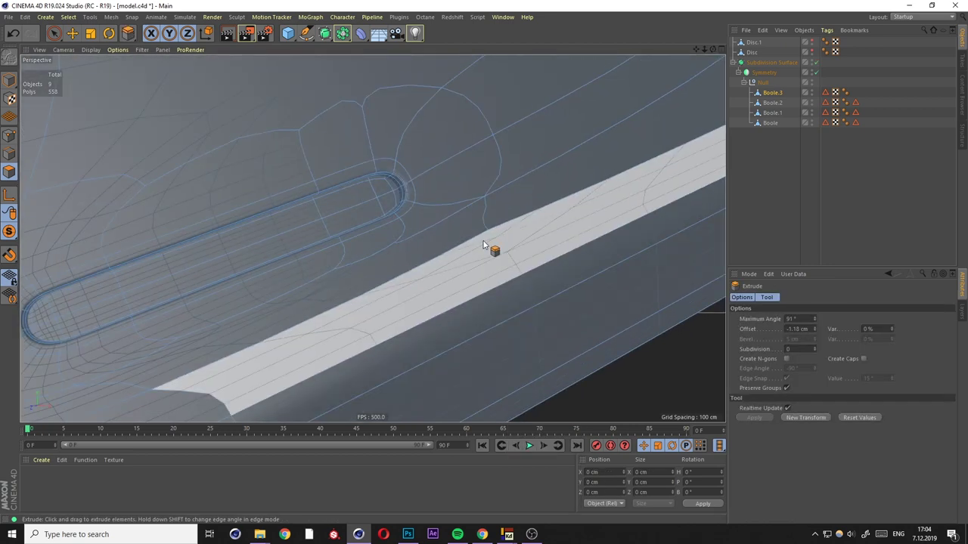
{"action": "mouse_move", "coordinate": [470, 248]}
{"action": "left_mouse_down", "text": "alt"}
{"action": "mouse_move", "coordinate": [433, 246]}
{"action": "mouse_move", "coordinate": [449, 255]}
{"action": "mouse_move", "coordinate": [456, 242]}
{"action": "mouse_move", "coordinate": [150, 141]}
{"action": "mouse_move", "coordinate": [417, 234]}
{"action": "mouse_move", "coordinate": [392, 326]}
{"action": "mouse_move", "coordinate": [302, 210]}
{"action": "mouse_move", "coordinate": [288, 212]}
{"action": "left_mouse_up", "text": "alt"}
{"action": "key", "text": "q"}
Cut a line beside the slot groove and slide the new point onto its neighbour to weld.
{"action": "key", "text": "k"}
{"action": "key", "text": "k"}
{"action": "left_click", "coordinate": [287, 214]}
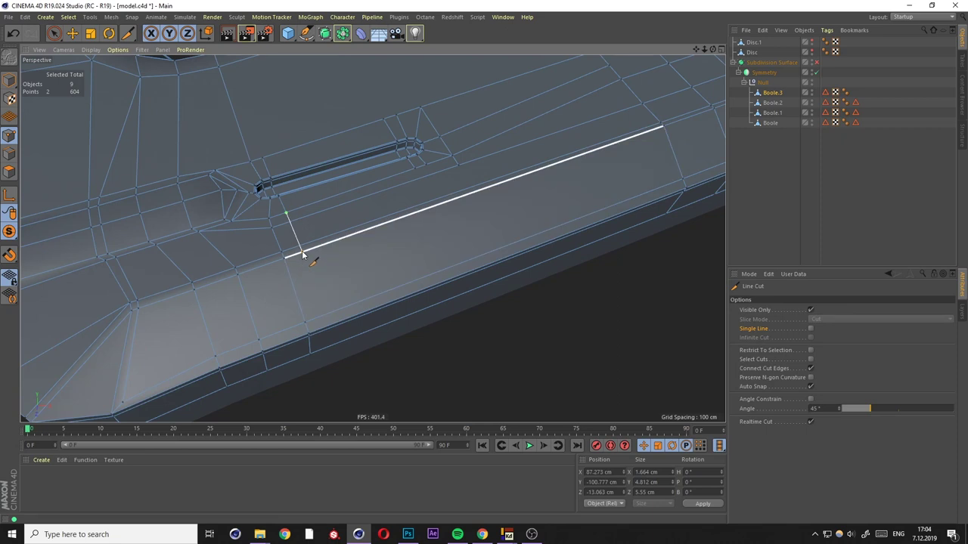
{"action": "left_click", "coordinate": [328, 327]}
{"action": "key", "text": "e"}
{"action": "mouse_move", "coordinate": [400, 242]}
{"action": "left_mouse_down", "text": "alt"}
{"action": "mouse_move", "coordinate": [256, 218]}
{"action": "mouse_move", "coordinate": [359, 210]}
{"action": "mouse_move", "coordinate": [358, 240]}
{"action": "left_mouse_up", "text": "alt"}
{"action": "key", "text": "m"}
{"action": "key", "text": "o"}
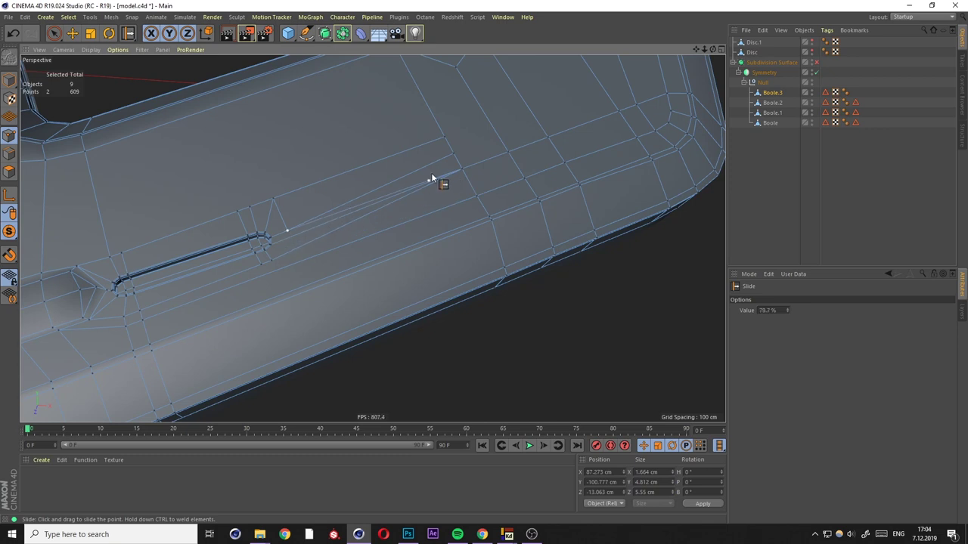
{"action": "left_click_drag", "start_coordinate": [421, 149], "coordinate": [461, 153], "text": "ctrl"}
{"action": "mouse_move", "coordinate": [461, 153]}
{"action": "left_mouse_down", "text": "alt"}
{"action": "mouse_move", "coordinate": [467, 188]}
{"action": "mouse_move", "coordinate": [317, 266]}
{"action": "mouse_move", "coordinate": [305, 282]}
{"action": "left_mouse_up", "text": "alt"}
Cut from the panel's lower edge to its upper edge and slide the new edge slightly.
{"action": "key", "text": "k"}
{"action": "key", "text": "k"}
{"action": "left_click", "coordinate": [281, 309]}
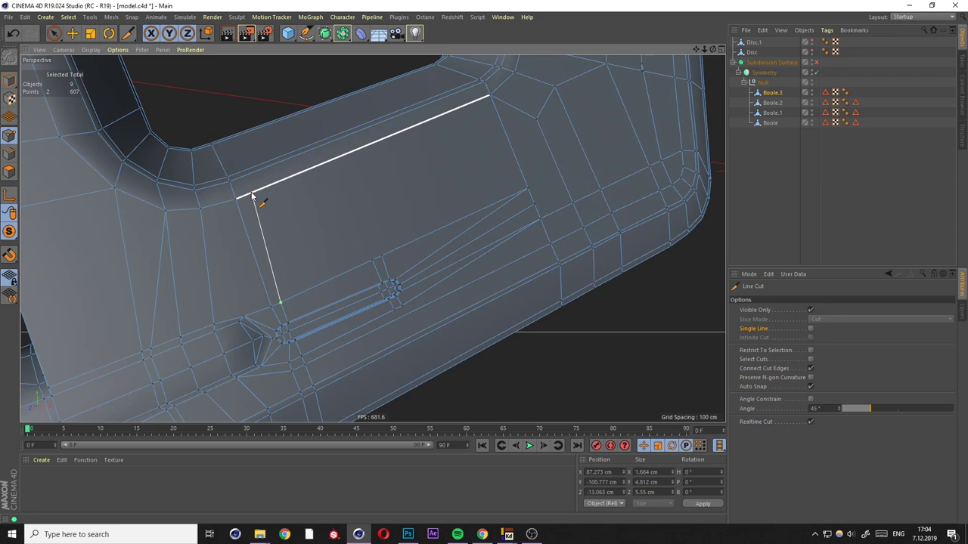
{"action": "scroll", "coordinate": [255, 198], "scroll_direction": "up", "scroll_amount": 2}
{"action": "left_click", "coordinate": [229, 183]}
{"action": "key", "text": "e"}
{"action": "mouse_move", "coordinate": [293, 240]}
{"action": "left_mouse_down", "text": "alt"}
{"action": "mouse_move", "coordinate": [264, 205]}
{"action": "mouse_move", "coordinate": [260, 232]}
{"action": "mouse_move", "coordinate": [145, 192]}
{"action": "mouse_move", "coordinate": [184, 233]}
{"action": "left_mouse_up", "text": "alt"}
{"action": "key", "text": "m"}
{"action": "key", "text": "o"}
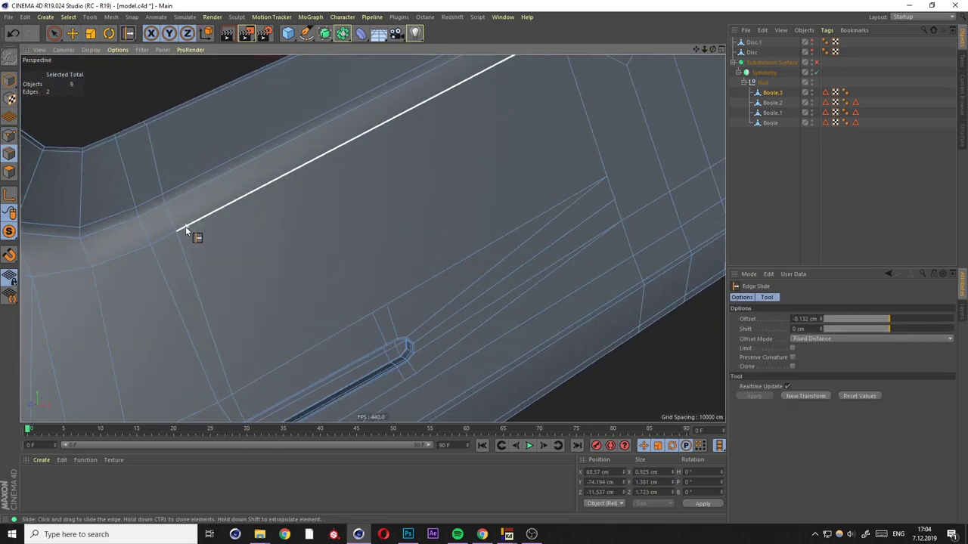
{"action": "scroll", "coordinate": [197, 218], "scroll_direction": "down", "scroll_amount": 5}
{"action": "left_click_drag", "start_coordinate": [322, 236], "coordinate": [322, 259], "text": "alt"}
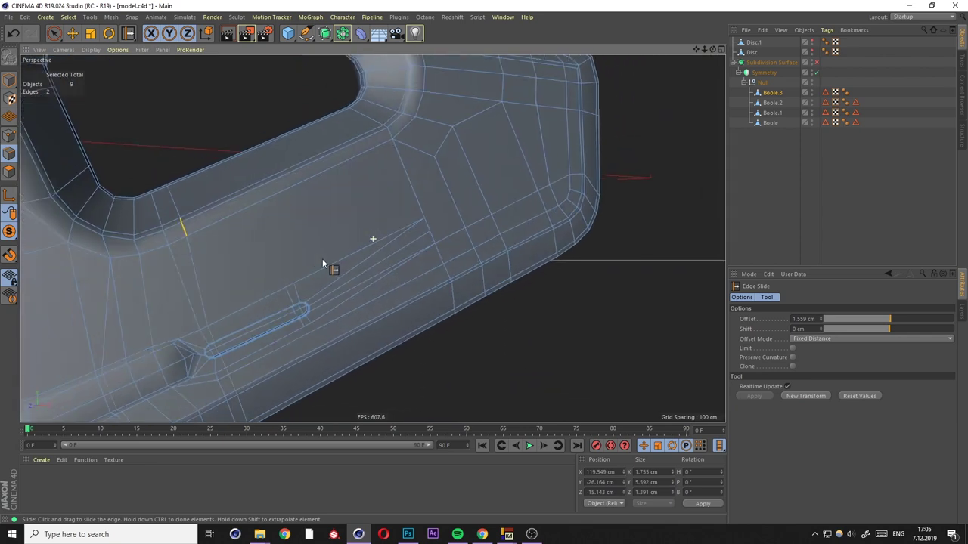
{"action": "mouse_move", "coordinate": [363, 290]}
{"action": "left_mouse_down", "text": "alt"}
{"action": "mouse_move", "coordinate": [378, 331]}
{"action": "mouse_move", "coordinate": [346, 288]}
{"action": "mouse_move", "coordinate": [371, 252]}
{"action": "left_mouse_up", "text": "alt"}
{"action": "mouse_move", "coordinate": [113, 209]}
{"action": "right_mouse_down", "text": "alt"}
{"action": "mouse_move", "coordinate": [249, 281]}
{"action": "mouse_move", "coordinate": [379, 258]}
{"action": "mouse_move", "coordinate": [378, 317]}
{"action": "right_mouse_up", "text": "alt"}
{"action": "left_click_drag", "start_coordinate": [378, 318], "coordinate": [249, 229], "text": "alt"}
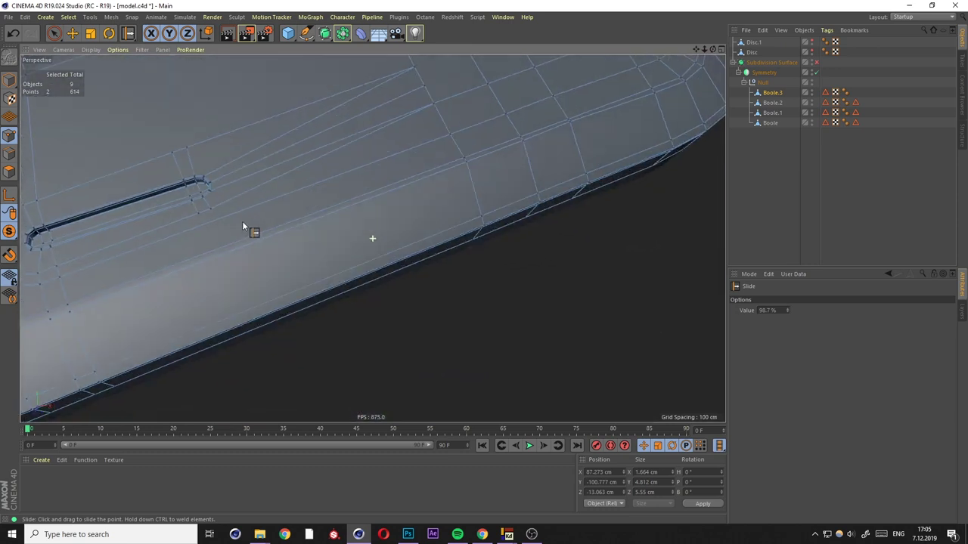
Add another cut across the lower band near the slot.
{"action": "key", "text": "k"}
{"action": "key", "text": "k"}
{"action": "left_click", "coordinate": [202, 217]}
{"action": "left_click", "coordinate": [240, 300]}
{"action": "scroll", "coordinate": [237, 279], "scroll_direction": "up", "scroll_amount": 2}
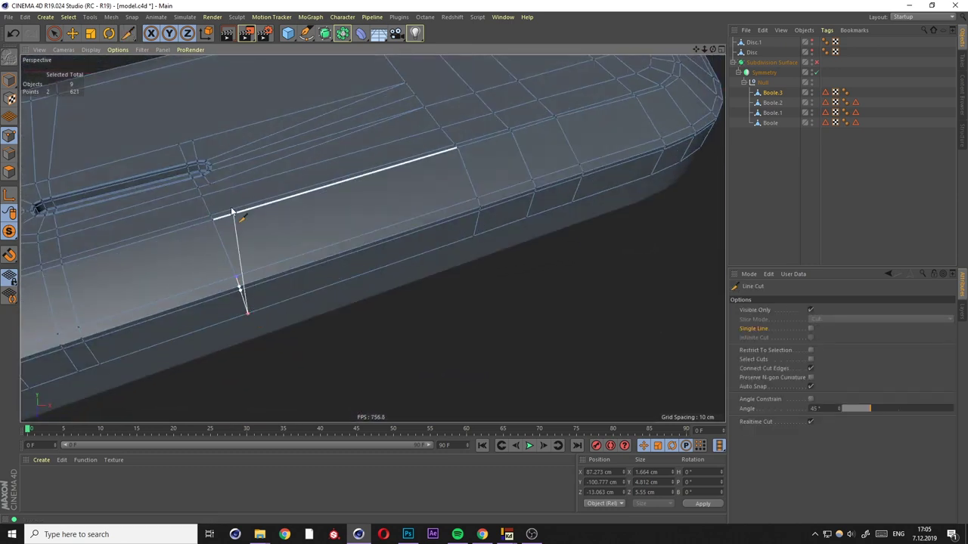
{"action": "key", "text": "e"}
{"action": "mouse_move", "coordinate": [271, 205]}
{"action": "left_mouse_down", "text": "alt"}
{"action": "mouse_move", "coordinate": [311, 248]}
{"action": "mouse_move", "coordinate": [527, 164]}
{"action": "mouse_move", "coordinate": [454, 225]}
{"action": "mouse_move", "coordinate": [557, 190]}
{"action": "mouse_move", "coordinate": [449, 249]}
{"action": "mouse_move", "coordinate": [557, 244]}
{"action": "mouse_move", "coordinate": [535, 226]}
{"action": "mouse_move", "coordinate": [506, 242]}
{"action": "left_mouse_up", "text": "alt"}
{"action": "scroll", "coordinate": [500, 179], "scroll_direction": "up", "scroll_amount": 2}
{"action": "key", "text": "m"}
{"action": "key", "text": "o"}
{"action": "scroll", "coordinate": [454, 225], "scroll_direction": "down", "scroll_amount": 2}
Reposition around the slot and start a new cut on the panel's rounded edge.
{"action": "key", "text": "k"}
{"action": "key", "text": "k"}
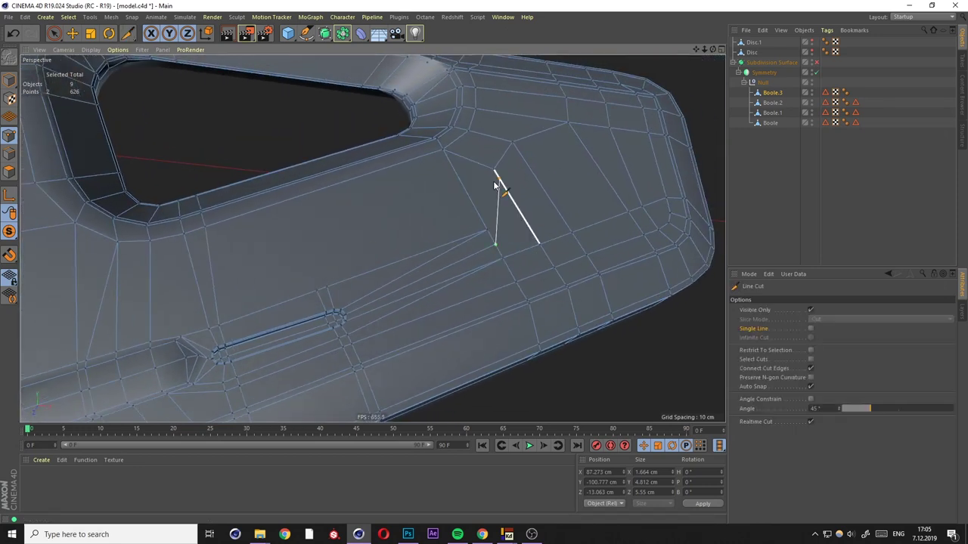
{"action": "key", "text": "e"}
{"action": "key", "text": "m"}
{"action": "key", "text": "o"}
{"action": "mouse_move", "coordinate": [484, 228]}
{"action": "left_mouse_down"}
{"action": "mouse_move", "coordinate": [463, 206]}
{"action": "mouse_move", "coordinate": [447, 245]}
{"action": "mouse_move", "coordinate": [450, 264]}
{"action": "mouse_move", "coordinate": [403, 278]}
{"action": "mouse_move", "coordinate": [418, 293]}
{"action": "mouse_move", "coordinate": [387, 295]}
{"action": "mouse_move", "coordinate": [375, 281]}
{"action": "left_mouse_up"}
{"action": "key", "text": "k"}
{"action": "key", "text": "k"}
{"action": "scroll", "coordinate": [499, 317], "scroll_direction": "up", "scroll_amount": 5}
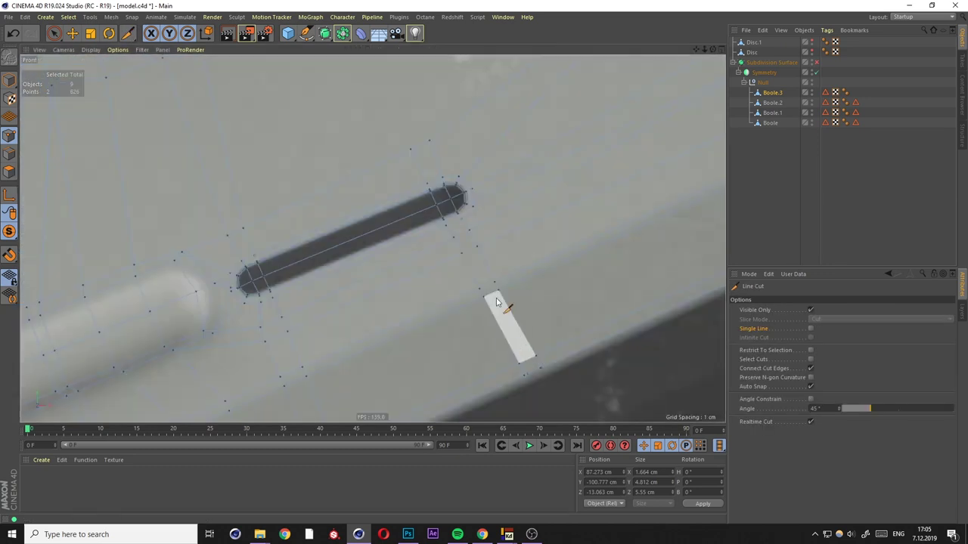
{"action": "left_click_drag", "start_coordinate": [499, 318], "coordinate": [489, 304], "text": "alt"}
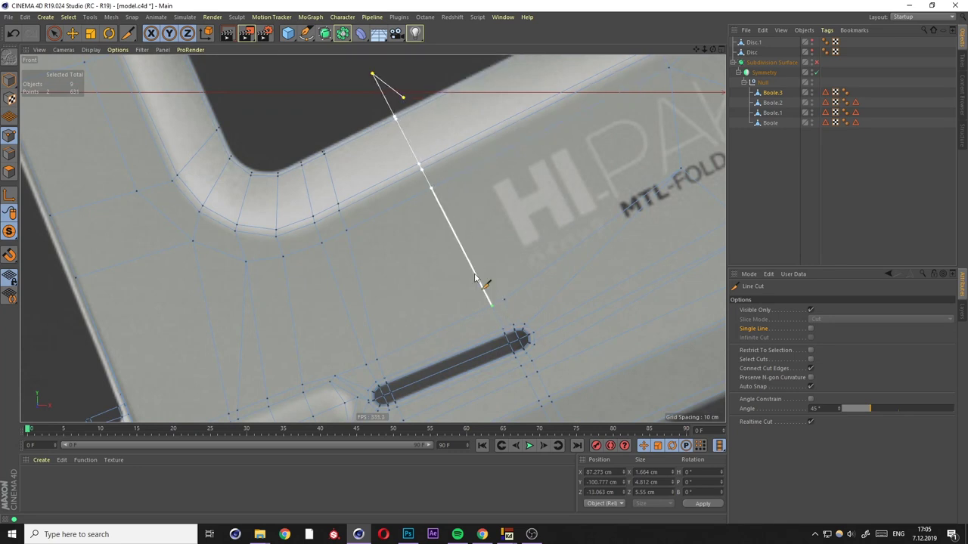
{"action": "key", "text": "e"}
{"action": "mouse_move", "coordinate": [459, 258]}
{"action": "left_mouse_down", "text": "alt"}
{"action": "mouse_move", "coordinate": [404, 213]}
{"action": "mouse_move", "coordinate": [454, 249]}
{"action": "left_mouse_up", "text": "alt"}
{"action": "key", "text": "k"}
{"action": "key", "text": "k"}
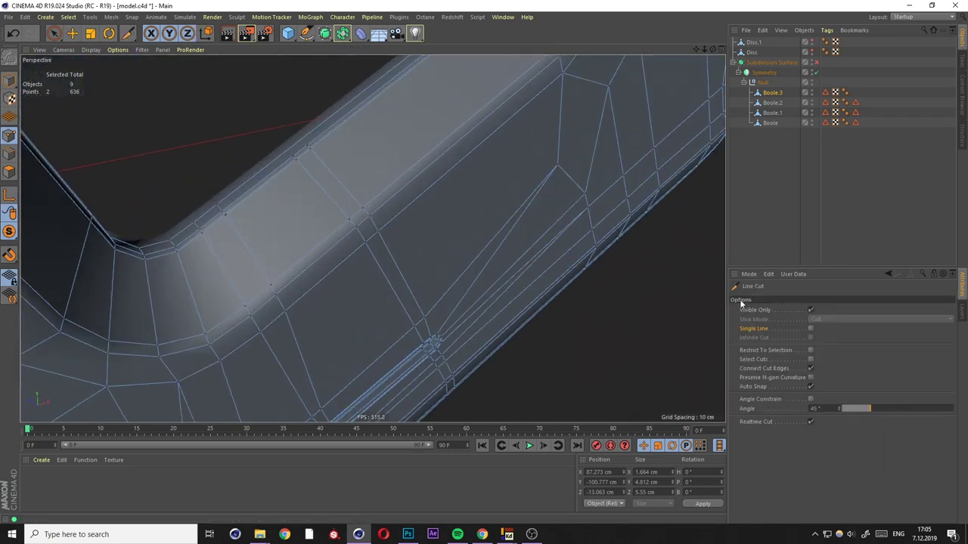
{"action": "left_click", "coordinate": [292, 155]}
Finish the edge cut and toggle off the Subdivision Surface smoothing.
{"action": "left_click", "coordinate": [286, 130]}
{"action": "key", "text": "e"}
{"action": "scroll", "coordinate": [385, 246], "scroll_direction": "down", "scroll_amount": 5}
{"action": "mouse_move", "coordinate": [385, 246]}
{"action": "left_mouse_down", "text": "alt"}
{"action": "mouse_move", "coordinate": [369, 251]}
{"action": "mouse_move", "coordinate": [309, 218]}
{"action": "left_mouse_up", "text": "alt"}
{"action": "right_click", "coordinate": [460, 237]}
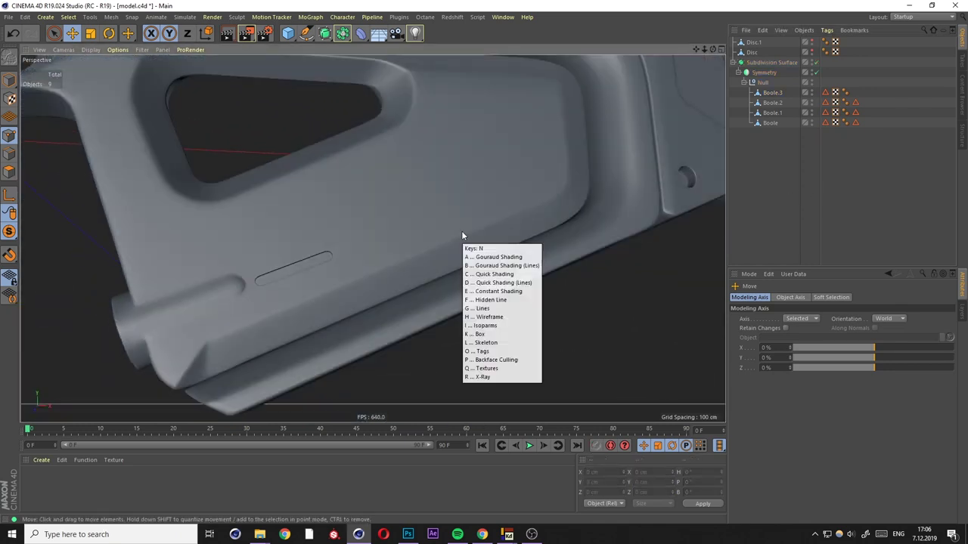
{"action": "key", "text": "Escape"}
{"action": "key", "text": "q"}
{"action": "scroll", "coordinate": [411, 232], "scroll_direction": "up", "scroll_amount": 4}
{"action": "scroll", "coordinate": [482, 214], "scroll_direction": "down", "scroll_amount": 3}
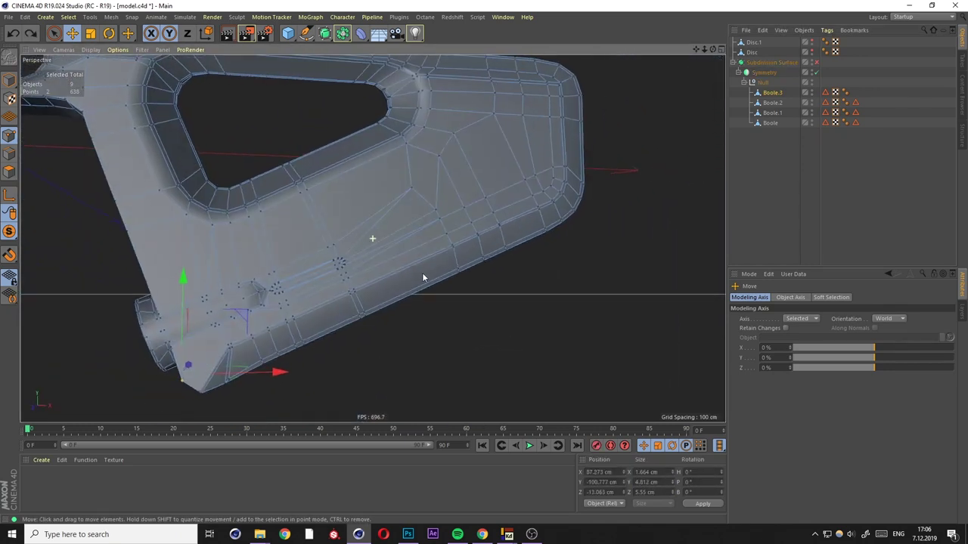
Compare the mesh with the reference in the front view, then orbit in perspective.
{"action": "middle_click", "coordinate": [426, 277]}
{"action": "middle_click", "coordinate": [550, 302]}
{"action": "middle_click_drag", "start_coordinate": [505, 272], "coordinate": [544, 208], "text": "alt"}
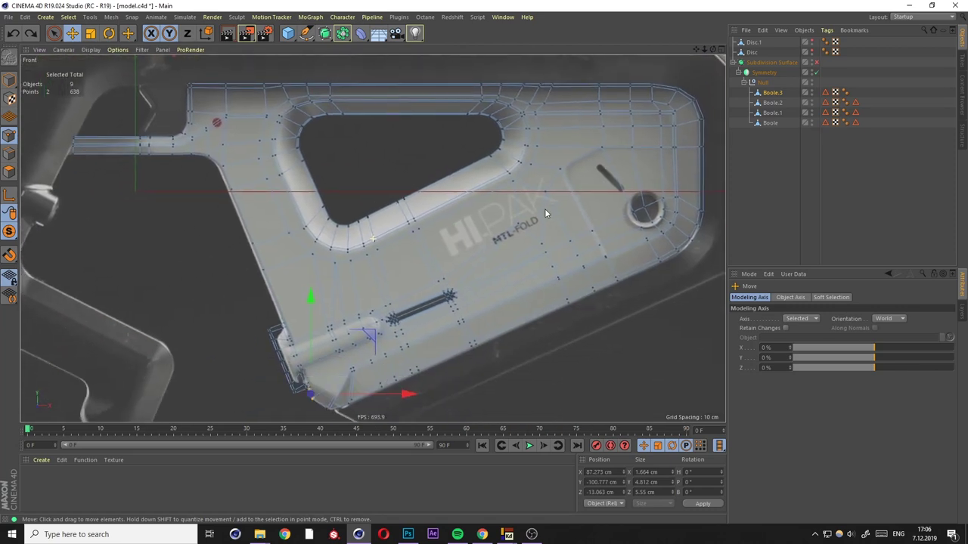
{"action": "mouse_move", "coordinate": [685, 347]}
{"action": "middle_mouse_down", "text": "alt"}
{"action": "mouse_move", "coordinate": [621, 318]}
{"action": "mouse_move", "coordinate": [556, 314]}
{"action": "mouse_move", "coordinate": [555, 323]}
{"action": "middle_mouse_up", "text": "alt"}
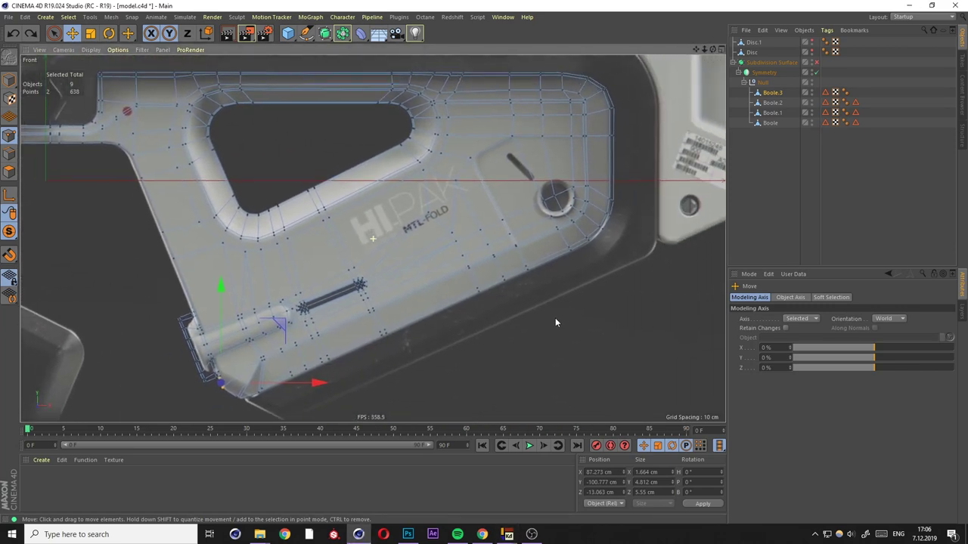
{"action": "middle_click", "coordinate": [525, 309]}
{"action": "middle_click", "coordinate": [252, 193]}
{"action": "left_click_drag", "start_coordinate": [394, 246], "coordinate": [419, 252], "text": "alt"}
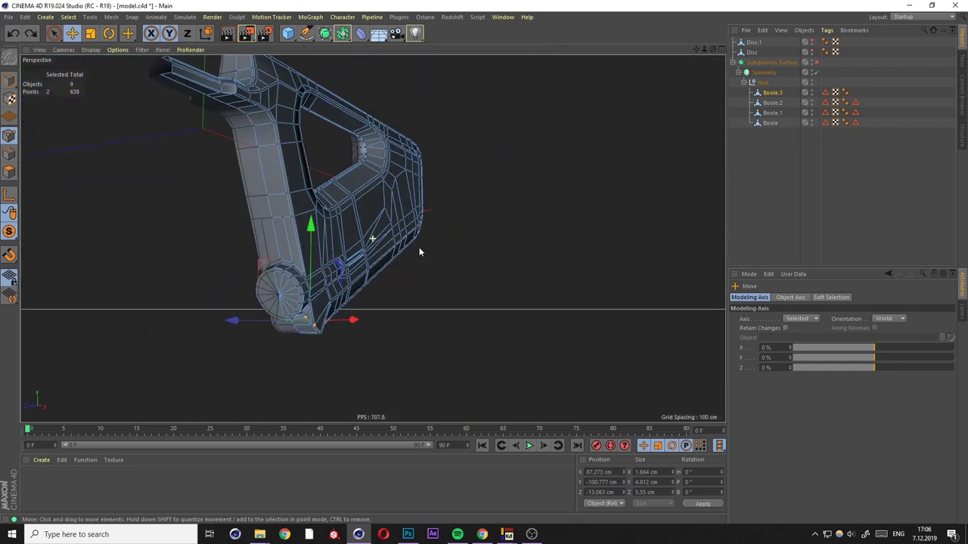
Delete the Disc object, then undo back to restore it, leaving only Disc.1 selected.
{"action": "left_click", "coordinate": [794, 52]}
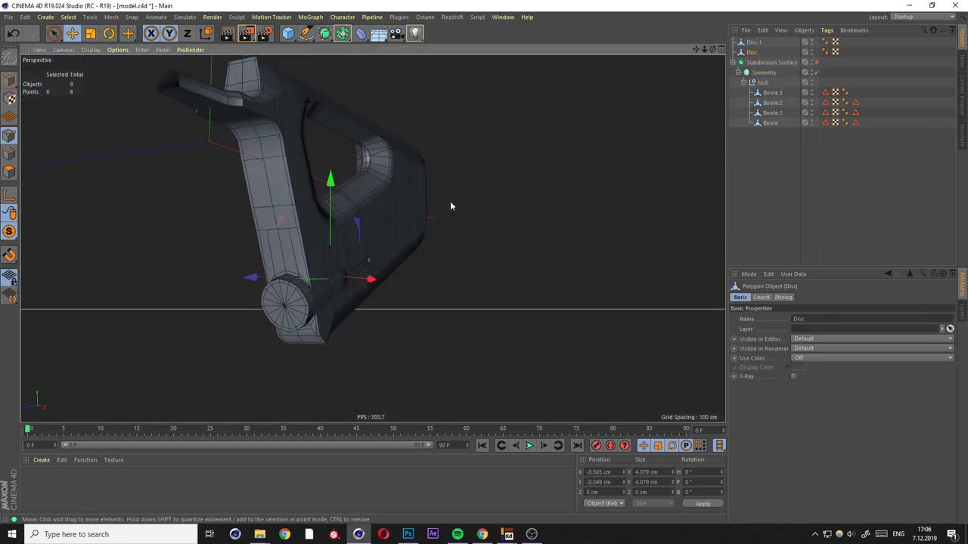
{"action": "key", "text": "o"}
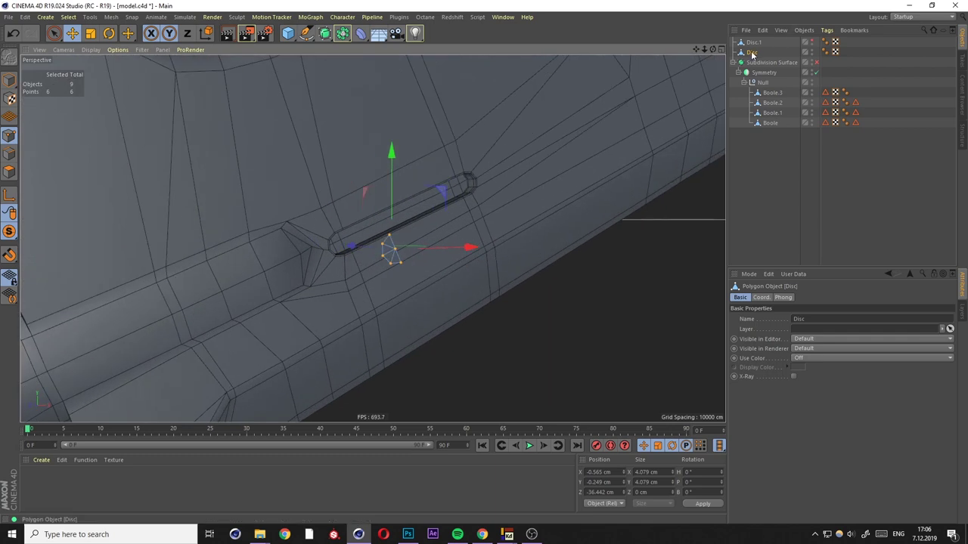
{"action": "key", "text": "Delete"}
{"action": "left_click", "coordinate": [753, 43]}
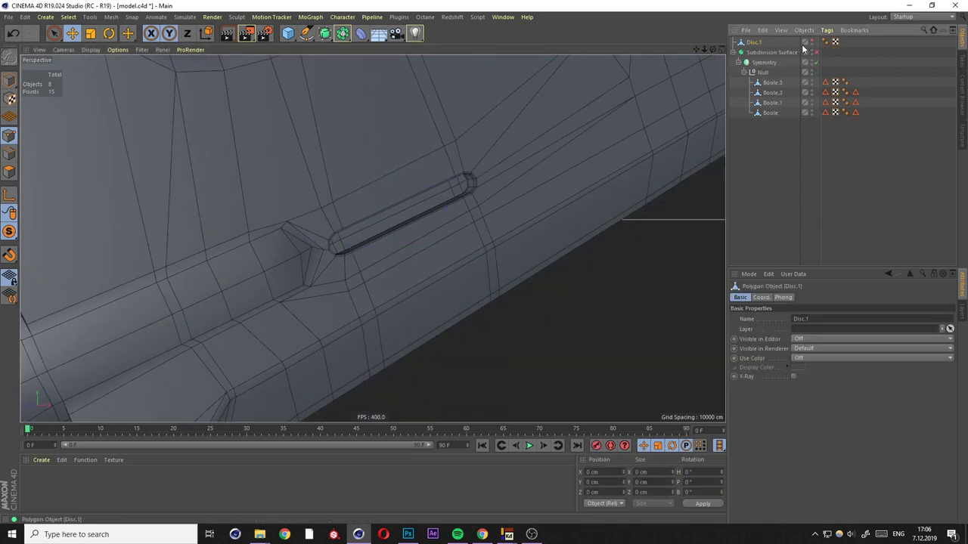
{"action": "key", "text": "ctrl+z"}
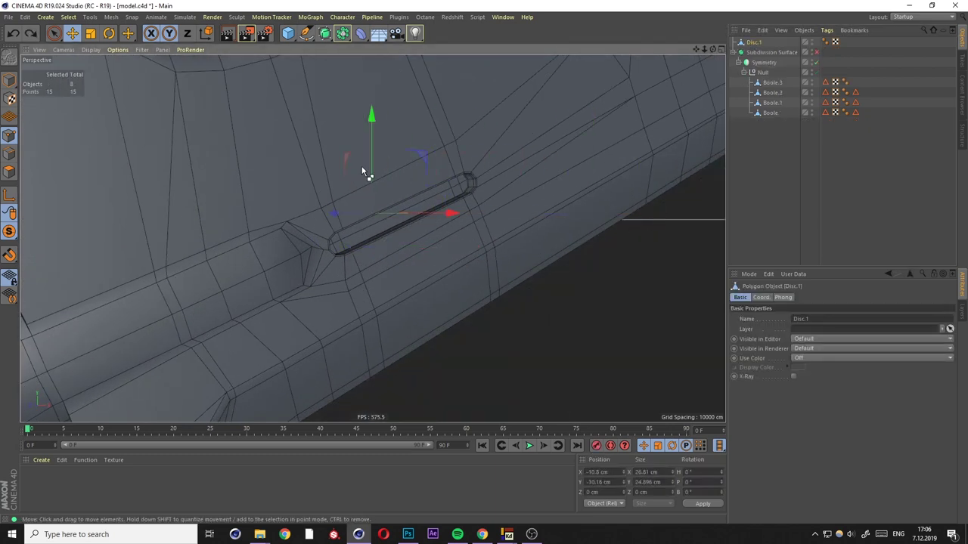
{"action": "key", "text": "ctrl+z"}
{"action": "key", "text": "ctrl+z"}
{"action": "key", "text": "ctrl+z"}
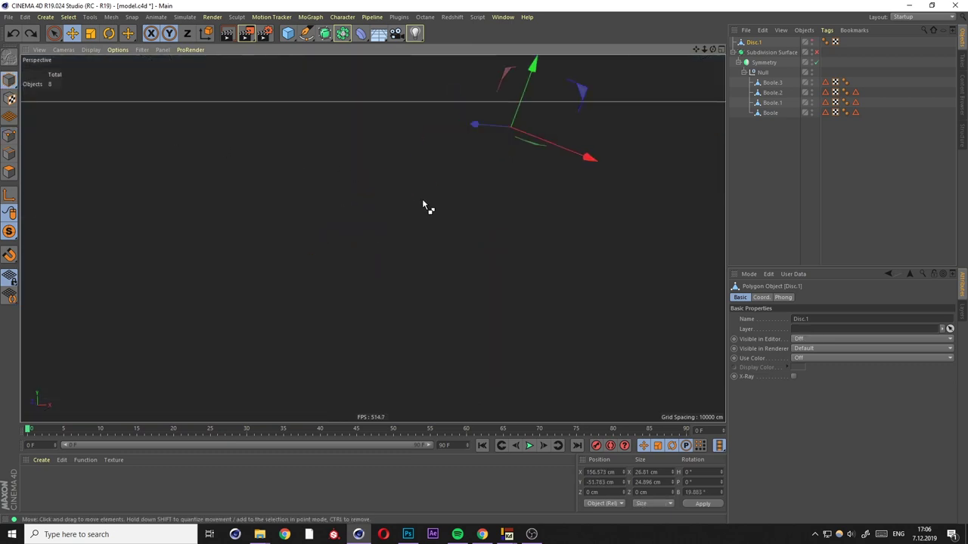
{"action": "key", "text": "ctrl+z"}
{"action": "key", "text": "ctrl+z"}
{"action": "key", "text": "ctrl+z"}
{"action": "left_click", "coordinate": [752, 43], "text": "shift"}
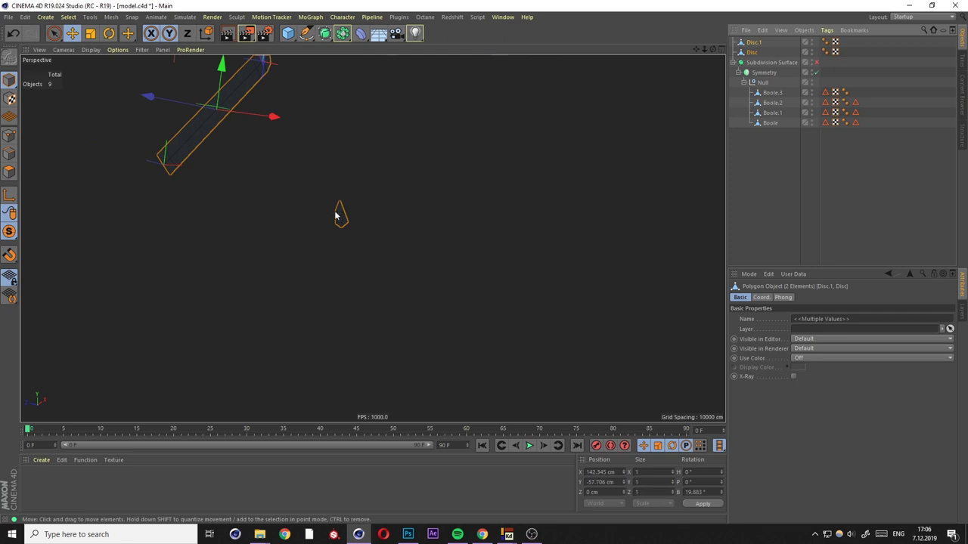
{"action": "left_click", "coordinate": [227, 114]}
Move Disc.1 along Z to -36.446 cm in the side view.
{"action": "middle_click", "coordinate": [249, 136]}
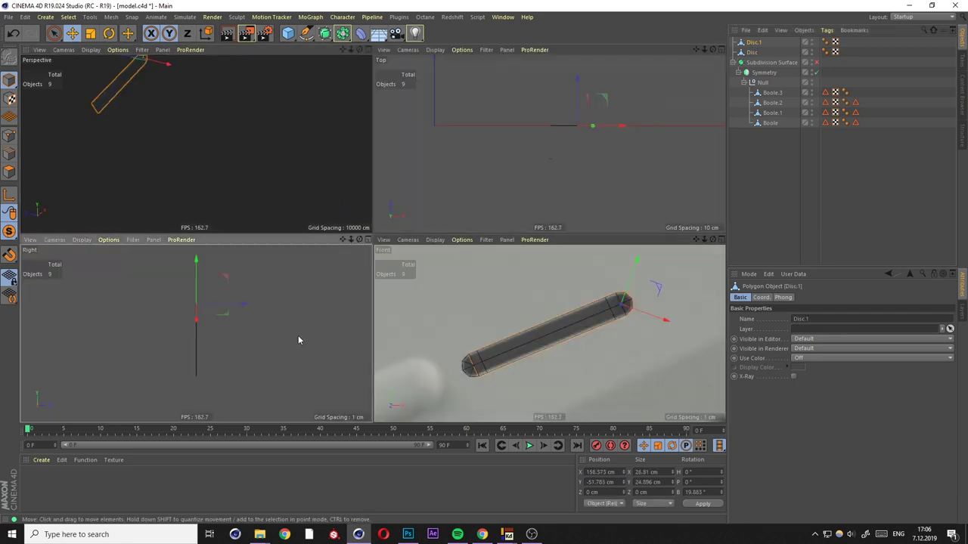
{"action": "middle_click", "coordinate": [217, 334]}
{"action": "left_click_drag", "start_coordinate": [482, 235], "coordinate": [368, 236]}
Merge Disc and Disc.1 into a single slot cutter object.
{"action": "key", "text": "o"}
{"action": "key", "text": "F1"}
{"action": "left_click", "coordinate": [752, 52], "text": "ctrl"}
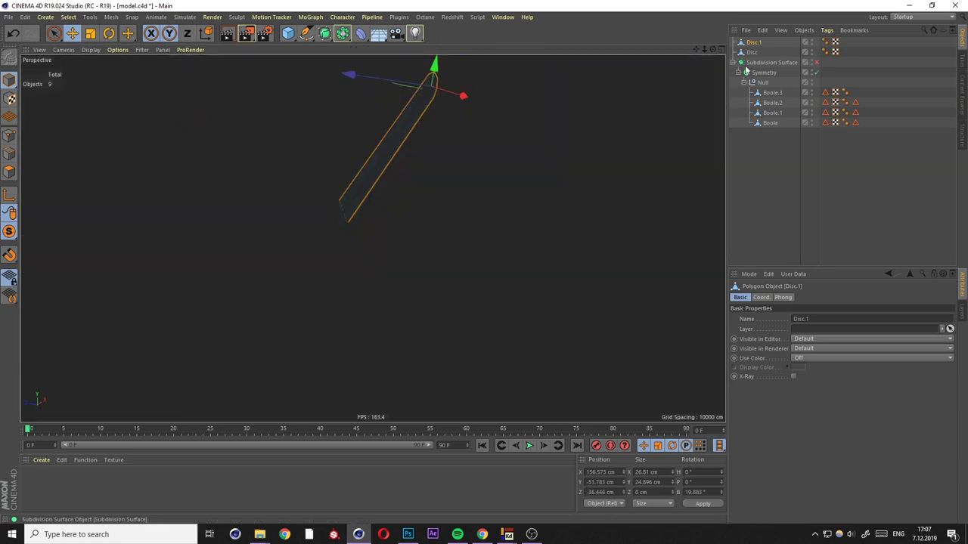
{"action": "right_click", "coordinate": [752, 46]}
{"action": "left_click", "coordinate": [760, 330]}
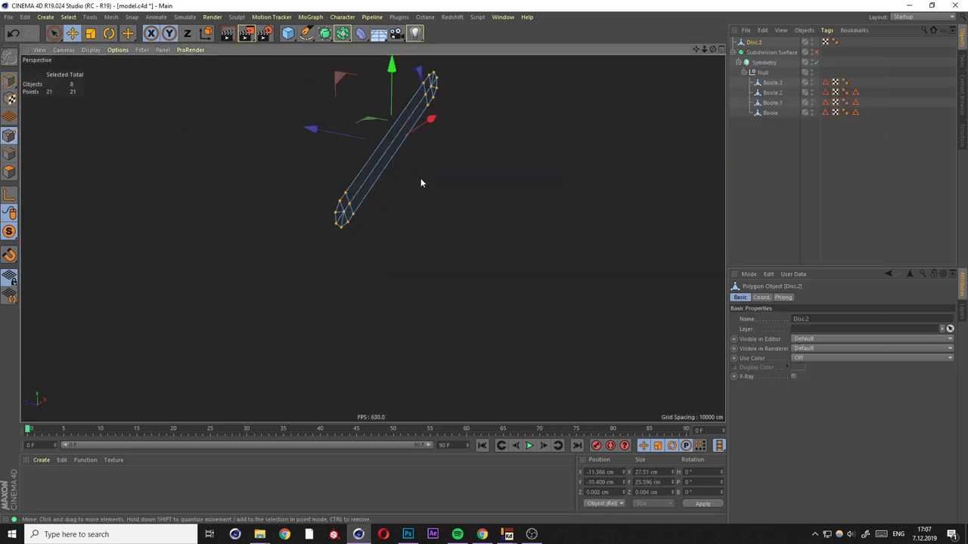
{"action": "key", "text": "t"}
{"action": "key", "text": "Return"}
Rotate the merged cutter by -70° in the front view and shift it toward the stock's edge.
{"action": "mouse_move", "coordinate": [226, 144]}
{"action": "left_mouse_down", "text": "alt"}
{"action": "mouse_move", "coordinate": [361, 193]}
{"action": "mouse_move", "coordinate": [215, 61]}
{"action": "left_mouse_up", "text": "alt"}
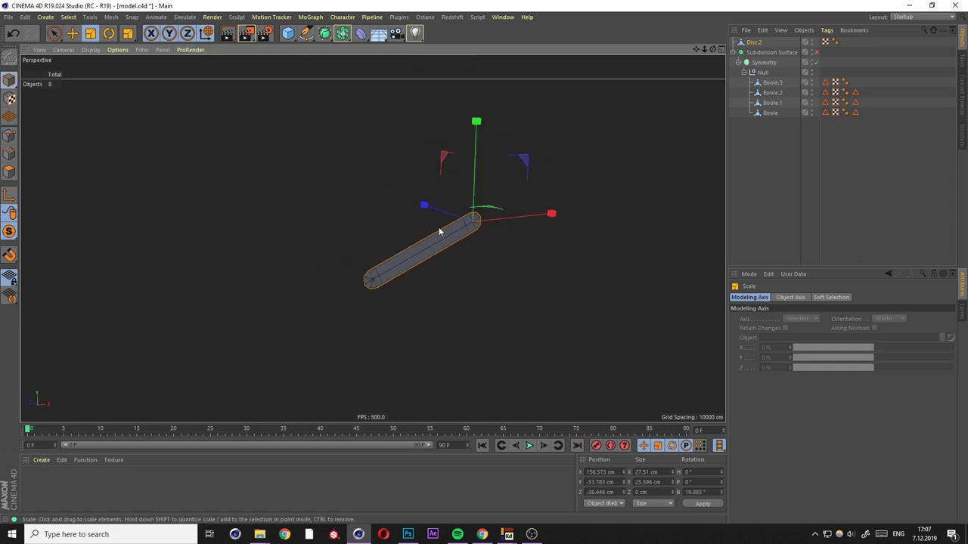
{"action": "middle_click", "coordinate": [439, 130]}
{"action": "middle_click", "coordinate": [421, 239]}
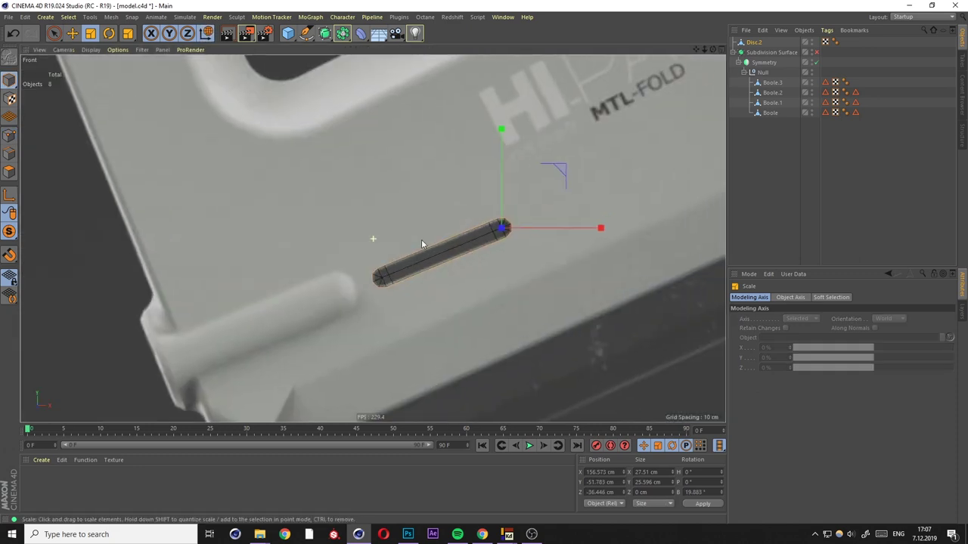
{"action": "key", "text": "r"}
{"action": "left_click_drag", "start_coordinate": [419, 171], "coordinate": [356, 157]}
{"action": "key", "text": "e"}
{"action": "middle_click_drag", "start_coordinate": [377, 172], "coordinate": [344, 176], "text": "alt"}
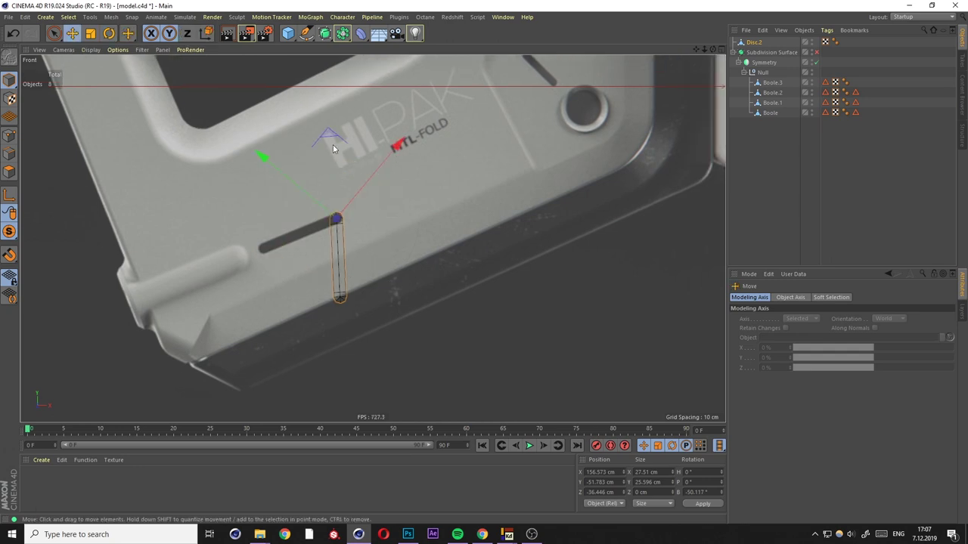
{"action": "left_click_drag", "start_coordinate": [339, 227], "coordinate": [130, 212]}
{"action": "scroll", "coordinate": [313, 243], "scroll_direction": "up", "scroll_amount": 3}
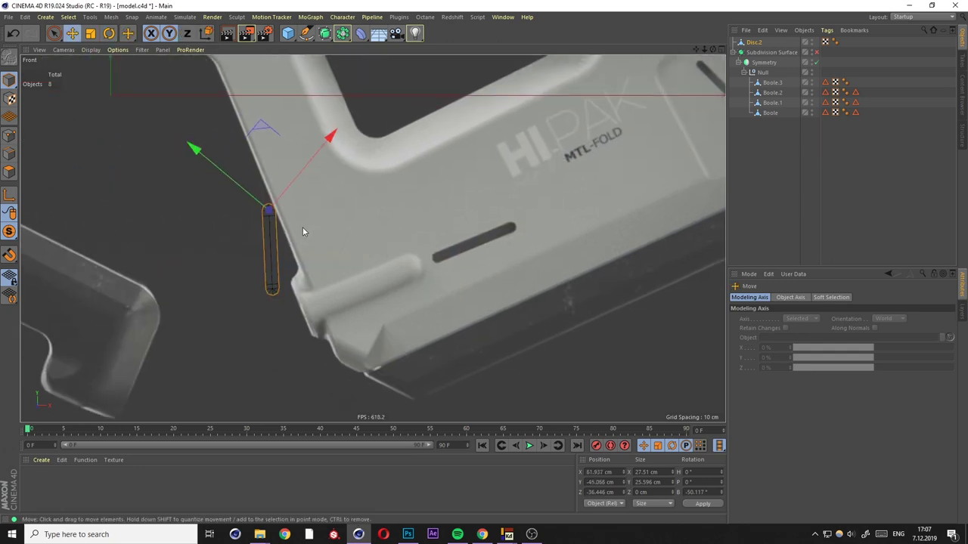
Adjust the cutter's heading rotation to line it up with the arm.
{"action": "key", "text": "r"}
{"action": "left_click_drag", "start_coordinate": [302, 230], "coordinate": [261, 206]}
{"action": "left_click_drag", "start_coordinate": [193, 208], "coordinate": [192, 208]}
{"action": "mouse_move", "coordinate": [284, 156]}
{"action": "left_mouse_down"}
{"action": "mouse_move", "coordinate": [302, 154]}
{"action": "mouse_move", "coordinate": [290, 166]}
{"action": "left_mouse_up"}
{"action": "key", "text": "e"}
{"action": "scroll", "coordinate": [289, 115], "scroll_direction": "up", "scroll_amount": 3}
{"action": "key", "text": "r"}
{"action": "middle_click", "coordinate": [291, 167]}
{"action": "middle_click", "coordinate": [244, 166]}
{"action": "mouse_move", "coordinate": [349, 173]}
{"action": "left_mouse_down", "text": "alt"}
{"action": "mouse_move", "coordinate": [399, 172]}
{"action": "mouse_move", "coordinate": [454, 227]}
{"action": "mouse_move", "coordinate": [550, 361]}
{"action": "left_mouse_up", "text": "alt"}
{"action": "key", "text": "e"}
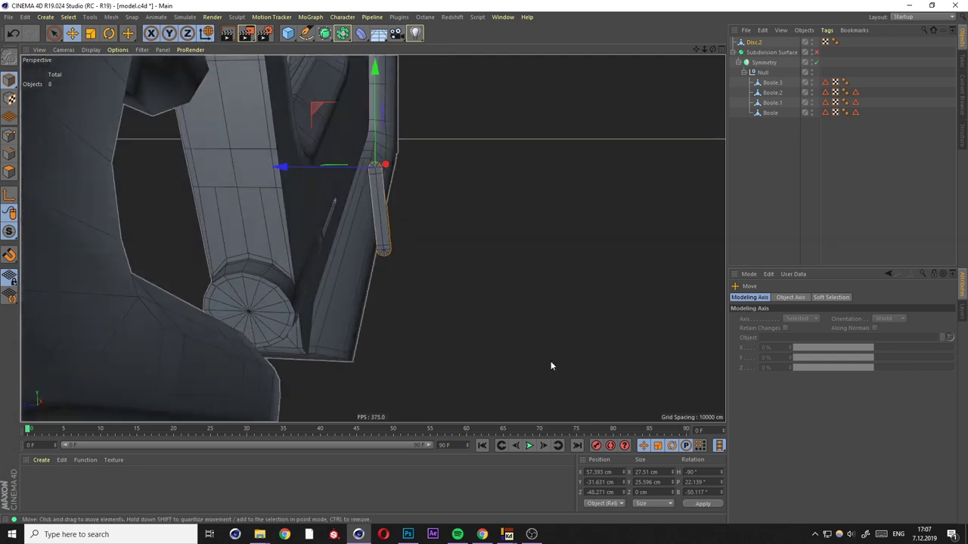
{"action": "left_click_drag", "start_coordinate": [291, 187], "coordinate": [250, 227], "text": "alt"}
Set the cutter's pitch to 22.139° and bank to -48.117°, with the gizmo aligned to world axes.
{"action": "left_click", "coordinate": [711, 482]}
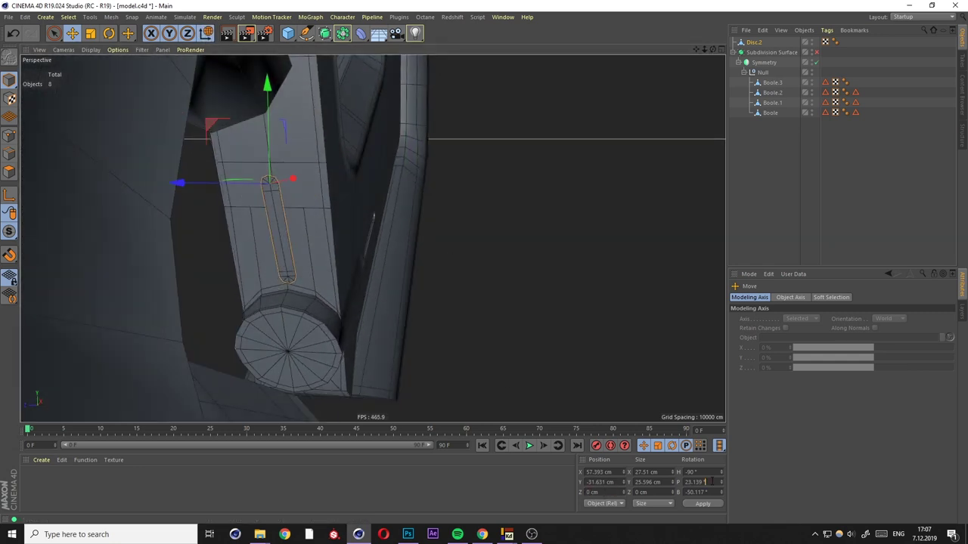
{"action": "key", "text": "Escape"}
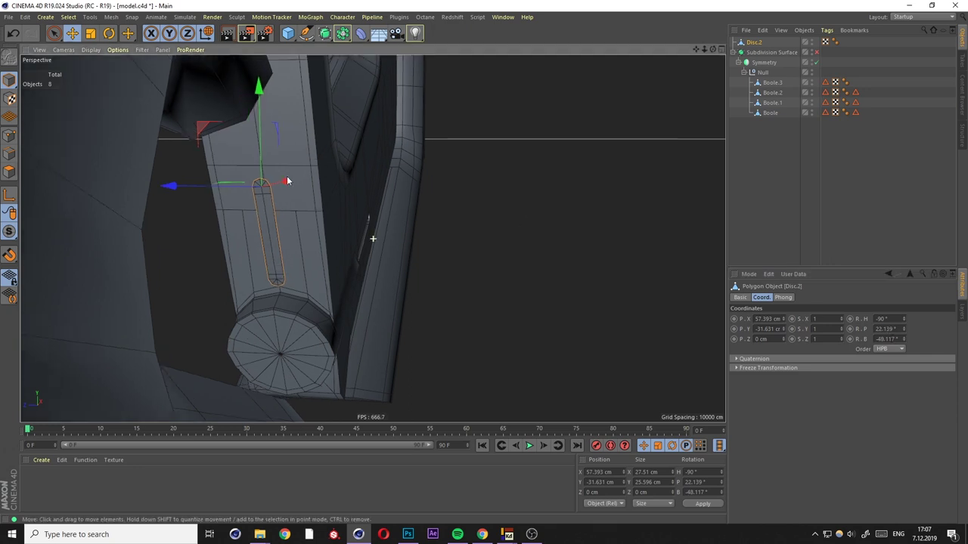
{"action": "left_click_drag", "start_coordinate": [287, 179], "coordinate": [331, 198], "text": "alt"}
{"action": "left_click", "coordinate": [213, 35]}
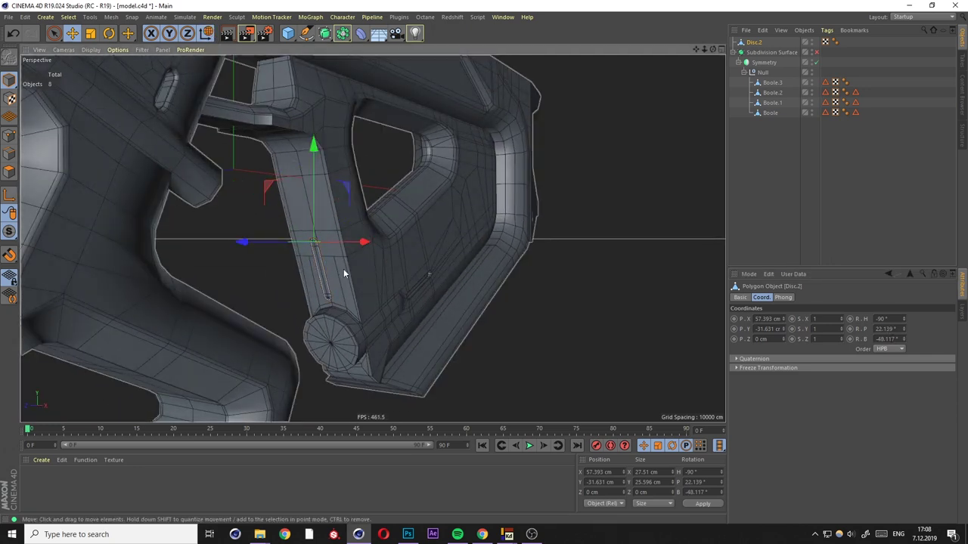
Move Disc.2 onto the arm and scale it up to about 173%.
{"action": "middle_click", "coordinate": [343, 268]}
{"action": "left_click_drag", "start_coordinate": [533, 330], "coordinate": [527, 288]}
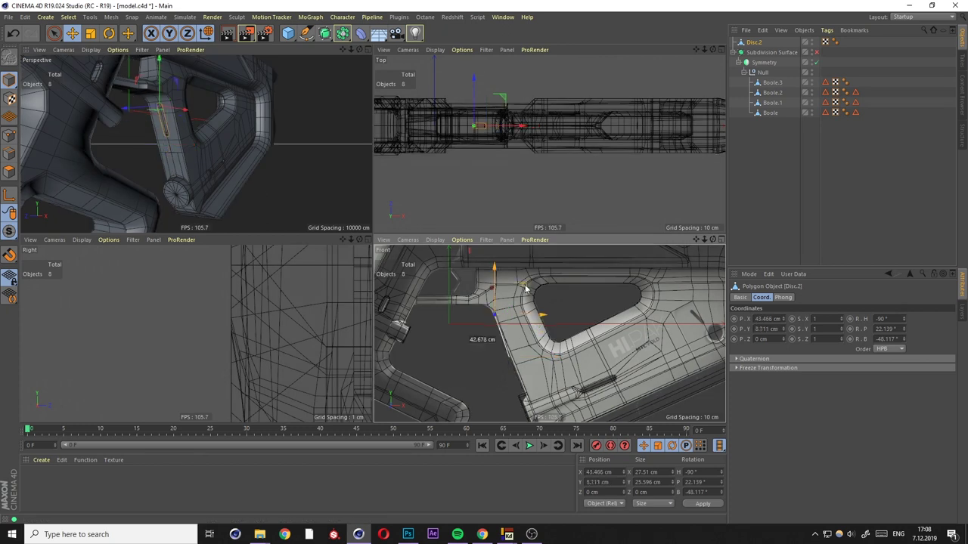
{"action": "scroll", "coordinate": [514, 325], "scroll_direction": "up", "scroll_amount": 5}
{"action": "scroll", "coordinate": [529, 348], "scroll_direction": "up", "scroll_amount": 3}
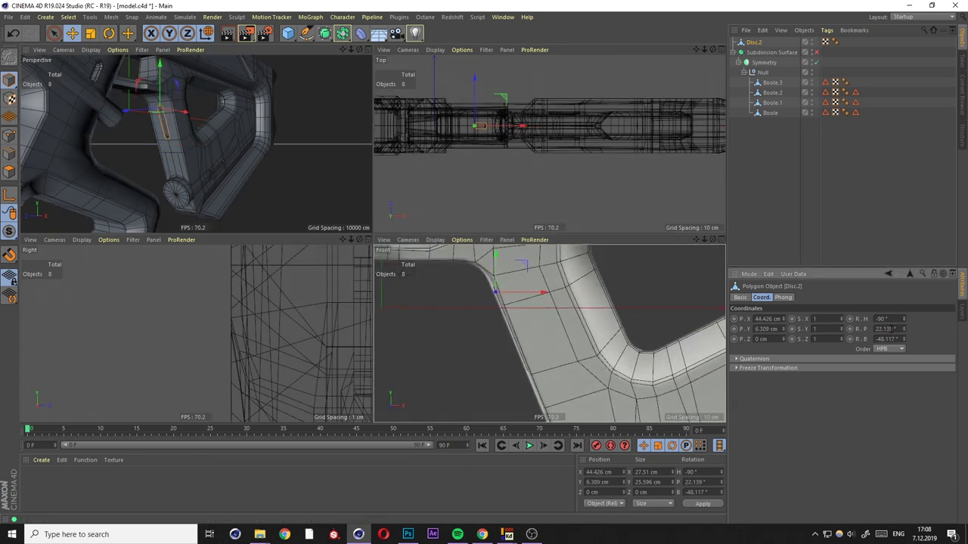
{"action": "middle_click", "coordinate": [260, 173]}
{"action": "key", "text": "t"}
{"action": "left_click_drag", "start_coordinate": [259, 173], "coordinate": [429, 274]}
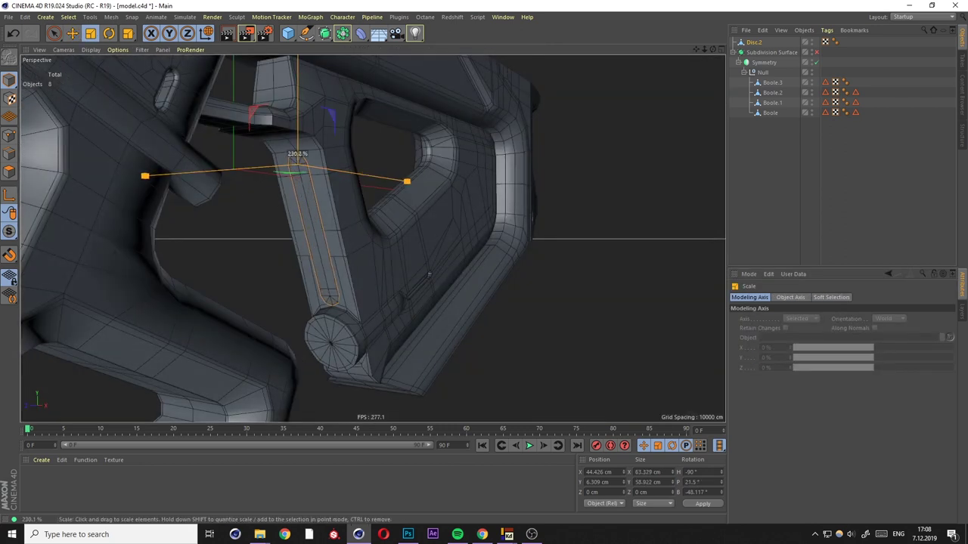
Stretch the cutter's end along the arm and place its point on the arm's edge in the front view.
{"action": "key", "text": "e"}
{"action": "mouse_move", "coordinate": [295, 178]}
{"action": "left_mouse_down", "text": "alt"}
{"action": "mouse_move", "coordinate": [376, 238]}
{"action": "mouse_move", "coordinate": [234, 187]}
{"action": "mouse_move", "coordinate": [352, 162]}
{"action": "mouse_move", "coordinate": [347, 260]}
{"action": "mouse_move", "coordinate": [330, 258]}
{"action": "mouse_move", "coordinate": [332, 298]}
{"action": "mouse_move", "coordinate": [367, 169]}
{"action": "mouse_move", "coordinate": [420, 177]}
{"action": "mouse_move", "coordinate": [333, 156]}
{"action": "mouse_move", "coordinate": [370, 188]}
{"action": "mouse_move", "coordinate": [349, 214]}
{"action": "mouse_move", "coordinate": [606, 245]}
{"action": "left_mouse_up", "text": "alt"}
{"action": "key", "text": "t"}
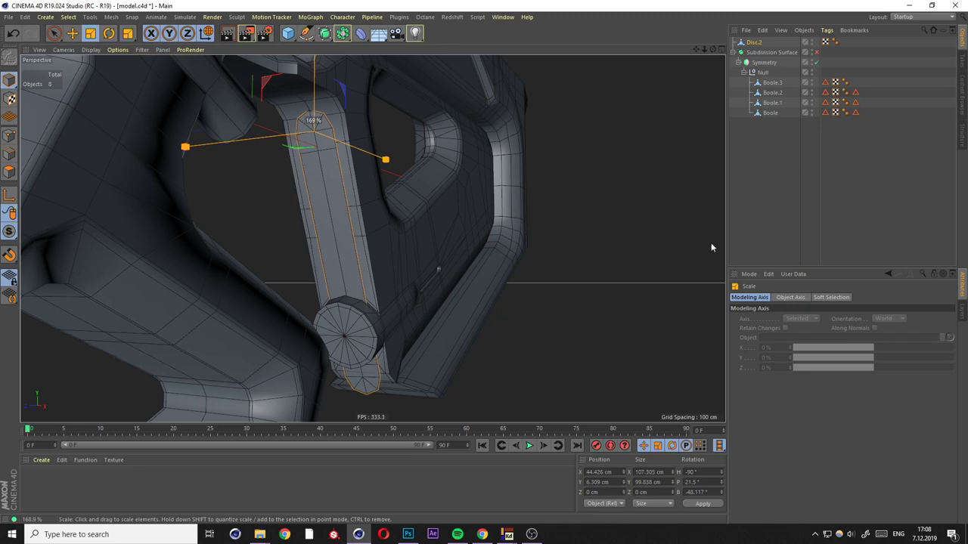
{"action": "key", "text": "e"}
{"action": "left_click_drag", "start_coordinate": [306, 131], "coordinate": [352, 174], "text": "alt"}
{"action": "key", "text": "F4"}
{"action": "scroll", "coordinate": [372, 210], "scroll_direction": "up", "scroll_amount": 3}
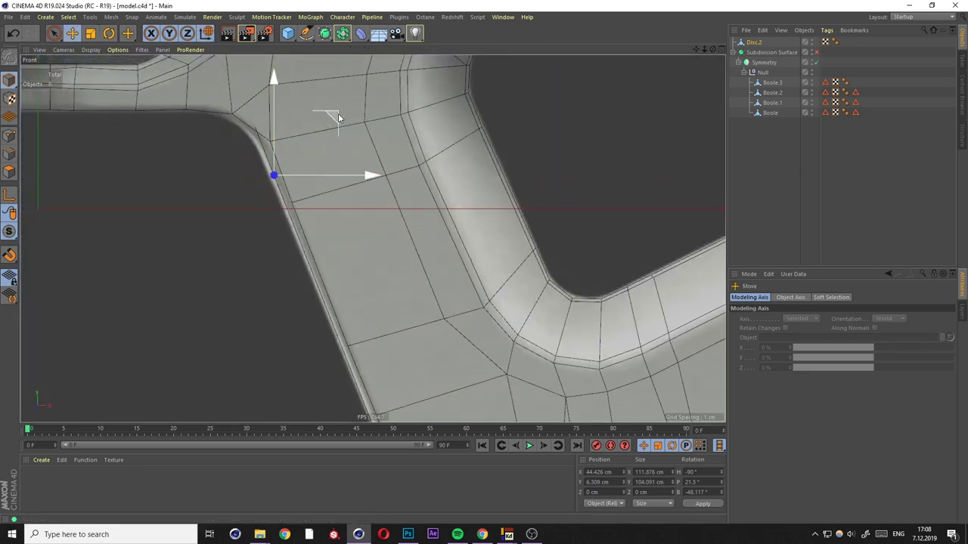
{"action": "left_click_drag", "start_coordinate": [352, 140], "coordinate": [354, 143]}
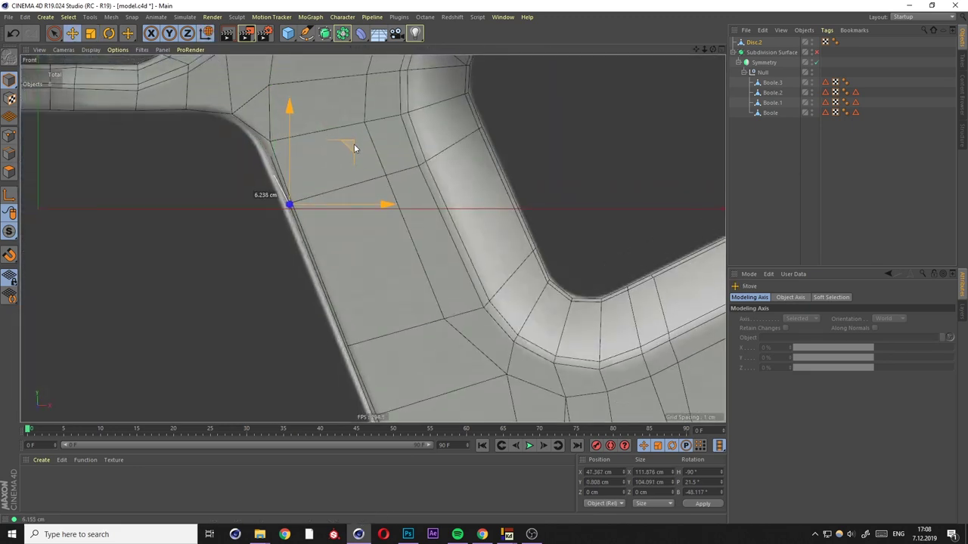
{"action": "scroll", "coordinate": [353, 144], "scroll_direction": "down", "scroll_amount": 3}
{"action": "scroll", "coordinate": [350, 139], "scroll_direction": "down", "scroll_amount": 2}
{"action": "mouse_move", "coordinate": [47, 134]}
{"action": "left_mouse_down", "text": "alt"}
{"action": "mouse_move", "coordinate": [340, 280]}
{"action": "mouse_move", "coordinate": [377, 363]}
{"action": "left_mouse_up", "text": "alt"}
Turn off symmetry and select all points of the cutter strip.
{"action": "key", "text": "0"}
{"action": "scroll", "coordinate": [349, 323], "scroll_direction": "up", "scroll_amount": 2}
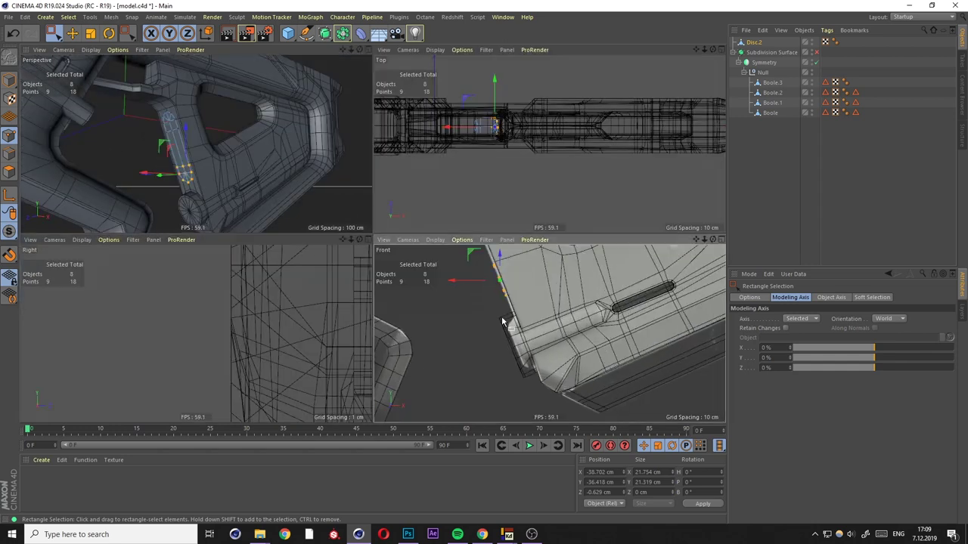
{"action": "key", "text": "F1"}
{"action": "mouse_move", "coordinate": [360, 224]}
{"action": "left_mouse_down", "text": "alt"}
{"action": "mouse_move", "coordinate": [418, 232]}
{"action": "mouse_move", "coordinate": [395, 225]}
{"action": "left_mouse_up", "text": "alt"}
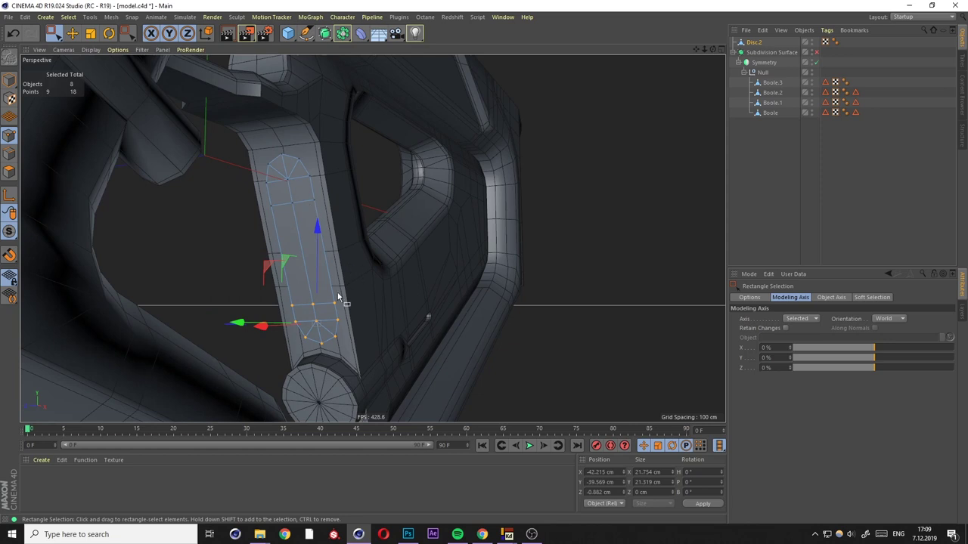
{"action": "left_click", "coordinate": [816, 62]}
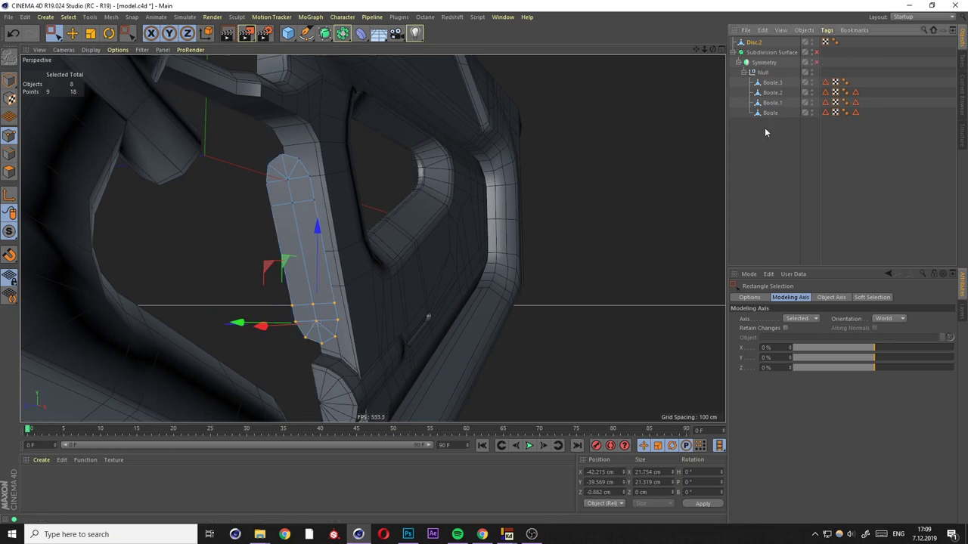
{"action": "key", "text": "ctrl+a"}
{"action": "mouse_move", "coordinate": [386, 209]}
{"action": "left_mouse_down", "text": "alt"}
{"action": "mouse_move", "coordinate": [345, 177]}
{"action": "mouse_move", "coordinate": [424, 221]}
{"action": "left_mouse_up", "text": "alt"}
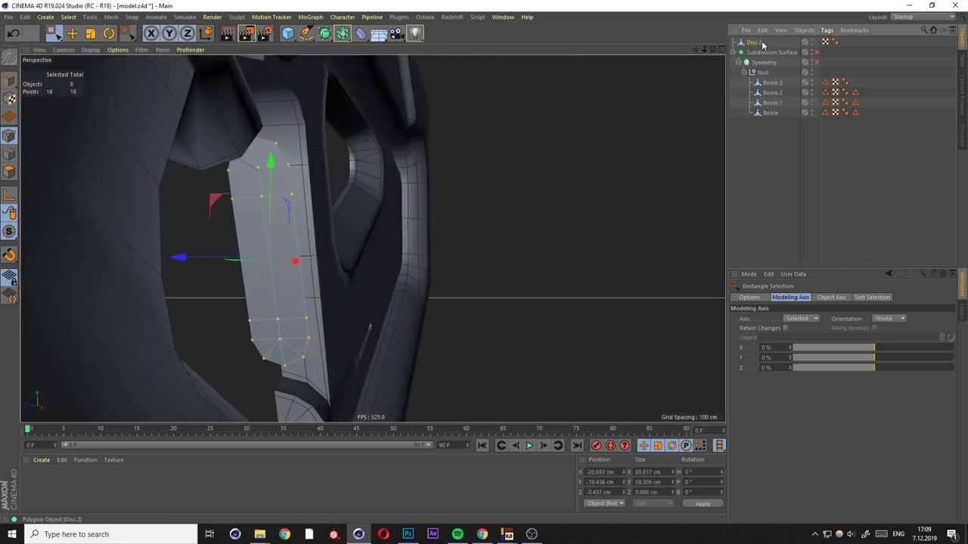
Set Disc.2's heading rotation to -86°.
{"action": "left_click", "coordinate": [754, 42]}
{"action": "key", "text": "F3"}
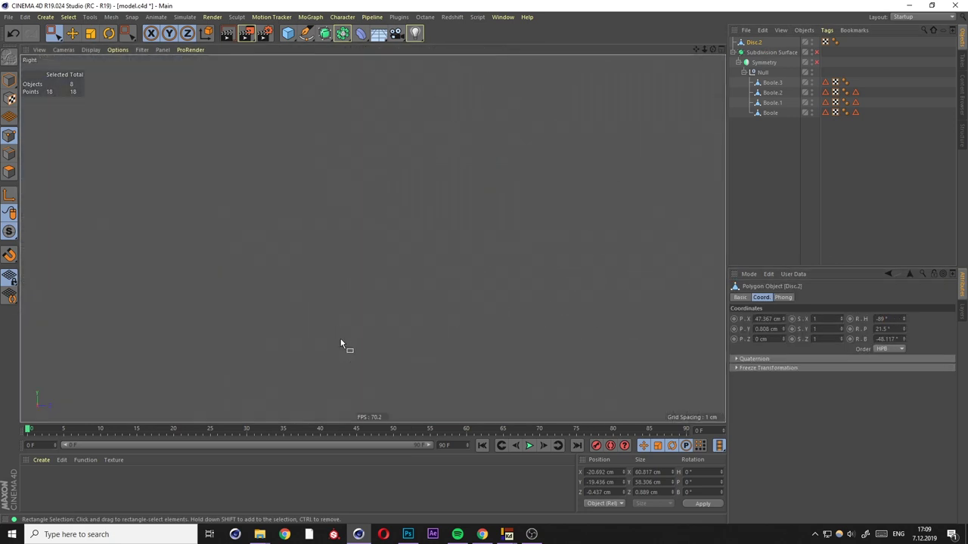
{"action": "left_click", "coordinate": [883, 318]}
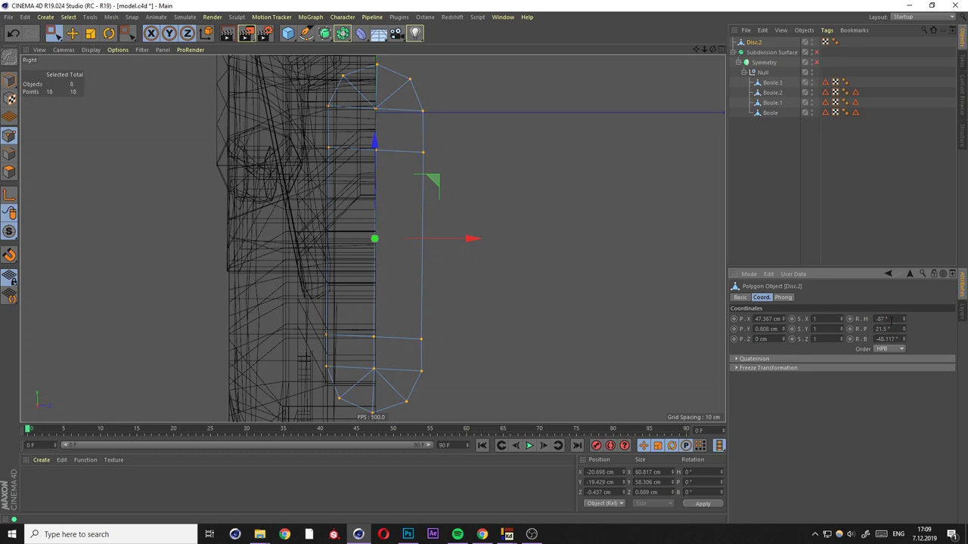
{"action": "key", "text": "F1"}
Extrude the strip's 14 polygons outward by 12.9 cm.
{"action": "left_click_drag", "start_coordinate": [379, 203], "coordinate": [361, 218], "text": "alt"}
{"action": "left_click", "coordinate": [9, 172], "text": "ctrl"}
{"action": "key", "text": "d"}
{"action": "mouse_move", "coordinate": [184, 213]}
{"action": "left_mouse_down", "text": "alt"}
{"action": "mouse_move", "coordinate": [382, 304]}
{"action": "mouse_move", "coordinate": [369, 310]}
{"action": "left_mouse_up", "text": "alt"}
Apply Extrude to Disc.2's polygons with Create Caps enabled.
{"action": "right_click", "coordinate": [369, 310]}
{"action": "left_click", "coordinate": [411, 388]}
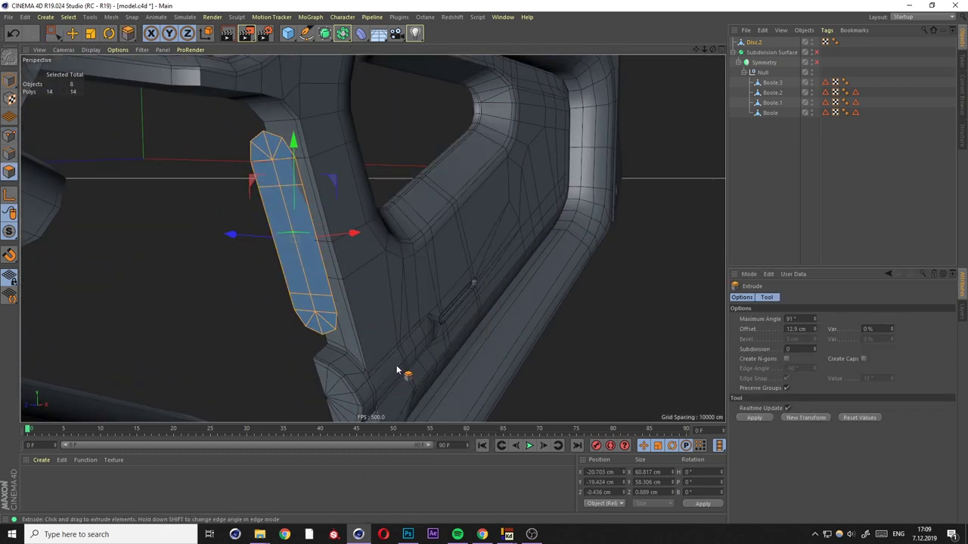
{"action": "left_click", "coordinate": [862, 358]}
Refine the polygon selection on the extruded strip, then leave polygon editing.
{"action": "key", "text": "0"}
{"action": "left_click_drag", "start_coordinate": [522, 347], "coordinate": [563, 355], "text": "alt"}
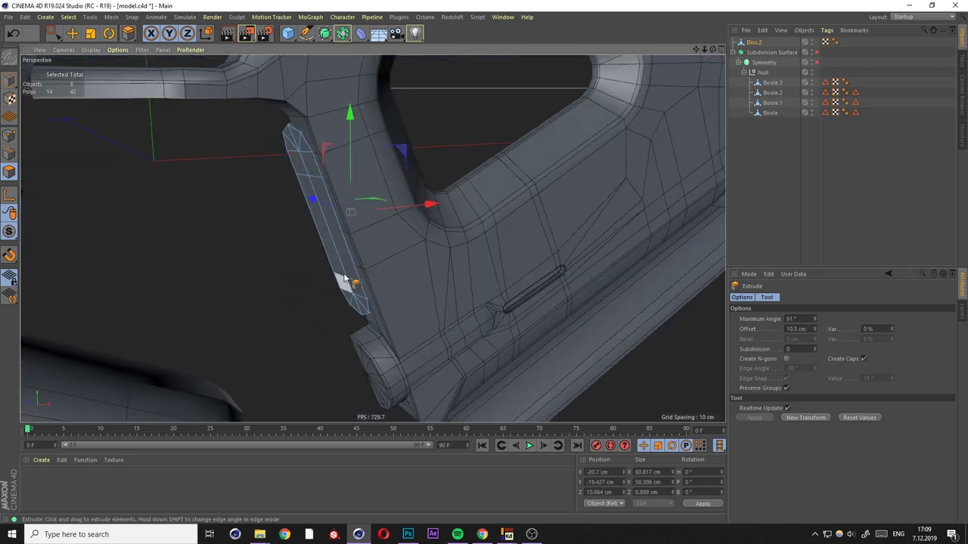
{"action": "middle_click", "coordinate": [563, 357]}
{"action": "middle_click", "coordinate": [558, 327]}
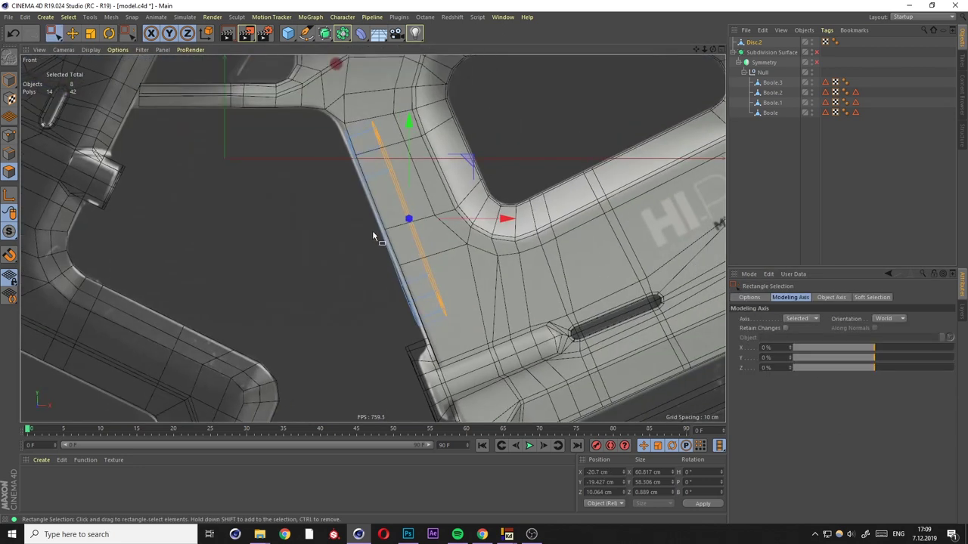
{"action": "left_click_drag", "start_coordinate": [372, 234], "coordinate": [453, 325]}
{"action": "key", "text": "F1"}
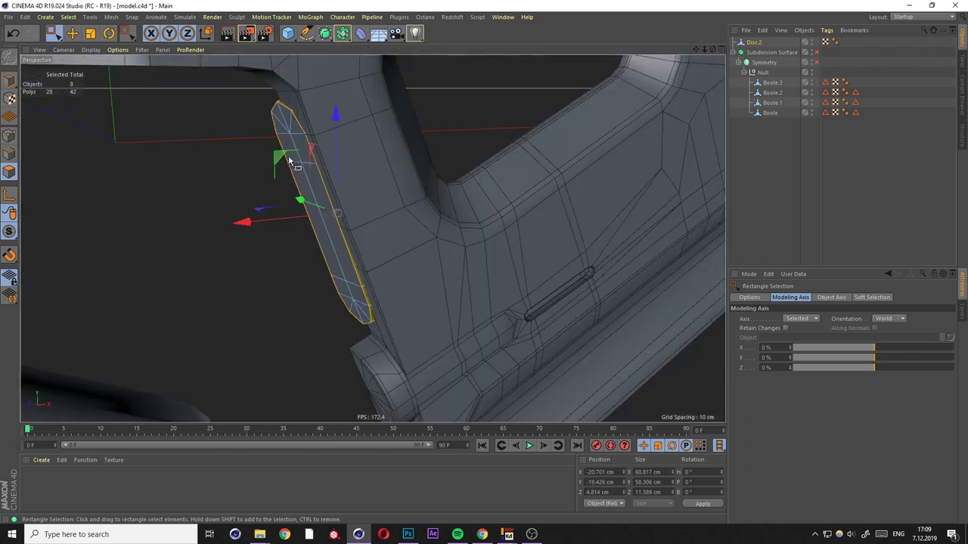
{"action": "left_click", "coordinate": [304, 184]}
{"action": "key", "text": "e"}
{"action": "key", "text": "F4"}
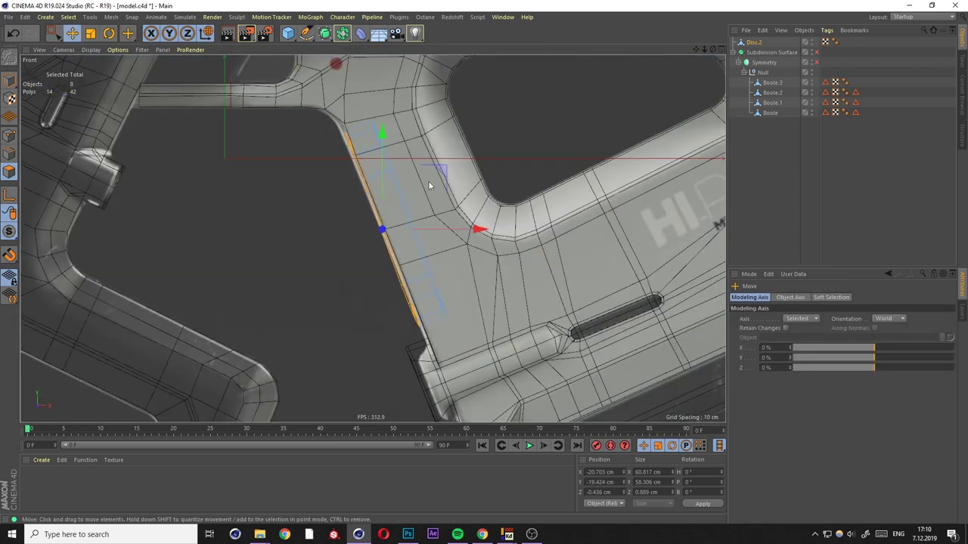
{"action": "key", "text": "F1"}
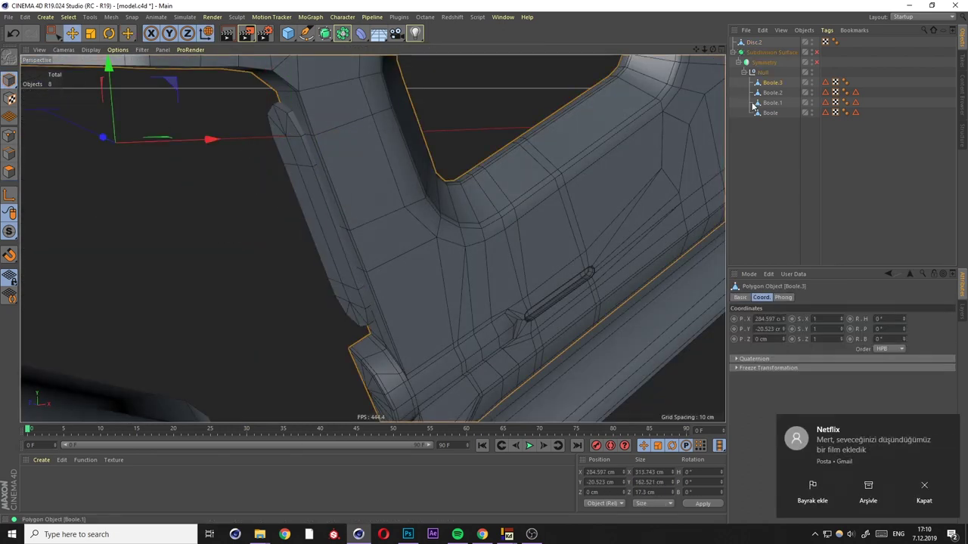
Add Boole.4 with Boole.3 and Disc.2 as children, set to Create single object.
{"action": "left_click", "coordinate": [932, 490]}
{"action": "left_click", "coordinate": [343, 33], "text": "alt"}
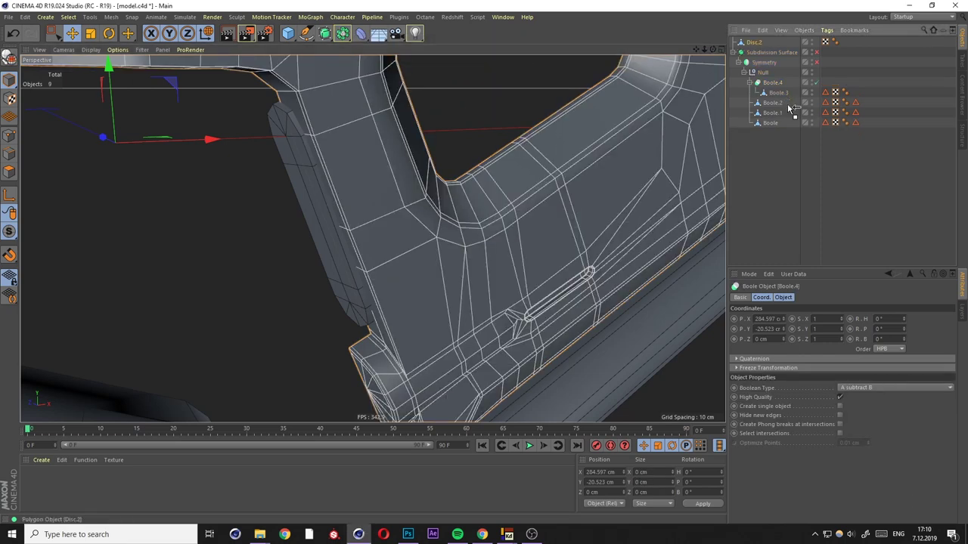
{"action": "left_click_drag", "start_coordinate": [783, 98], "coordinate": [779, 97]}
{"action": "left_click_drag", "start_coordinate": [454, 227], "coordinate": [340, 242], "text": "alt"}
{"action": "left_click", "coordinate": [839, 406]}
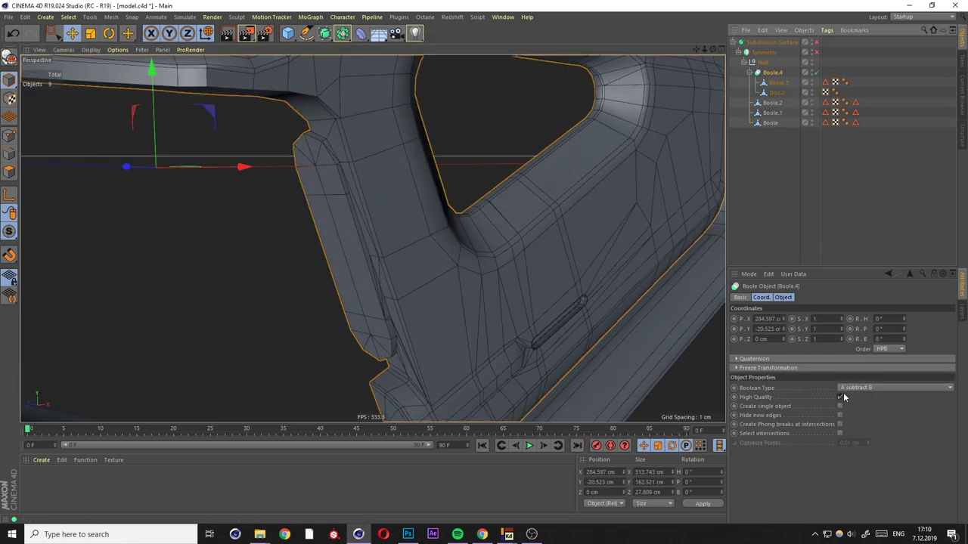
{"action": "left_click_drag", "start_coordinate": [459, 242], "coordinate": [443, 313], "text": "alt"}
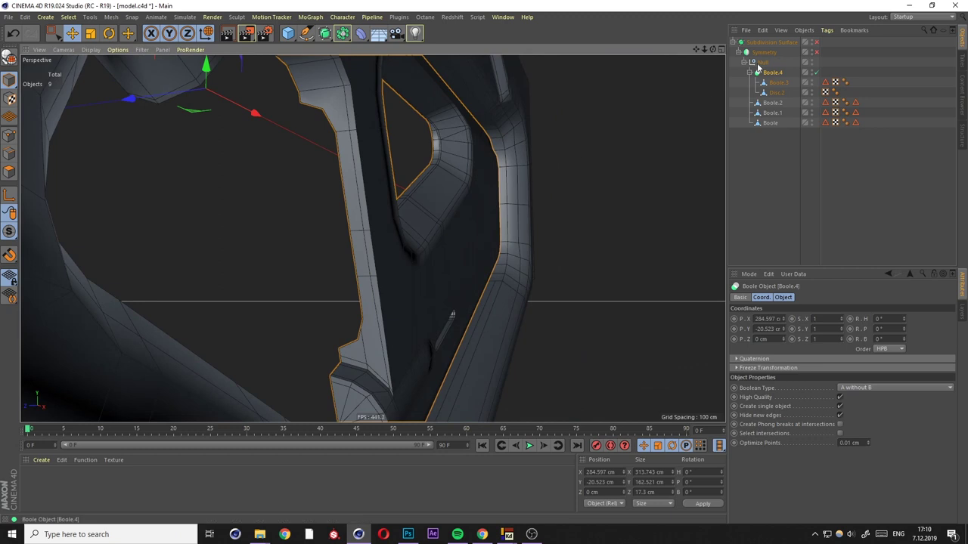
Collapse the boolean into an editable mesh with C and select a stray point.
{"action": "key", "text": "c"}
{"action": "left_click_drag", "start_coordinate": [454, 227], "coordinate": [315, 162], "text": "alt"}
{"action": "key", "text": "0"}
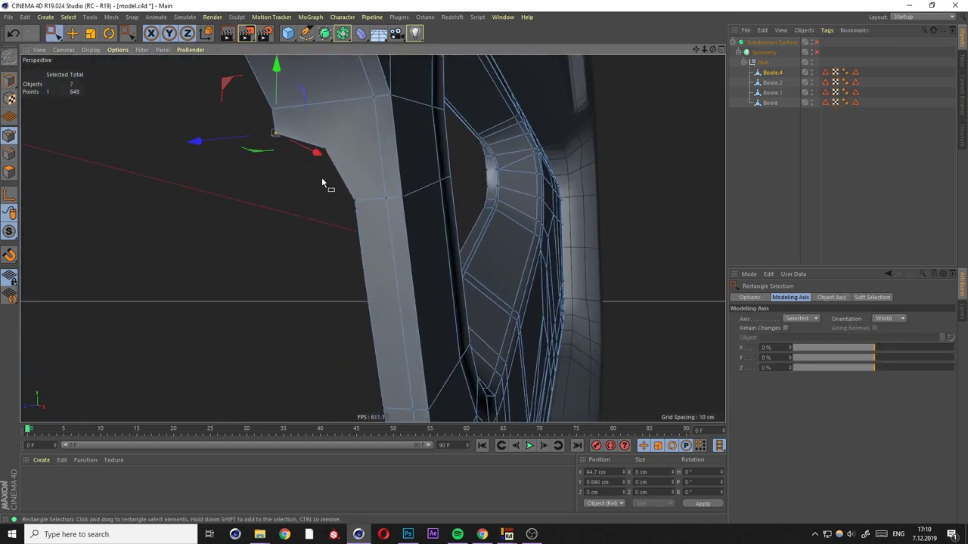
{"action": "scroll", "coordinate": [369, 198], "scroll_direction": "up", "scroll_amount": 3}
{"action": "left_click", "coordinate": [357, 211]}
{"action": "mouse_move", "coordinate": [357, 208]}
{"action": "left_mouse_down", "text": "alt"}
{"action": "mouse_move", "coordinate": [347, 179]}
{"action": "mouse_move", "coordinate": [333, 245]}
{"action": "left_mouse_up", "text": "alt"}
Weld two stray points onto their neighbours.
{"action": "key", "text": "e"}
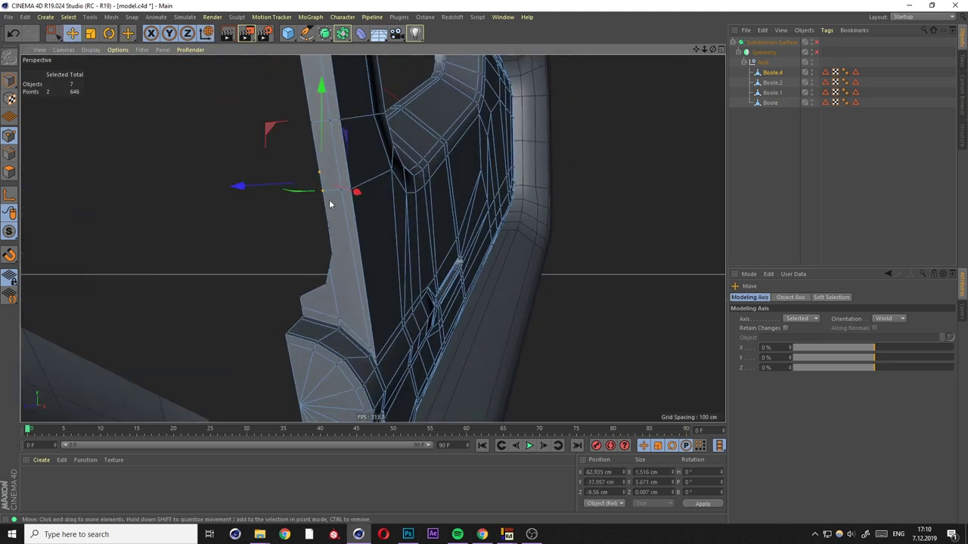
{"action": "key", "text": "m"}
{"action": "key", "text": "q"}
{"action": "left_click", "coordinate": [335, 211]}
{"action": "scroll", "coordinate": [331, 295], "scroll_direction": "up", "scroll_amount": 2}
{"action": "left_click", "coordinate": [331, 319]}
{"action": "mouse_move", "coordinate": [330, 320]}
{"action": "left_mouse_down", "text": "alt"}
{"action": "mouse_move", "coordinate": [313, 246]}
{"action": "mouse_move", "coordinate": [357, 298]}
{"action": "left_mouse_up", "text": "alt"}
Cut a new edge line along the arm with the Knife tool.
{"action": "key", "text": "m"}
{"action": "key", "text": "o"}
{"action": "key", "text": "m"}
{"action": "key", "text": "k"}
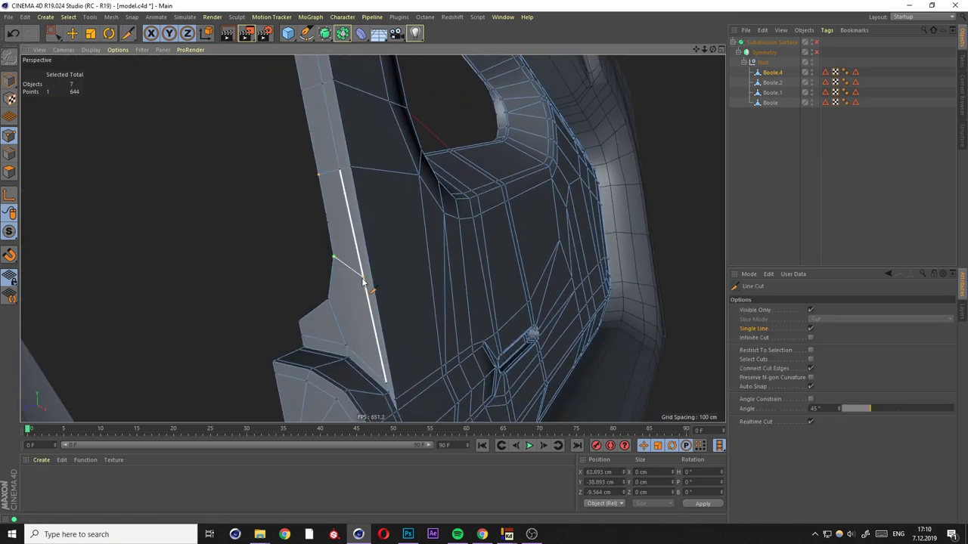
{"action": "mouse_move", "coordinate": [436, 276]}
{"action": "left_mouse_down", "text": "alt"}
{"action": "mouse_move", "coordinate": [460, 283]}
{"action": "mouse_move", "coordinate": [509, 270]}
{"action": "mouse_move", "coordinate": [460, 255]}
{"action": "mouse_move", "coordinate": [479, 270]}
{"action": "mouse_move", "coordinate": [378, 190]}
{"action": "mouse_move", "coordinate": [357, 203]}
{"action": "mouse_move", "coordinate": [392, 240]}
{"action": "mouse_move", "coordinate": [387, 161]}
{"action": "mouse_move", "coordinate": [376, 185]}
{"action": "mouse_move", "coordinate": [386, 186]}
{"action": "left_mouse_up", "text": "alt"}
{"action": "right_click", "coordinate": [509, 270]}
{"action": "key", "text": "Escape"}
Slide the point along its edge to 6.2% and ready the edges for extruding.
{"action": "key", "text": "m"}
{"action": "key", "text": "o"}
{"action": "mouse_move", "coordinate": [386, 186]}
{"action": "left_mouse_down", "text": "alt"}
{"action": "mouse_move", "coordinate": [401, 158]}
{"action": "mouse_move", "coordinate": [372, 265]}
{"action": "left_mouse_up", "text": "alt"}
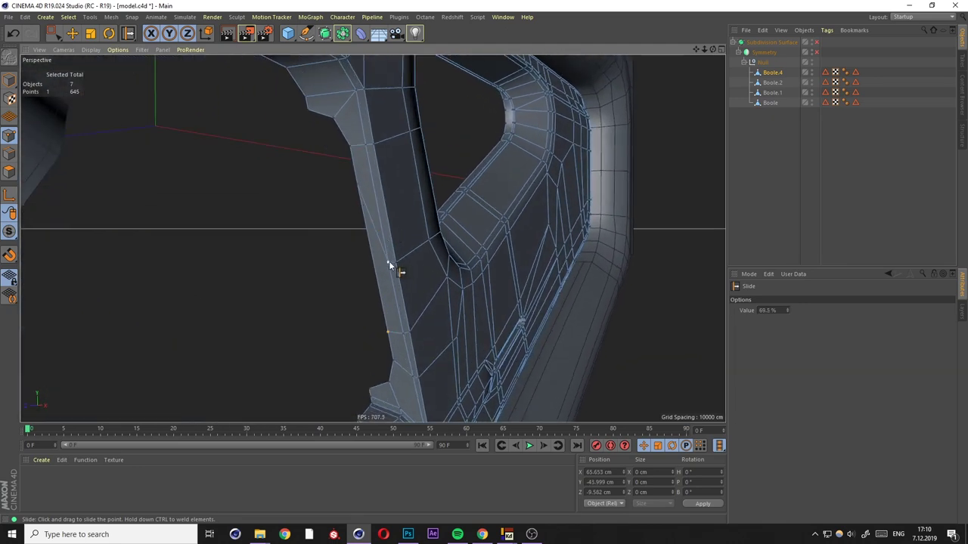
{"action": "mouse_move", "coordinate": [389, 182]}
{"action": "left_mouse_down", "text": "alt"}
{"action": "mouse_move", "coordinate": [421, 222]}
{"action": "mouse_move", "coordinate": [341, 250]}
{"action": "mouse_move", "coordinate": [432, 242]}
{"action": "mouse_move", "coordinate": [392, 184]}
{"action": "mouse_move", "coordinate": [401, 113]}
{"action": "left_mouse_up", "text": "alt"}
{"action": "key", "text": "d"}
{"action": "mouse_move", "coordinate": [371, 237]}
{"action": "left_mouse_down", "text": "alt"}
{"action": "mouse_move", "coordinate": [410, 195]}
{"action": "mouse_move", "coordinate": [471, 254]}
{"action": "mouse_move", "coordinate": [615, 216]}
{"action": "mouse_move", "coordinate": [275, 352]}
{"action": "left_mouse_up", "text": "alt"}
Bevel the selected edge loop by 1.6 cm and weld the two corner points into one.
{"action": "key", "text": "e"}
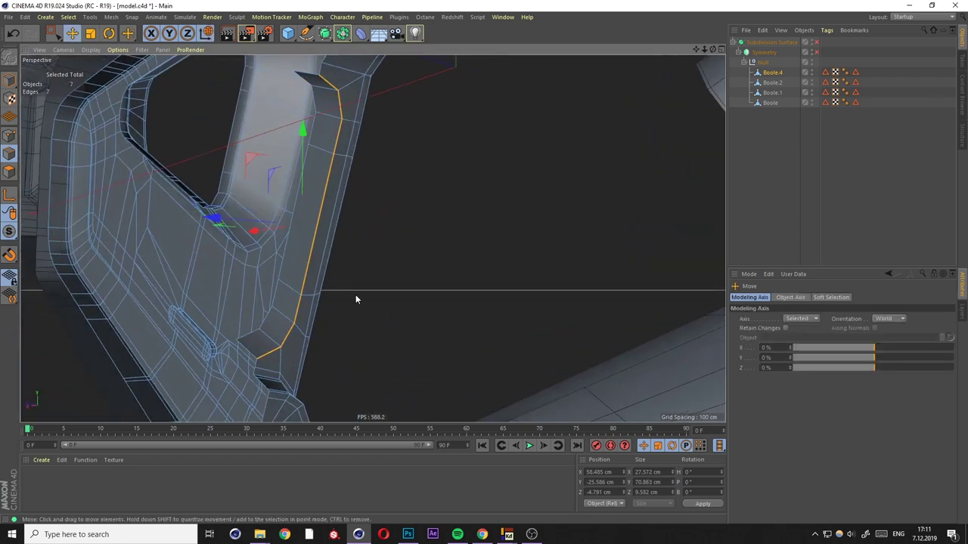
{"action": "key", "text": "m"}
{"action": "key", "text": "s"}
{"action": "left_click_drag", "start_coordinate": [805, 338], "coordinate": [813, 333]}
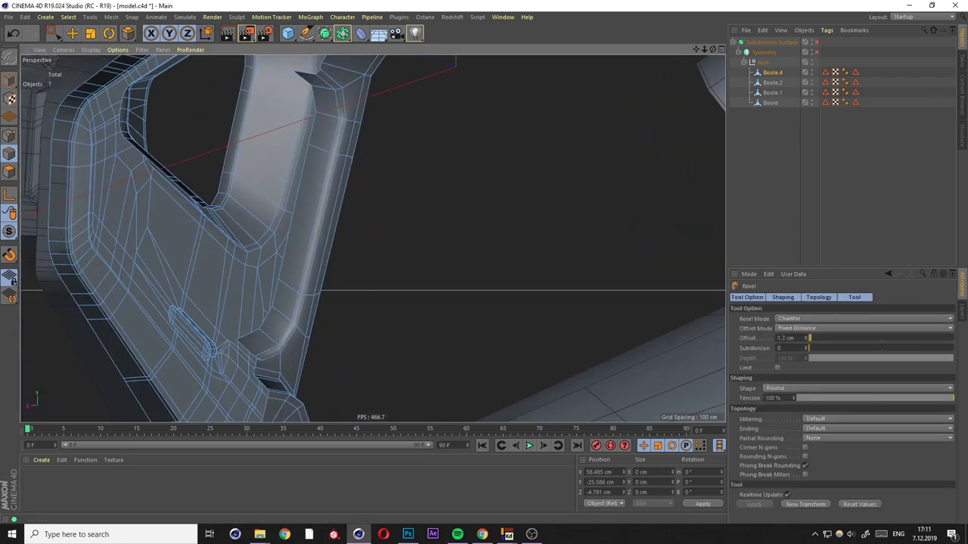
{"action": "scroll", "coordinate": [298, 369], "scroll_direction": "up", "scroll_amount": 3}
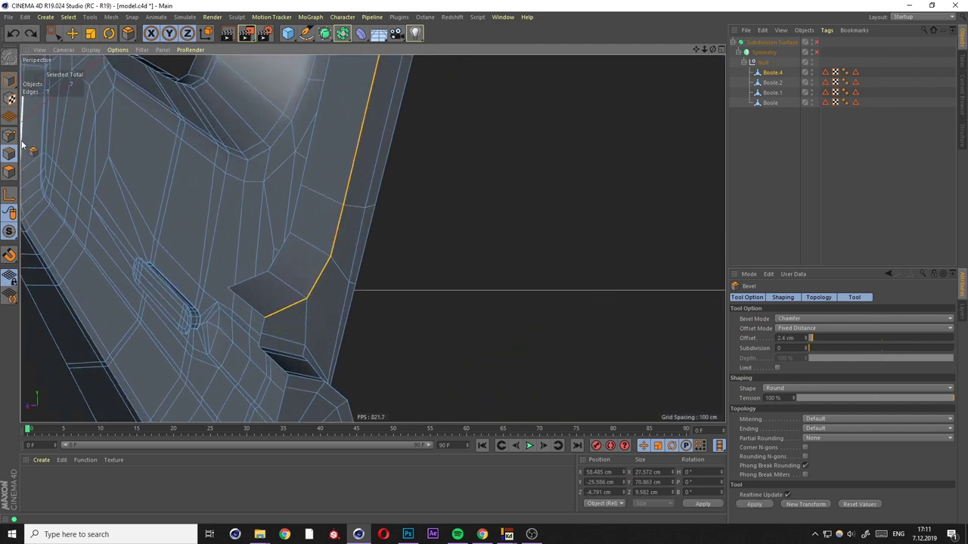
{"action": "key", "text": "m"}
{"action": "key", "text": "z"}
{"action": "left_click", "coordinate": [270, 325]}
Bevel the edge loop along the arm edge, narrowing the bevel to about 1.2 cm.
{"action": "key", "text": "m"}
{"action": "key", "text": "s"}
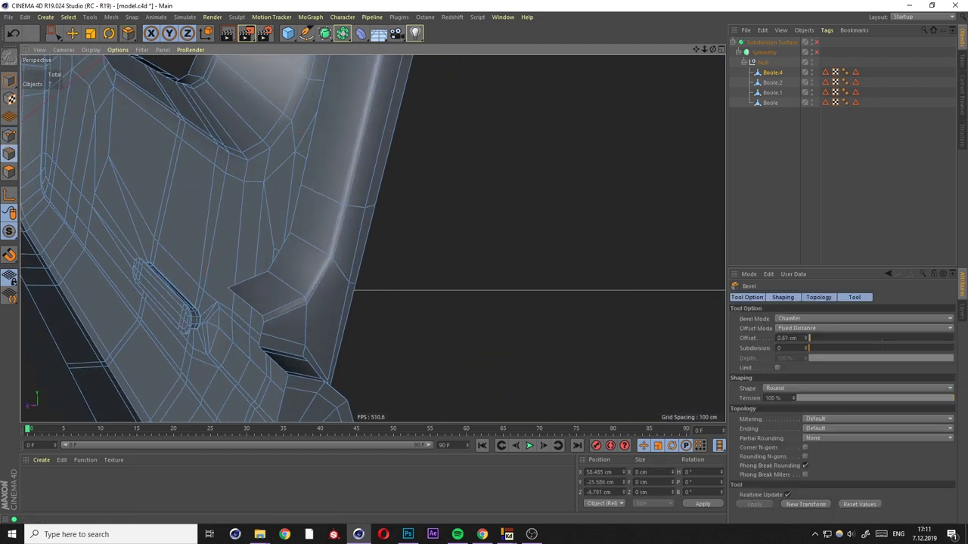
{"action": "left_click", "coordinate": [370, 253]}
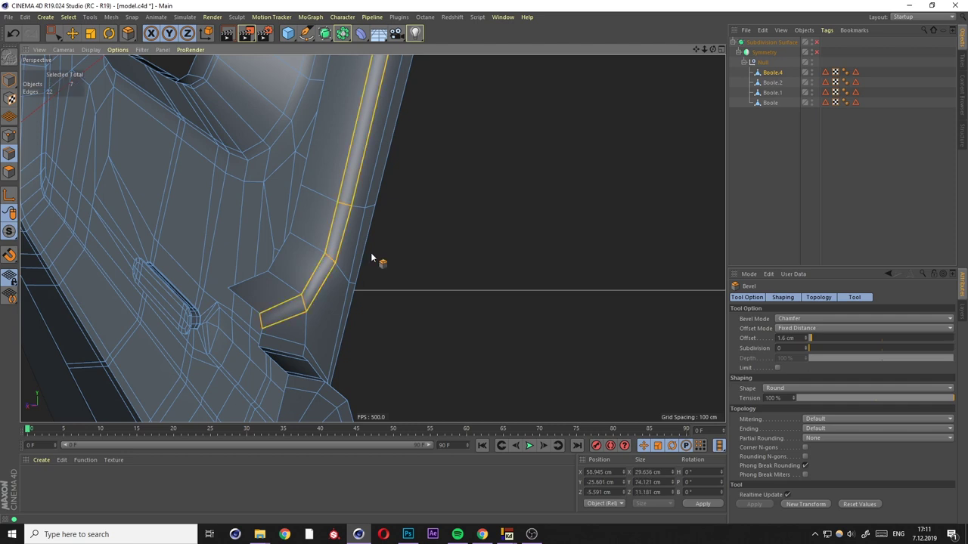
{"action": "left_click_drag", "start_coordinate": [370, 253], "coordinate": [339, 340], "text": "alt"}
{"action": "scroll", "coordinate": [351, 210], "scroll_direction": "up", "scroll_amount": 5}
{"action": "scroll", "coordinate": [326, 242], "scroll_direction": "down", "scroll_amount": 5}
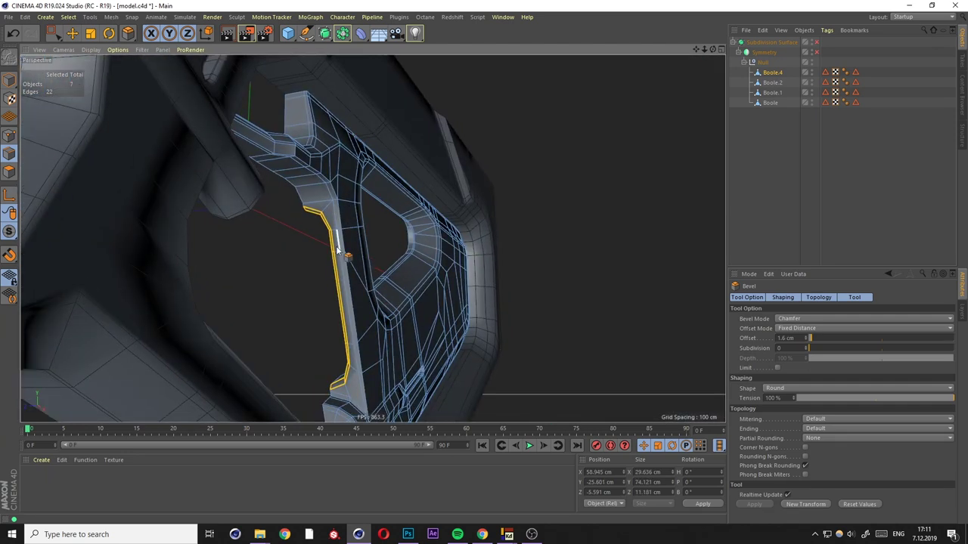
{"action": "scroll", "coordinate": [333, 257], "scroll_direction": "up", "scroll_amount": 2}
{"action": "left_click_drag", "start_coordinate": [349, 269], "coordinate": [286, 229]}
Add a loop cut across the arm and slide it into position.
{"action": "key", "text": "m"}
{"action": "key", "text": "l"}
{"action": "left_click", "coordinate": [257, 212]}
{"action": "mouse_move", "coordinate": [270, 156]}
{"action": "left_mouse_down", "text": "alt"}
{"action": "mouse_move", "coordinate": [341, 249]}
{"action": "mouse_move", "coordinate": [359, 325]}
{"action": "mouse_move", "coordinate": [339, 270]}
{"action": "mouse_move", "coordinate": [370, 244]}
{"action": "mouse_move", "coordinate": [394, 359]}
{"action": "mouse_move", "coordinate": [378, 283]}
{"action": "mouse_move", "coordinate": [352, 337]}
{"action": "mouse_move", "coordinate": [274, 260]}
{"action": "mouse_move", "coordinate": [234, 291]}
{"action": "left_mouse_up", "text": "alt"}
Line-cut a new edge across the arm's lower corner face.
{"action": "key", "text": "q"}
{"action": "key", "text": "k"}
{"action": "key", "text": "k"}
{"action": "left_click", "coordinate": [291, 229]}
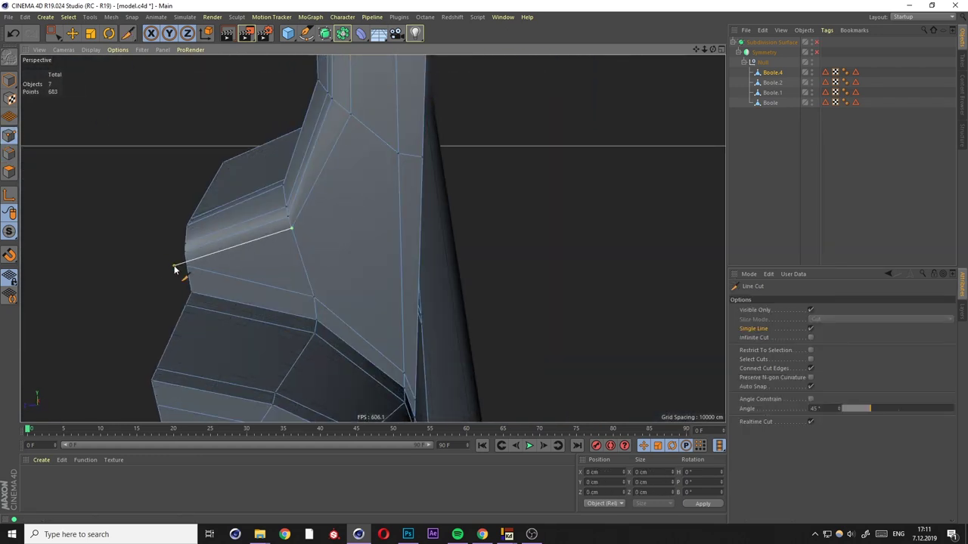
{"action": "left_click", "coordinate": [184, 261]}
{"action": "key", "text": "q"}
{"action": "left_click_drag", "start_coordinate": [191, 275], "coordinate": [358, 236], "text": "alt"}
Turn on the mirrored half of the model and get a close-up of the arm corner.
{"action": "key", "text": "m"}
{"action": "key", "text": "o"}
{"action": "left_click", "coordinate": [816, 51]}
{"action": "key", "text": "q"}
{"action": "key", "text": "e"}
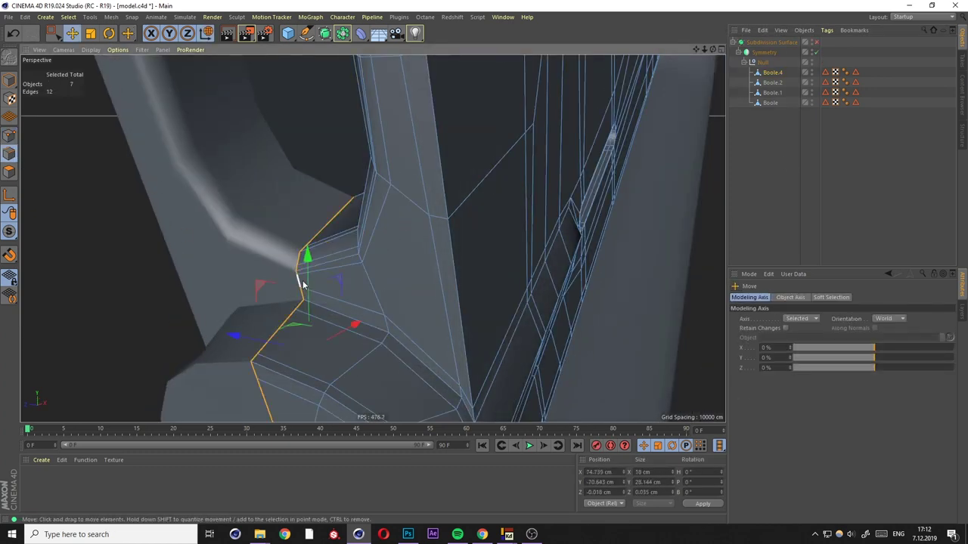
{"action": "mouse_move", "coordinate": [544, 318]}
{"action": "left_mouse_down", "text": "alt"}
{"action": "mouse_move", "coordinate": [502, 270]}
{"action": "mouse_move", "coordinate": [415, 233]}
{"action": "mouse_move", "coordinate": [396, 268]}
{"action": "mouse_move", "coordinate": [331, 134]}
{"action": "mouse_move", "coordinate": [348, 143]}
{"action": "mouse_move", "coordinate": [335, 270]}
{"action": "mouse_move", "coordinate": [358, 310]}
{"action": "mouse_move", "coordinate": [340, 302]}
{"action": "mouse_move", "coordinate": [374, 267]}
{"action": "mouse_move", "coordinate": [392, 291]}
{"action": "mouse_move", "coordinate": [364, 301]}
{"action": "mouse_move", "coordinate": [353, 355]}
{"action": "left_mouse_up", "text": "alt"}
{"action": "key", "text": "q"}
{"action": "key", "text": "q"}
Deselect the lower edge segment and edge-slide the selected edge slightly along the arm.
{"action": "right_click", "coordinate": [358, 358]}
{"action": "key", "text": "Escape"}
{"action": "left_click", "coordinate": [353, 355], "text": "ctrl"}
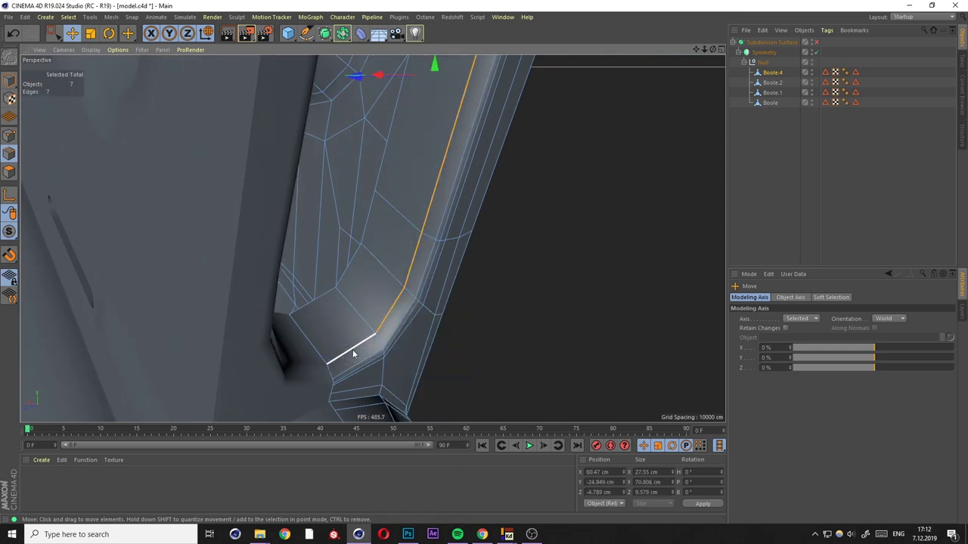
{"action": "key", "text": "m"}
{"action": "key", "text": "o"}
{"action": "mouse_move", "coordinate": [357, 343]}
{"action": "left_mouse_down", "text": "alt"}
{"action": "mouse_move", "coordinate": [363, 317]}
{"action": "mouse_move", "coordinate": [246, 301]}
{"action": "mouse_move", "coordinate": [310, 310]}
{"action": "left_mouse_up", "text": "alt"}
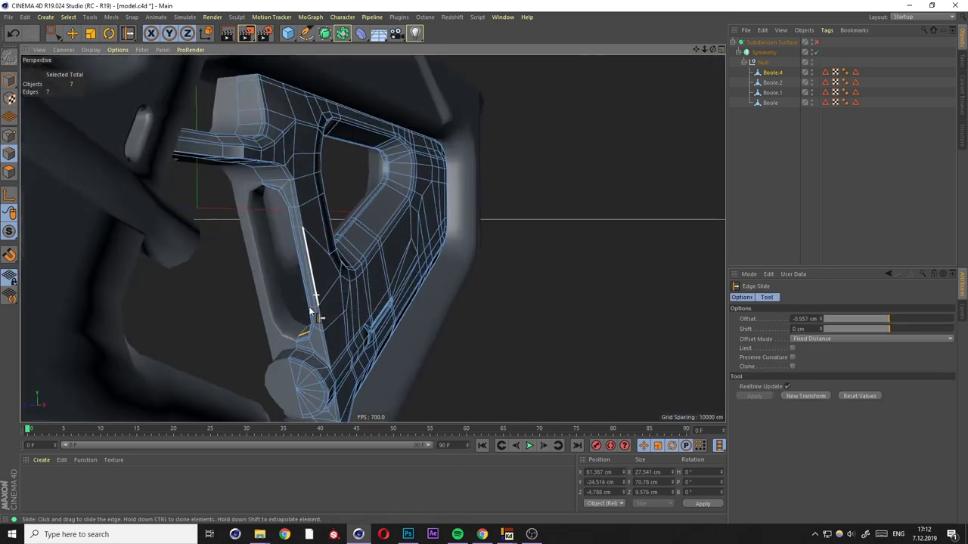
{"action": "scroll", "coordinate": [316, 318], "scroll_direction": "up", "scroll_amount": 3}
{"action": "scroll", "coordinate": [306, 311], "scroll_direction": "up", "scroll_amount": 3}
Scale the recess outline edges flat, with axis orientation set to Normal.
{"action": "key", "text": "t"}
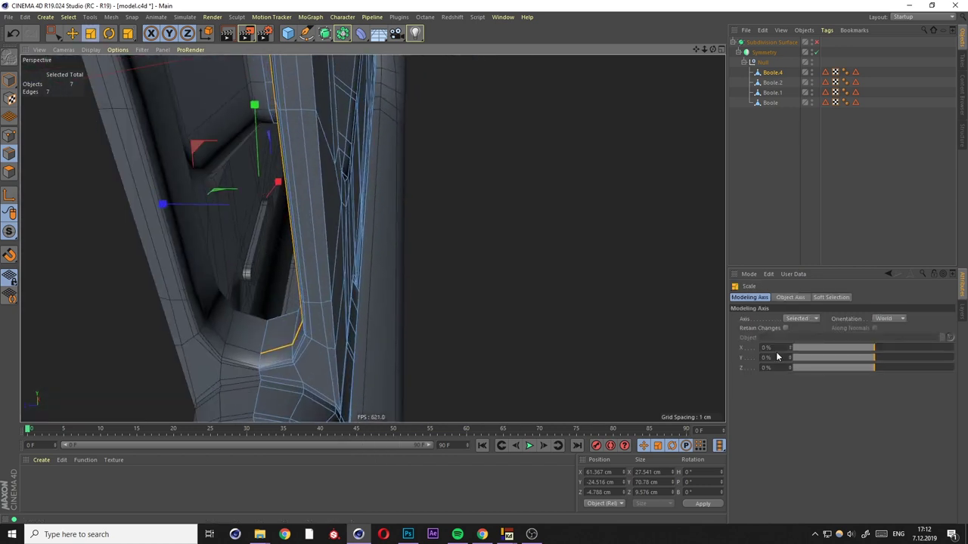
{"action": "left_click_drag", "start_coordinate": [837, 368], "coordinate": [954, 368]}
{"action": "left_click_drag", "start_coordinate": [177, 264], "coordinate": [146, 211]}
{"action": "mouse_move", "coordinate": [234, 121]}
{"action": "left_mouse_down", "text": "alt"}
{"action": "mouse_move", "coordinate": [303, 125]}
{"action": "mouse_move", "coordinate": [378, 166]}
{"action": "left_mouse_up", "text": "alt"}
{"action": "left_click", "coordinate": [888, 318]}
{"action": "left_click", "coordinate": [888, 379]}
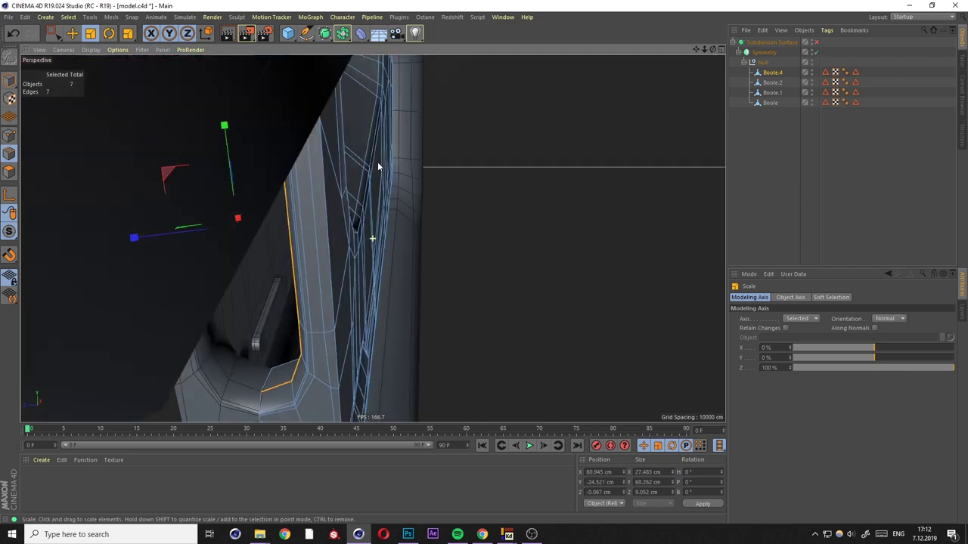
{"action": "middle_click", "coordinate": [378, 166]}
{"action": "middle_click", "coordinate": [298, 359]}
{"action": "mouse_move", "coordinate": [405, 246]}
{"action": "left_mouse_down", "text": "alt"}
{"action": "mouse_move", "coordinate": [365, 247]}
{"action": "mouse_move", "coordinate": [331, 227]}
{"action": "mouse_move", "coordinate": [367, 220]}
{"action": "mouse_move", "coordinate": [321, 192]}
{"action": "mouse_move", "coordinate": [333, 189]}
{"action": "left_mouse_up", "text": "alt"}
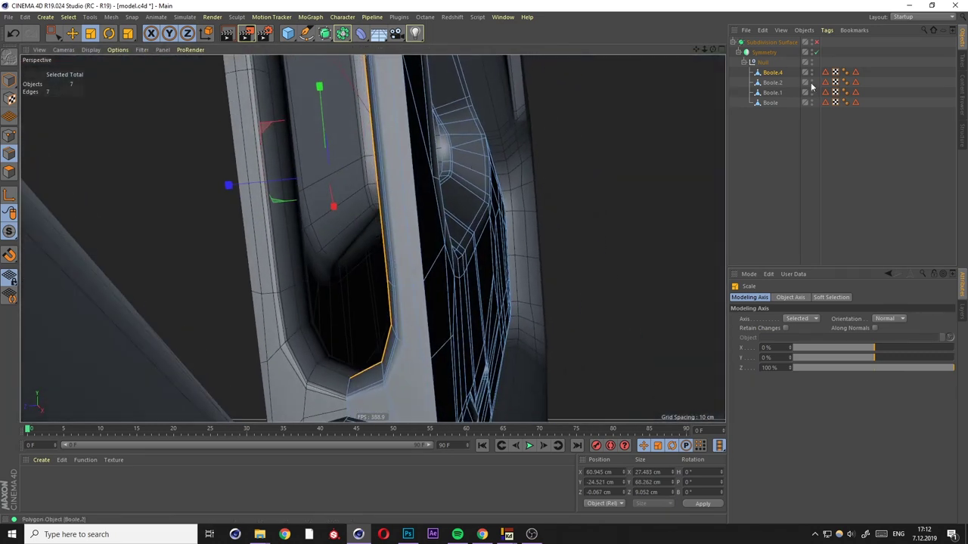
{"action": "mouse_move", "coordinate": [498, 113]}
{"action": "left_mouse_down", "text": "alt"}
{"action": "mouse_move", "coordinate": [371, 237]}
{"action": "mouse_move", "coordinate": [351, 151]}
{"action": "left_mouse_up", "text": "alt"}
{"action": "mouse_move", "coordinate": [410, 243]}
{"action": "left_mouse_down", "text": "alt"}
{"action": "mouse_move", "coordinate": [403, 227]}
{"action": "mouse_move", "coordinate": [417, 263]}
{"action": "left_mouse_up", "text": "alt"}
Extrude the outline edges and add a loop cut at the recess's lower end.
{"action": "left_click", "coordinate": [406, 229], "text": "shift"}
{"action": "key", "text": "d"}
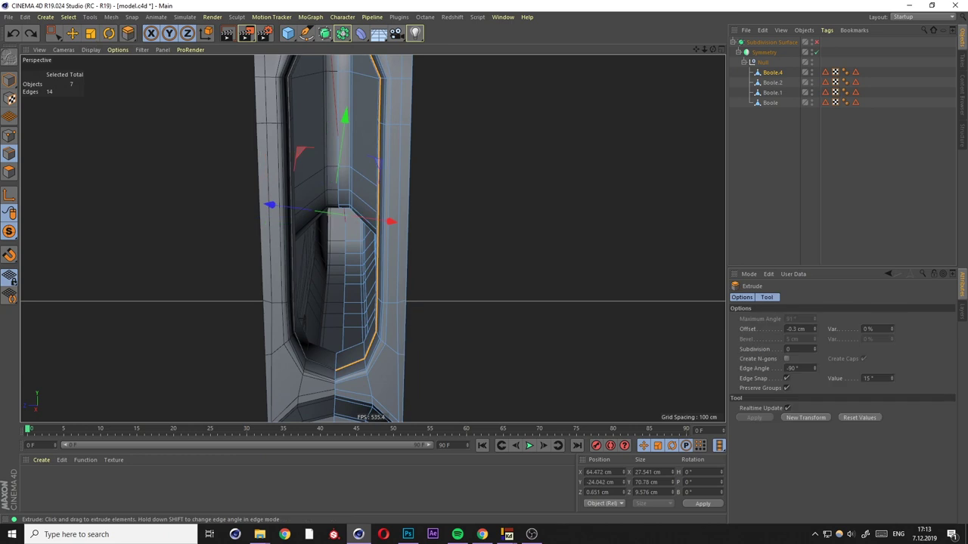
{"action": "mouse_move", "coordinate": [353, 356]}
{"action": "left_mouse_down", "text": "alt"}
{"action": "mouse_move", "coordinate": [347, 375]}
{"action": "mouse_move", "coordinate": [299, 345]}
{"action": "mouse_move", "coordinate": [263, 376]}
{"action": "left_mouse_up", "text": "alt"}
{"action": "key", "text": "e"}
{"action": "left_click", "coordinate": [263, 375]}
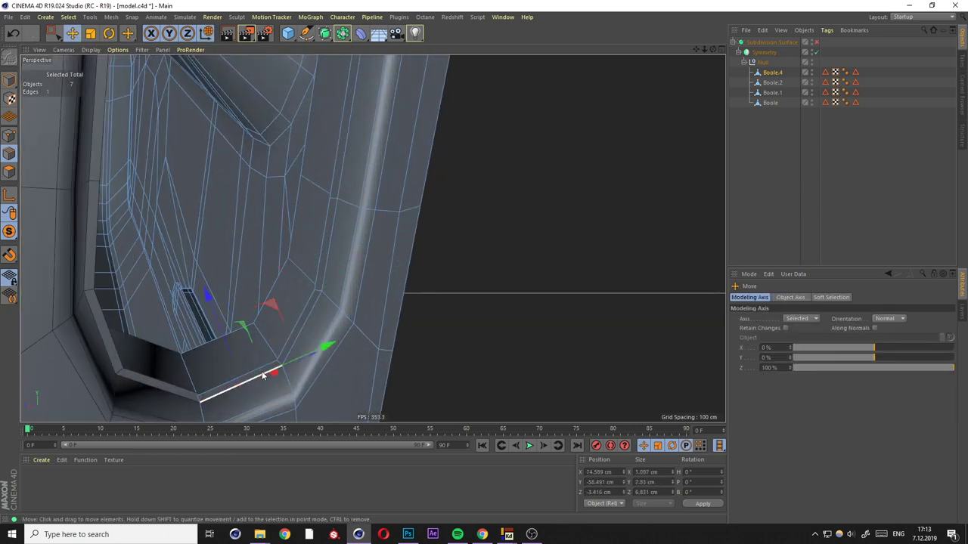
{"action": "mouse_move", "coordinate": [309, 317]}
{"action": "left_mouse_down", "text": "alt"}
{"action": "mouse_move", "coordinate": [378, 295]}
{"action": "mouse_move", "coordinate": [304, 350]}
{"action": "mouse_move", "coordinate": [295, 302]}
{"action": "left_mouse_up", "text": "alt"}
{"action": "key", "text": "k"}
{"action": "key", "text": "l"}
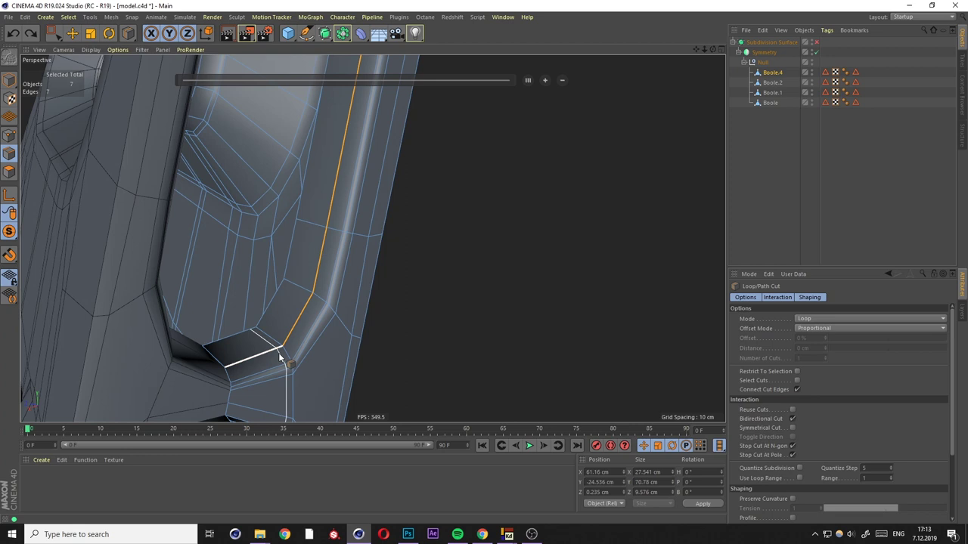
{"action": "mouse_move", "coordinate": [279, 341]}
{"action": "left_mouse_down", "text": "alt"}
{"action": "mouse_move", "coordinate": [364, 248]}
{"action": "mouse_move", "coordinate": [336, 259]}
{"action": "mouse_move", "coordinate": [391, 328]}
{"action": "mouse_move", "coordinate": [416, 309]}
{"action": "left_mouse_up", "text": "alt"}
{"action": "key", "text": "q"}
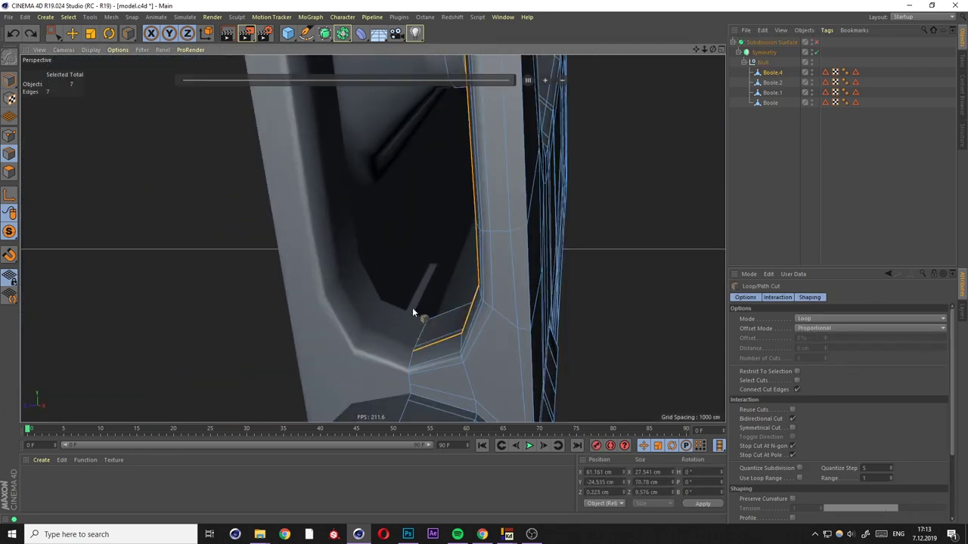
{"action": "mouse_move", "coordinate": [484, 288]}
{"action": "left_mouse_down", "text": "alt"}
{"action": "mouse_move", "coordinate": [453, 305]}
{"action": "mouse_move", "coordinate": [352, 281]}
{"action": "mouse_move", "coordinate": [383, 289]}
{"action": "mouse_move", "coordinate": [329, 335]}
{"action": "left_mouse_up", "text": "alt"}
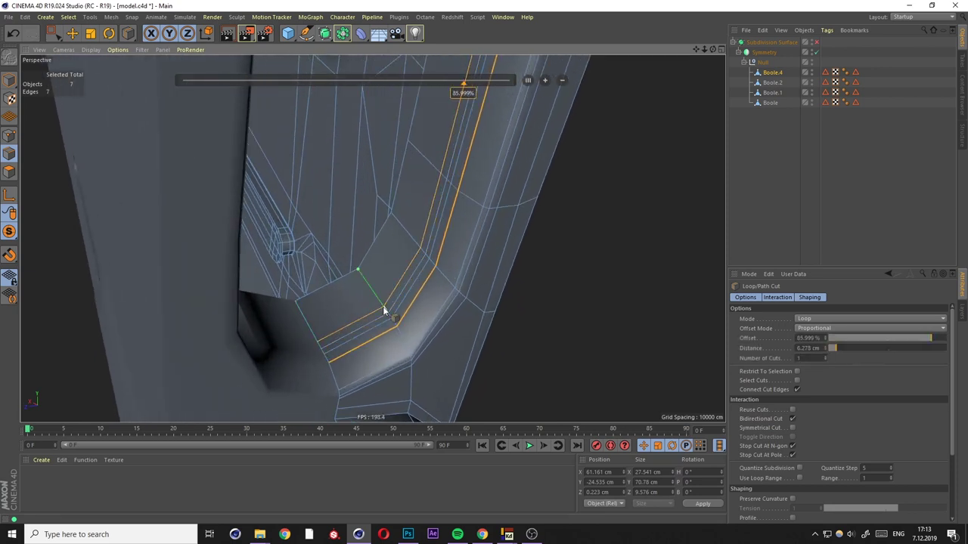
Loop-select the polygon strip at the recess bottom and extrude it about -2.3 cm inward.
{"action": "key", "text": "u"}
{"action": "key", "text": "l"}
{"action": "left_click", "coordinate": [402, 335]}
{"action": "key", "text": "d"}
{"action": "left_click_drag", "start_coordinate": [484, 287], "coordinate": [476, 296]}
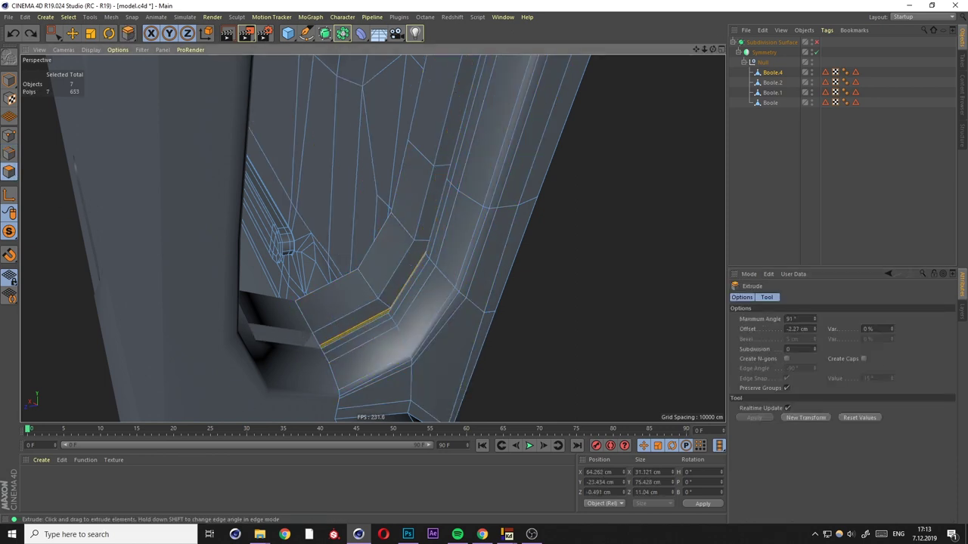
{"action": "mouse_move", "coordinate": [382, 325]}
{"action": "left_mouse_down", "text": "alt"}
{"action": "mouse_move", "coordinate": [309, 308]}
{"action": "mouse_move", "coordinate": [227, 327]}
{"action": "left_mouse_up", "text": "alt"}
{"action": "scroll", "coordinate": [310, 318], "scroll_direction": "up", "scroll_amount": 3}
Select the extruded strip's edge loop, confirm its position value, and pick edges along the recess side.
{"action": "key", "text": "e"}
{"action": "double_click", "coordinate": [212, 299]}
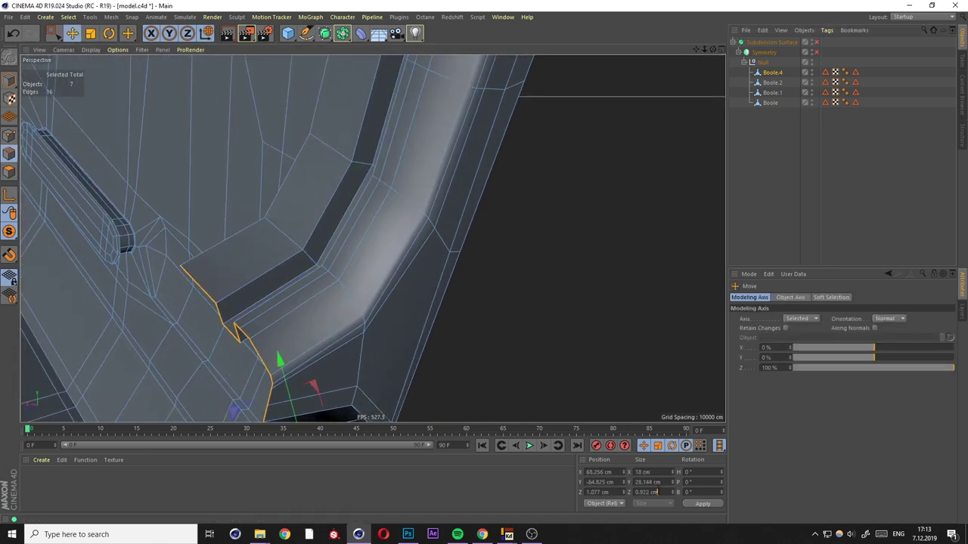
{"action": "left_click", "coordinate": [593, 492]}
{"action": "mouse_move", "coordinate": [363, 250]}
{"action": "left_mouse_down", "text": "alt"}
{"action": "mouse_move", "coordinate": [342, 232]}
{"action": "mouse_move", "coordinate": [222, 224]}
{"action": "mouse_move", "coordinate": [382, 273]}
{"action": "mouse_move", "coordinate": [421, 254]}
{"action": "mouse_move", "coordinate": [47, 162]}
{"action": "left_mouse_up", "text": "alt"}
{"action": "mouse_move", "coordinate": [355, 208]}
{"action": "left_mouse_down", "text": "alt"}
{"action": "mouse_move", "coordinate": [373, 237]}
{"action": "mouse_move", "coordinate": [376, 136]}
{"action": "left_mouse_up", "text": "alt"}
{"action": "left_click_drag", "start_coordinate": [416, 210], "coordinate": [408, 227], "text": "alt"}
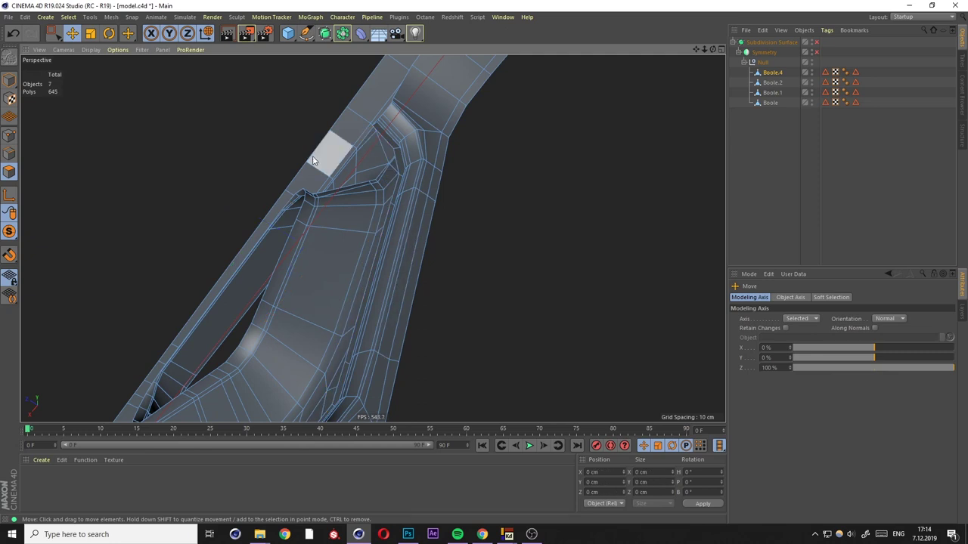
{"action": "left_click", "coordinate": [368, 333]}
{"action": "left_click_drag", "start_coordinate": [466, 177], "coordinate": [420, 221], "text": "alt"}
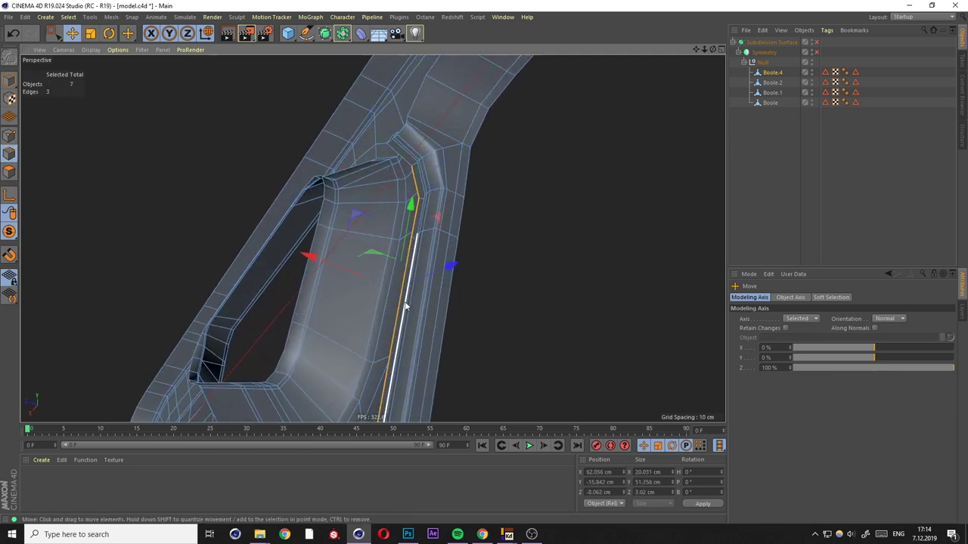
{"action": "left_click_drag", "start_coordinate": [406, 305], "coordinate": [394, 293], "text": "alt"}
{"action": "left_click", "coordinate": [378, 330], "text": "shift"}
{"action": "left_click_drag", "start_coordinate": [378, 330], "coordinate": [429, 242], "text": "alt"}
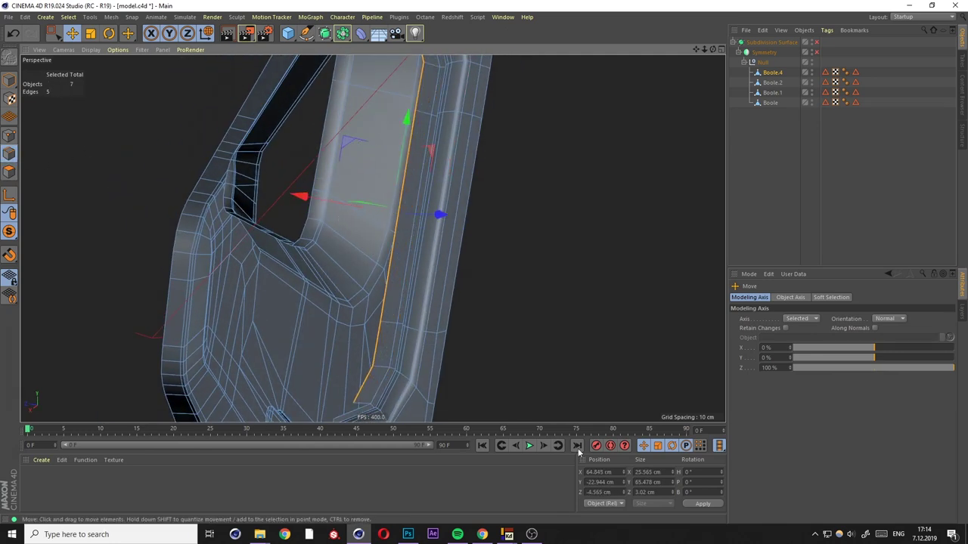
Delete the stray point at the recess corner.
{"action": "left_click", "coordinate": [9, 136]}
{"action": "left_click_drag", "start_coordinate": [318, 318], "coordinate": [348, 352], "text": "alt"}
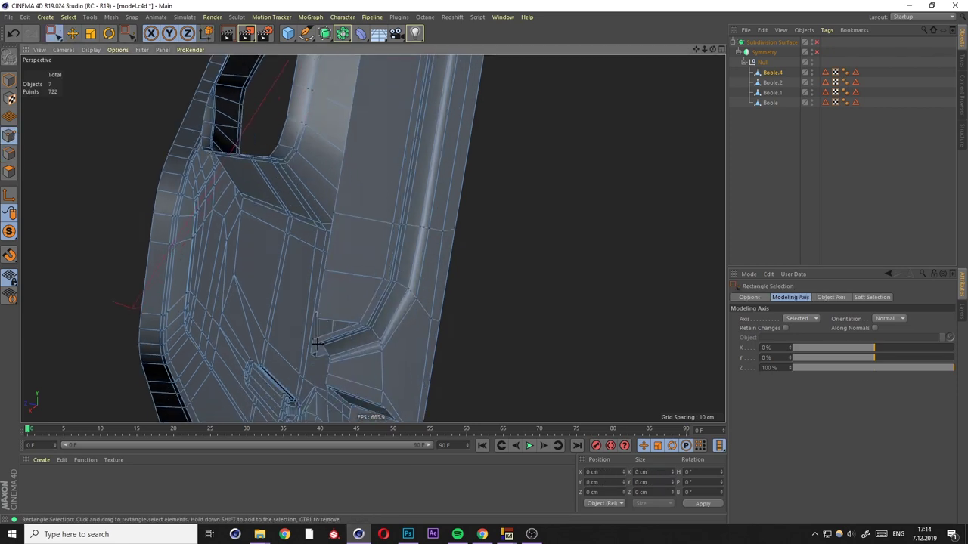
{"action": "right_click", "coordinate": [315, 338]}
{"action": "left_click", "coordinate": [344, 303]}
Weld the upper corner point into its neighbour and select the recess's full edge loop.
{"action": "mouse_move", "coordinate": [371, 237]}
{"action": "left_mouse_down", "text": "alt"}
{"action": "mouse_move", "coordinate": [377, 108]}
{"action": "mouse_move", "coordinate": [364, 110]}
{"action": "mouse_move", "coordinate": [405, 158]}
{"action": "left_mouse_up", "text": "alt"}
{"action": "left_click", "coordinate": [364, 110]}
{"action": "key", "text": "m"}
{"action": "key", "text": "q"}
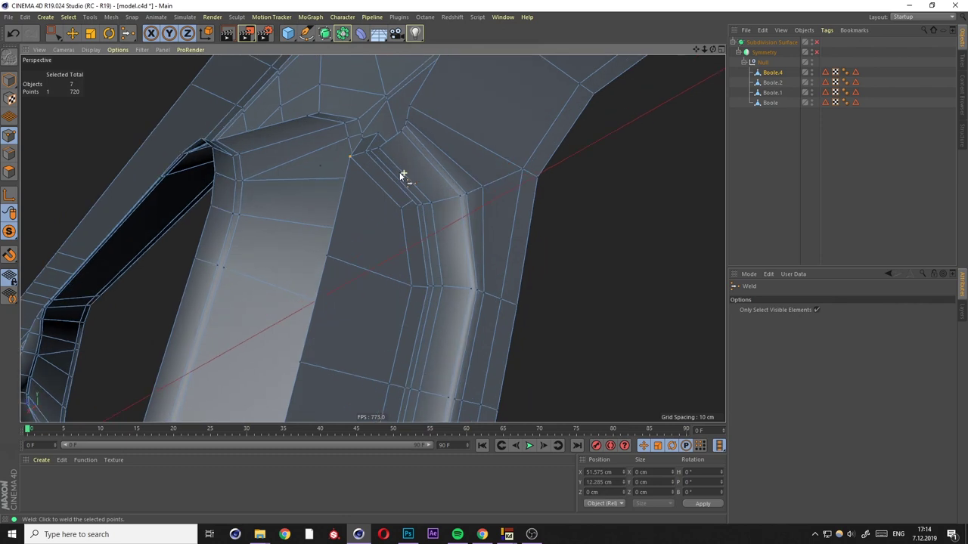
{"action": "key", "text": "e"}
{"action": "left_click", "coordinate": [11, 172]}
{"action": "left_click", "coordinate": [368, 149]}
{"action": "double_click", "coordinate": [397, 149]}
{"action": "left_click_drag", "start_coordinate": [378, 144], "coordinate": [400, 227], "text": "alt"}
{"action": "left_click_drag", "start_coordinate": [815, 51], "coordinate": [816, 42]}
Orbit and zoom around the smoothed stock to review the recessed arm panel, then deselect everything.
{"action": "mouse_move", "coordinate": [430, 240]}
{"action": "left_mouse_down", "text": "alt"}
{"action": "mouse_move", "coordinate": [492, 246]}
{"action": "mouse_move", "coordinate": [419, 275]}
{"action": "left_mouse_up", "text": "alt"}
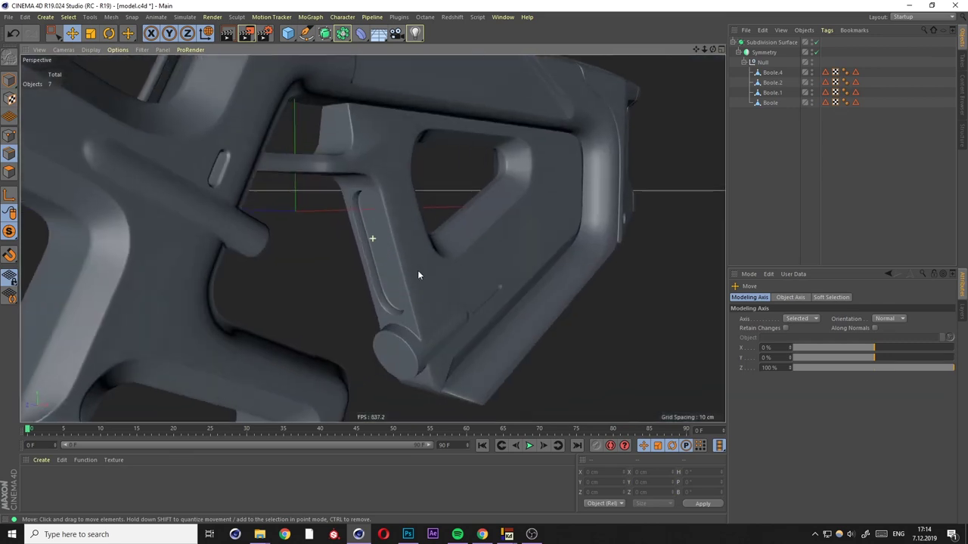
{"action": "scroll", "coordinate": [416, 270], "scroll_direction": "up", "scroll_amount": 8}
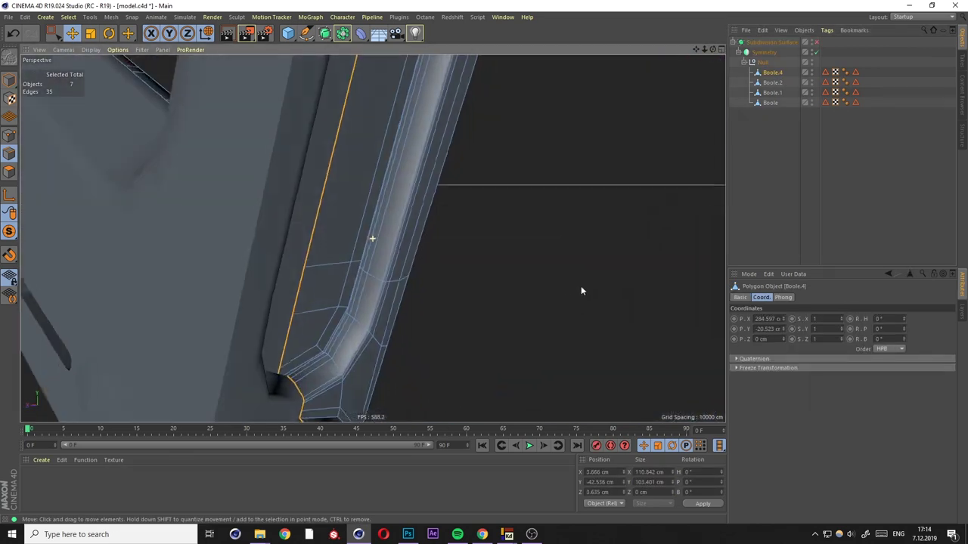
{"action": "mouse_move", "coordinate": [581, 291]}
{"action": "left_mouse_down", "text": "alt"}
{"action": "mouse_move", "coordinate": [393, 353]}
{"action": "mouse_move", "coordinate": [371, 295]}
{"action": "left_mouse_up", "text": "alt"}
{"action": "scroll", "coordinate": [371, 295], "scroll_direction": "down", "scroll_amount": 10}
{"action": "left_click", "coordinate": [849, 201]}
{"action": "scroll", "coordinate": [359, 257], "scroll_direction": "up", "scroll_amount": 8}
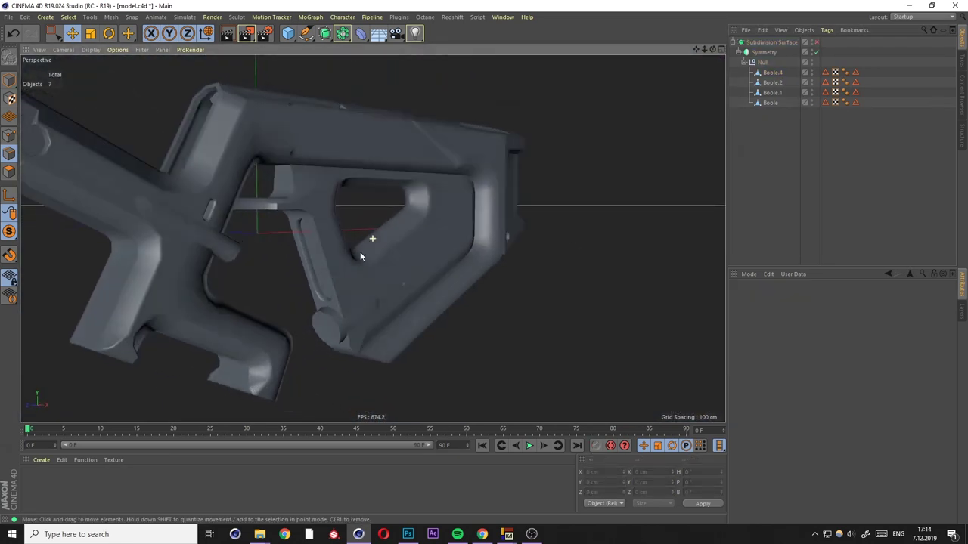